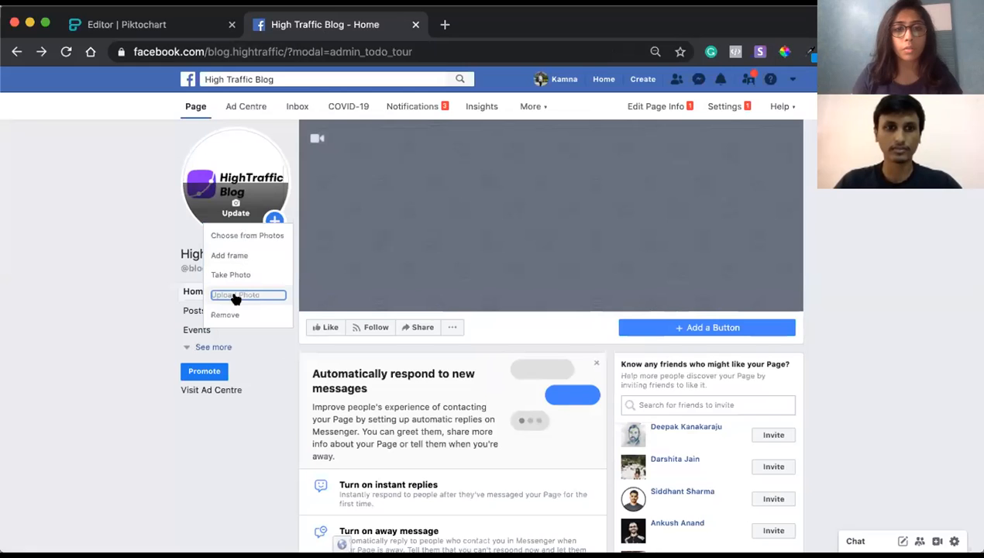
# Upload HTB Logo 500px Final.png from the Desktop's HTB > Creatives > Logo folder as the page's profile picture, zoomed out slightly, and save it.
pyautogui.click(236, 294)
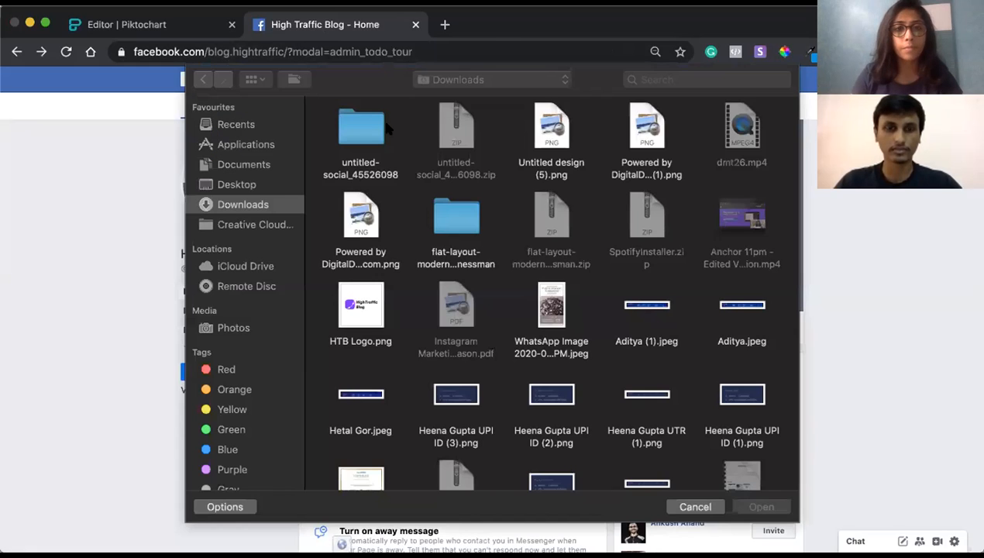
pyautogui.scroll(-2, 400, 129)
pyautogui.click(264, 191)
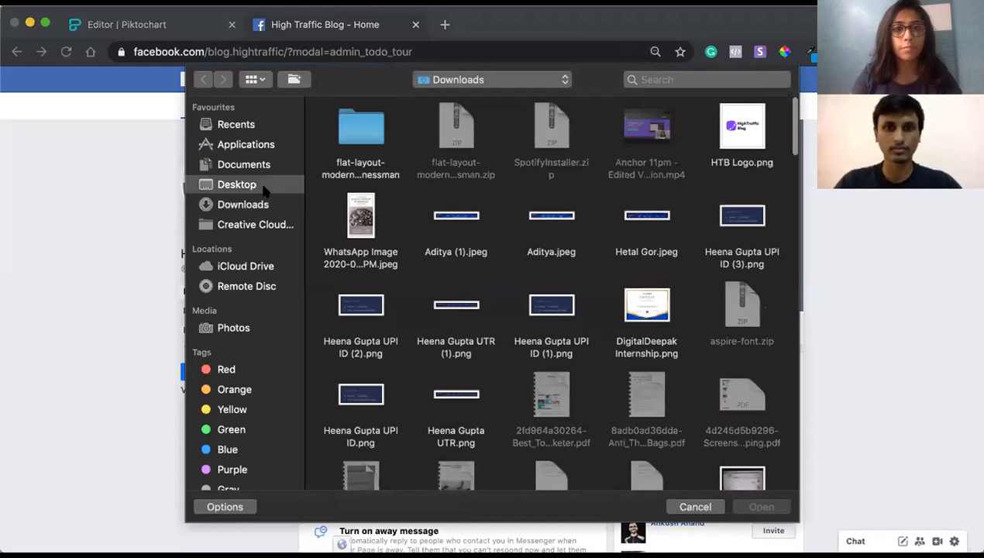
pyautogui.click(449, 207)
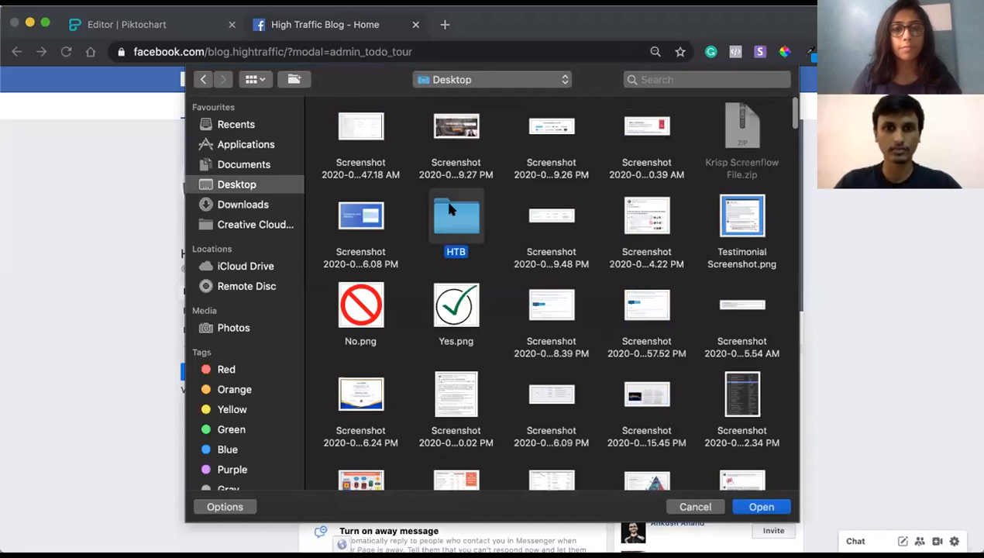
pyautogui.doubleClick(449, 205)
pyautogui.click(354, 118)
pyautogui.doubleClick(353, 124)
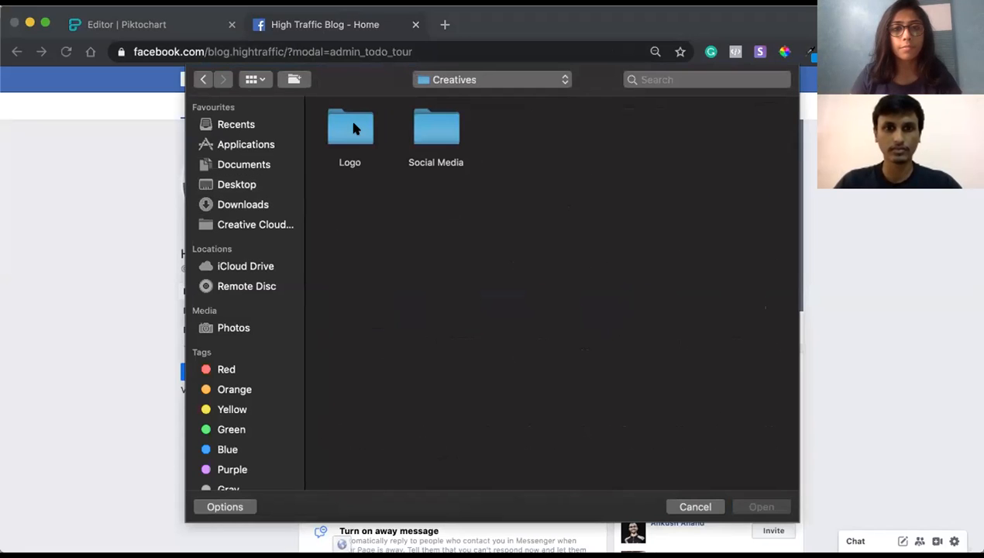
pyautogui.doubleClick(352, 126)
pyautogui.click(353, 129)
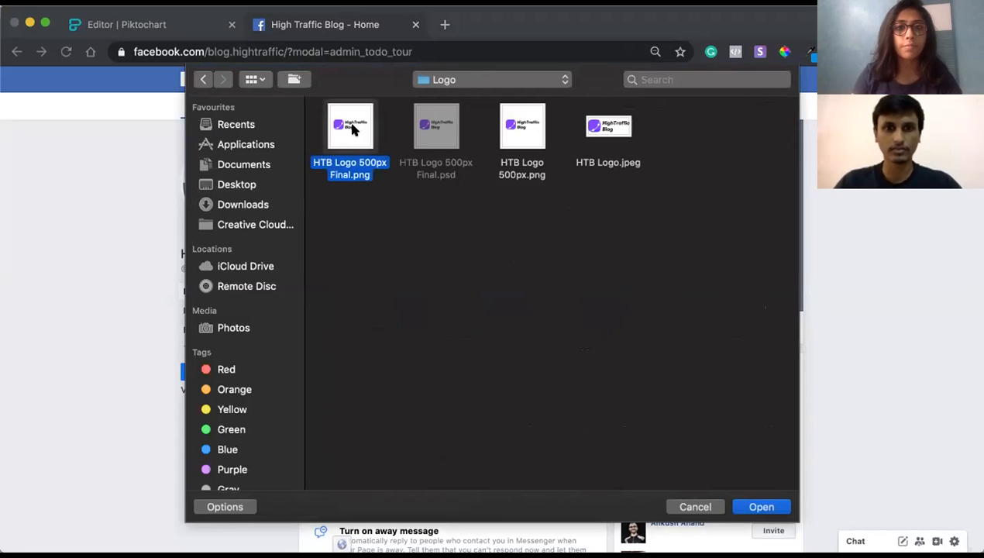
pyautogui.doubleClick(353, 129)
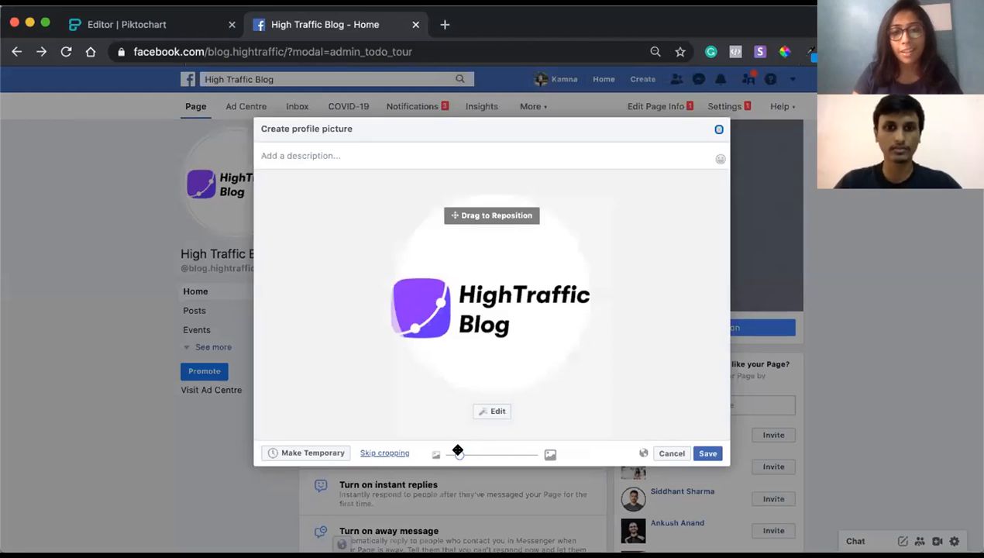
pyautogui.moveTo(458, 452); pyautogui.dragTo(456, 452)
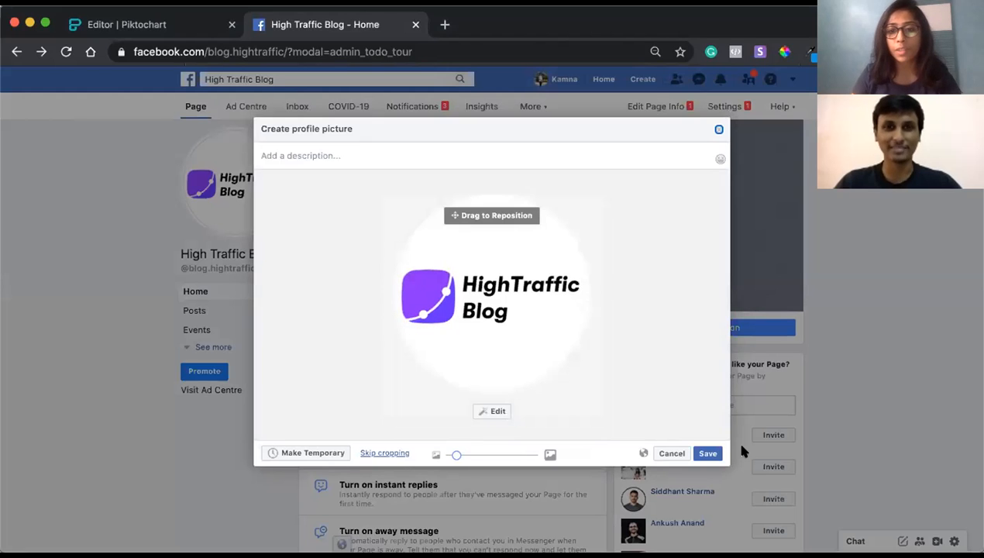
pyautogui.click(705, 449)
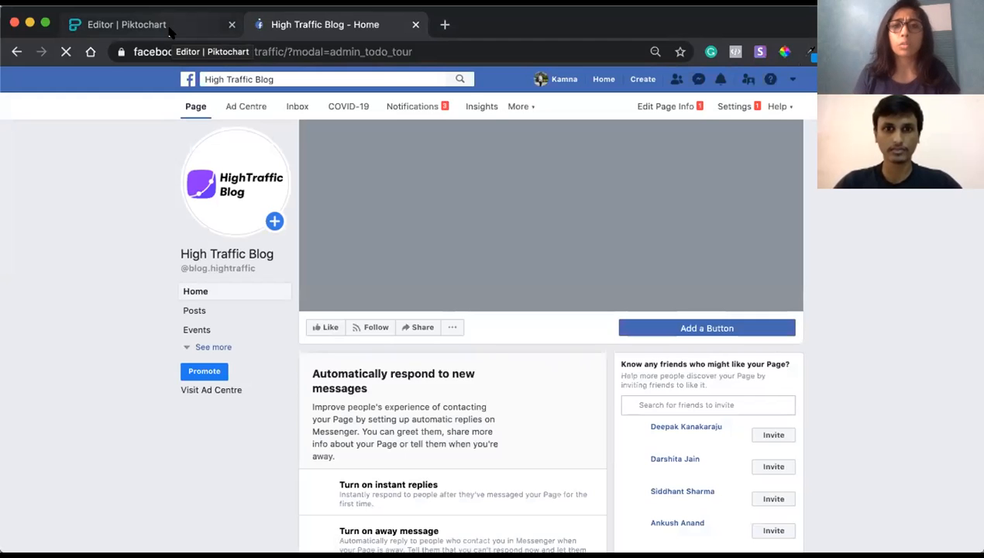
# Check the FB Page Cover Photo template in Piktochart, and upload the safe zone image from Creatives > Social Media as the Facebook page's cover.
pyautogui.click(170, 29)
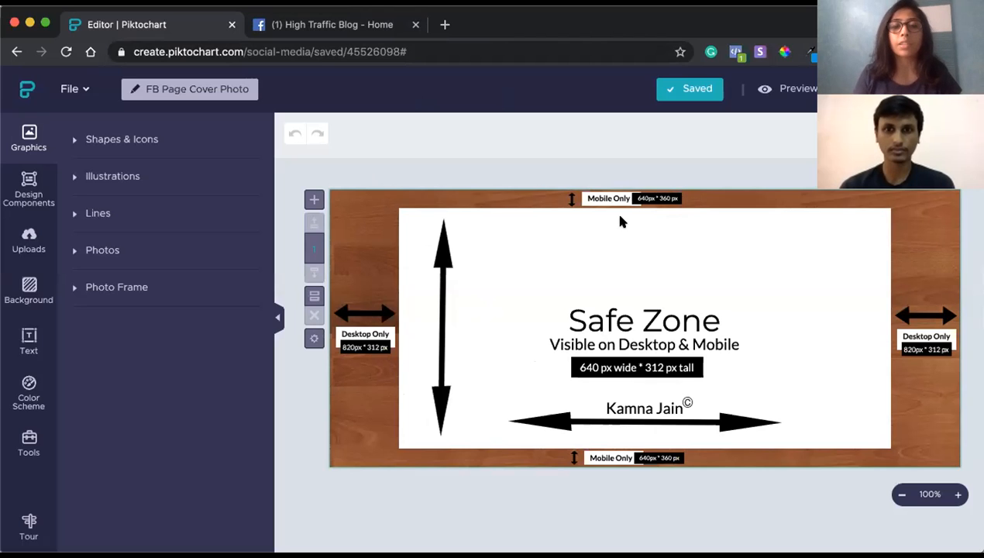
pyautogui.click(319, 25)
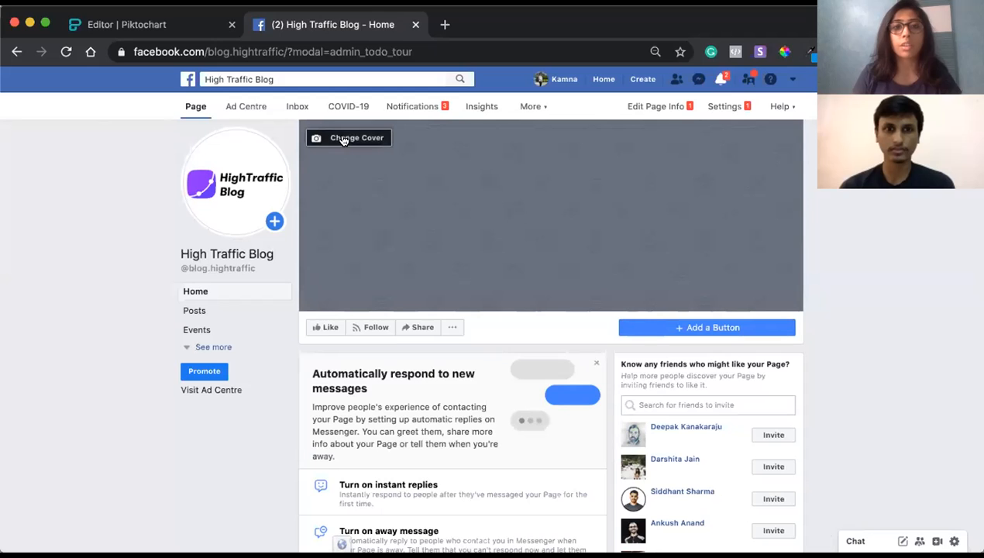
pyautogui.click(343, 138)
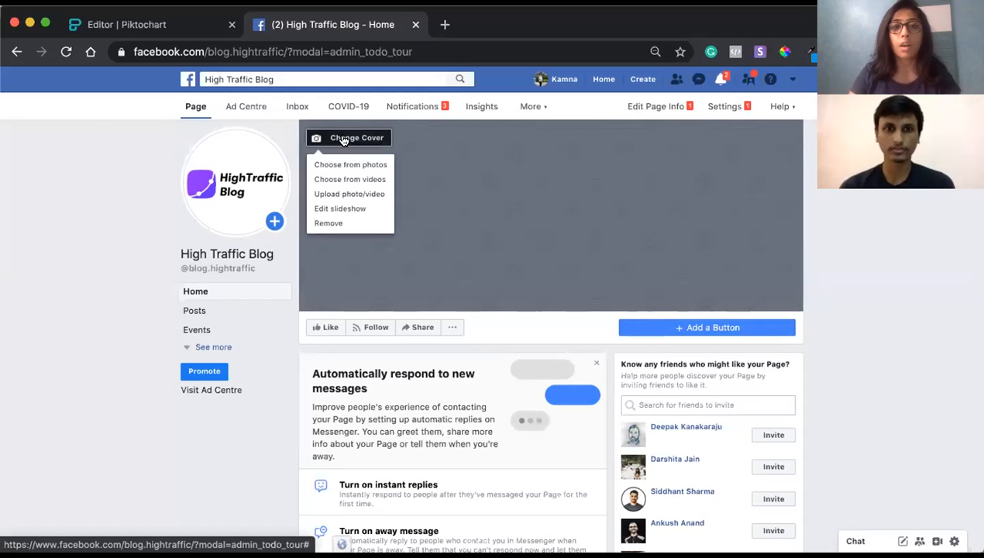
pyautogui.click(348, 194)
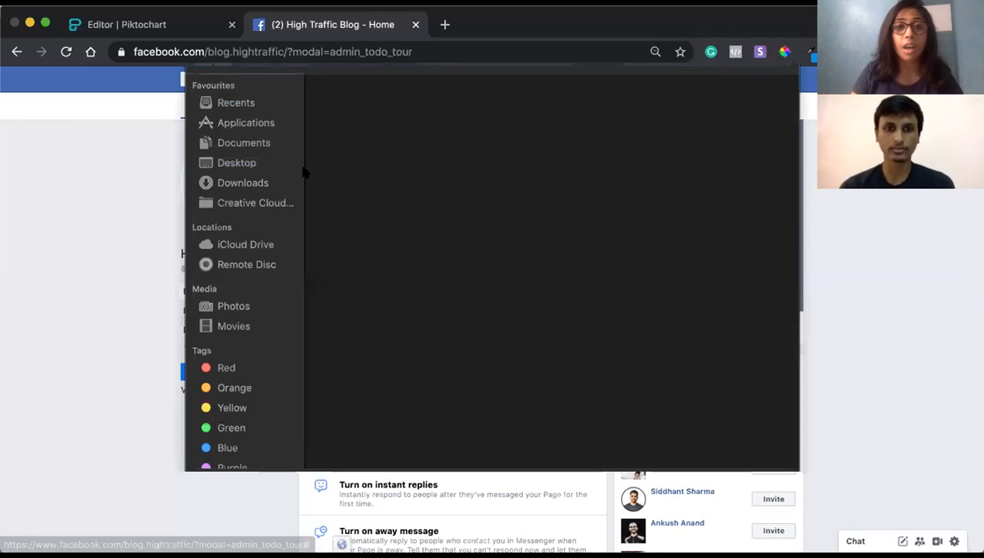
pyautogui.click(470, 83)
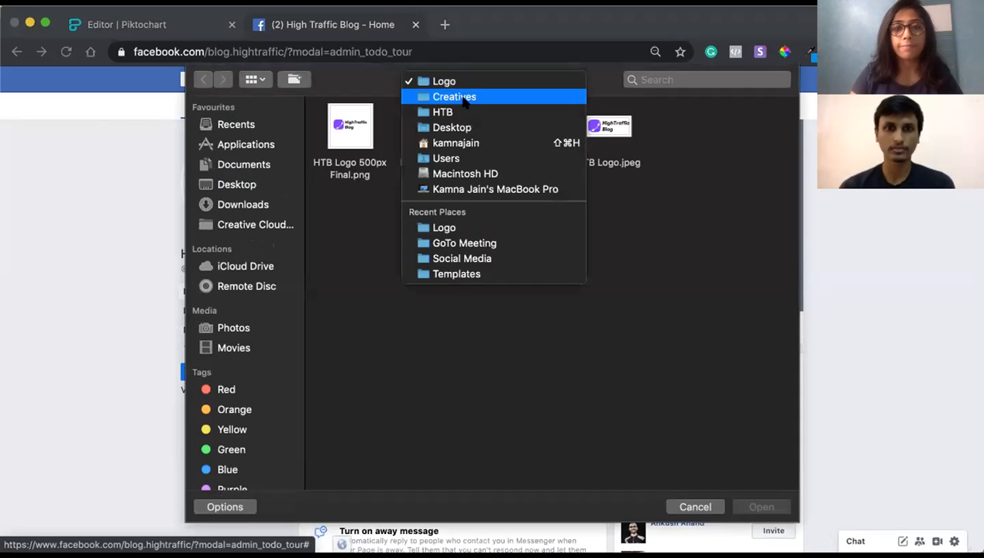
pyautogui.click(457, 97)
pyautogui.doubleClick(442, 122)
pyautogui.doubleClick(358, 128)
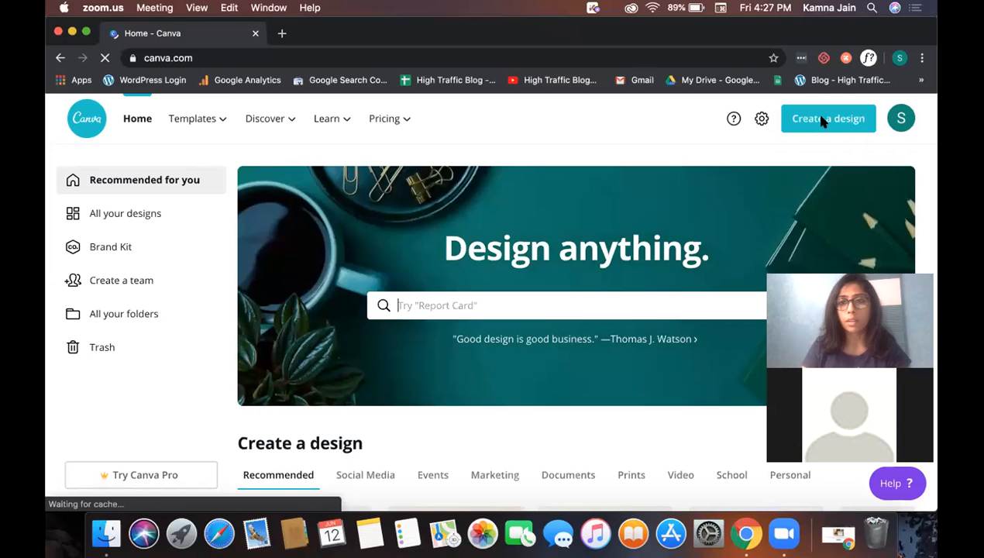
# Start a new Canva design with custom dimensions.
pyautogui.click(843, 120)
pyautogui.click(828, 128)
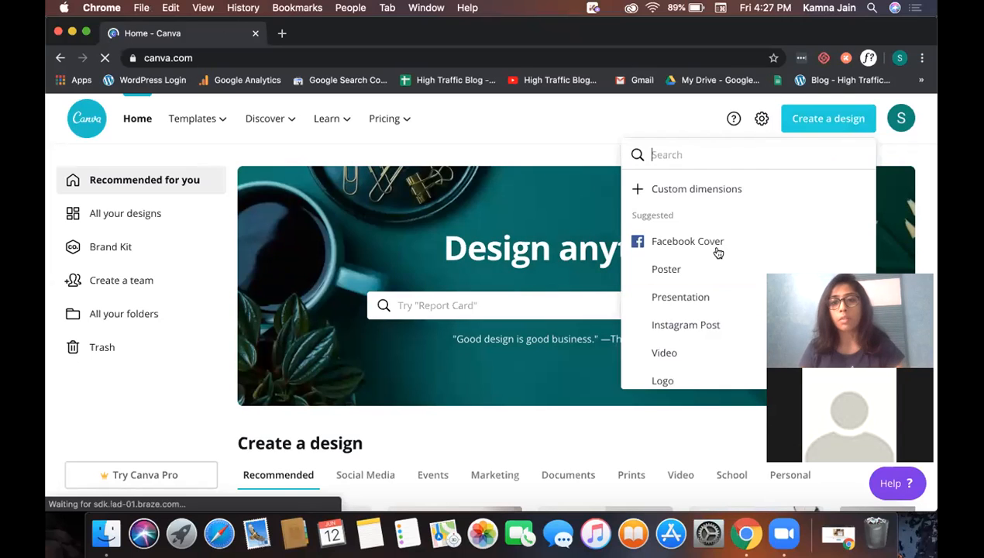
pyautogui.click(686, 192)
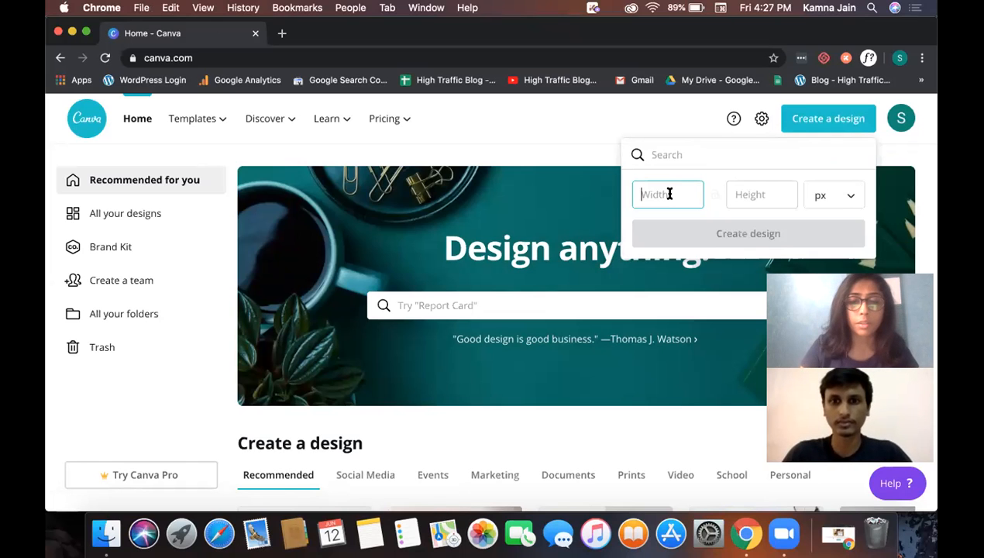
# Switch to Piktochart and check the cover template's width and height in its visual size settings.
pyautogui.hotkey('ctrl', 'Up')
pyautogui.click(337, 194)
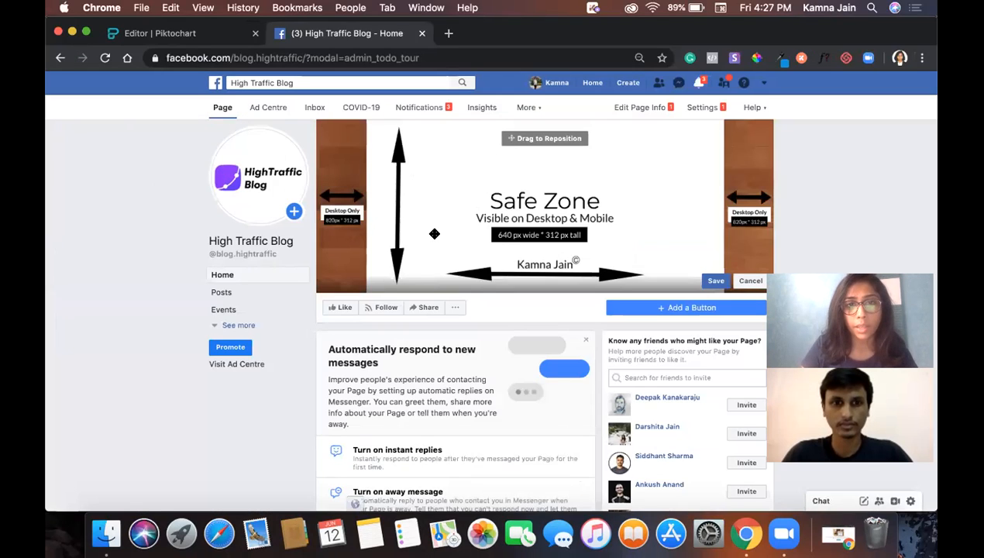
pyautogui.click(203, 37)
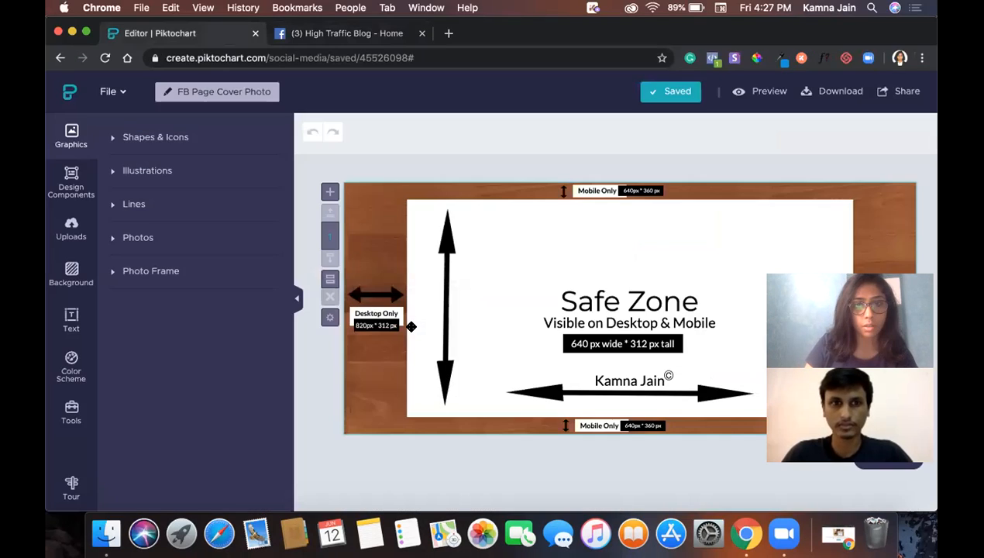
pyautogui.click(330, 319)
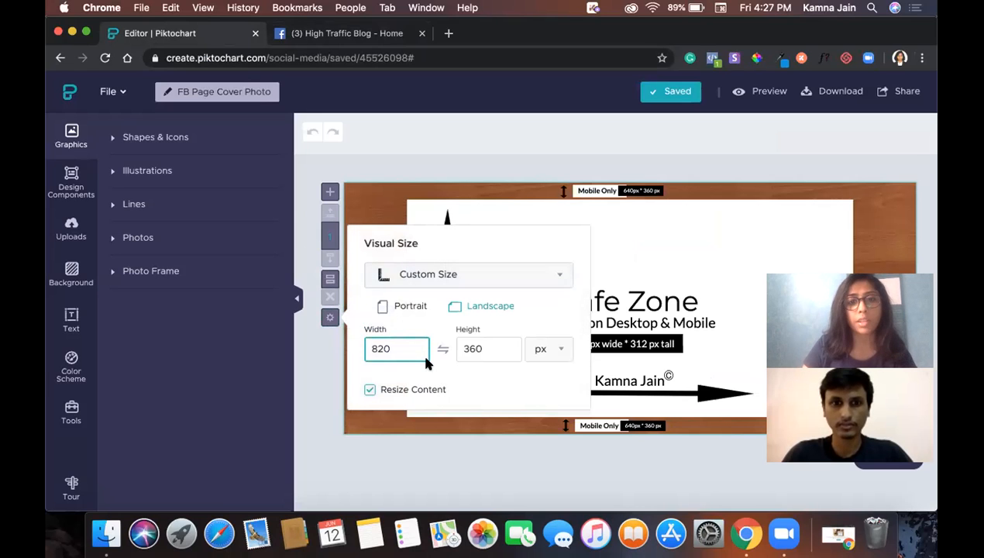
# Create an 820 × 360 px design in Canva and close the leftover Canva home page.
pyautogui.hotkey('ctrl', 'Up')
pyautogui.click(387, 249)
pyautogui.write('820')
pyautogui.press('Tab')
pyautogui.write('360')
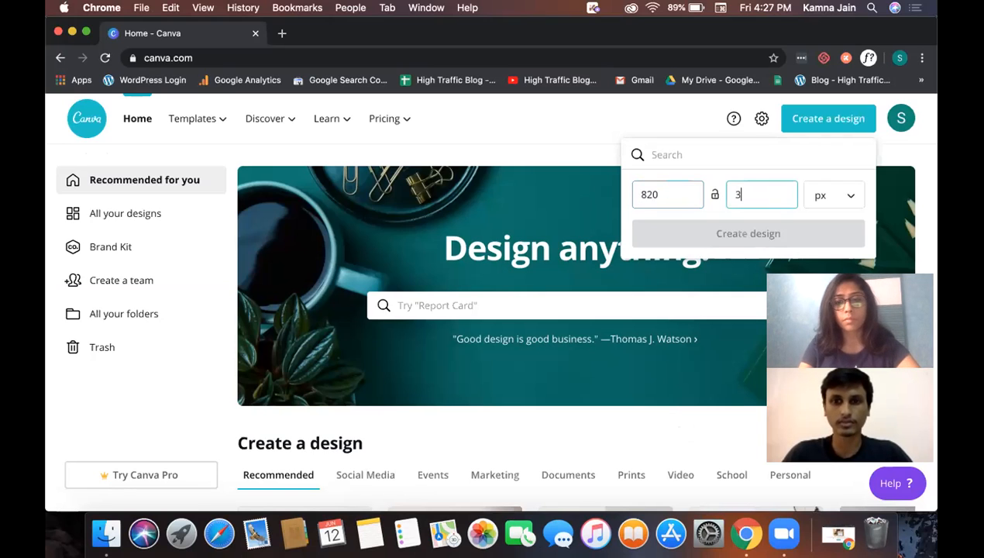
pyautogui.click(725, 233)
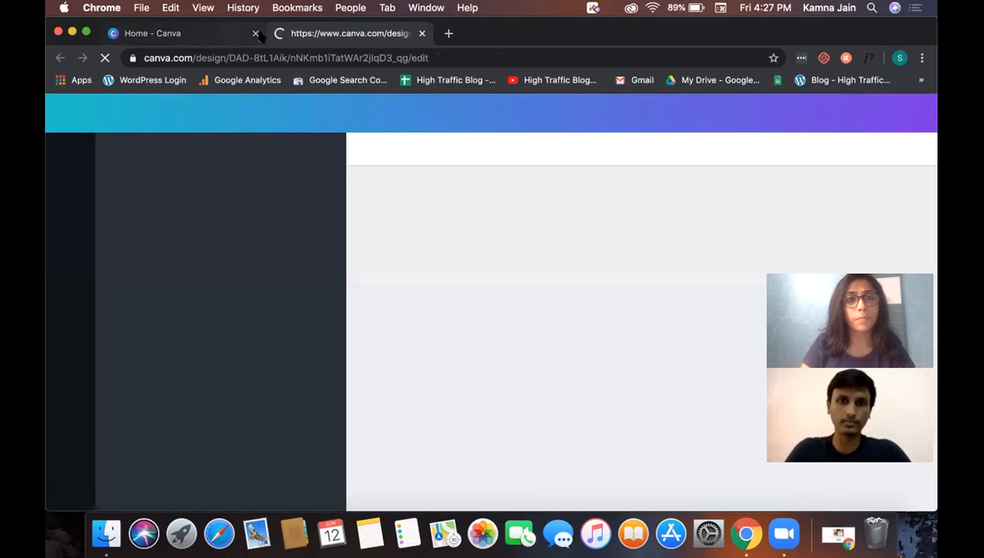
pyautogui.click(259, 33)
pyautogui.click(255, 33)
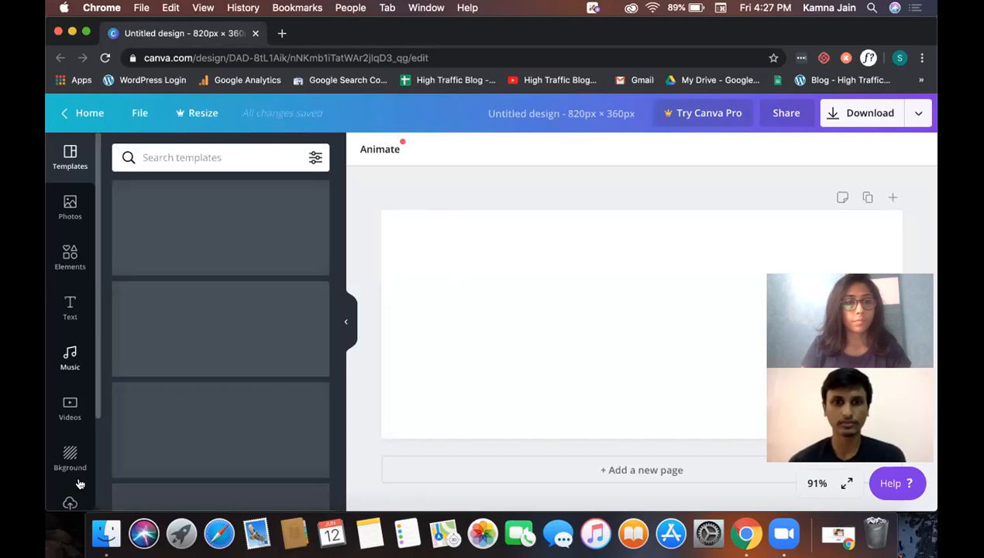
# Place the uploaded Safe Zone template image on the blank page, aligned to its upper-left corner, and enlarge it to cover the whole page.
pyautogui.scroll(-2, 77, 464)
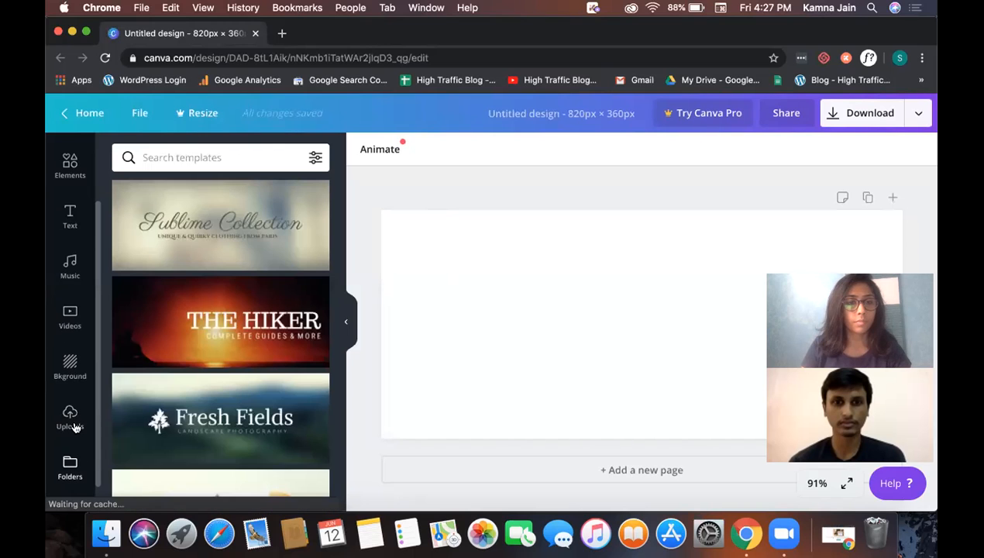
pyautogui.click(73, 426)
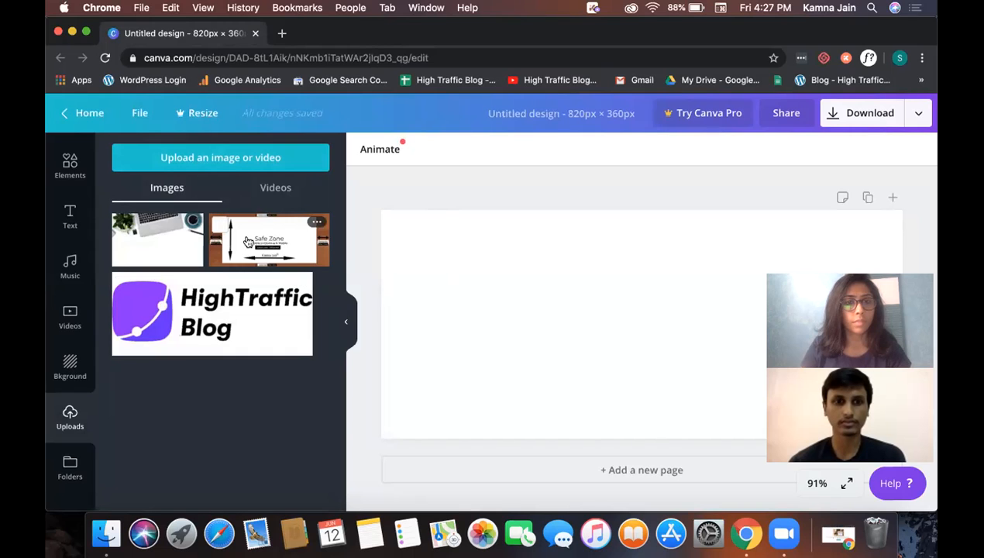
pyautogui.click(248, 242)
pyautogui.moveTo(597, 291); pyautogui.dragTo(527, 268)
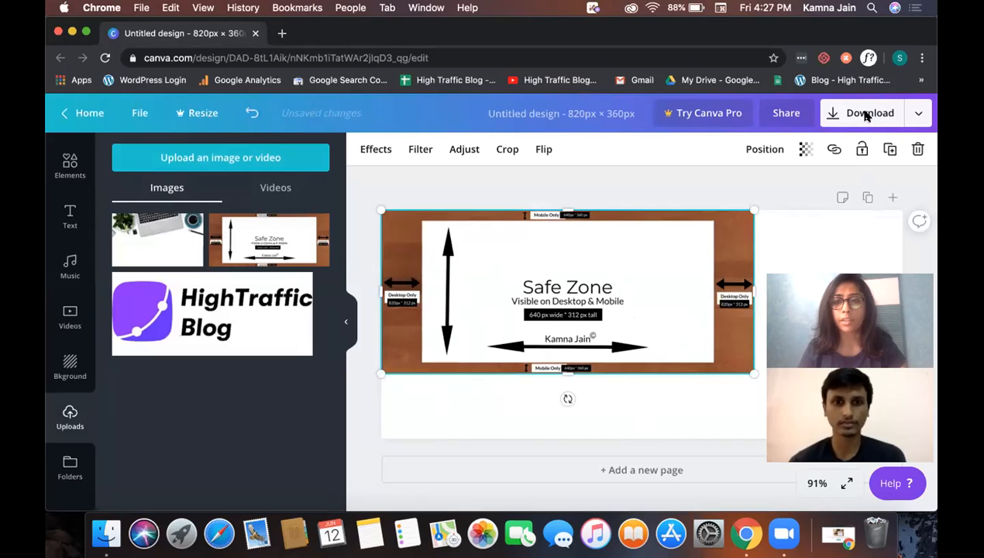
pyautogui.moveTo(748, 370); pyautogui.dragTo(891, 433)
pyautogui.click(928, 358)
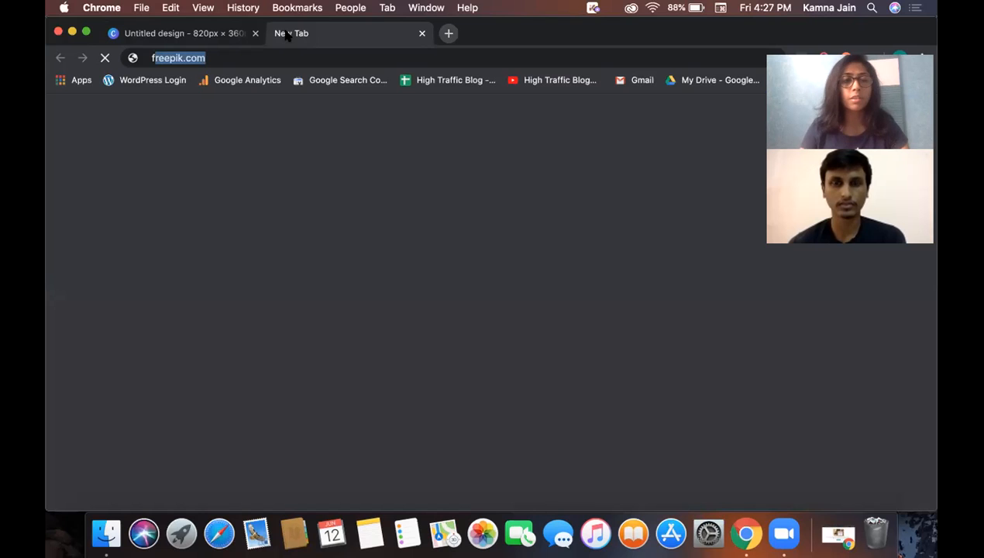
# Return to the Canva design and search its photo library for "corporate".
pyautogui.click(235, 34)
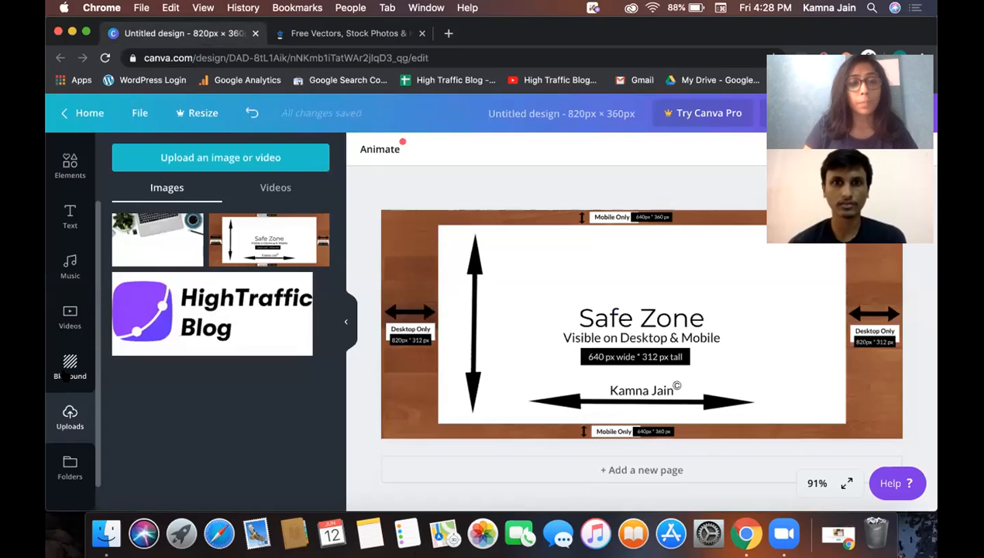
pyautogui.scroll(2, 68, 310)
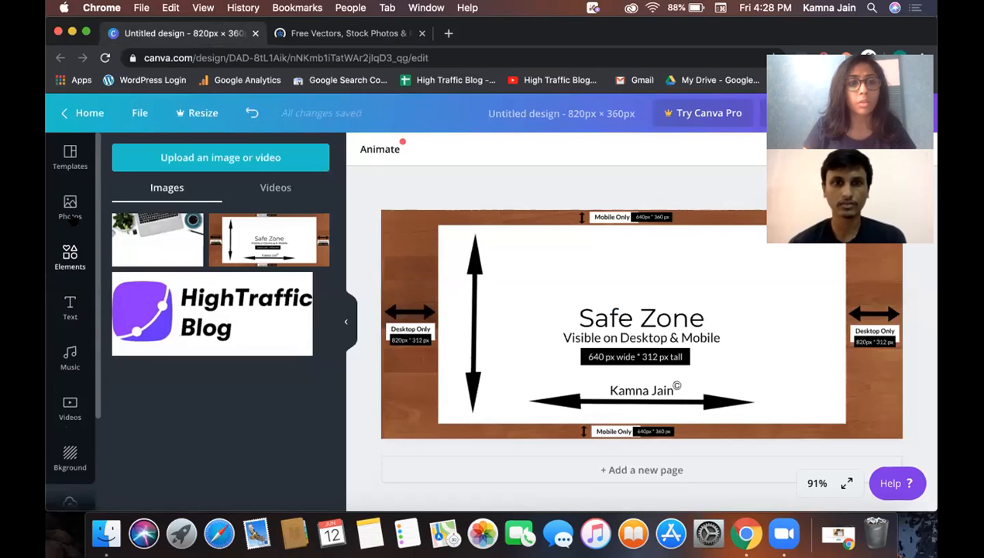
pyautogui.click(71, 214)
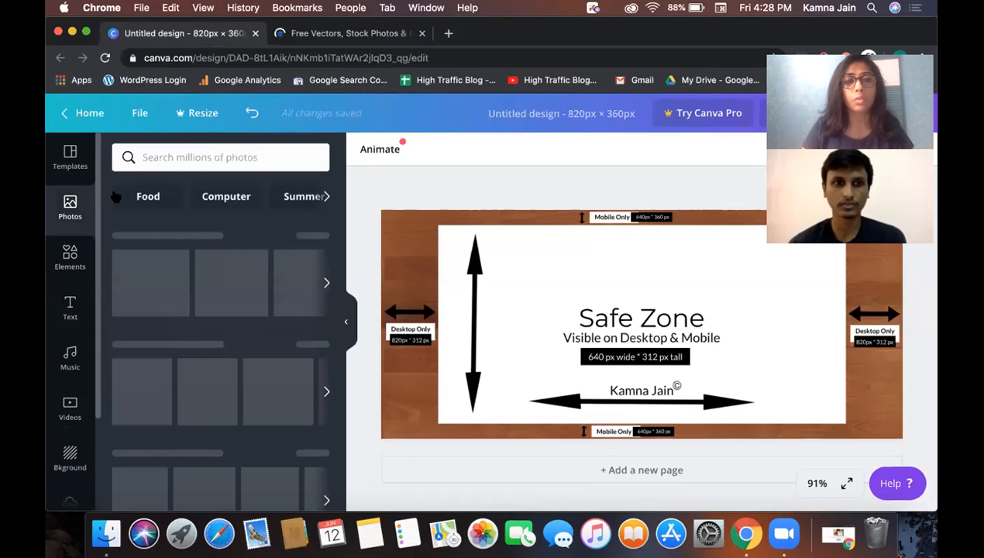
pyautogui.click(200, 157)
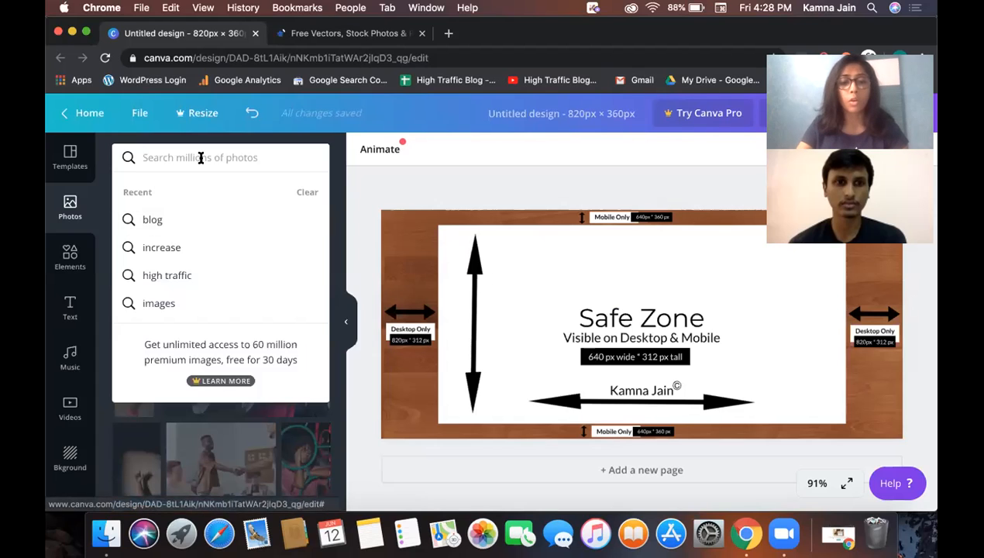
pyautogui.write('de')
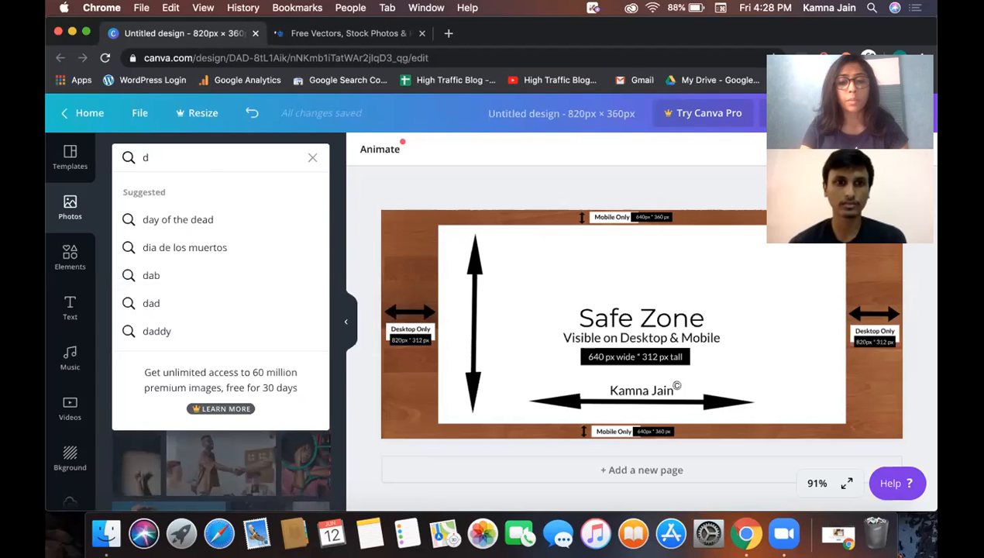
pyautogui.press('BackSpace')
pyautogui.write('corporate')
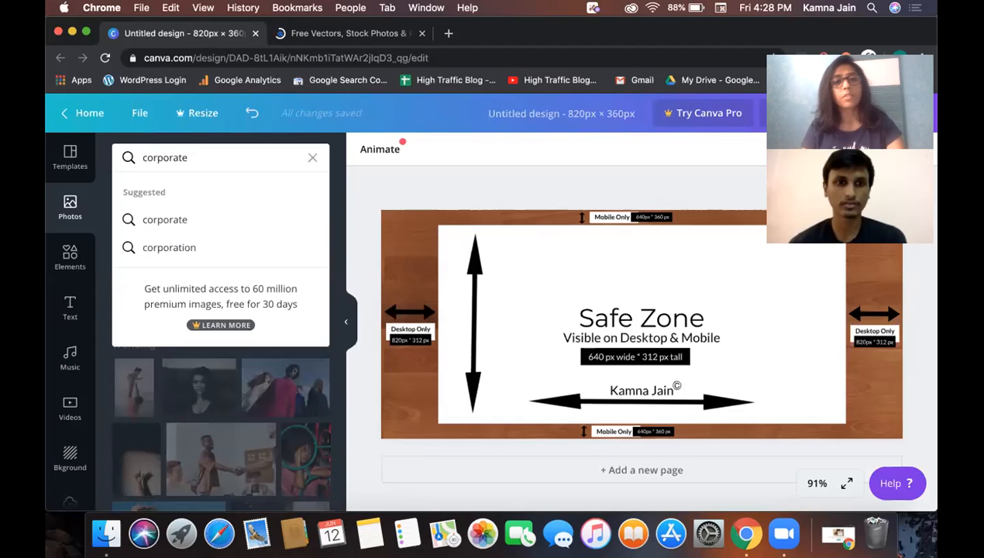
pyautogui.press('Return')
# Search the photo library for "food" and browse the photos offered.
pyautogui.write('food')
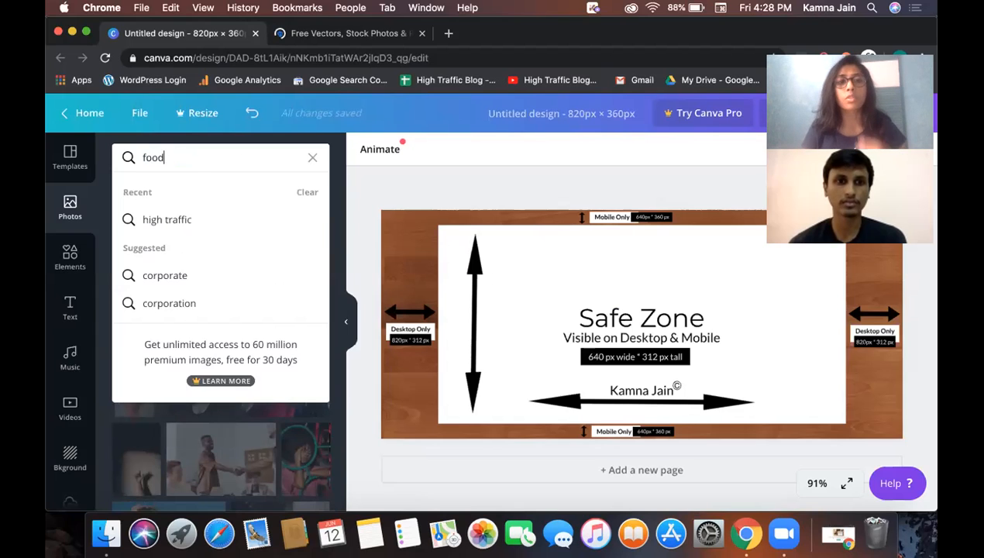
pyautogui.press('Return')
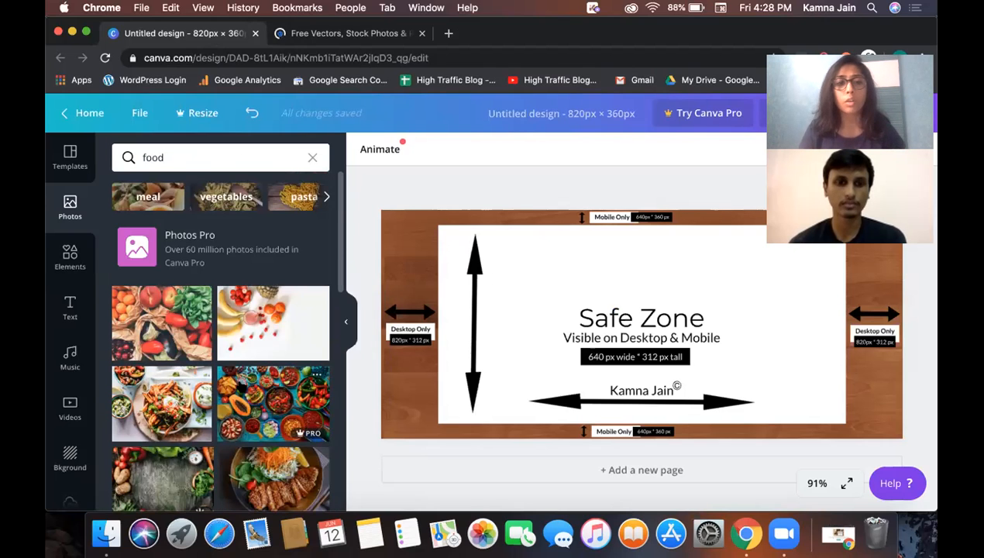
pyautogui.scroll(-5, 241, 387)
pyautogui.scroll(5, 241, 387)
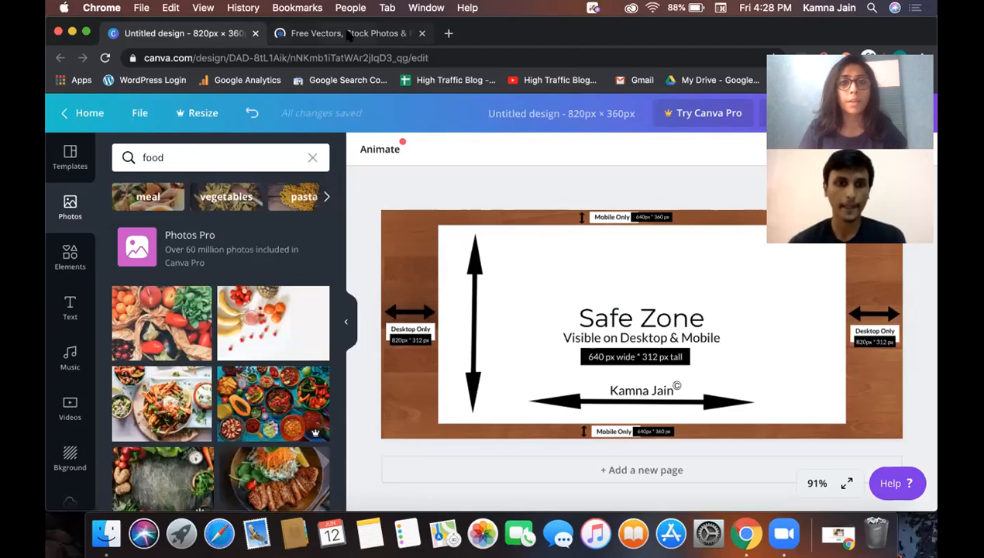
# Switch to Freepik, view the account's download history, and open the page of the flat layout laptop workplace photo.
pyautogui.click(348, 34)
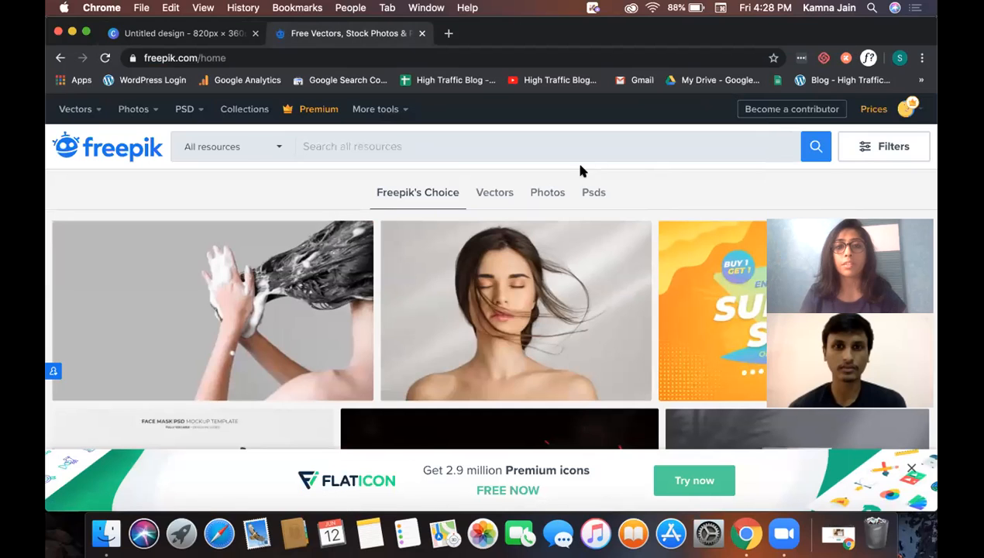
pyautogui.click(905, 109)
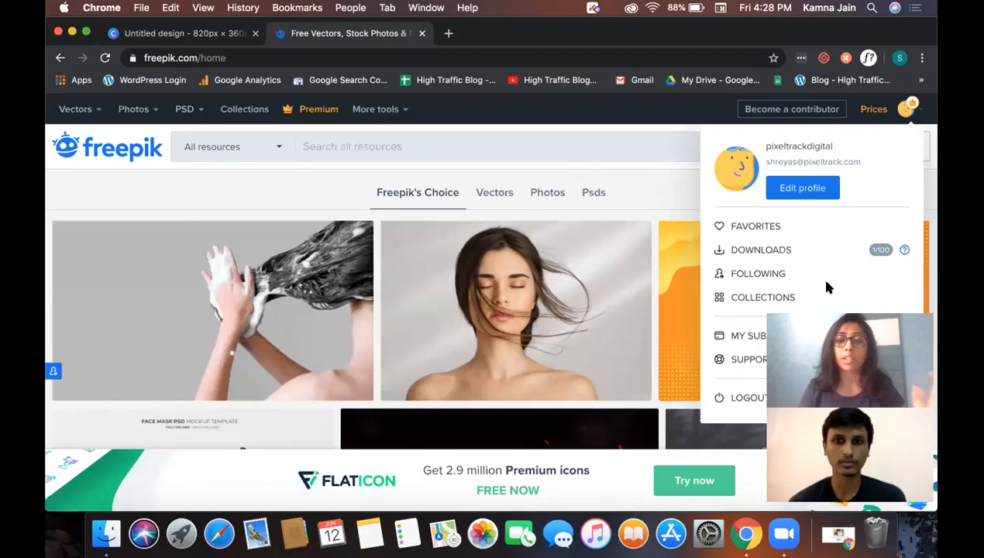
pyautogui.click(772, 251)
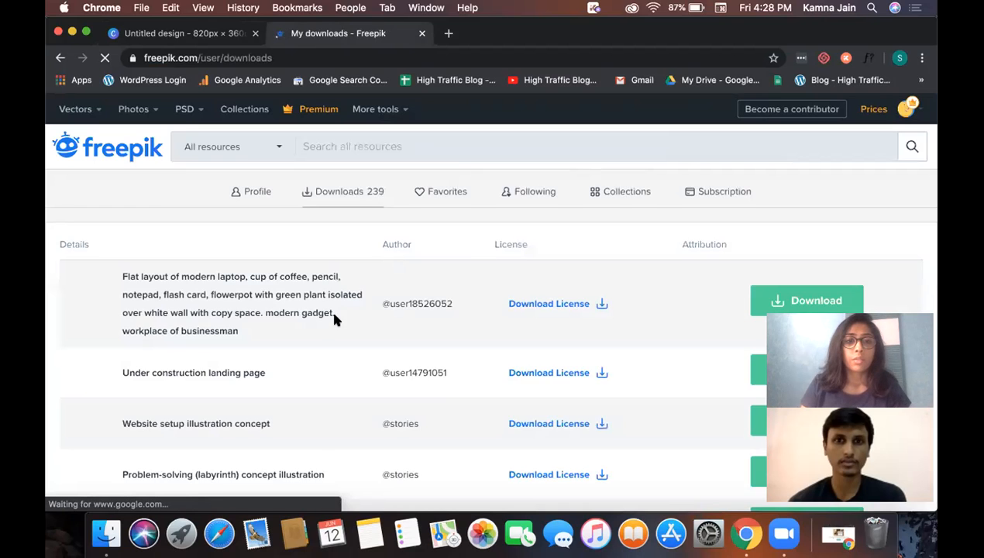
pyautogui.scroll(-2, 457, 267)
pyautogui.scroll(2, 340, 136)
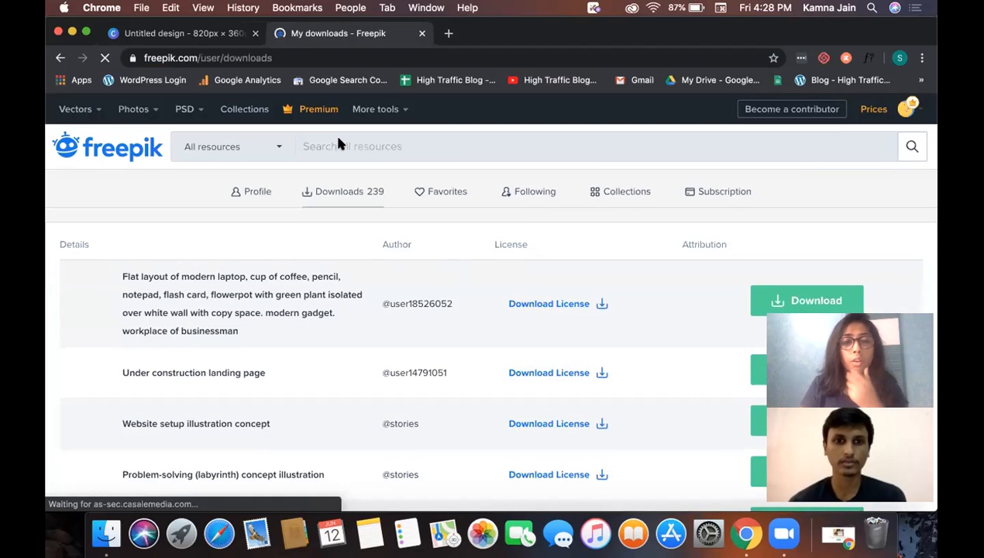
pyautogui.click(307, 146)
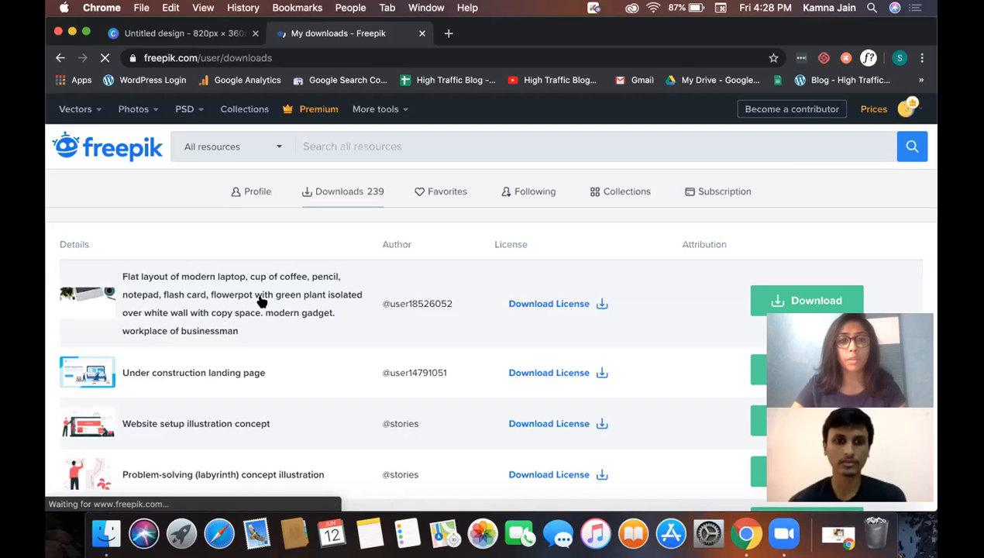
# Return to the Canva design and upload the image file HTB Logo 500px Final.png.
pyautogui.click(208, 35)
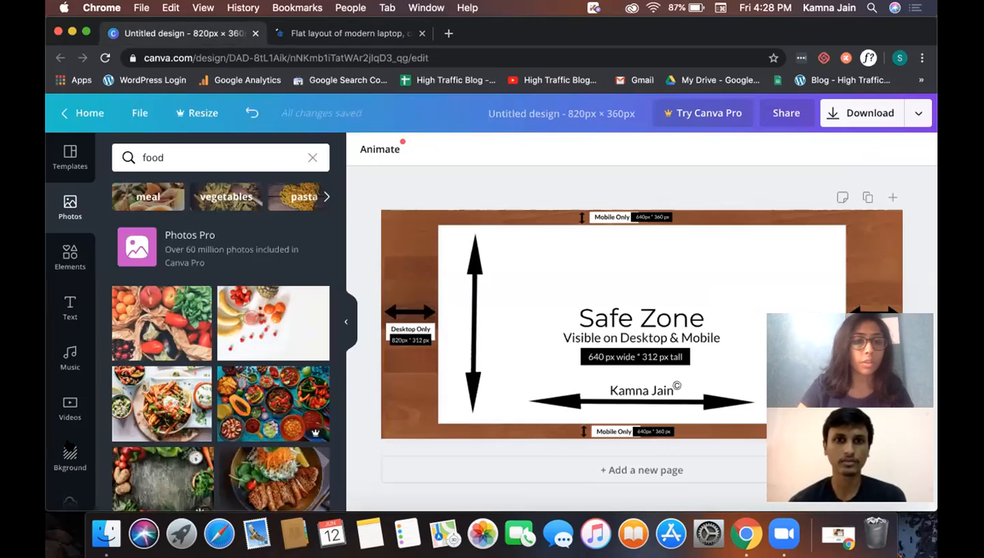
pyautogui.scroll(-3, 69, 418)
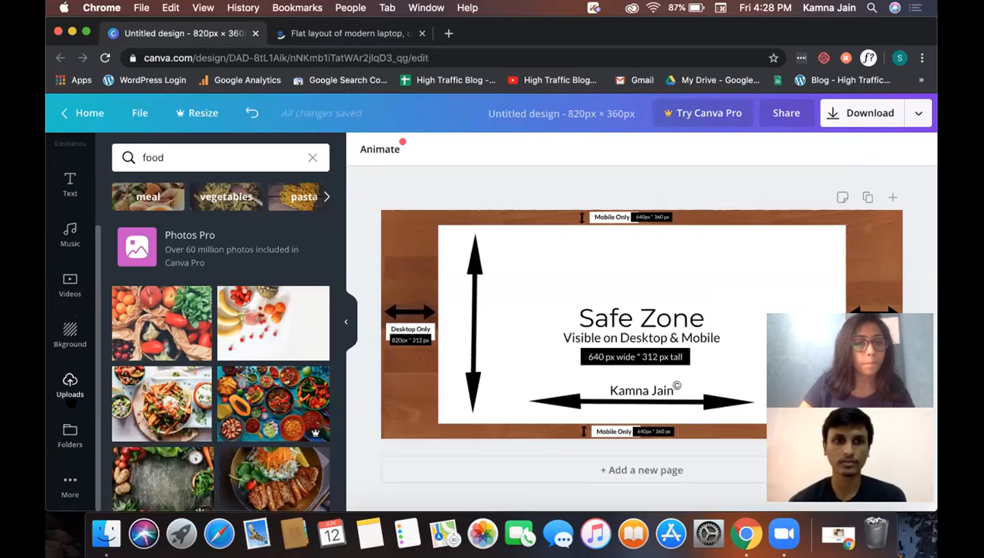
pyautogui.click(71, 387)
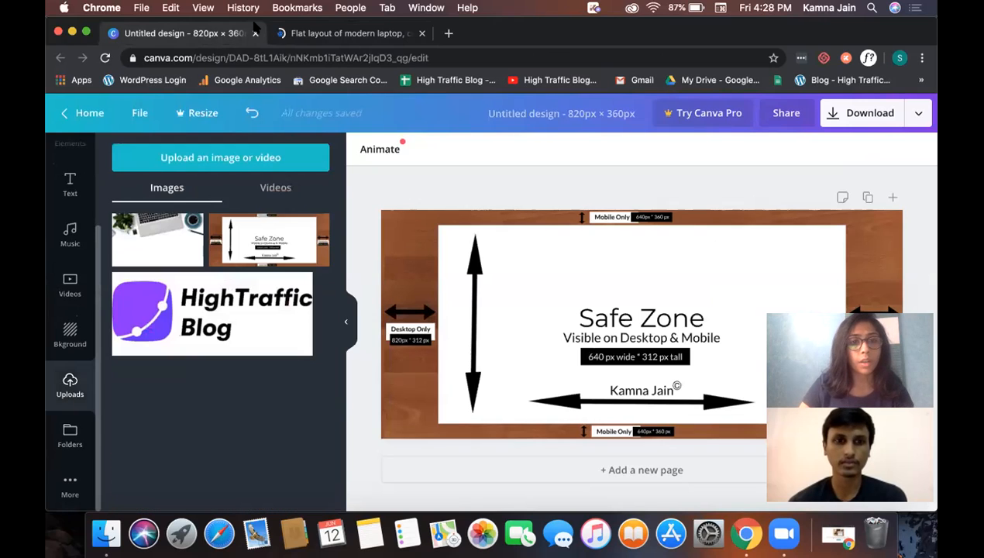
pyautogui.click(219, 159)
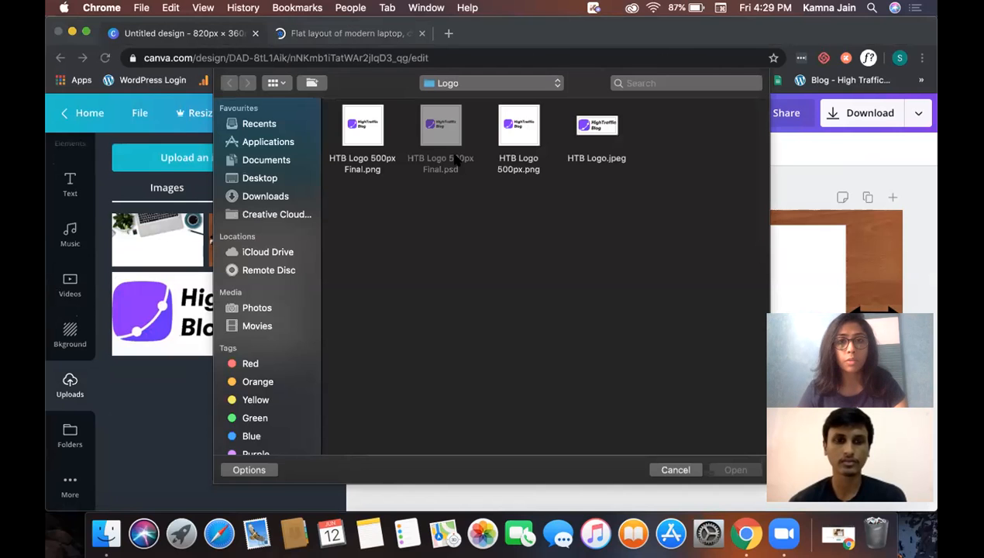
pyautogui.click(375, 137)
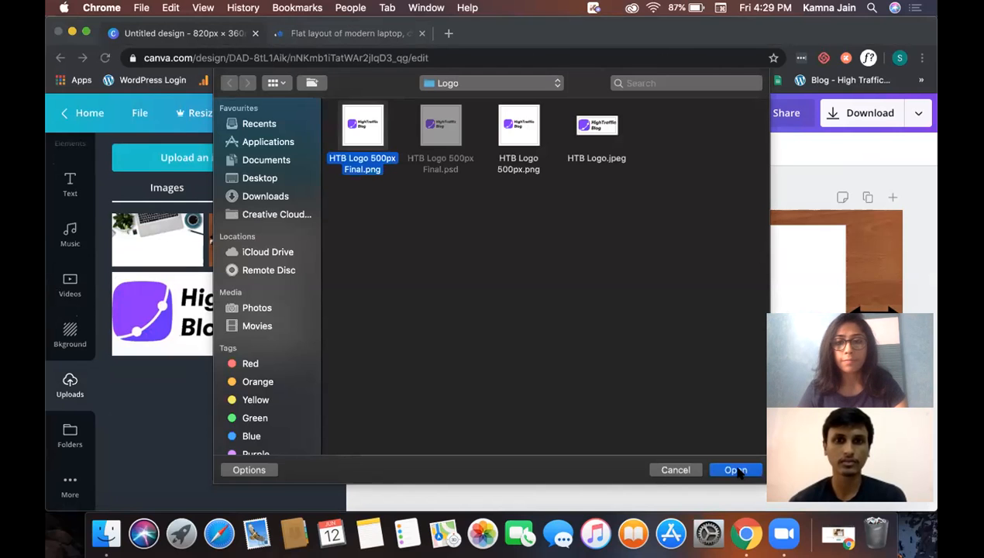
pyautogui.press('Return')
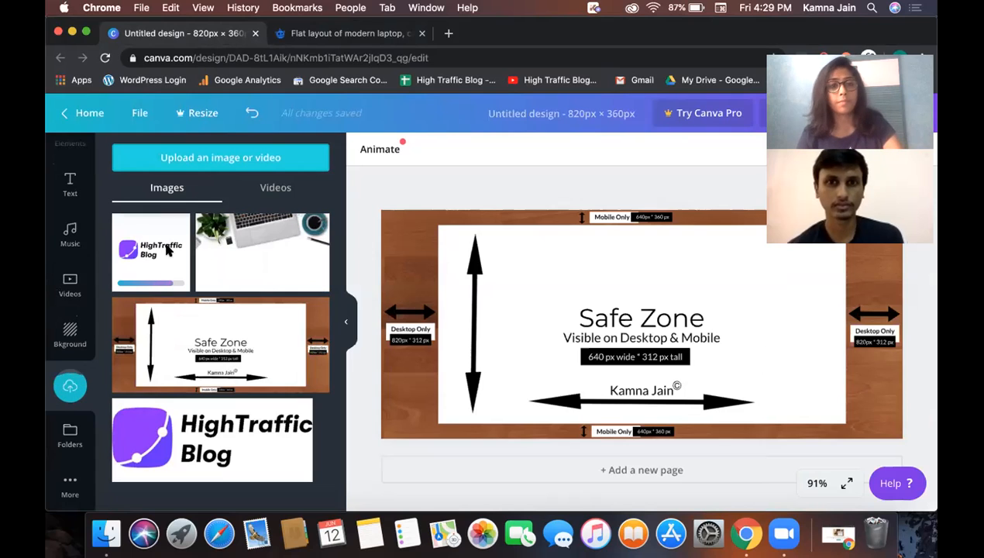
# Add the newly uploaded square logo to the page, fit it into the safe zone's lower-right corner and shrink it.
pyautogui.click(154, 252)
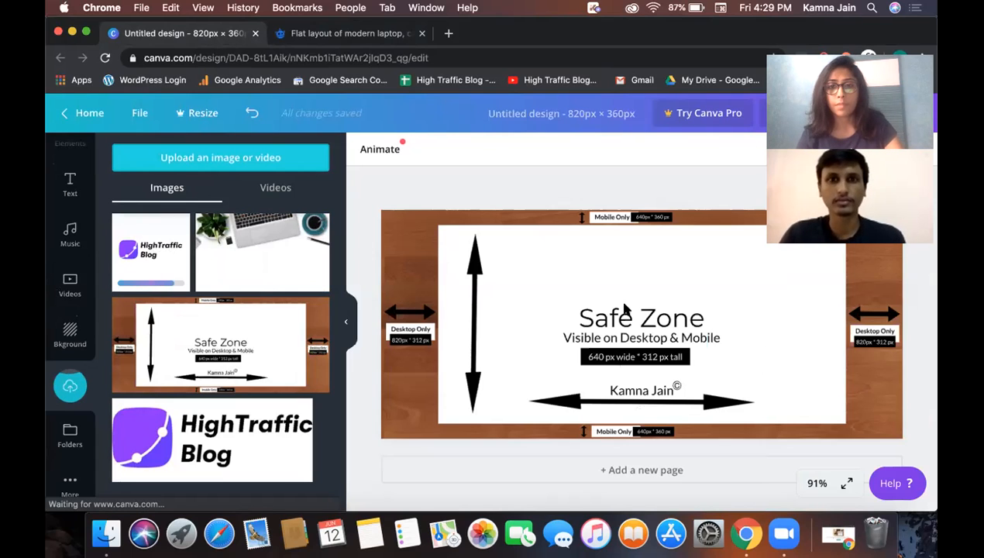
pyautogui.moveTo(703, 338); pyautogui.dragTo(764, 341)
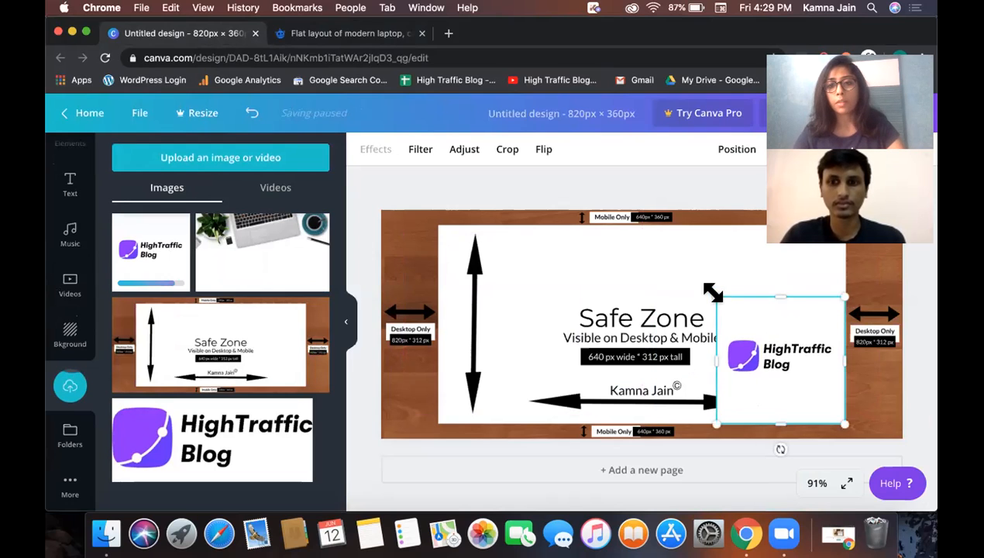
pyautogui.moveTo(719, 299); pyautogui.dragTo(744, 324)
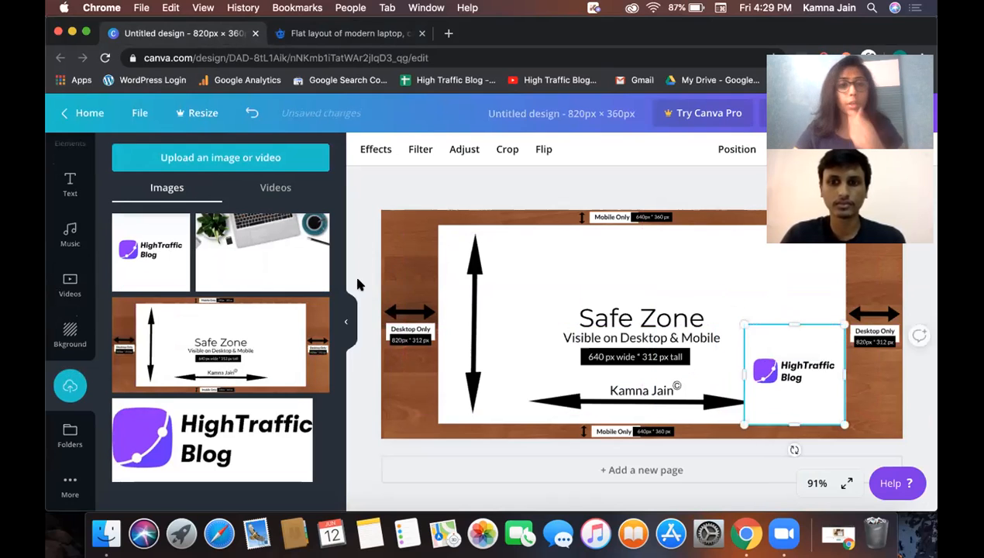
# Add the uploaded laptop desk photo and enlarge it to cover the whole page at 820 px wide.
pyautogui.click(304, 267)
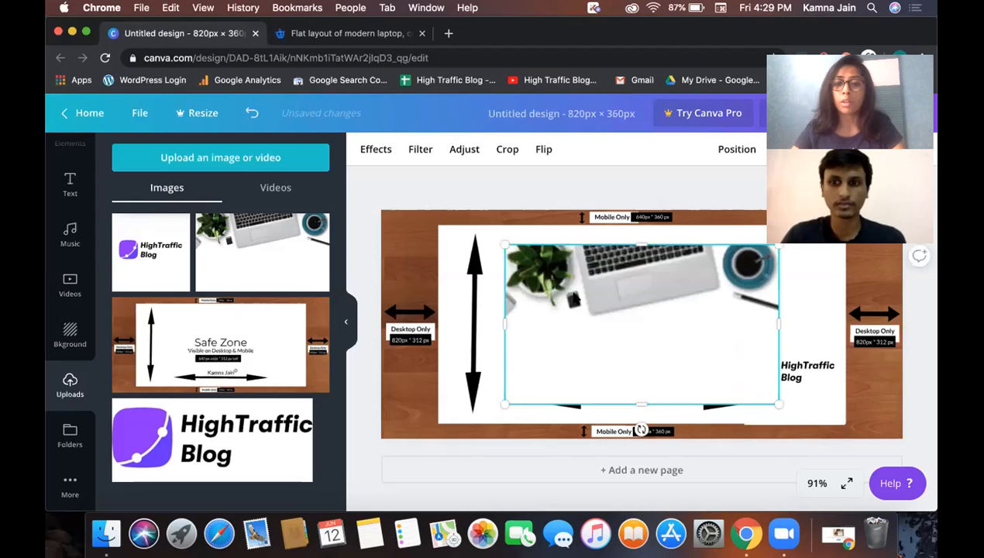
pyautogui.moveTo(578, 296); pyautogui.dragTo(454, 261)
pyautogui.moveTo(656, 369); pyautogui.dragTo(772, 438)
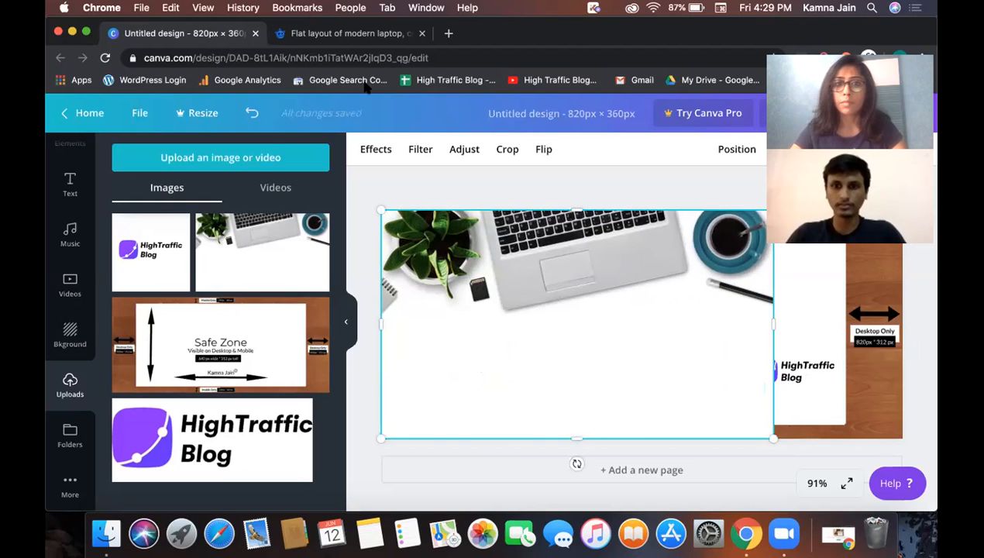
pyautogui.moveTo(775, 320); pyautogui.dragTo(899, 326)
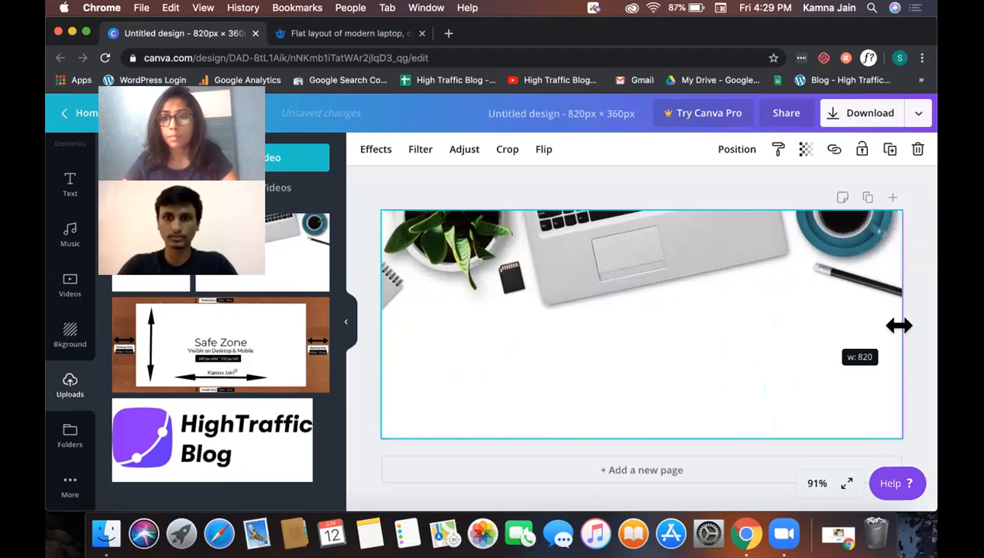
# Shift the desk photo down within its frame to show more of the keyboard, and send it one layer backward behind the logo.
pyautogui.doubleClick(685, 287)
pyautogui.moveTo(683, 298); pyautogui.dragTo(646, 326)
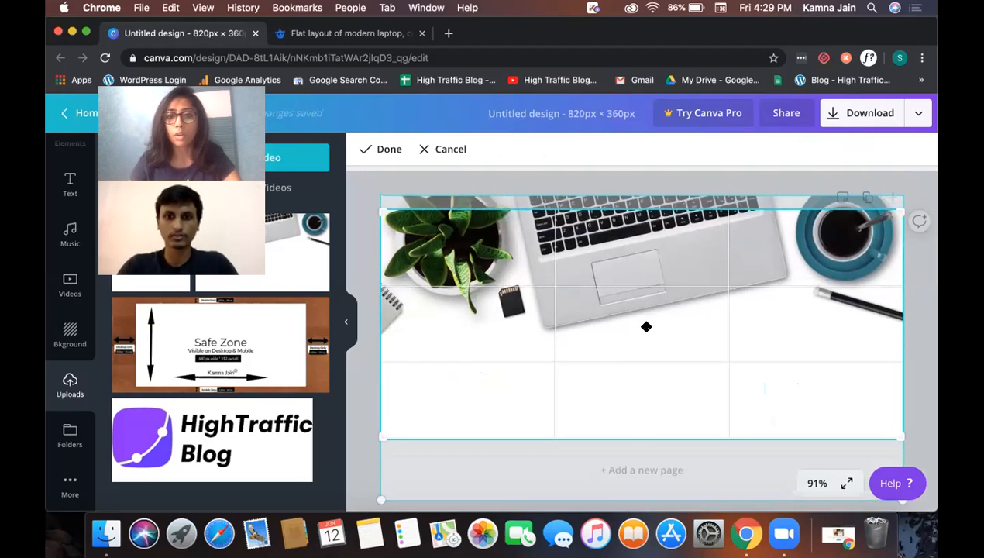
pyautogui.press('Return')
pyautogui.rightClick(646, 332)
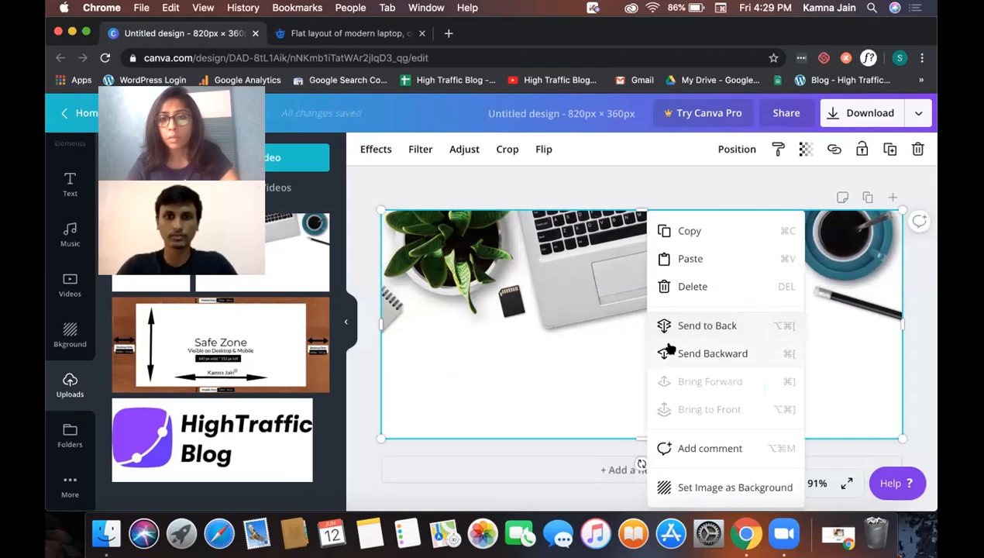
pyautogui.click(713, 353)
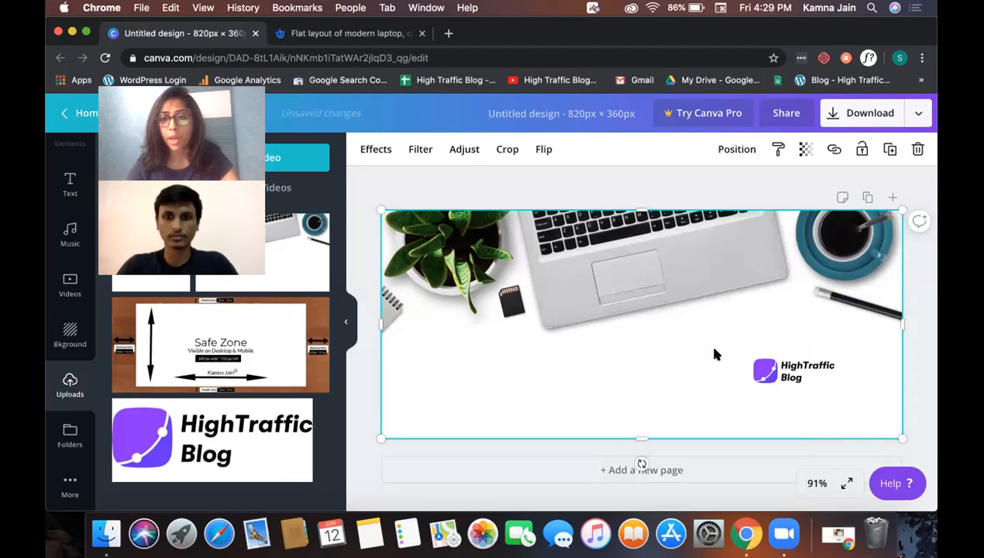
pyautogui.click(556, 183)
# Nudge the logo slightly to the left and enlarge it to about 206 × 206 px.
pyautogui.click(789, 373)
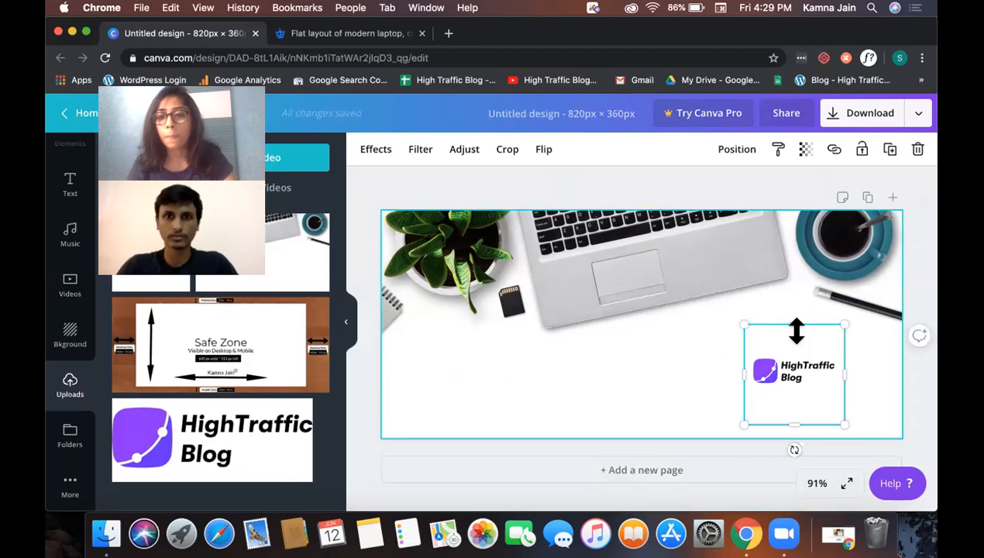
pyautogui.click(755, 355)
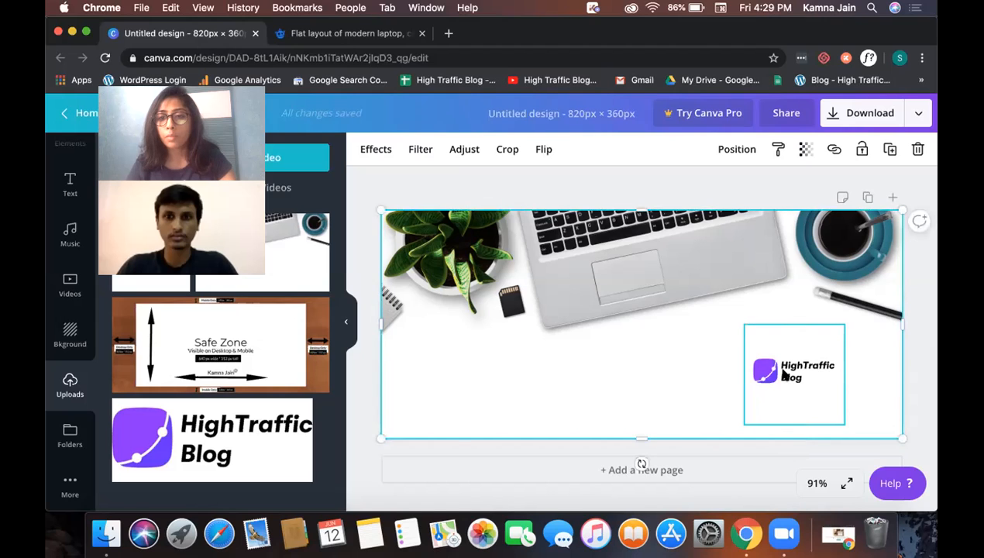
pyautogui.click(782, 374)
pyautogui.press('Left')
pyautogui.press('Left')
pyautogui.press('Left')
pyautogui.press('Left')
pyautogui.press('Left')
pyautogui.press('Left')
pyautogui.press('Left')
pyautogui.press('Left')
pyautogui.press('Left')
pyautogui.press('Left')
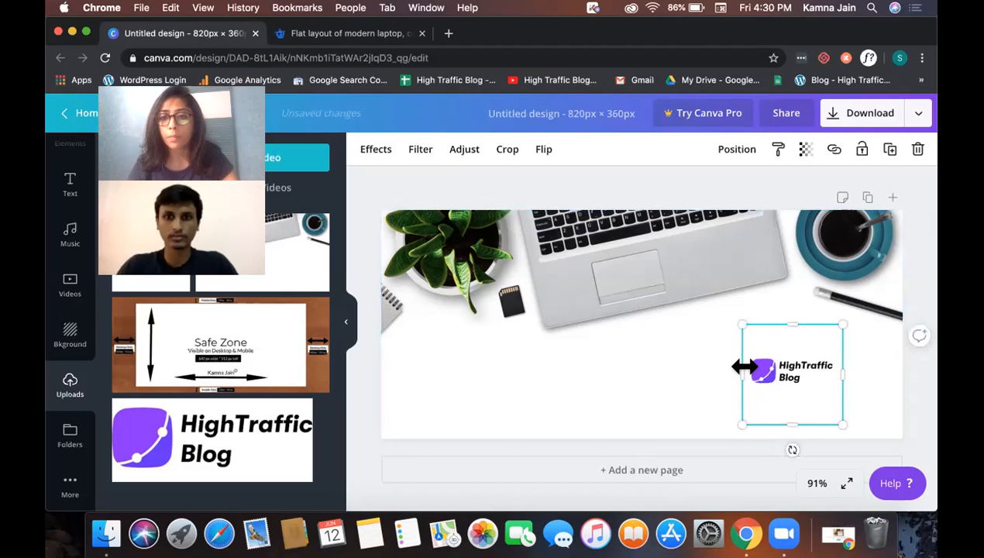
pyautogui.moveTo(695, 310)
pyautogui.mouseDown()
pyautogui.moveTo(680, 299)
pyautogui.moveTo(690, 310)
pyautogui.mouseUp()
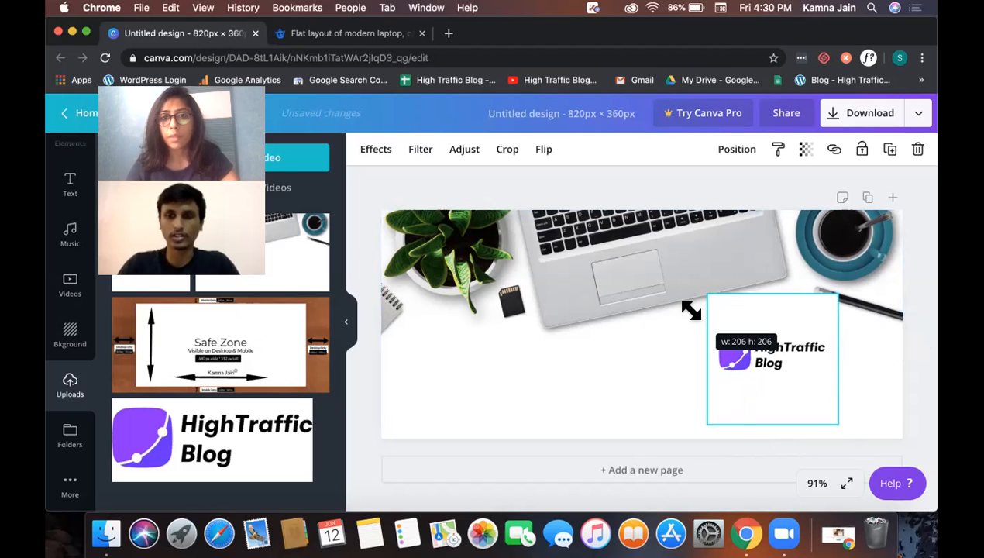
# Crop the logo image's blank upper margin and a sliver of its right edge so it clears the desk objects.
pyautogui.click(498, 158)
pyautogui.moveTo(831, 294); pyautogui.dragTo(829, 315)
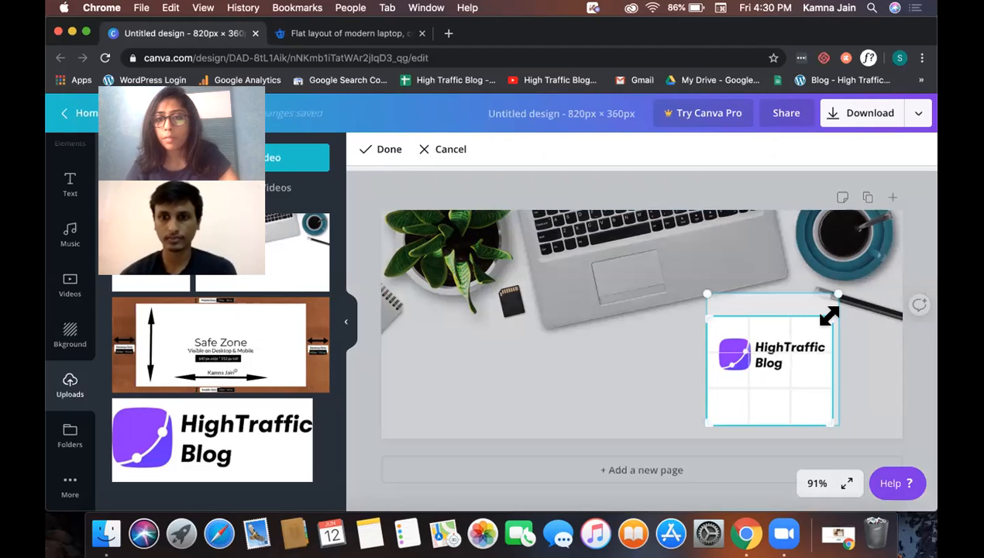
pyautogui.click(662, 375)
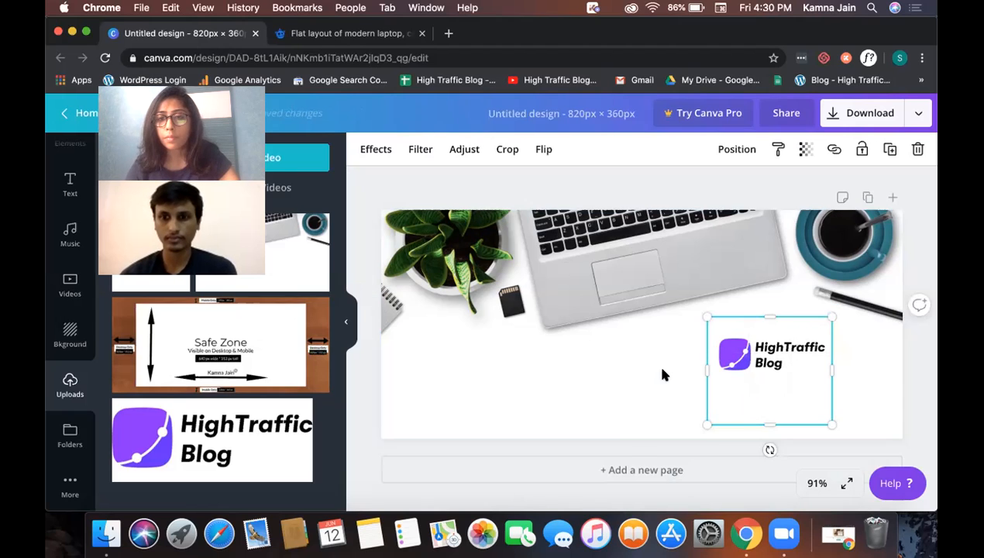
# Enlarge the cropped logo and position it in the white area just right of the page centre, below the laptop.
pyautogui.moveTo(749, 346); pyautogui.dragTo(644, 345)
pyautogui.moveTo(727, 389); pyautogui.dragTo(756, 438)
pyautogui.moveTo(683, 352); pyautogui.dragTo(730, 356)
pyautogui.click(582, 344)
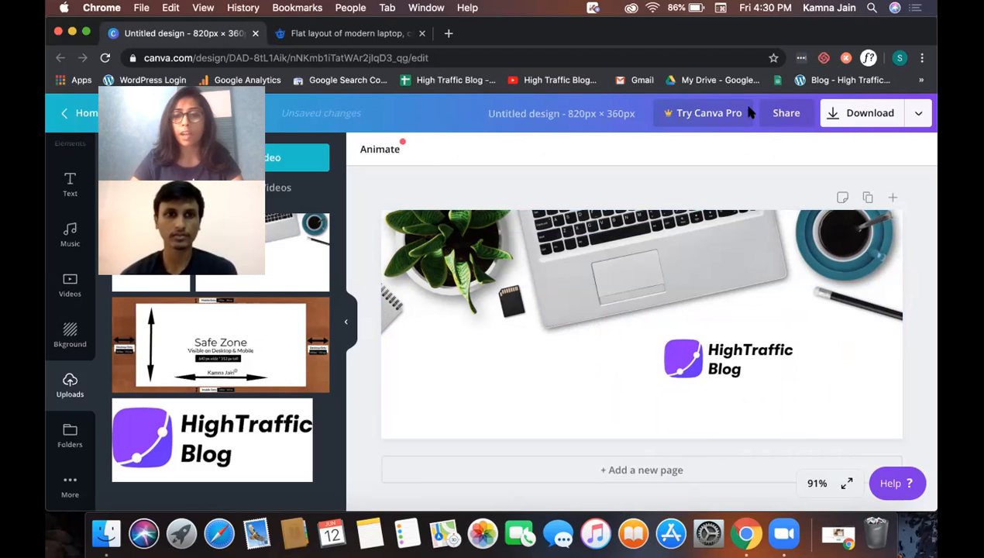
# Browse the text styles, add a subheading text box and place it directly beneath the logo.
pyautogui.click(70, 194)
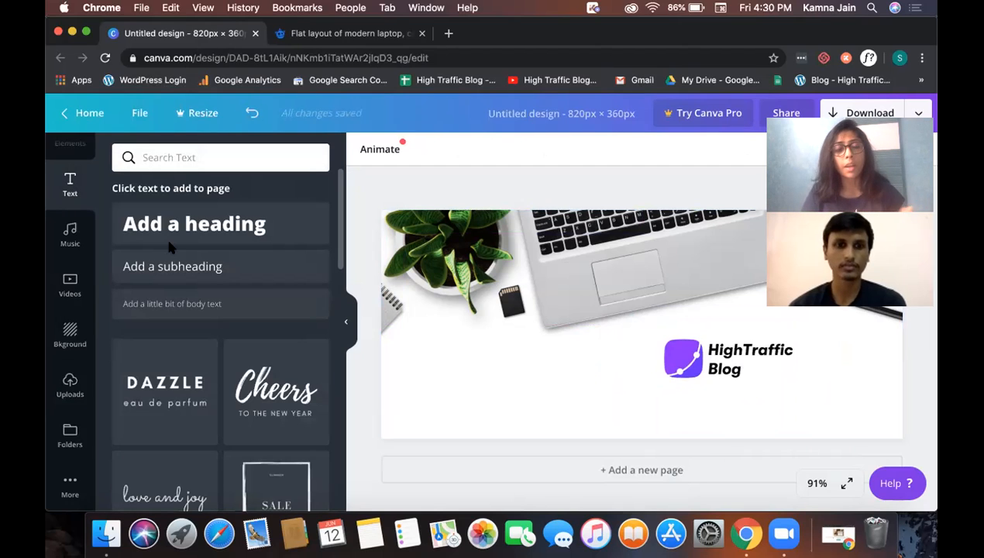
pyautogui.scroll(-3, 221, 408)
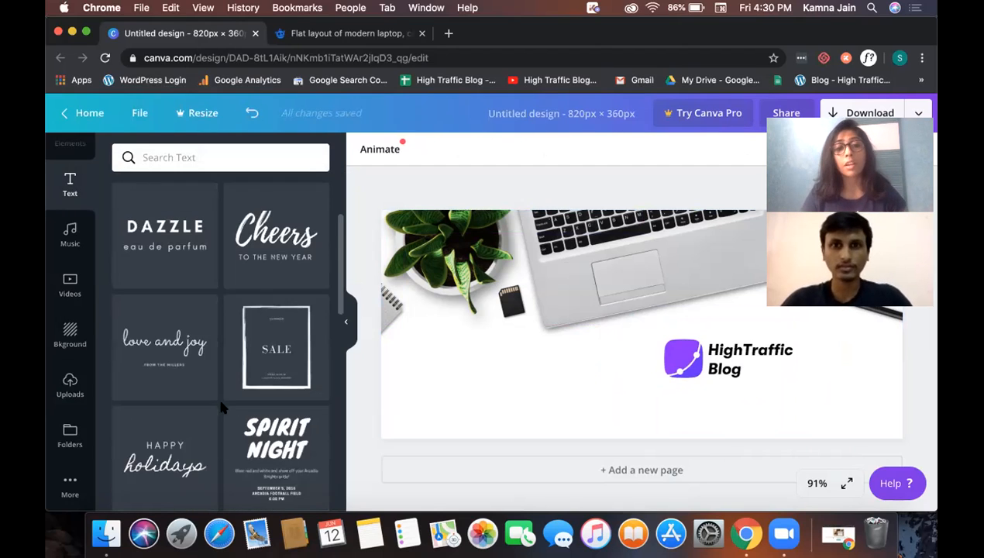
pyautogui.scroll(-1, 221, 408)
pyautogui.scroll(-5, 272, 407)
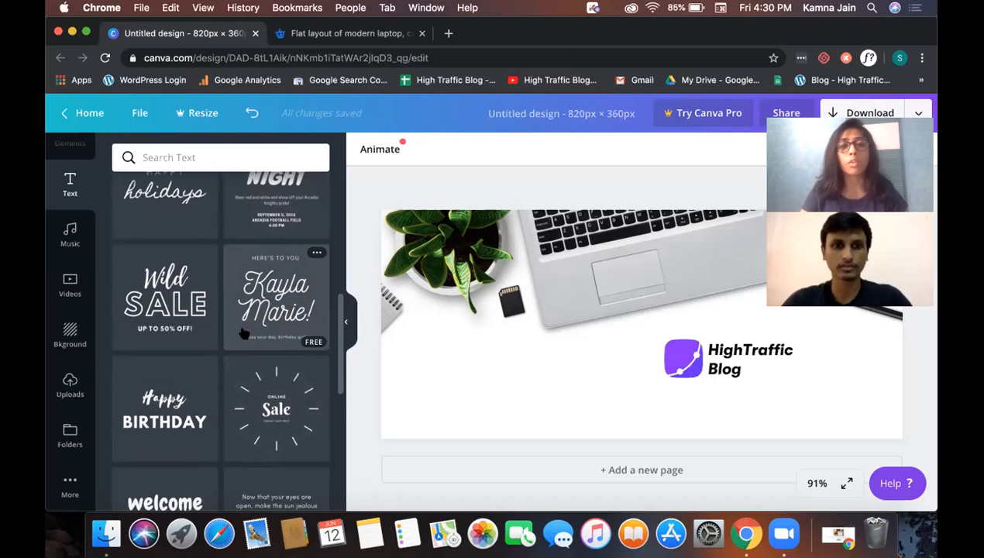
pyautogui.scroll(6, 220, 233)
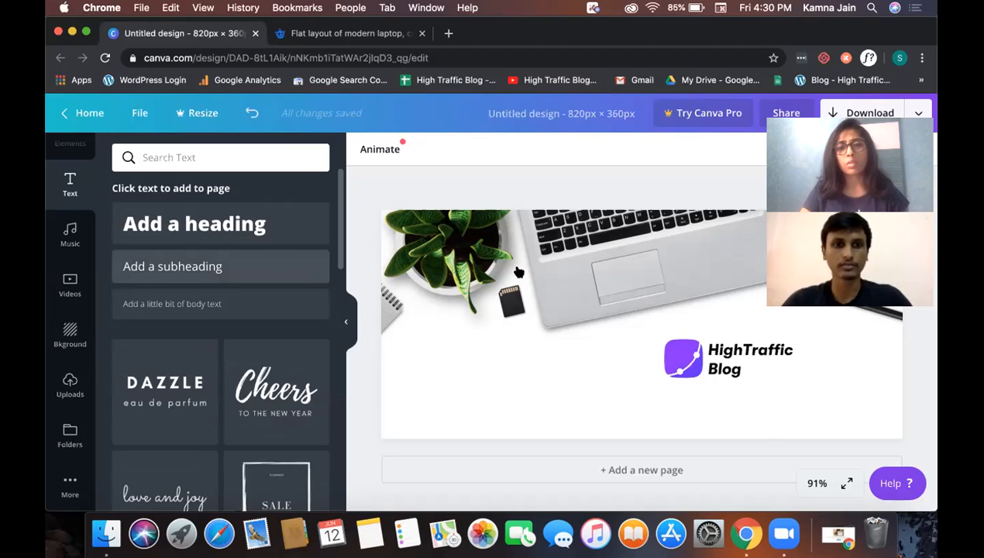
pyautogui.click(221, 273)
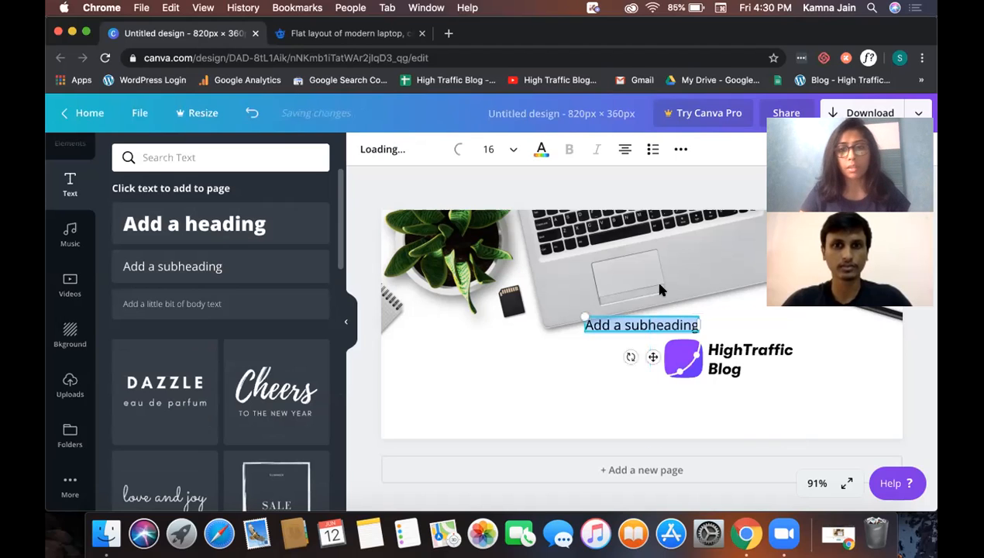
pyautogui.moveTo(687, 399); pyautogui.dragTo(725, 397)
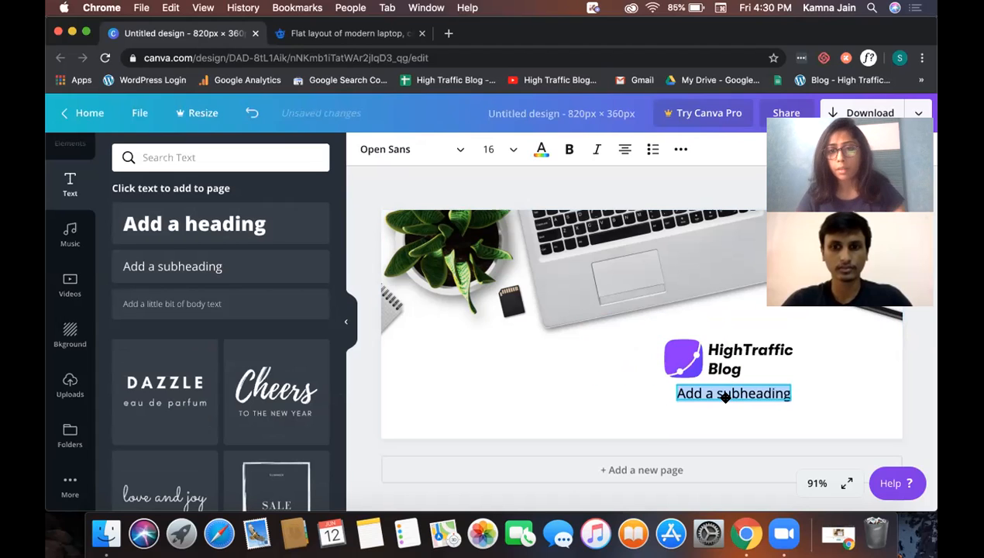
# Replace the subheading's placeholder text with "Powered by DigitalDeepak".
pyautogui.click(722, 393)
pyautogui.write('P')
pyautogui.press('super+a')
pyautogui.write('Powered b')
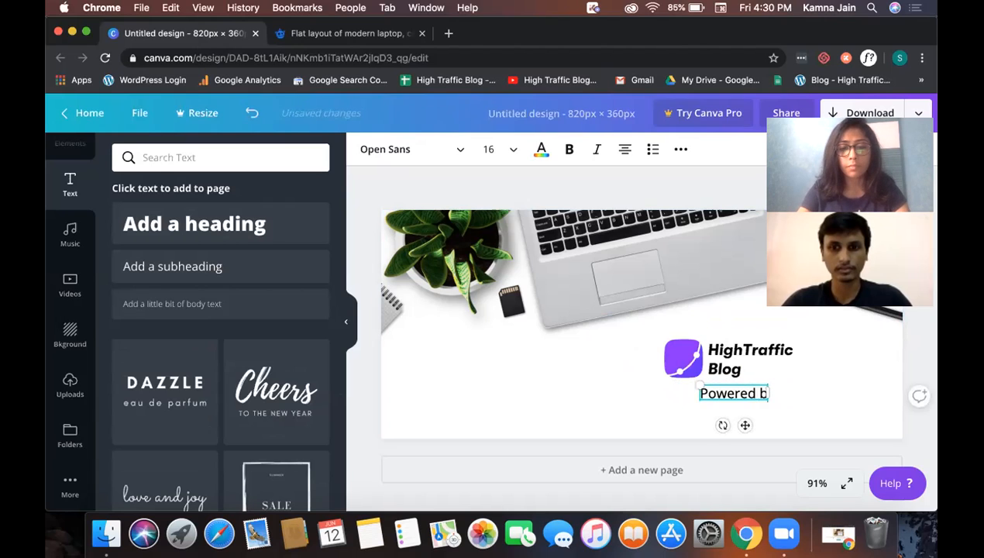
pyautogui.write('y DigitalDeepak')
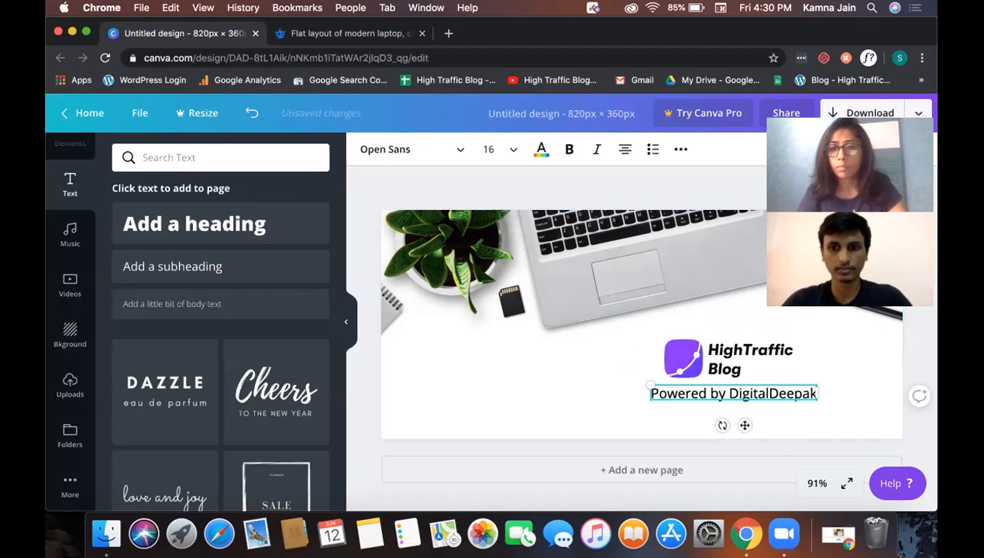
# Make the "Powered by DigitalDeepak" tagline bold at font size 14 and move it closer beneath the logo.
pyautogui.press('super+a')
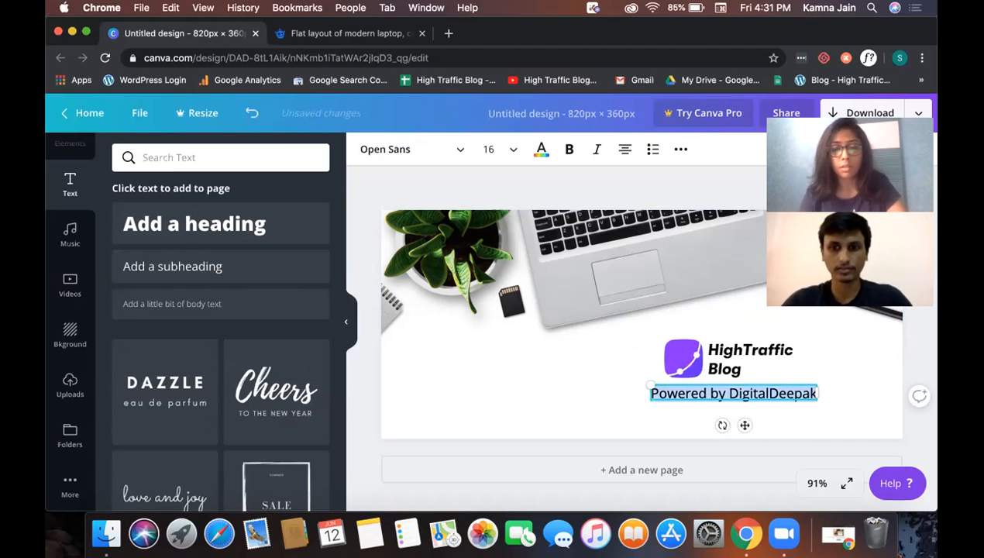
pyautogui.press('super+b')
pyautogui.click(604, 351)
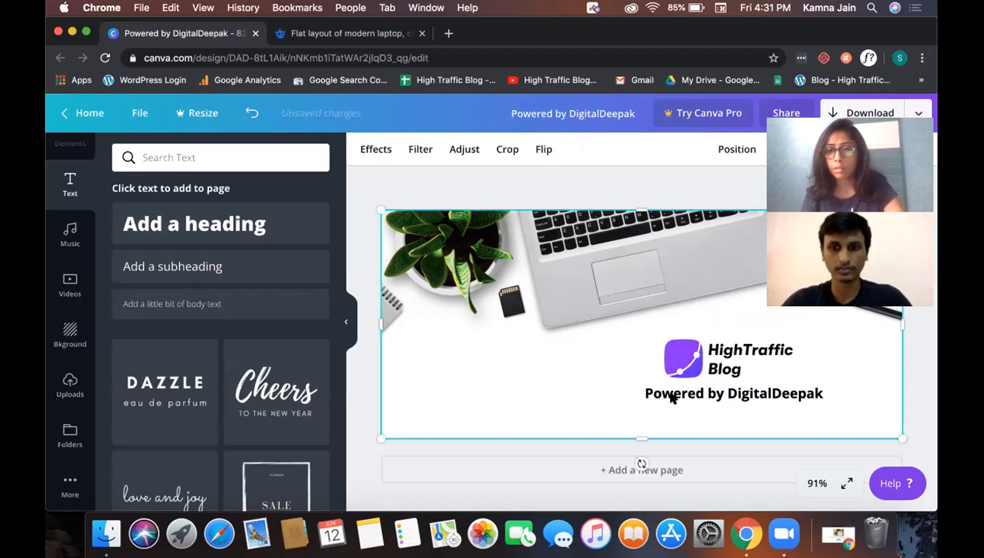
pyautogui.click(677, 391)
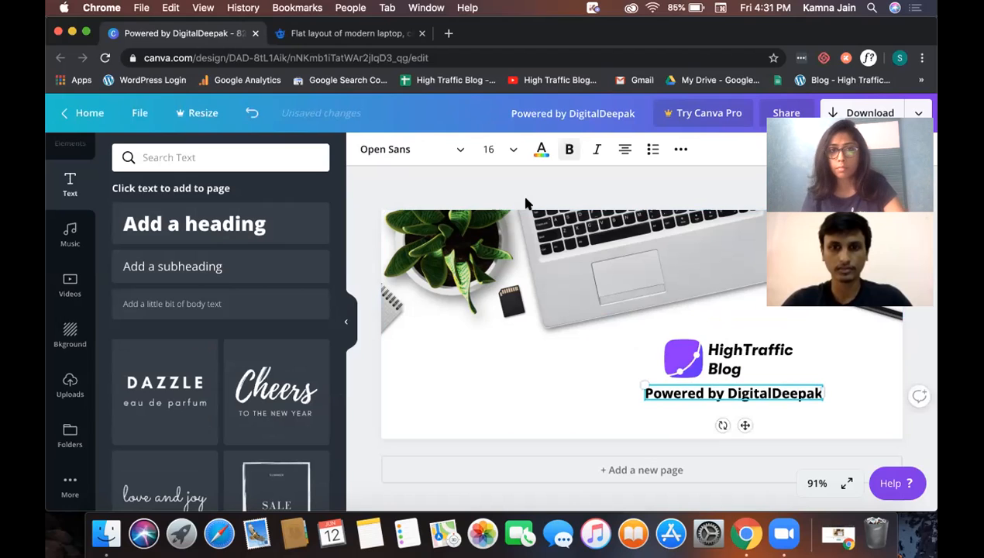
pyautogui.click(509, 152)
pyautogui.click(517, 264)
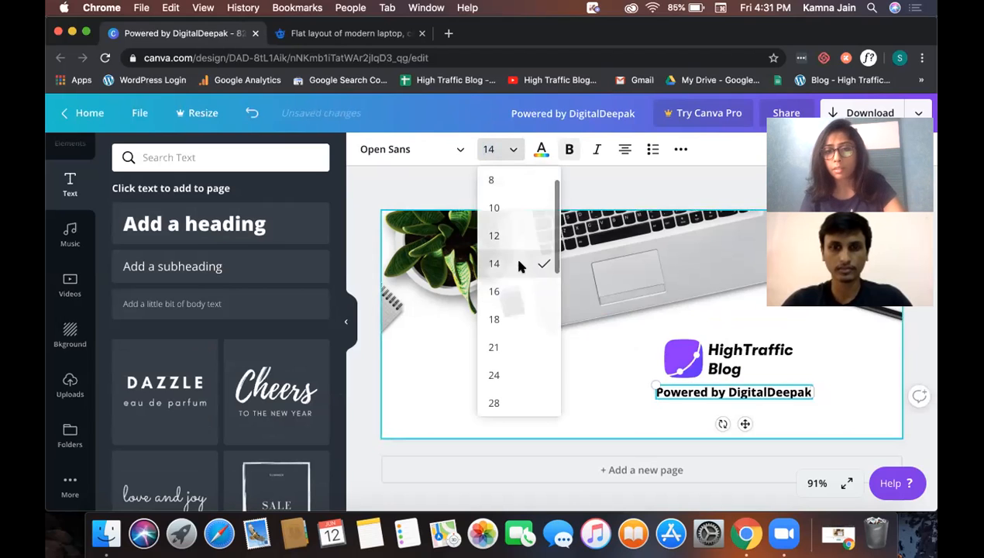
pyautogui.moveTo(743, 423); pyautogui.dragTo(747, 420)
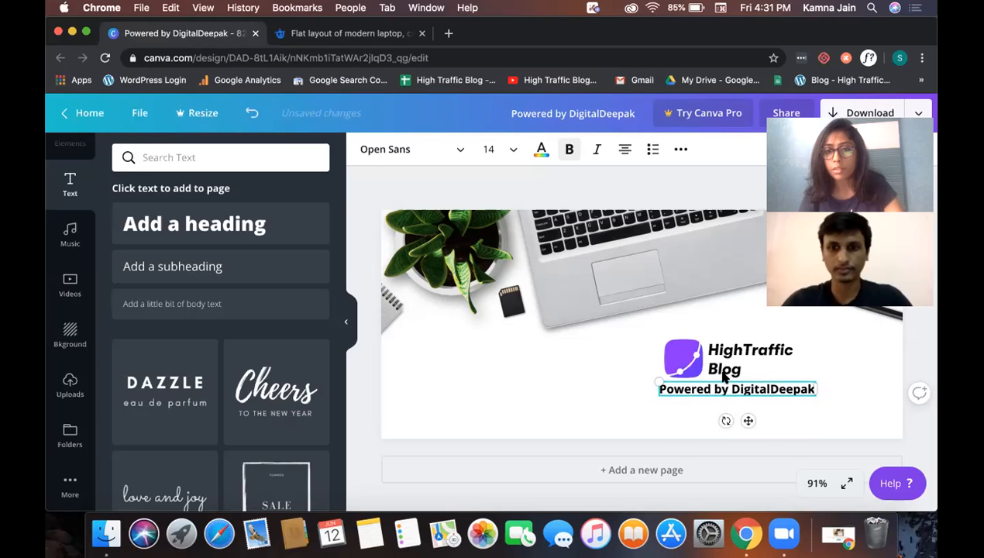
# Select the logo and tagline together and shift them slightly left within the white area below the laptop.
pyautogui.click(724, 375)
pyautogui.keyDown('shift'); pyautogui.click(717, 388); pyautogui.keyUp('shift')
pyautogui.moveTo(700, 351); pyautogui.dragTo(681, 359)
pyautogui.click(568, 366)
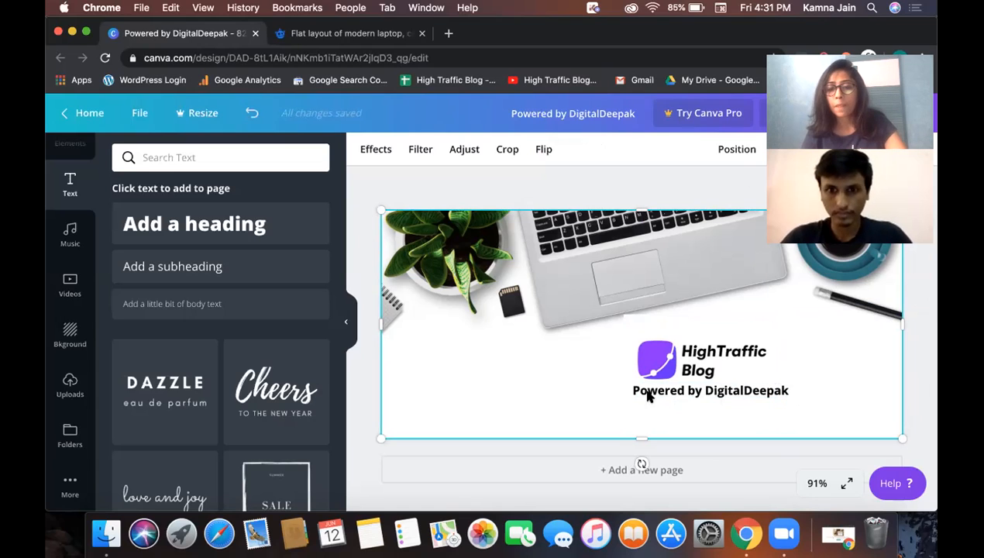
pyautogui.click(689, 395)
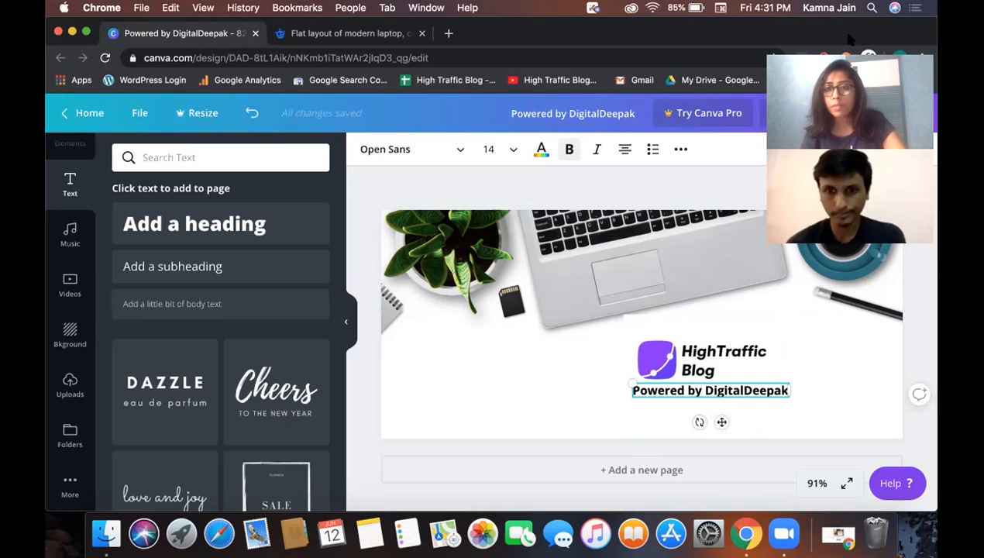
pyautogui.click(681, 152)
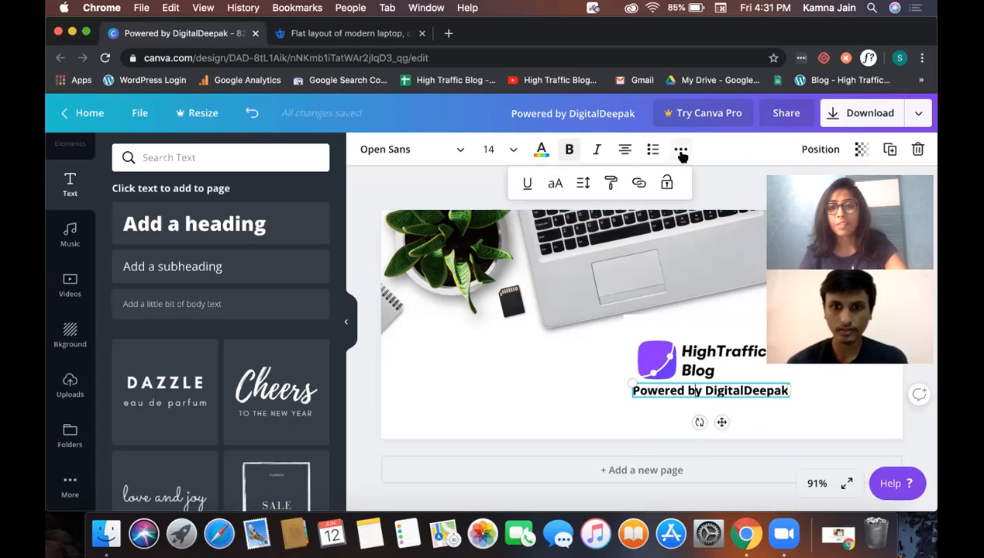
pyautogui.tripleClick(714, 390)
pyautogui.click(845, 142)
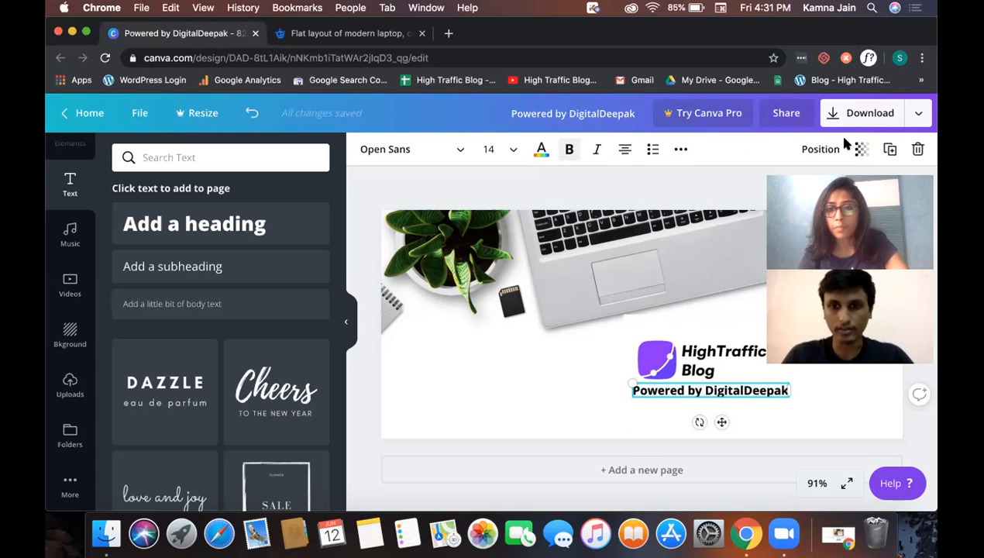
# Nudge the logo down slightly so it sits closer to the tagline.
pyautogui.click(644, 323)
pyautogui.press('Down')
pyautogui.press('Down')
pyautogui.press('Down')
pyautogui.press('Down')
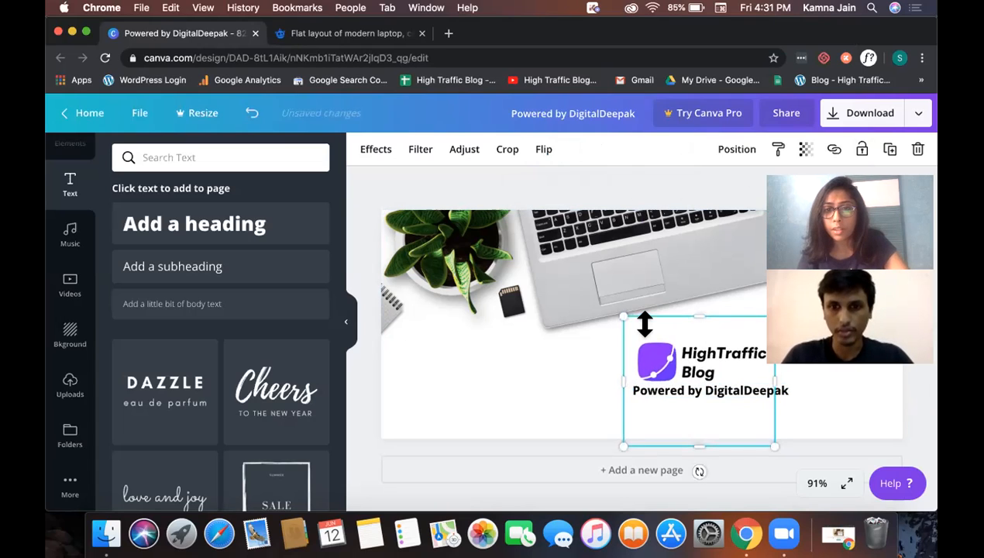
pyautogui.click(556, 345)
# Try to apply the Background Remover effect to the logo image, and dismiss the Canva Pro offer.
pyautogui.click(630, 331)
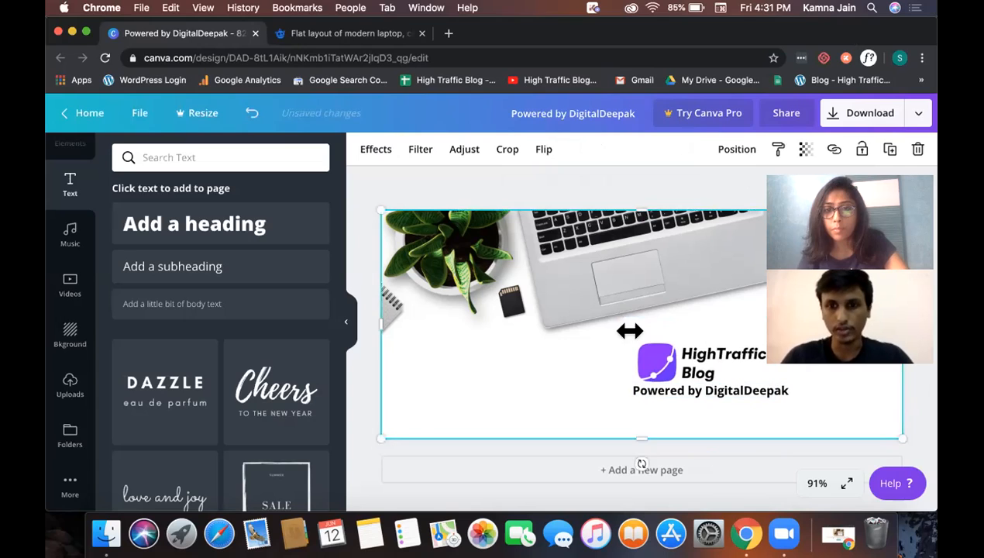
pyautogui.click(376, 150)
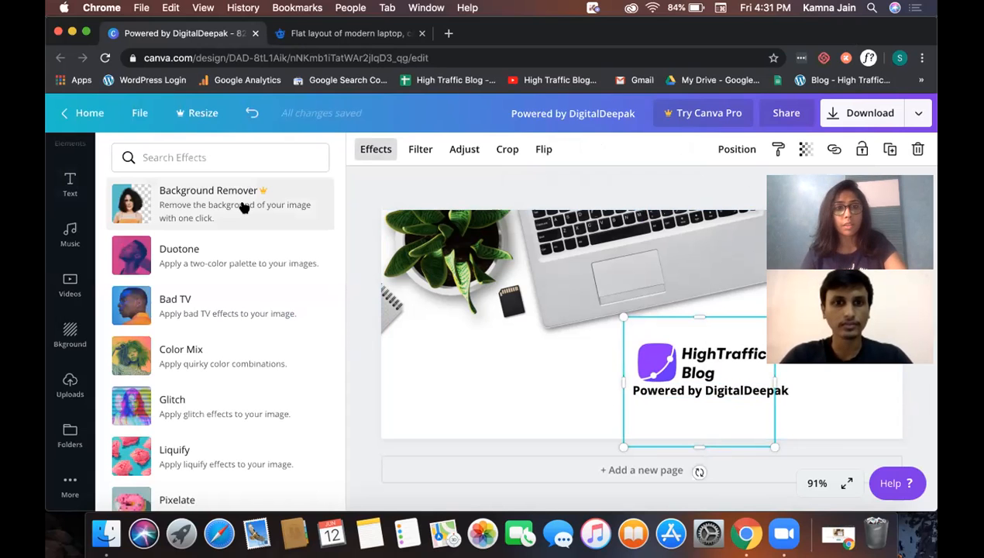
pyautogui.click(242, 206)
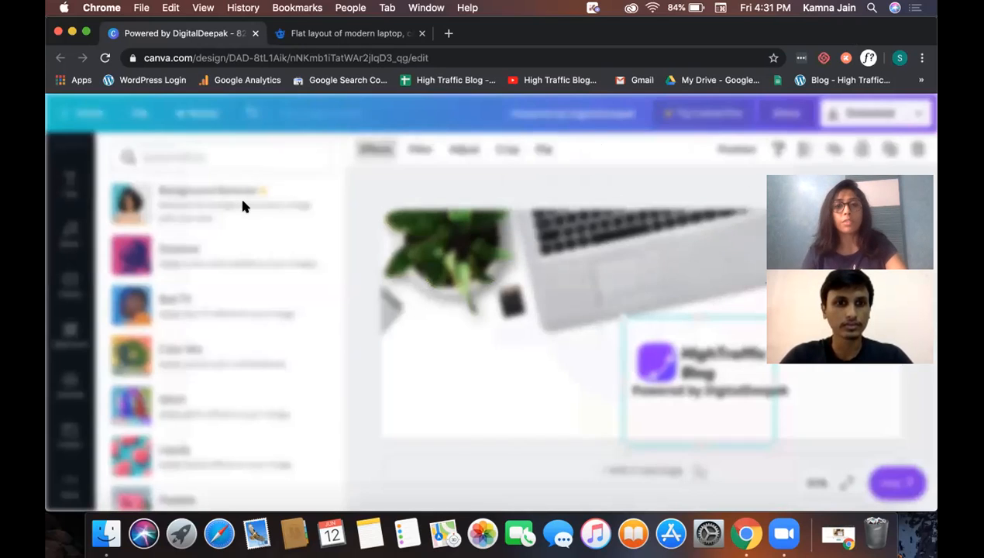
pyautogui.click(878, 117)
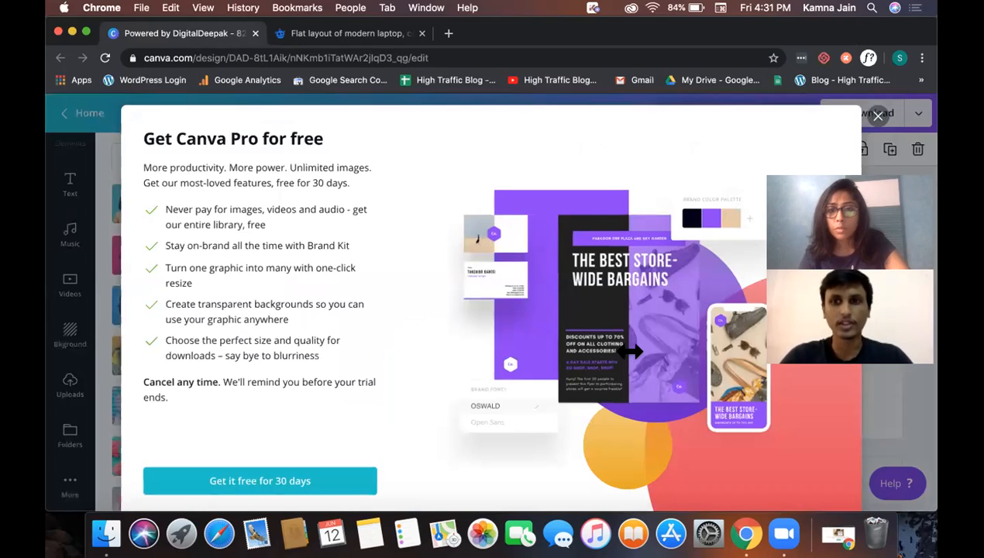
# Shrink the logo slightly from its upper-left corner and move it together with the tagline lower on the cover.
pyautogui.moveTo(625, 320); pyautogui.dragTo(612, 345)
pyautogui.click(695, 255)
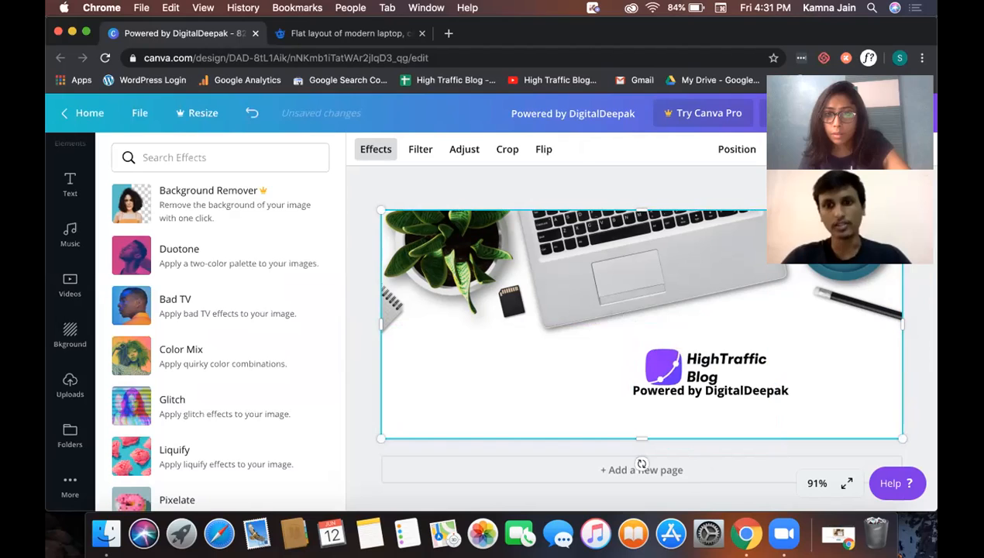
pyautogui.click(728, 337)
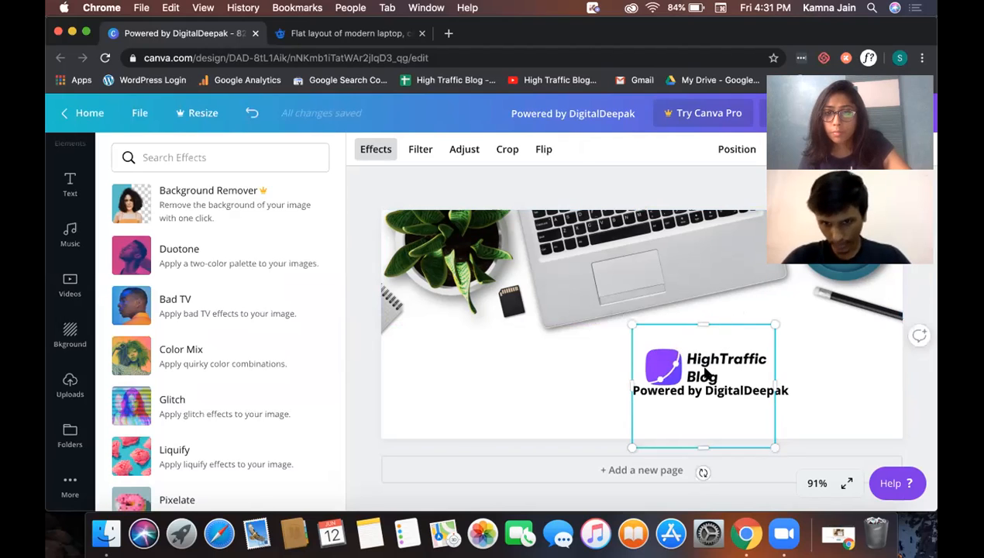
pyautogui.keyDown('shift'); pyautogui.click(694, 393); pyautogui.keyUp('shift')
pyautogui.moveTo(691, 359); pyautogui.dragTo(692, 371)
pyautogui.click(571, 373)
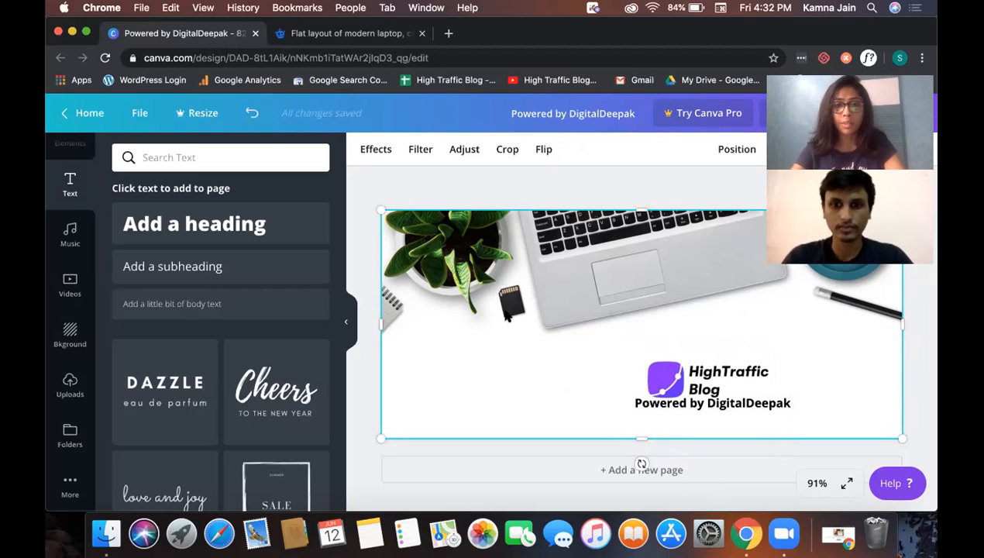
# Delete the desk photo to check the logo and tagline against the safe-zone template, and restore the photo.
pyautogui.press('Delete')
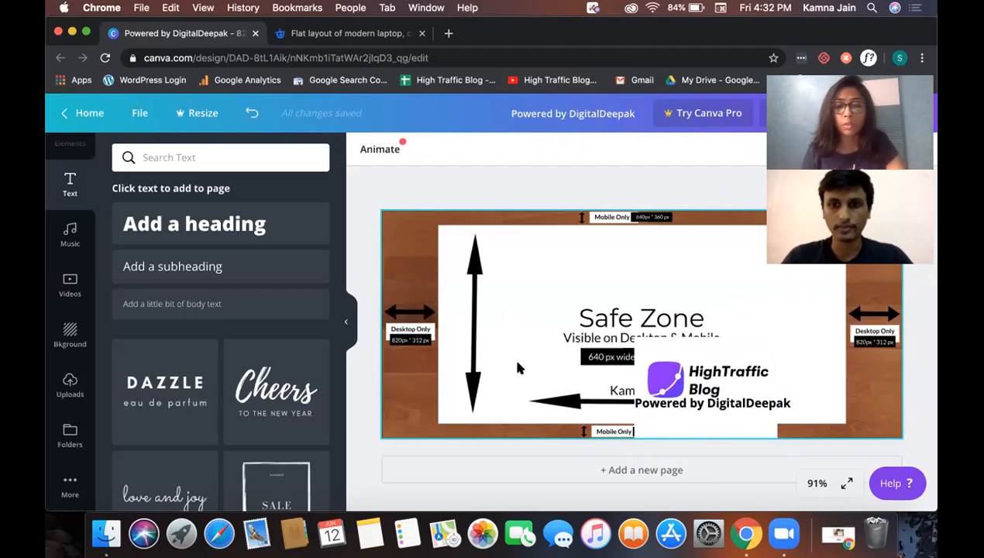
pyautogui.press('super+z')
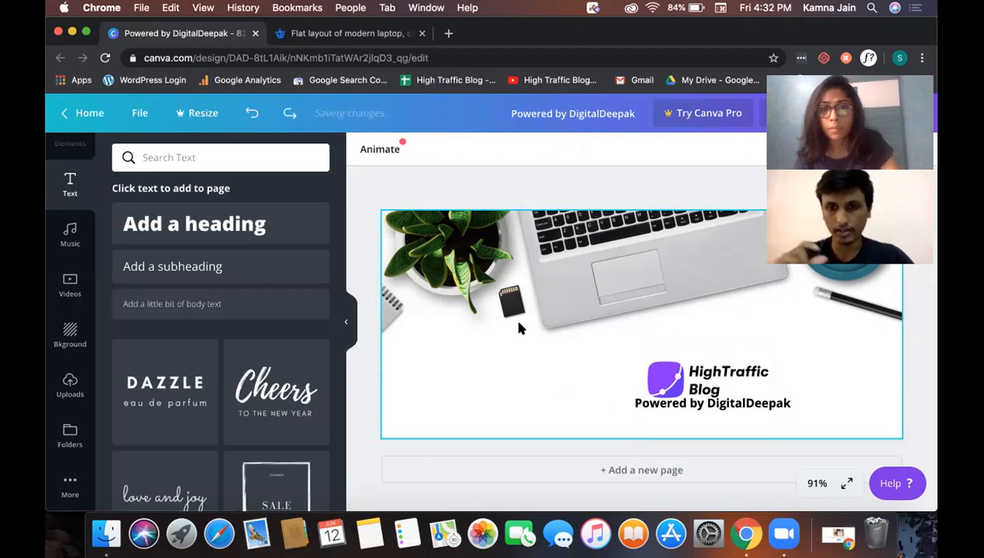
pyautogui.doubleClick(535, 279)
pyautogui.press('Escape')
pyautogui.moveTo(535, 279); pyautogui.dragTo(536, 290)
pyautogui.press('super+z')
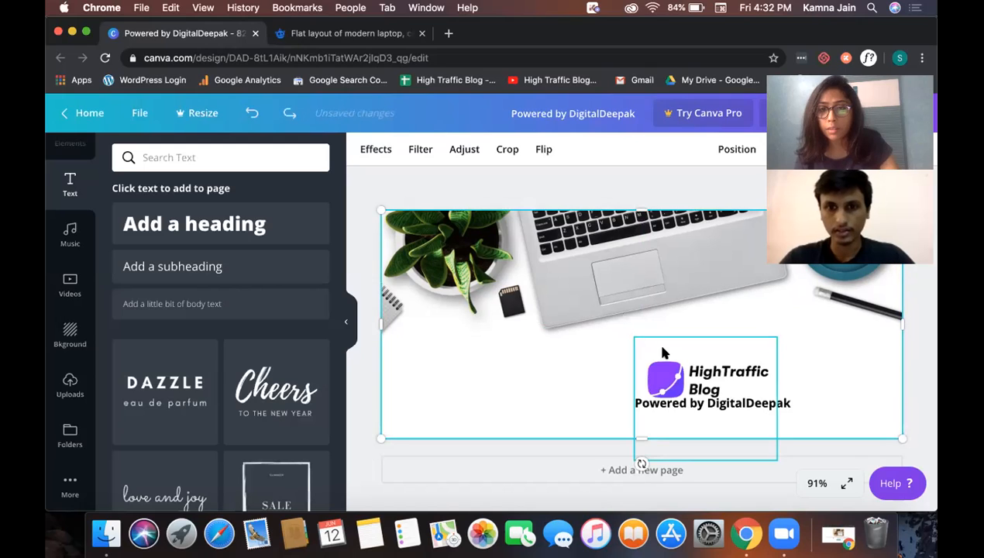
# Shift the desk photo down inside its crop frame and move the logo up slightly away from the tagline.
pyautogui.doubleClick(626, 245)
pyautogui.moveTo(625, 249); pyautogui.dragTo(625, 266)
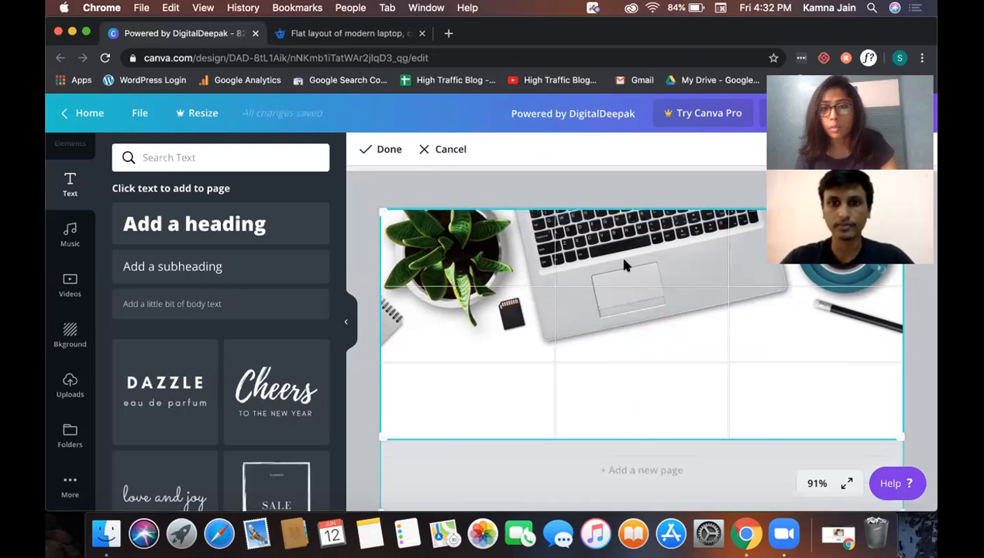
pyautogui.press('Return')
pyautogui.moveTo(690, 380); pyautogui.dragTo(689, 375)
pyautogui.click(657, 239)
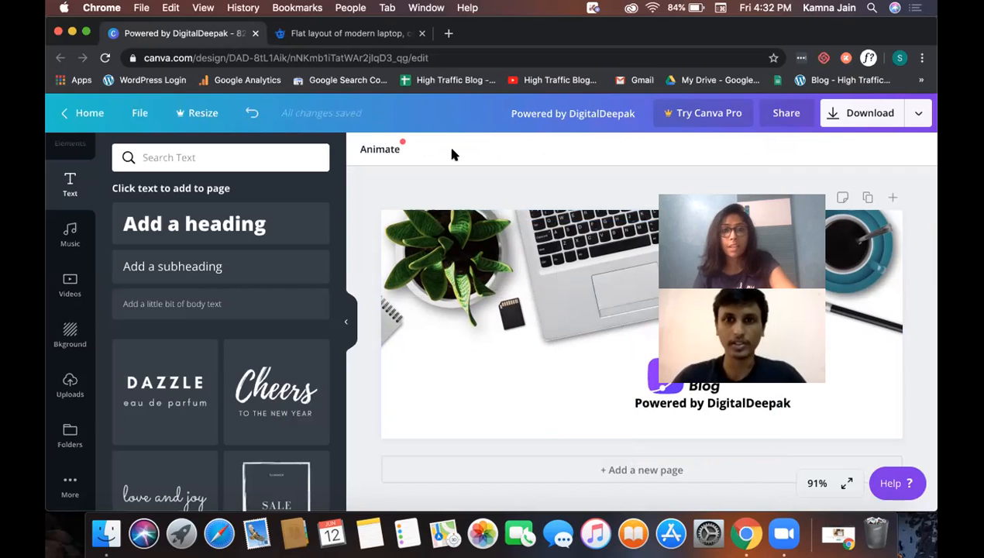
# Name the design "FB Cover Phot" and download it as a PNG.
pyautogui.click(557, 113)
pyautogui.write('F')
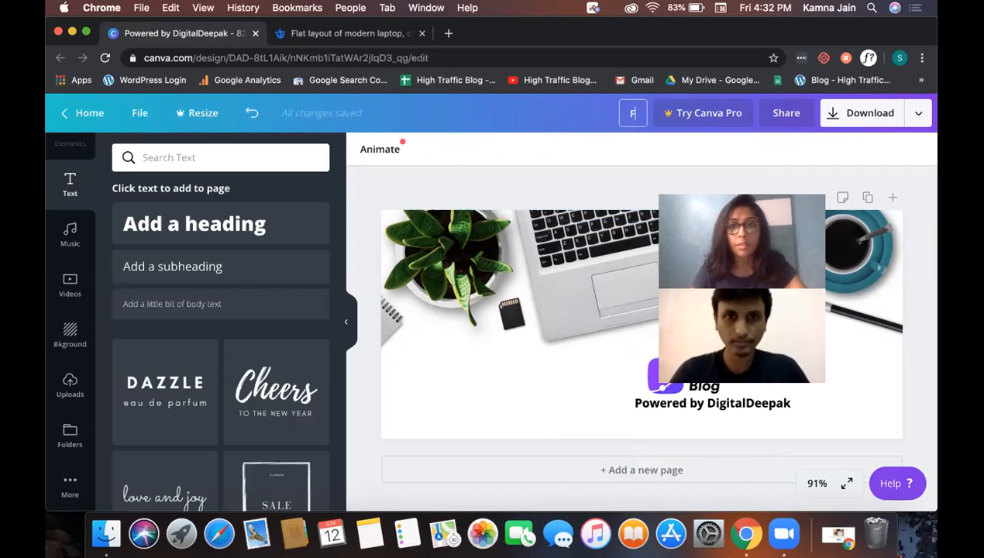
pyautogui.write('B Cover Phot')
pyautogui.click(856, 113)
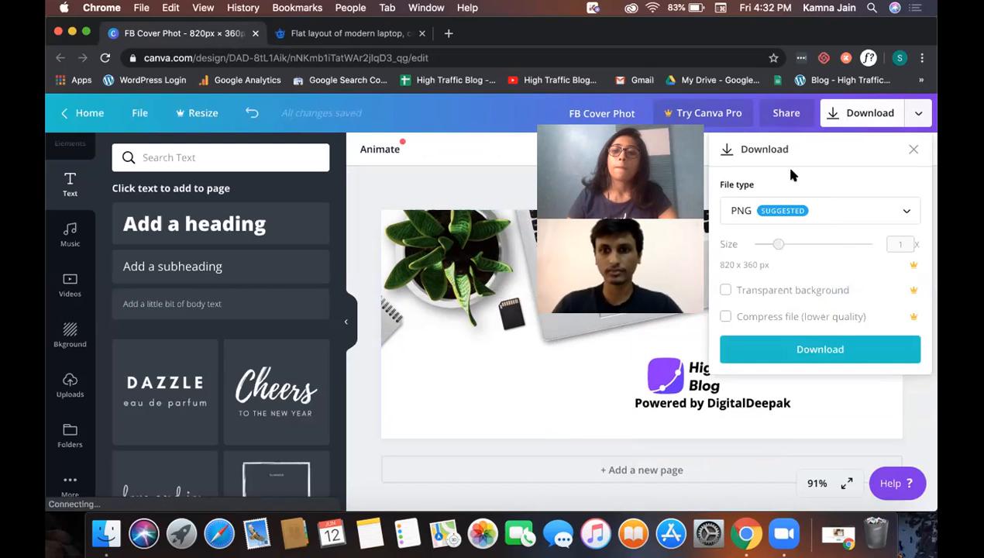
pyautogui.click(811, 351)
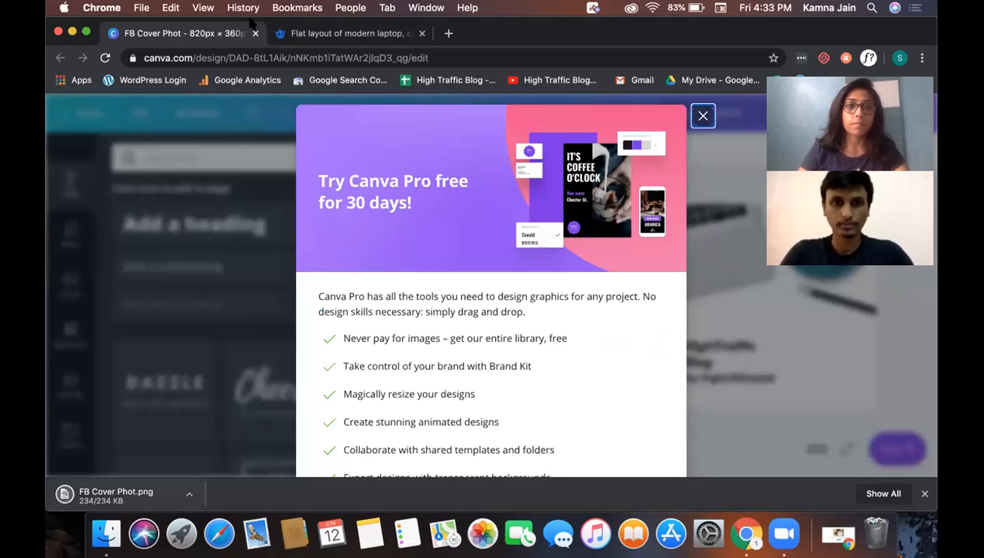
# Switch to the High Traffic Blog Facebook page and discard the unsaved safe-zone template cover.
pyautogui.hotkey('ctrl', 'Up')
pyautogui.click(341, 147)
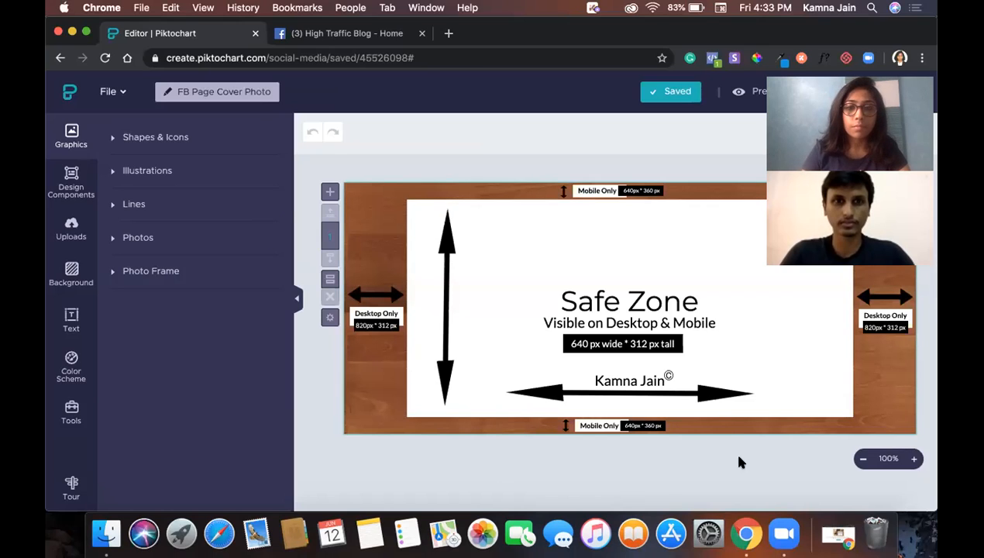
pyautogui.click(379, 49)
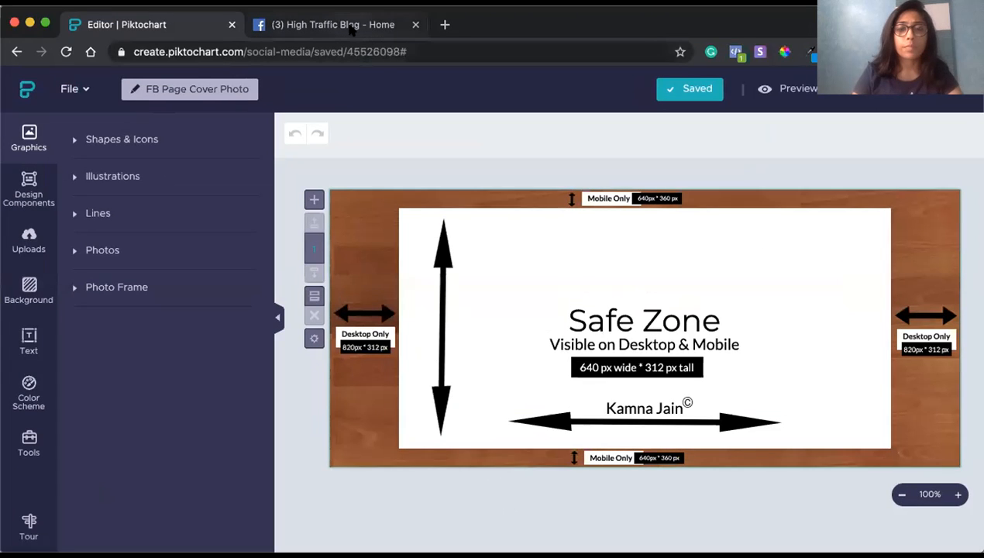
pyautogui.click(348, 25)
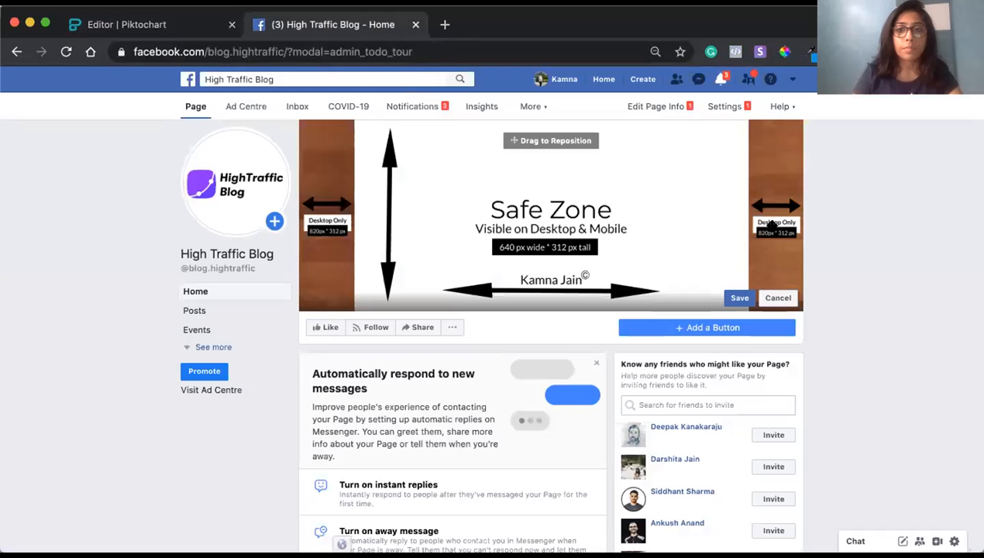
pyautogui.click(772, 299)
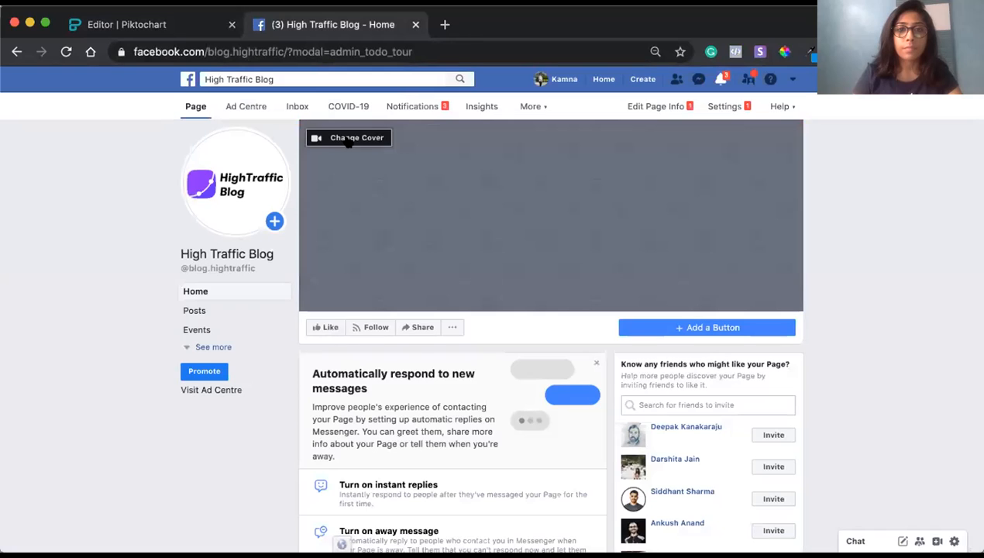
# Upload the downloaded cover image from the Downloads folder as the page's cover photo.
pyautogui.click(353, 138)
pyautogui.click(352, 195)
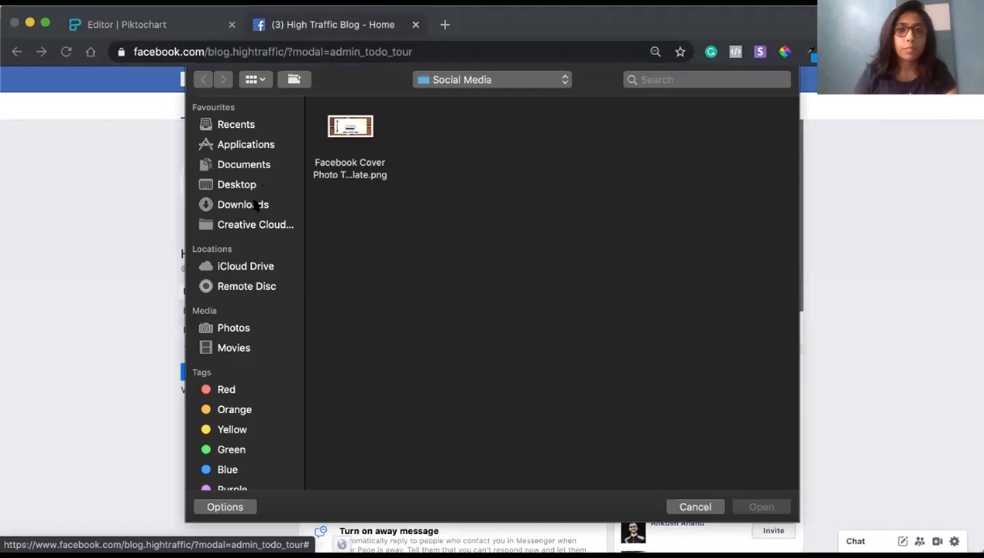
pyautogui.click(255, 202)
pyautogui.doubleClick(362, 127)
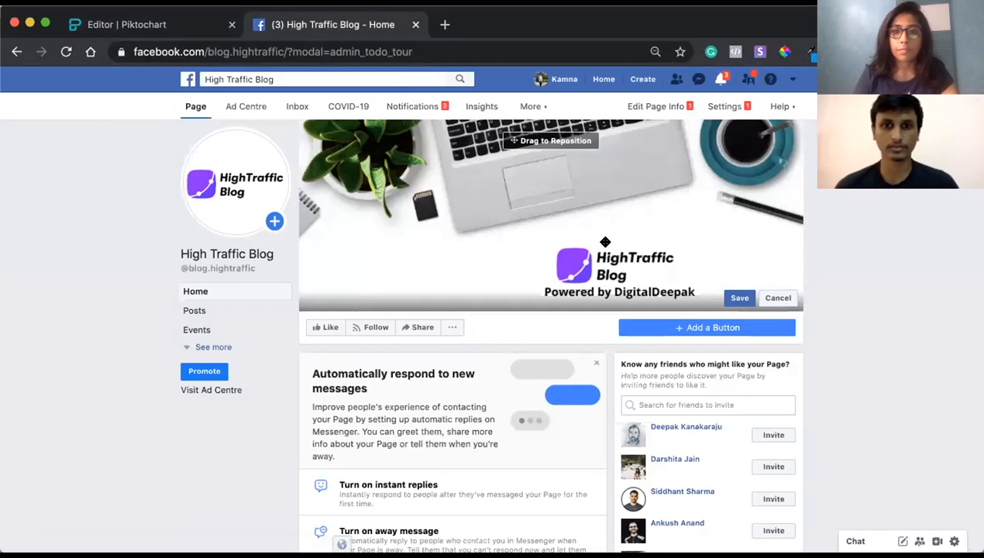
# Adjust the cover photo's vertical position so the logo and tagline clear its lower edge, and save the cover.
pyautogui.moveTo(605, 229); pyautogui.dragTo(606, 235)
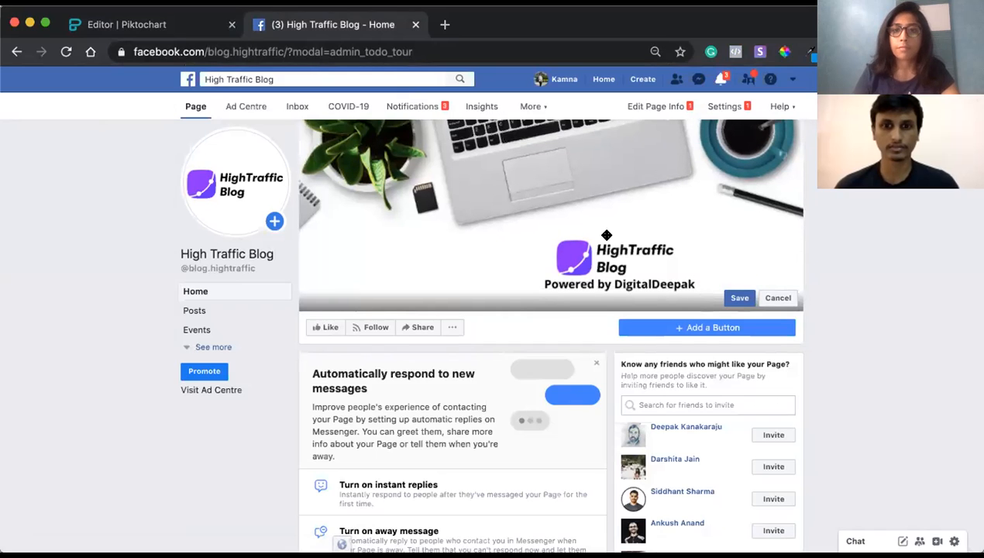
pyautogui.click(745, 301)
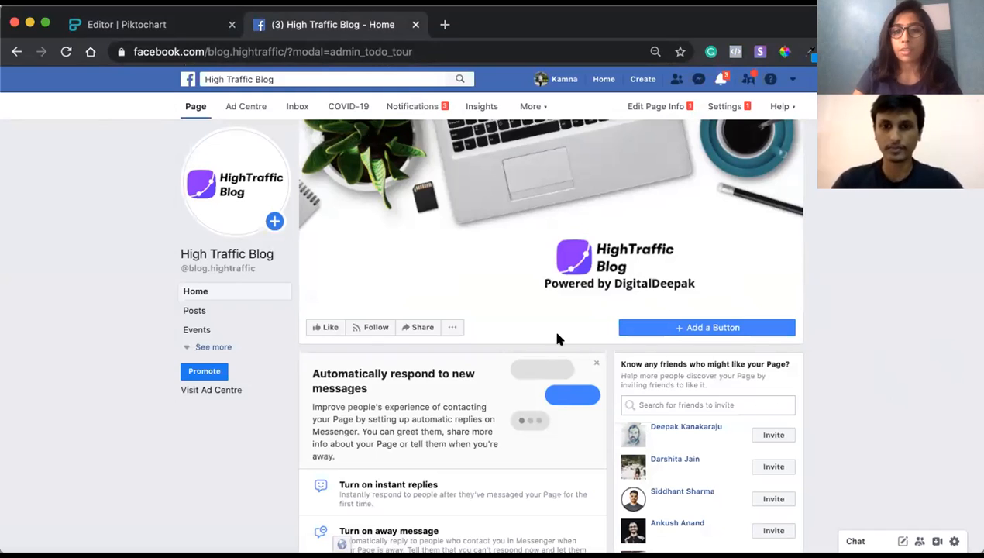
# Start adding a page button and choose Learn More from the options for learning about the business.
pyautogui.click(672, 328)
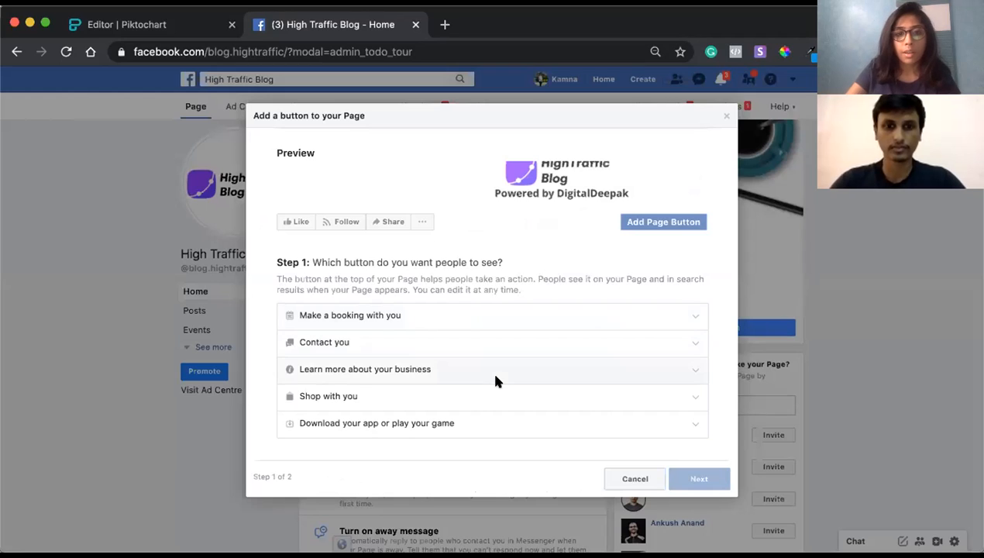
pyautogui.click(693, 371)
pyautogui.click(454, 383)
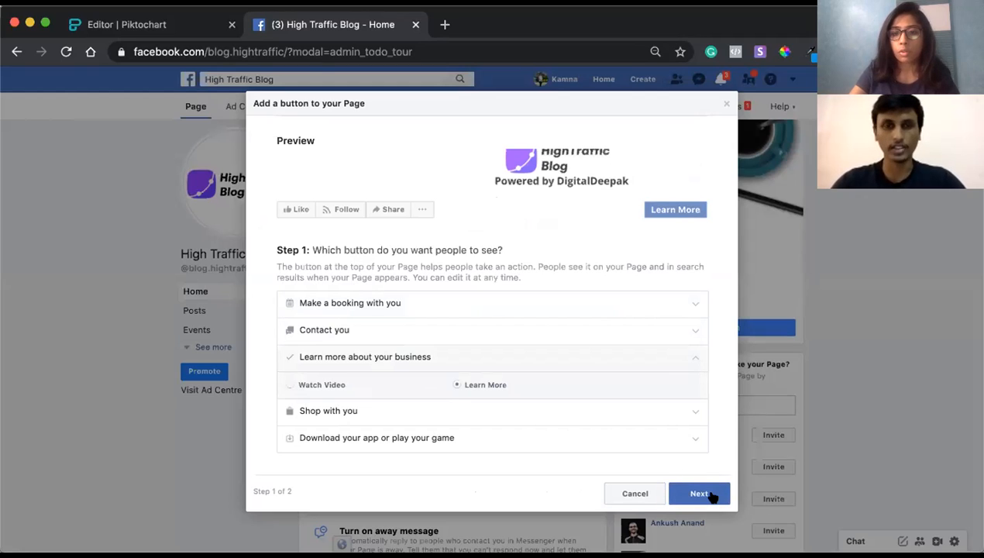
pyautogui.click(699, 493)
pyautogui.click(692, 492)
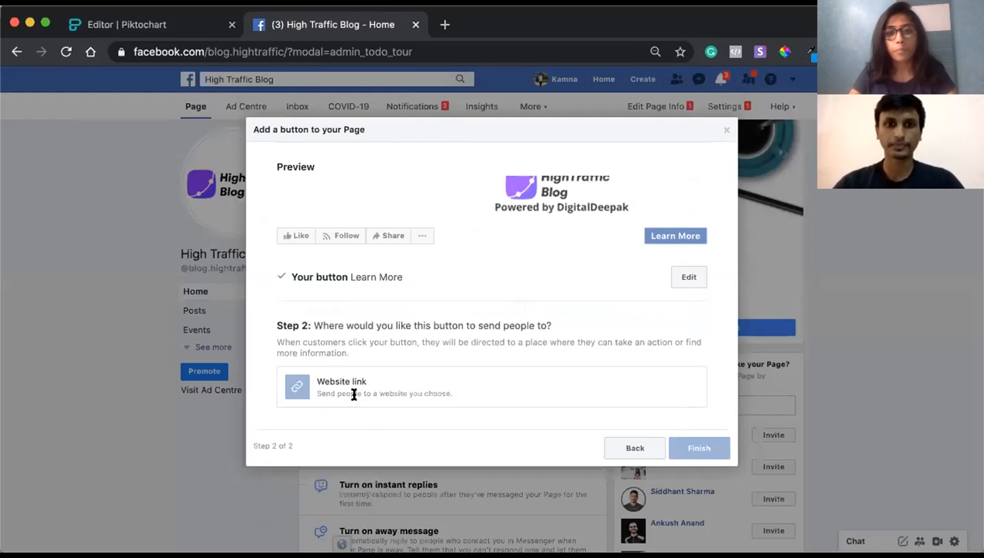
pyautogui.click(370, 384)
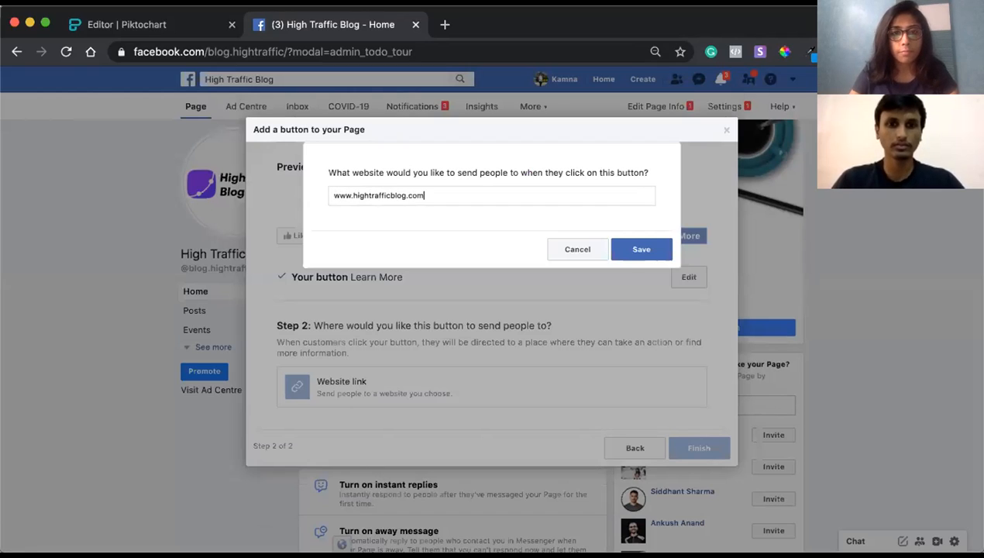
pyautogui.click(634, 247)
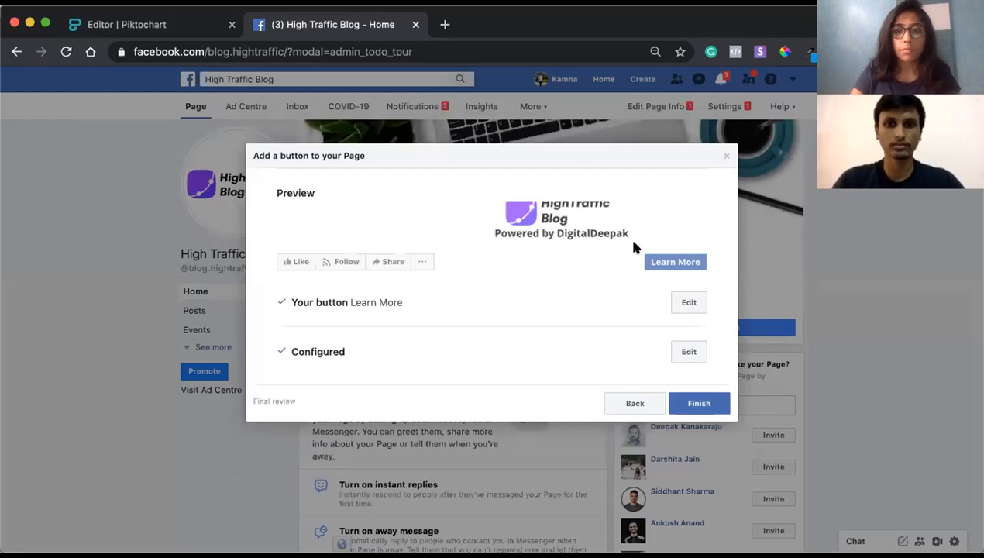
pyautogui.click(682, 407)
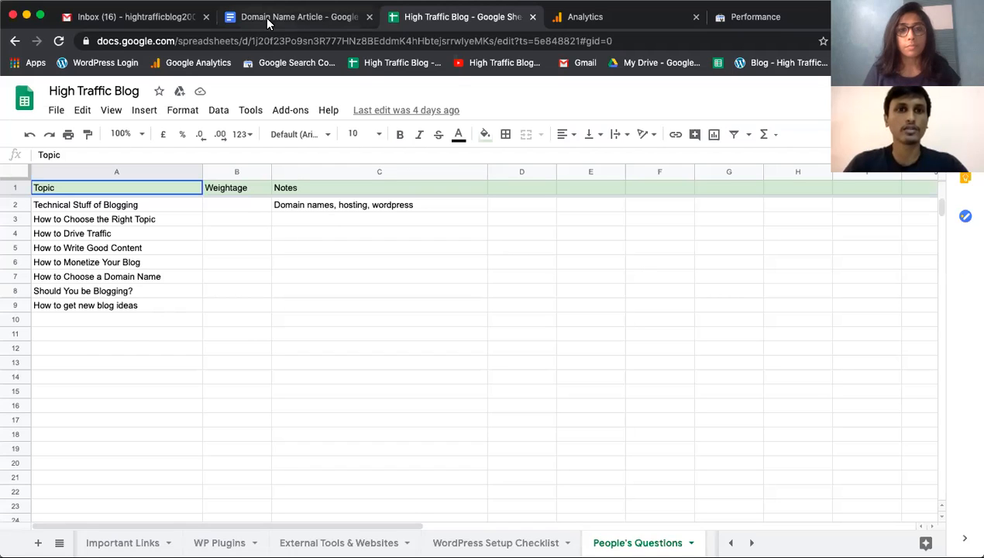
# Open the blog's WordPress login page in a new browser tab and log in with the username, account password and reCAPTCHA check.
pyautogui.rightClick(268, 22)
pyautogui.click(279, 25)
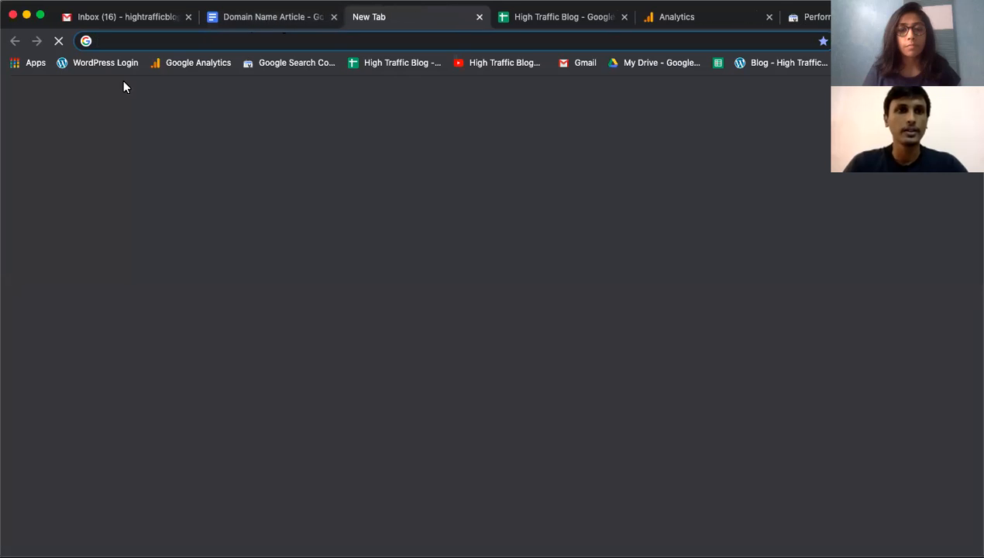
pyautogui.click(109, 65)
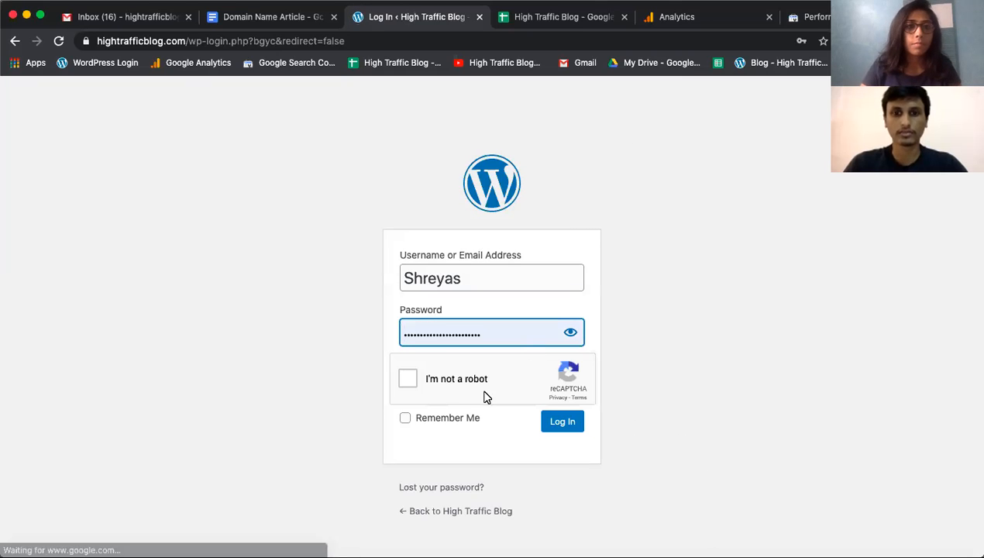
pyautogui.click(402, 379)
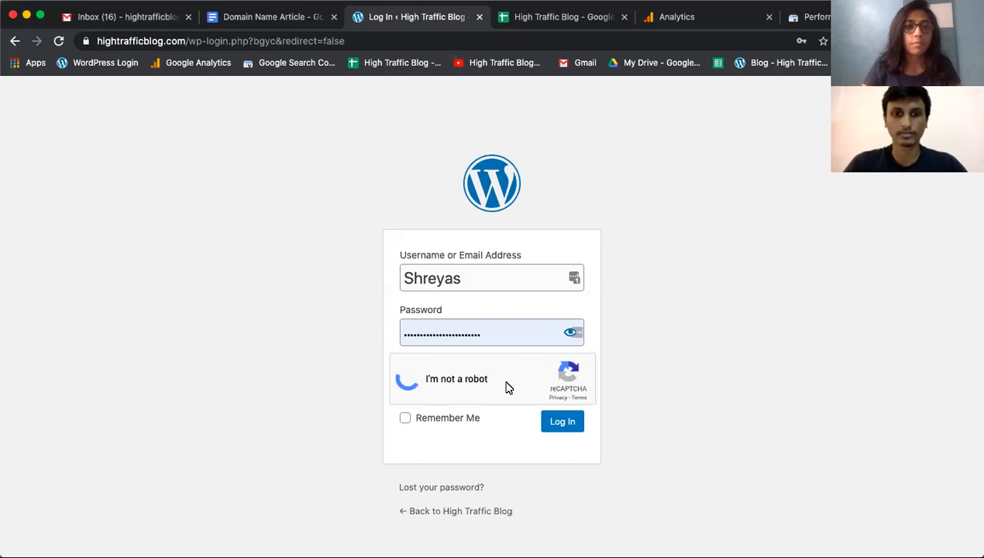
pyautogui.click(564, 428)
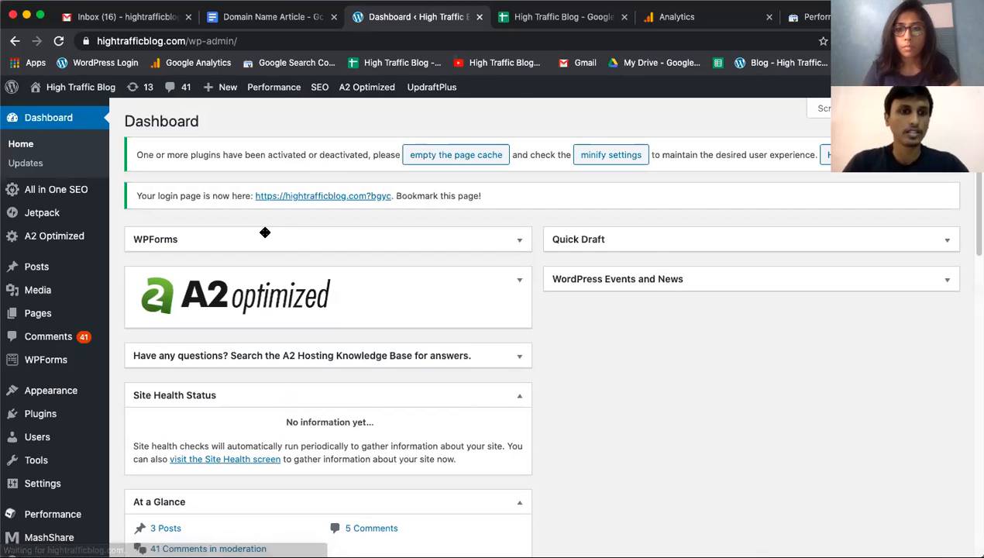
# Set the site's timezone to UTC+5:30 in the WordPress general settings and save the changes.
pyautogui.scroll(-3, 126, 228)
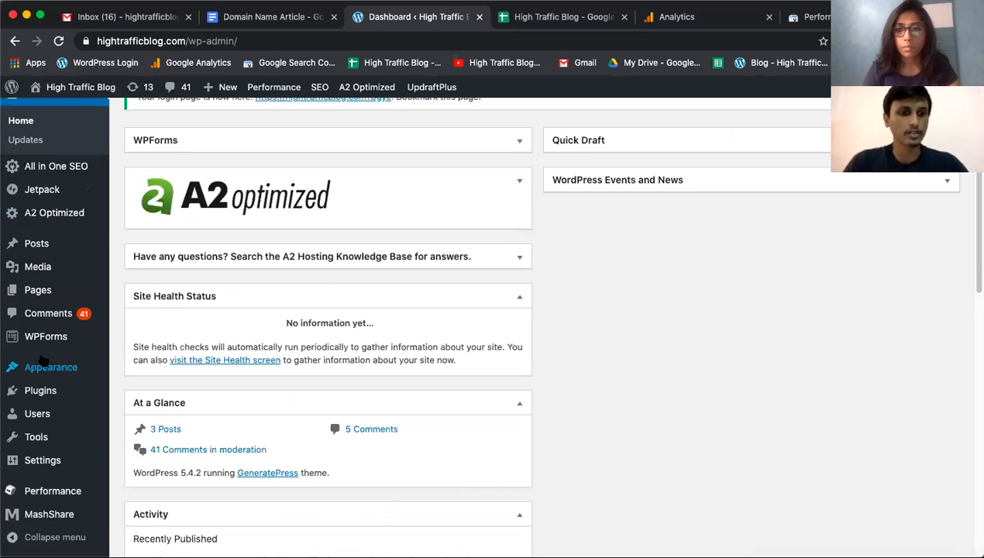
pyautogui.moveTo(45, 461)
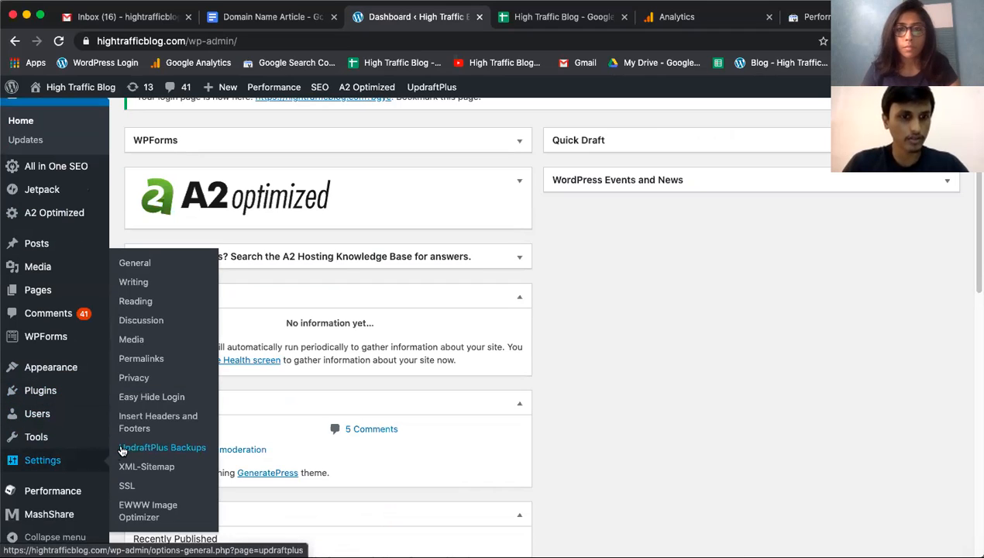
pyautogui.click(134, 263)
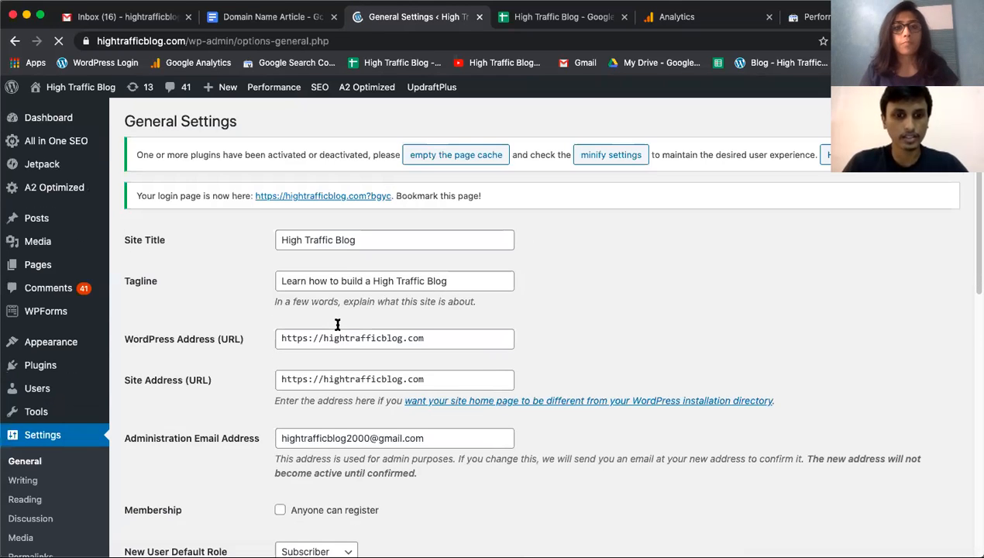
pyautogui.scroll(-5, 336, 324)
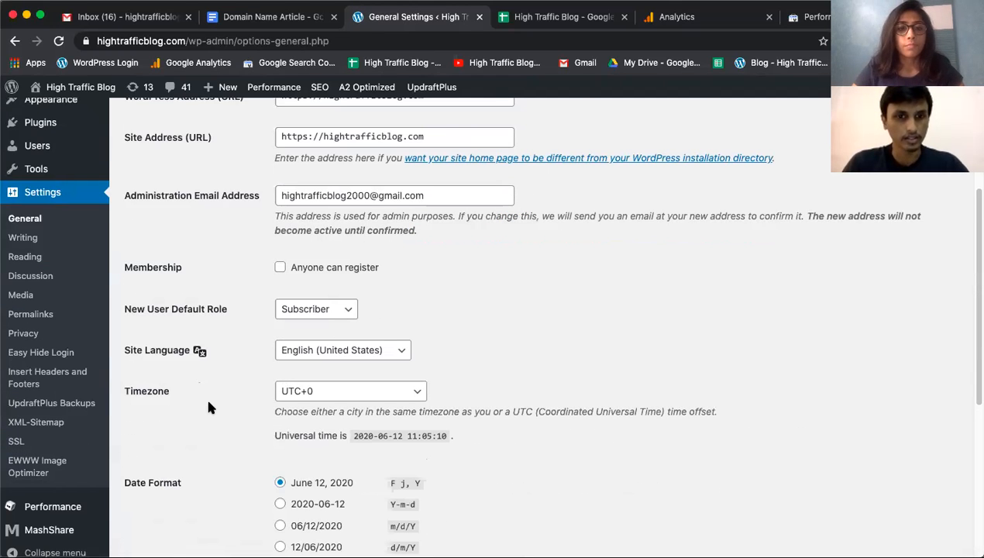
pyautogui.scroll(-2, 242, 387)
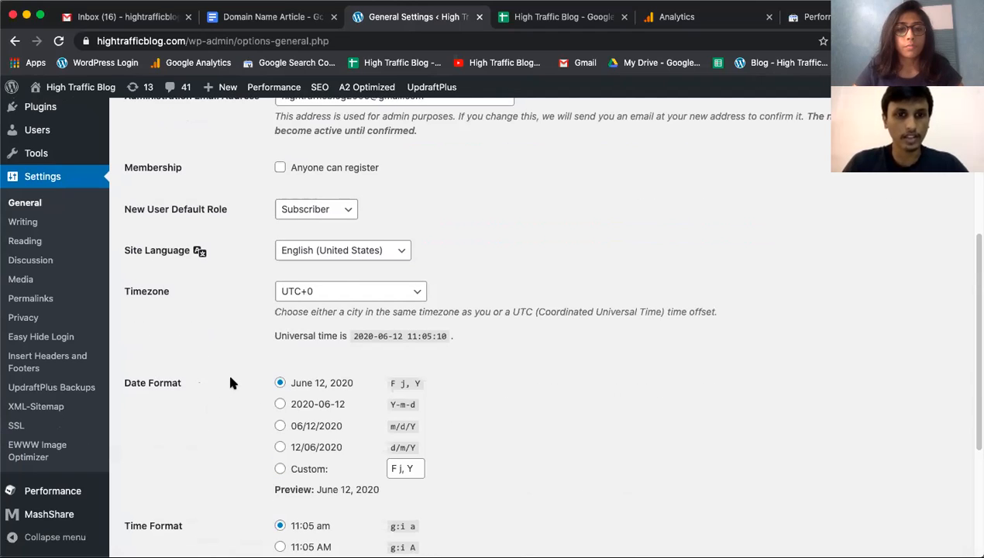
pyautogui.click(310, 293)
pyautogui.scroll(-2, 321, 296)
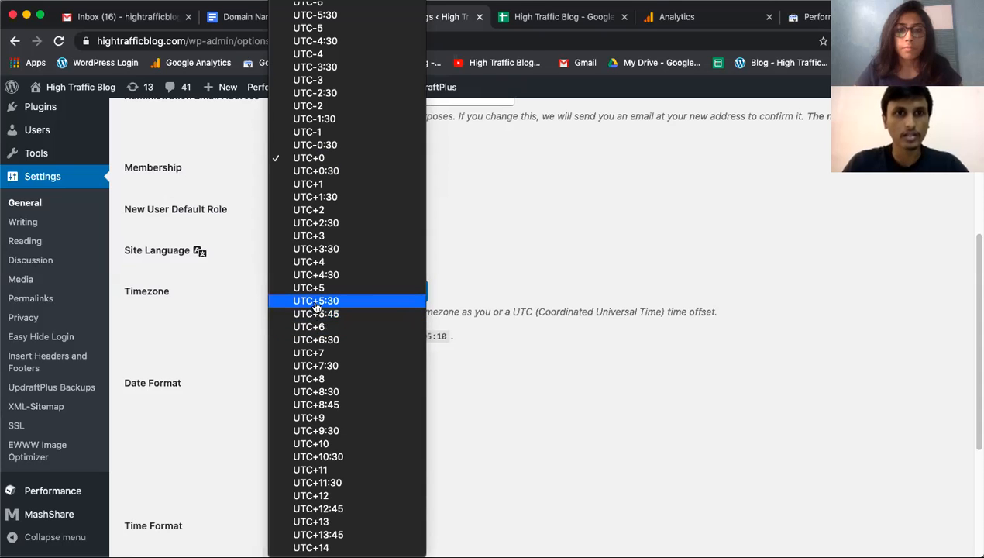
pyautogui.click(315, 300)
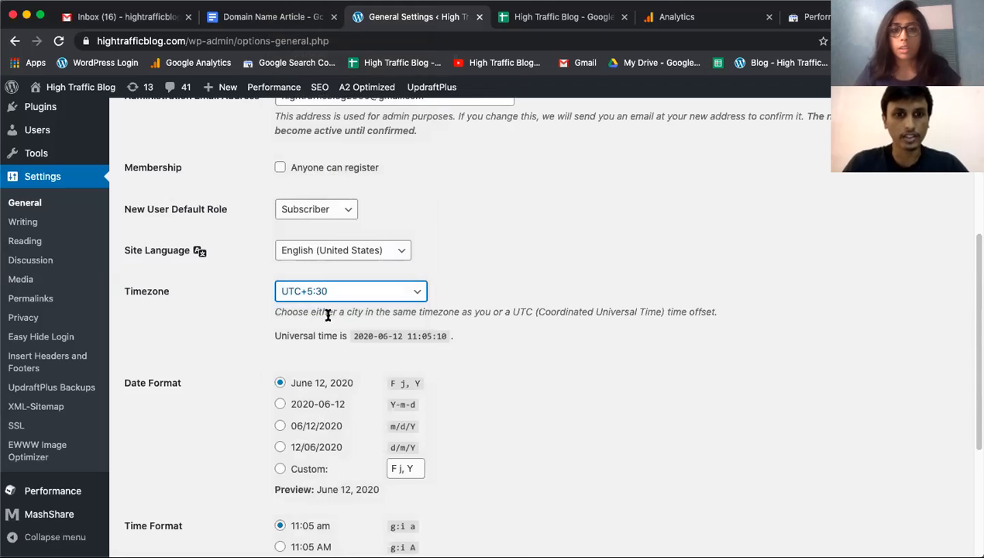
pyautogui.scroll(-5, 302, 318)
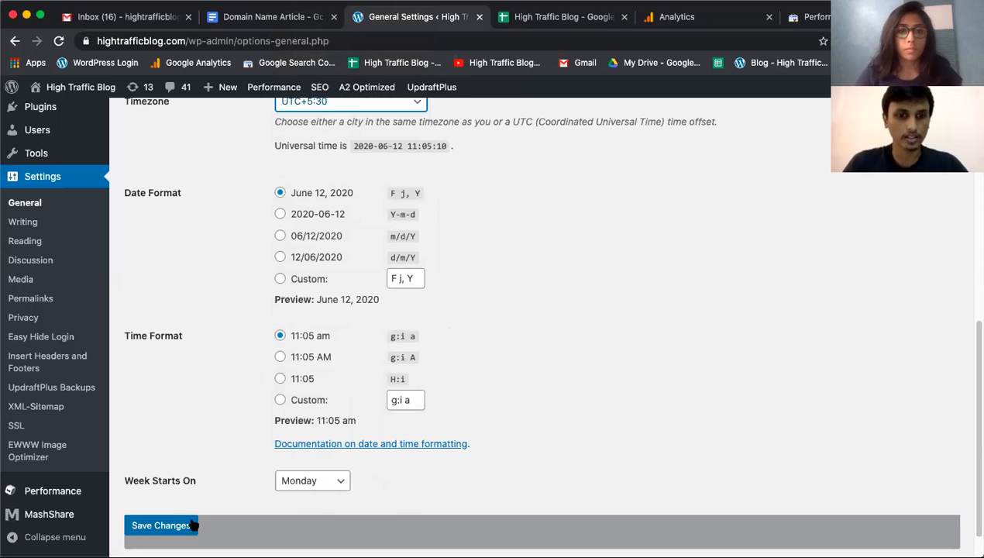
pyautogui.scroll(-1, 178, 480)
pyautogui.click(161, 486)
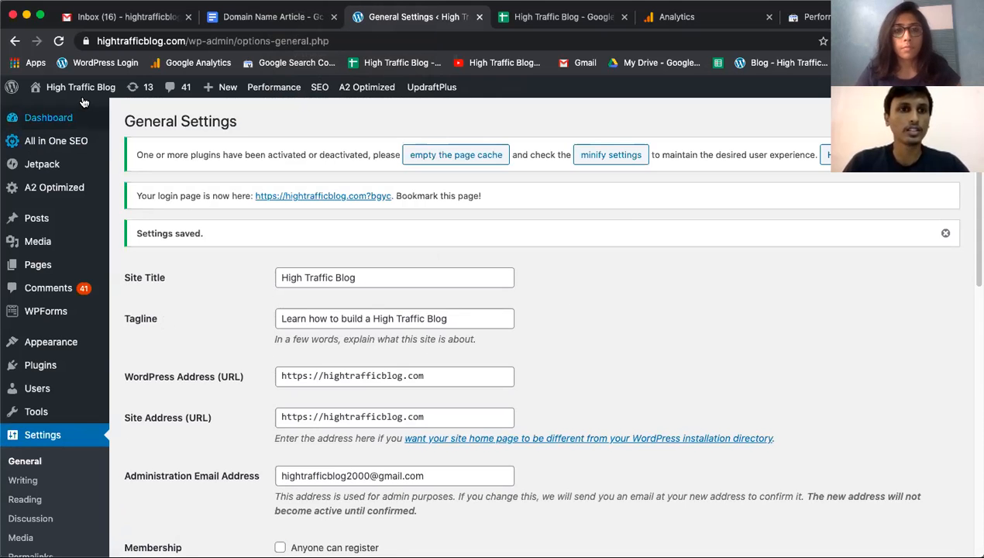
# Open the live High Traffic Blog site in a new browser tab and examine its header area.
pyautogui.moveTo(47, 92)
pyautogui.rightClick(38, 108)
pyautogui.click(99, 112)
pyautogui.click(484, 16)
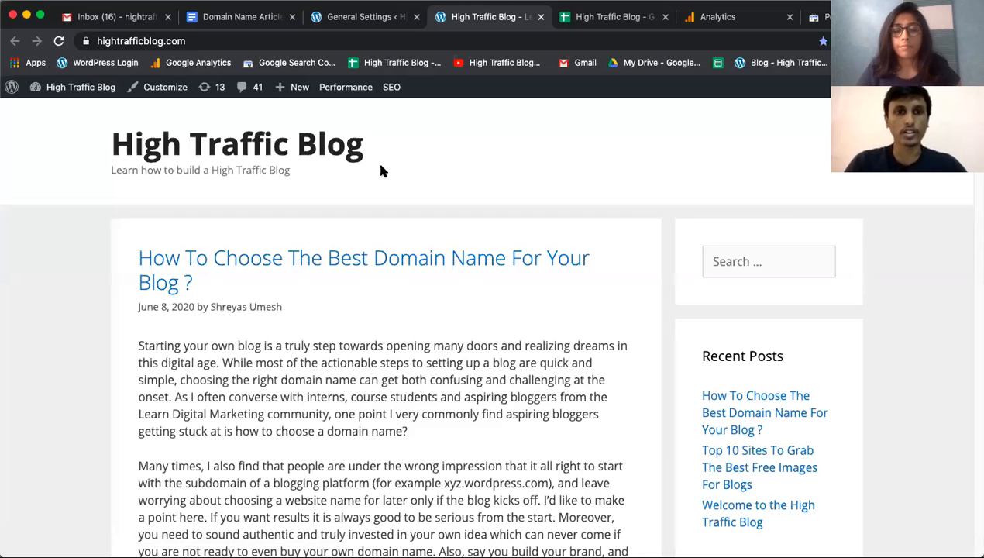
pyautogui.scroll(-2, 374, 180)
pyautogui.scroll(2, 387, 197)
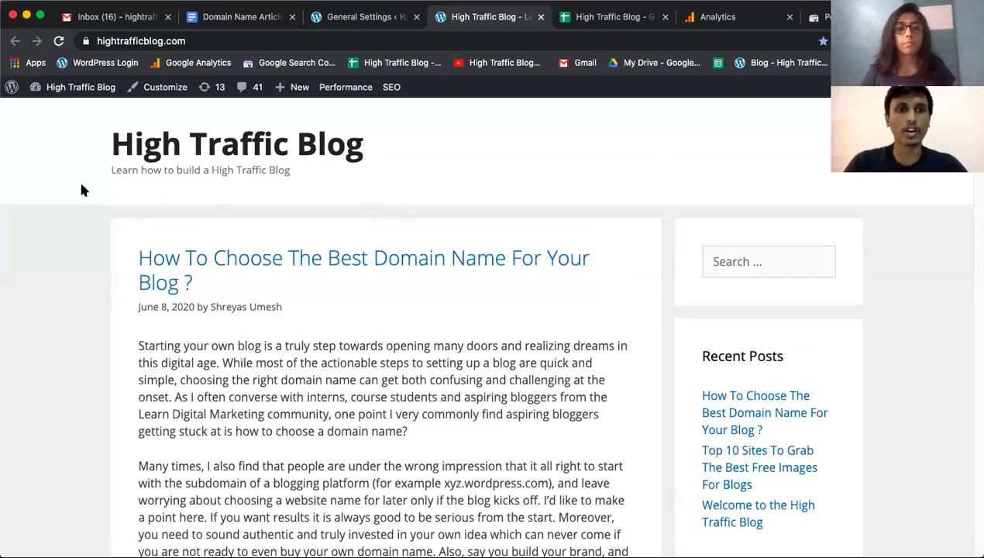
pyautogui.moveTo(2, 182); pyautogui.dragTo(549, 204)
pyautogui.click(425, 200)
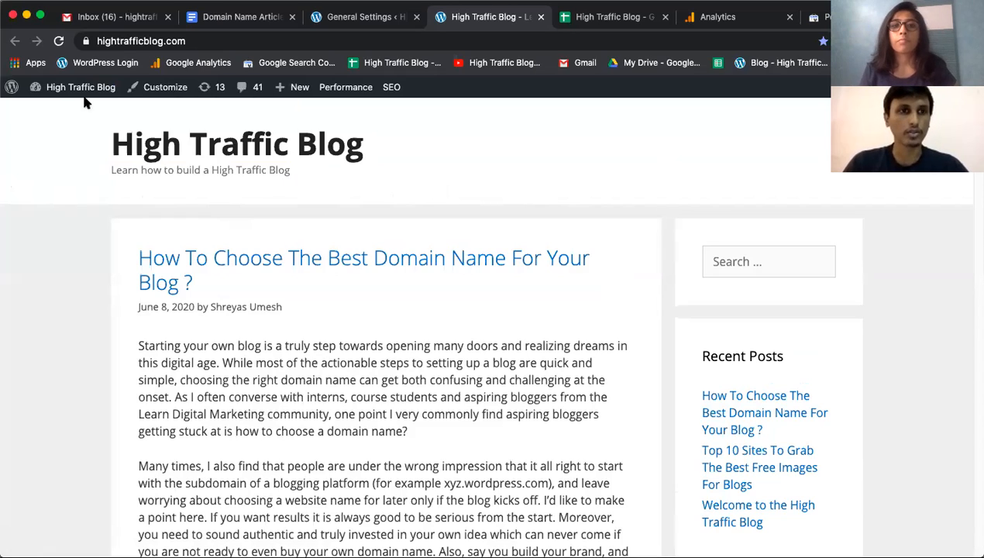
# Return to the WordPress dashboard and publish a new blank page titled "Home".
pyautogui.moveTo(79, 89)
pyautogui.click(62, 110)
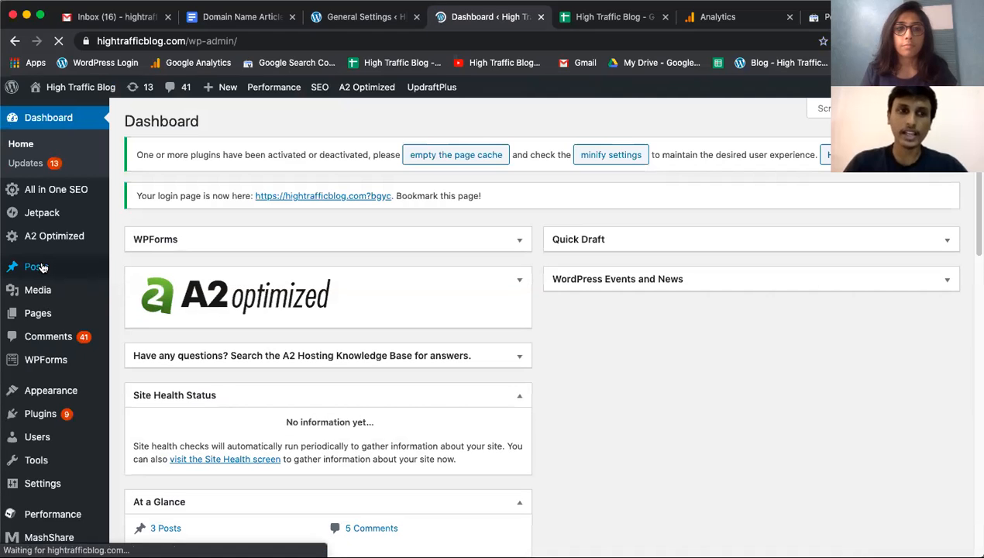
pyautogui.moveTo(44, 321)
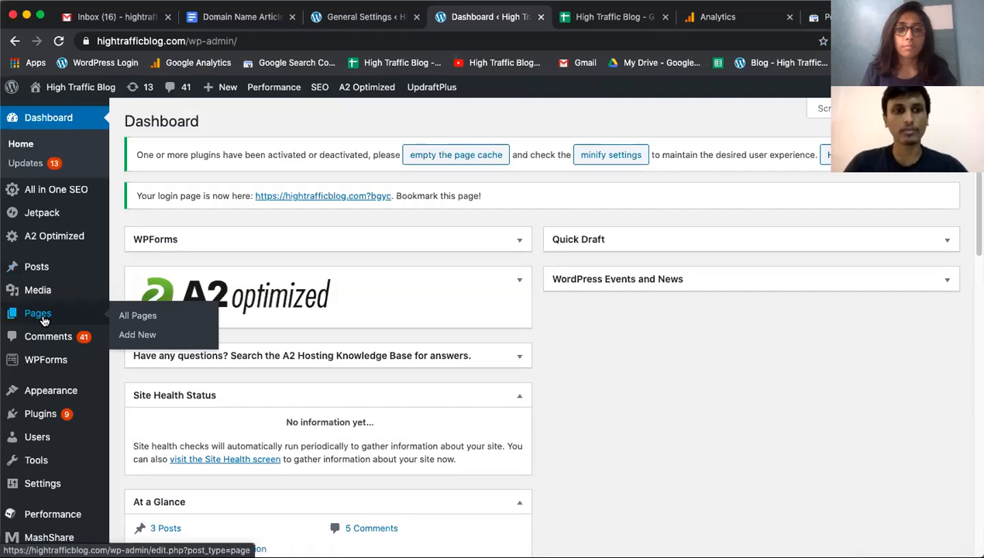
pyautogui.click(143, 341)
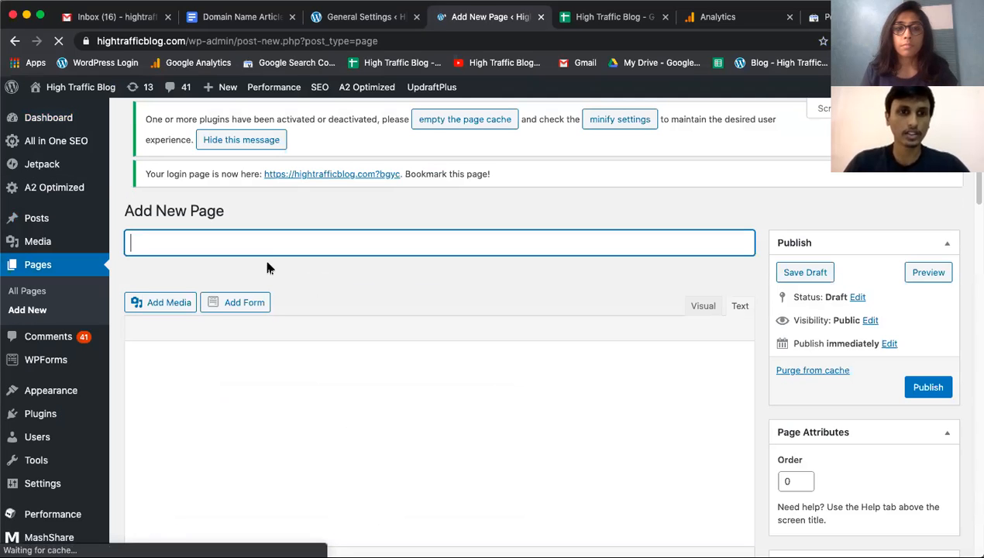
pyautogui.write('Home')
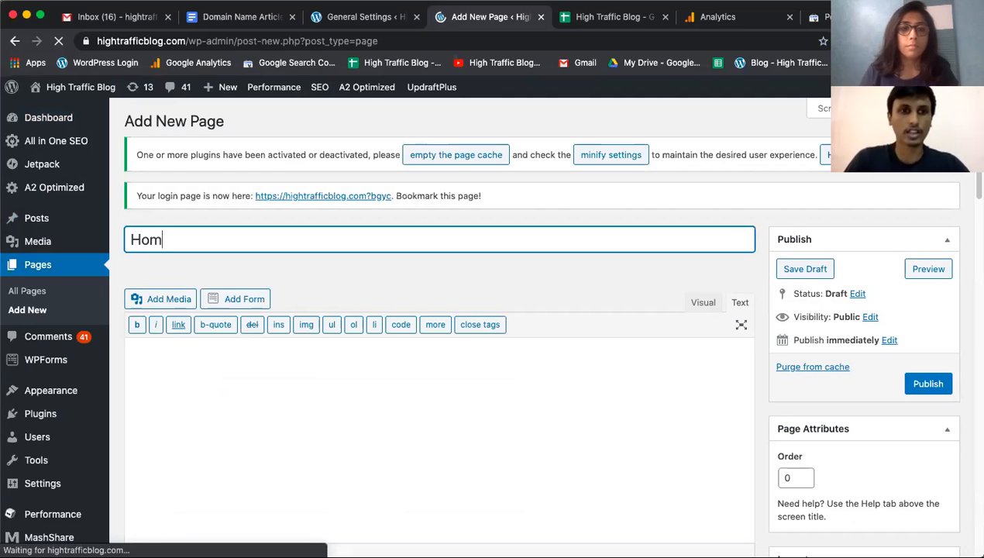
pyautogui.click(928, 384)
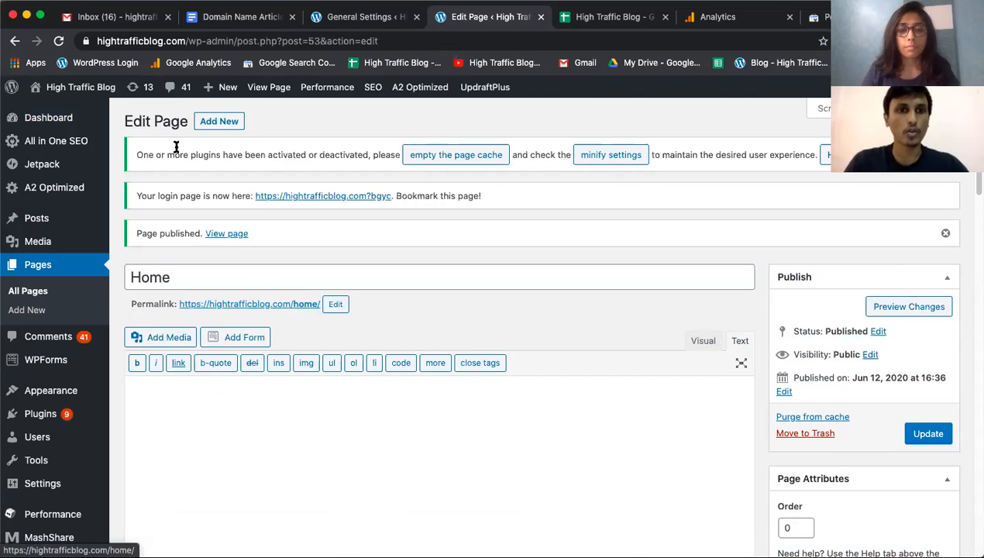
# Publish two more blank pages, one titled "About" and one titled "Contact".
pyautogui.click(220, 121)
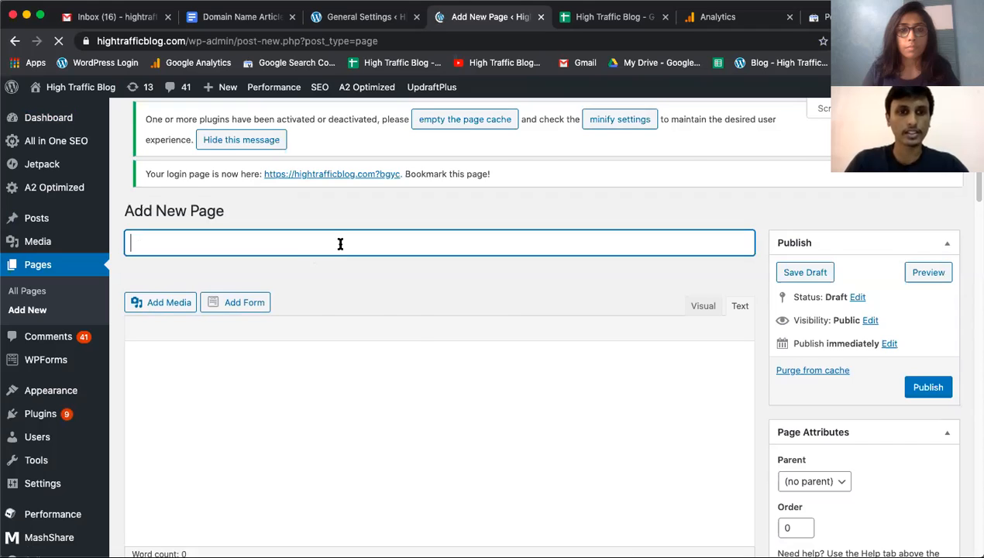
pyautogui.write('About')
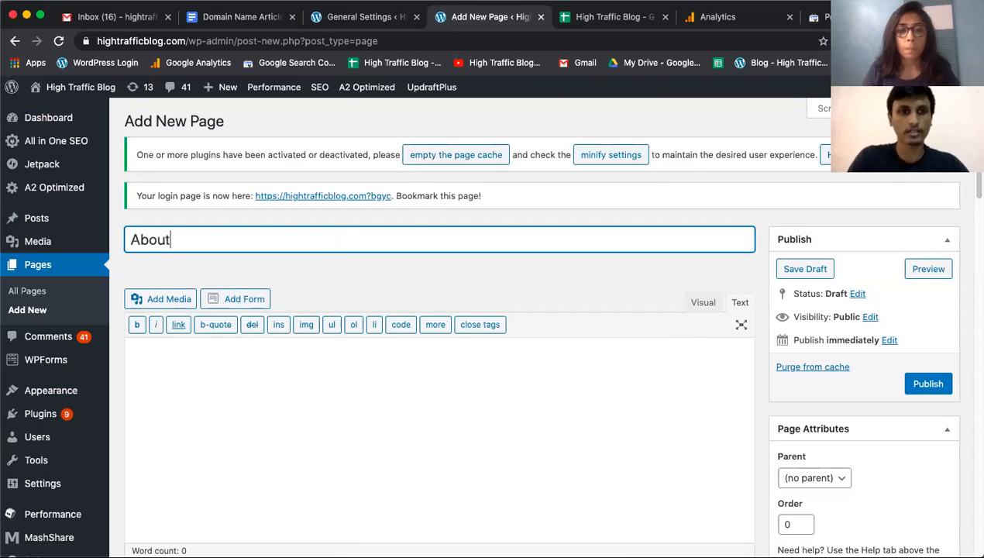
pyautogui.click(928, 384)
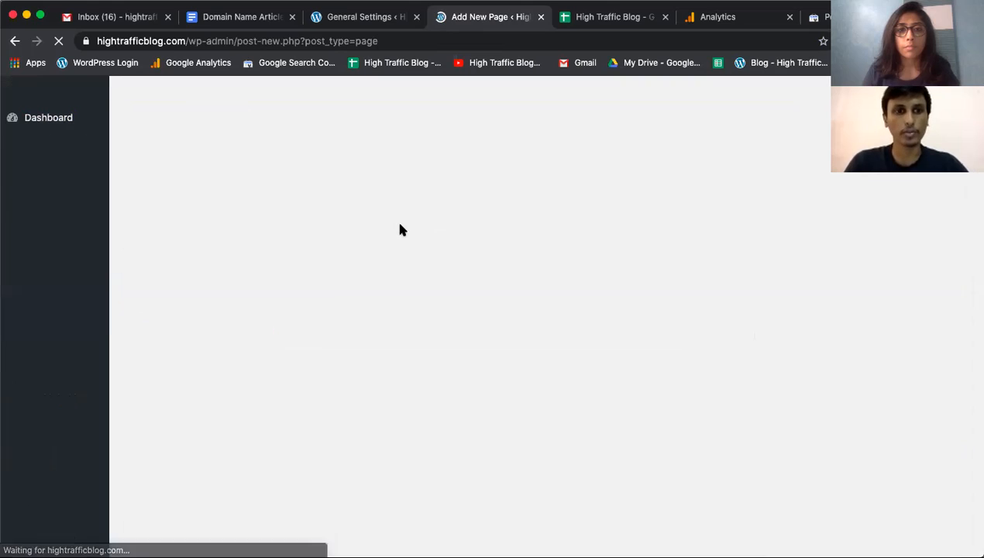
pyautogui.write('Contact')
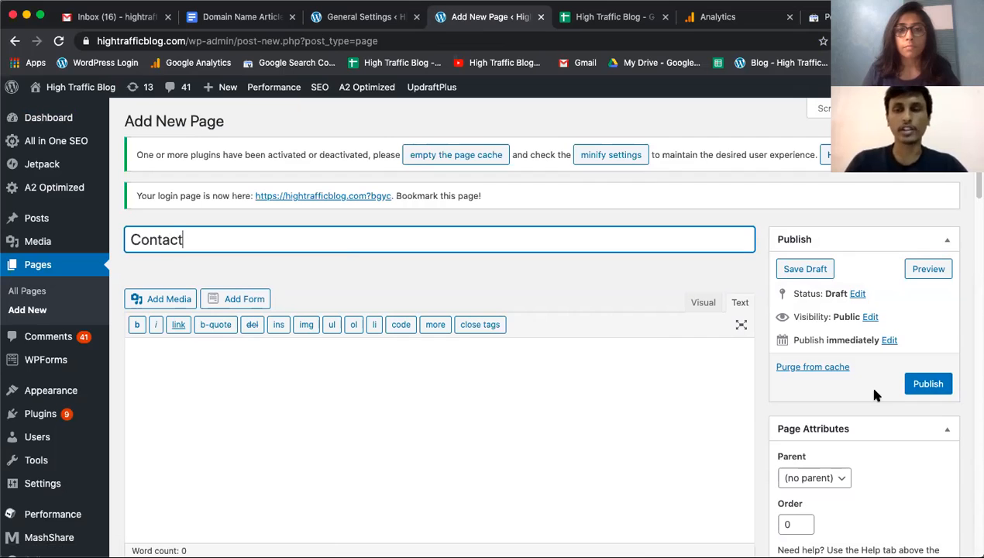
pyautogui.click(911, 386)
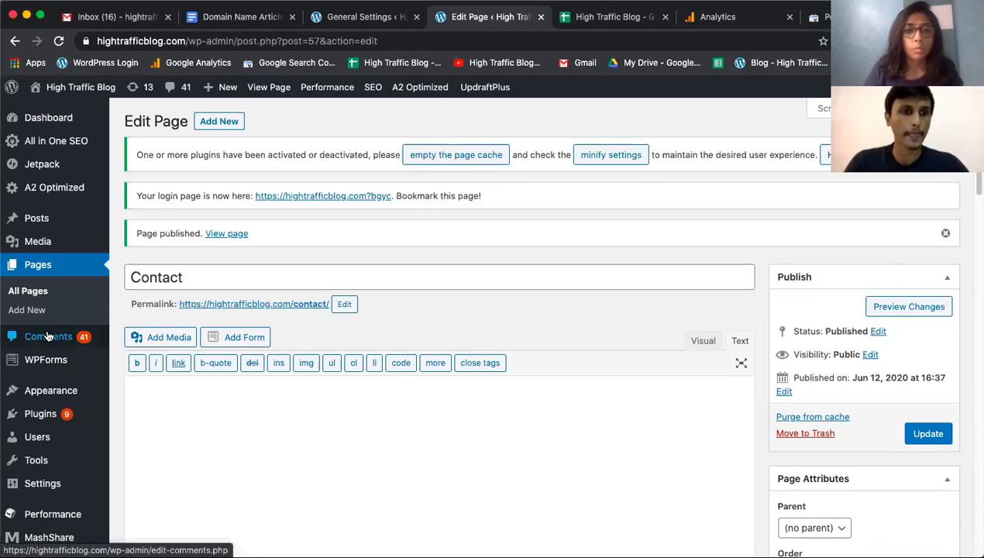
# Open the live blog site in another browser tab from the Contact page's editor.
pyautogui.scroll(-2, 47, 336)
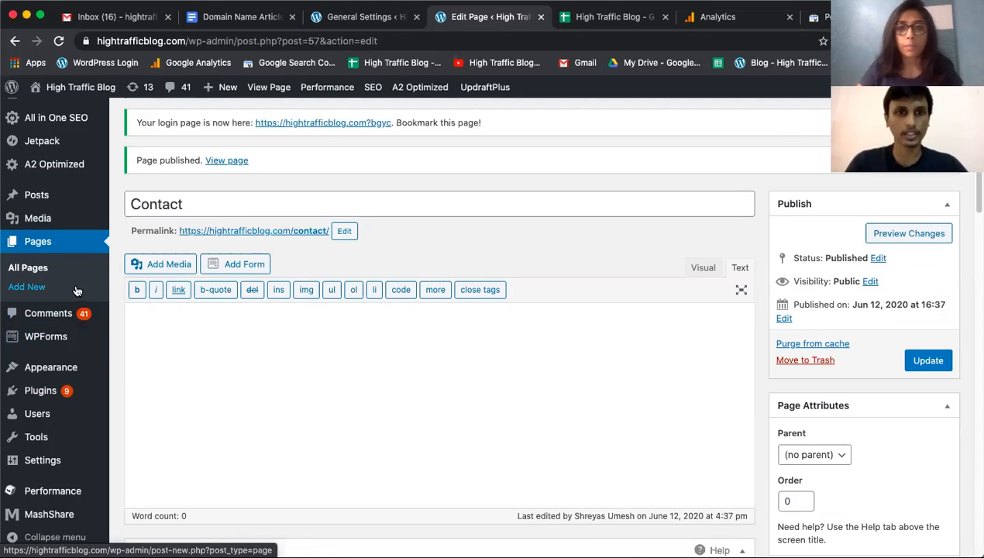
pyautogui.scroll(2, 73, 291)
pyautogui.moveTo(68, 96)
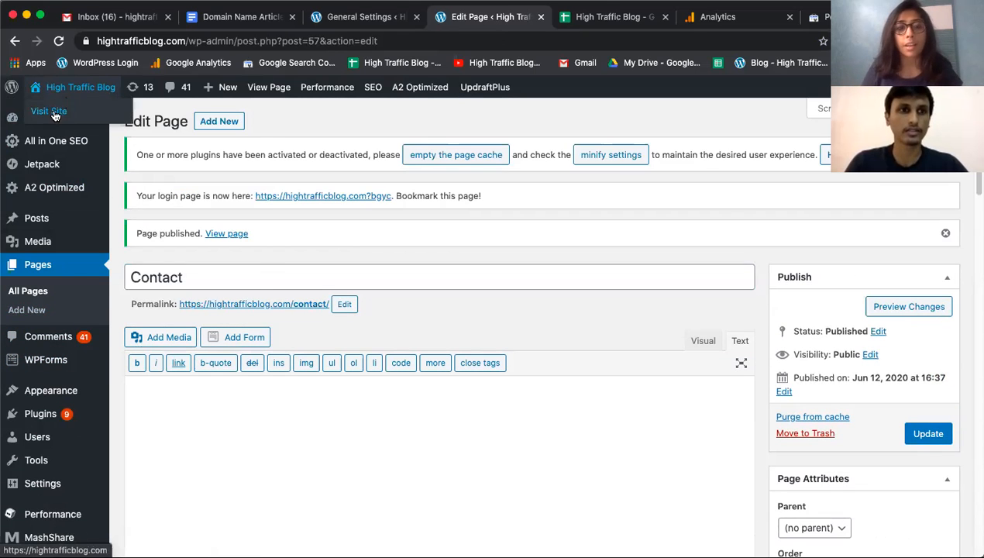
pyautogui.rightClick(54, 111)
pyautogui.press('Return')
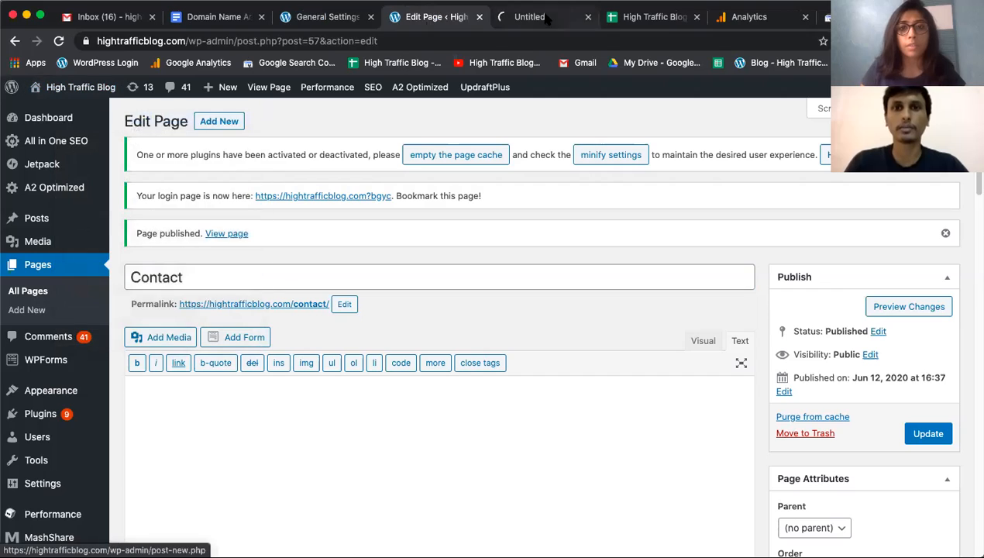
# Check the navigation links on the live blog's home page and close the Contact page's editor tab.
pyautogui.click(543, 17)
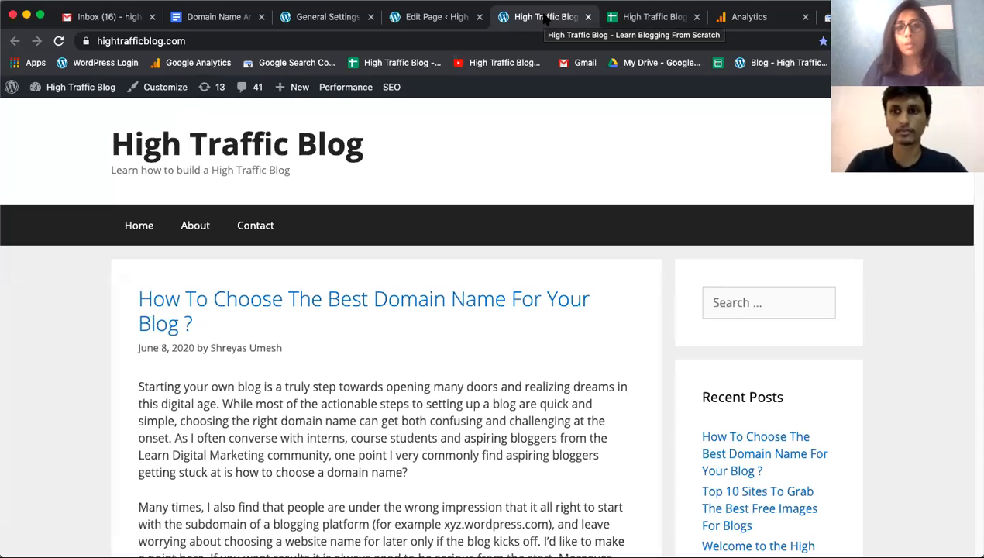
pyautogui.scroll(-1, 421, 281)
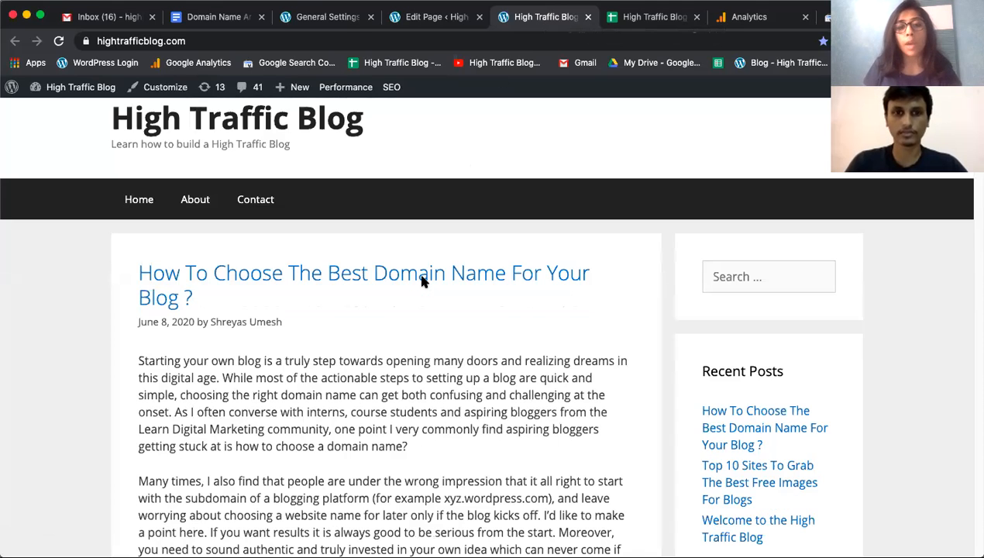
pyautogui.scroll(1, 422, 280)
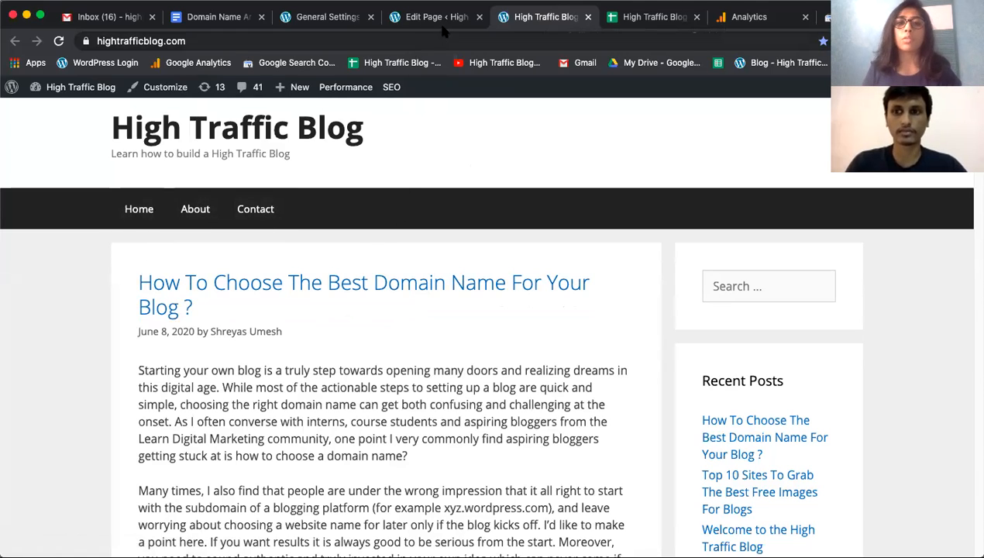
pyautogui.click(479, 17)
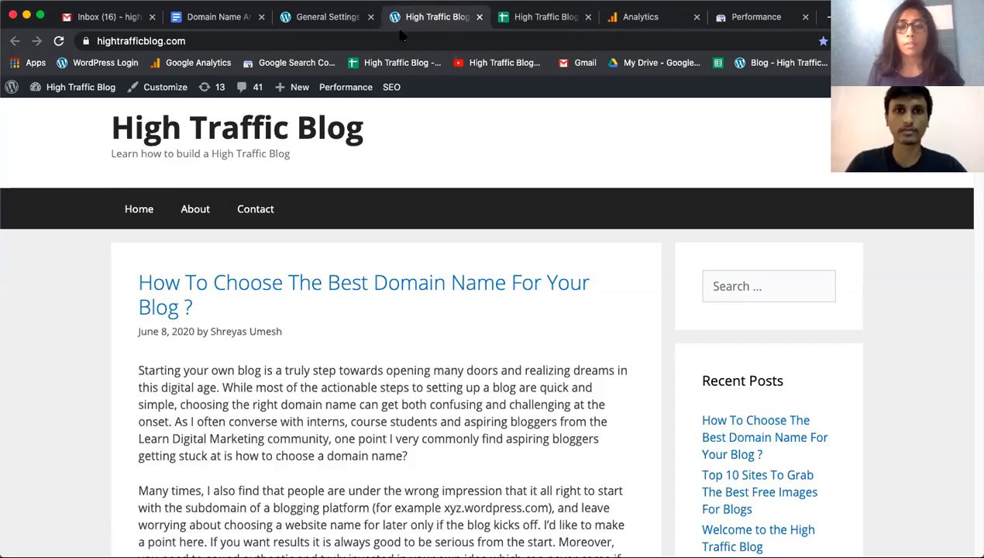
# Go to the site's menu editor through the dashboard and name the new menu "Primary Menu".
pyautogui.moveTo(70, 88)
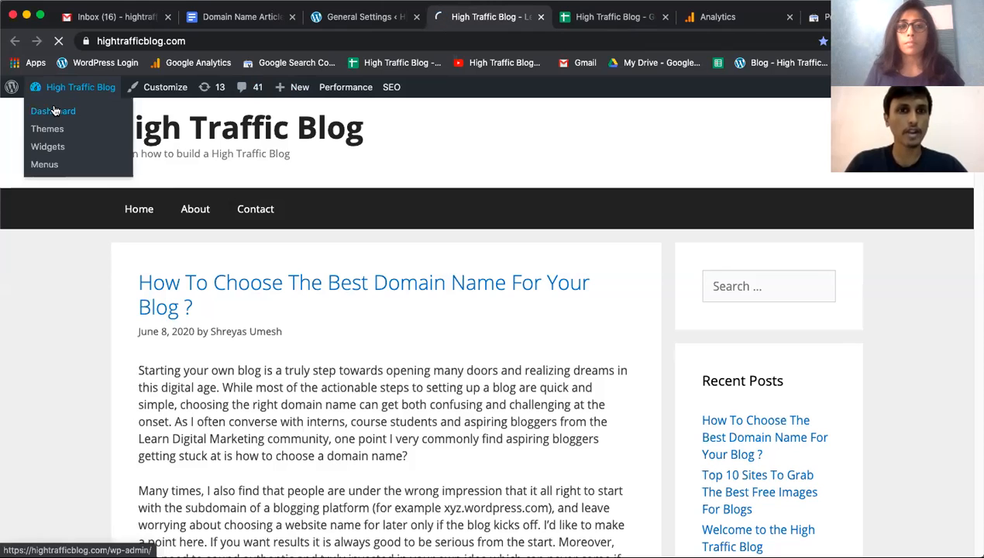
pyautogui.click(55, 111)
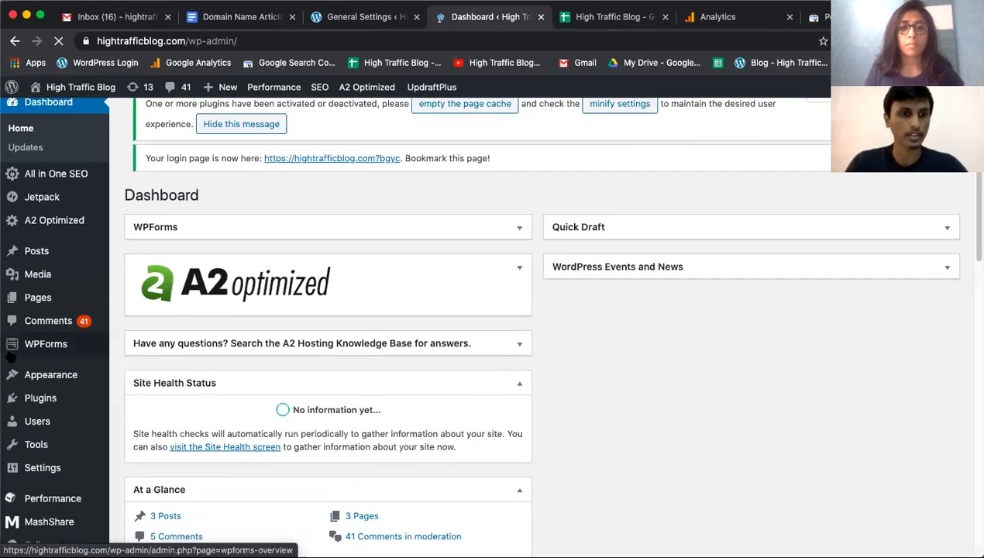
pyautogui.moveTo(21, 380)
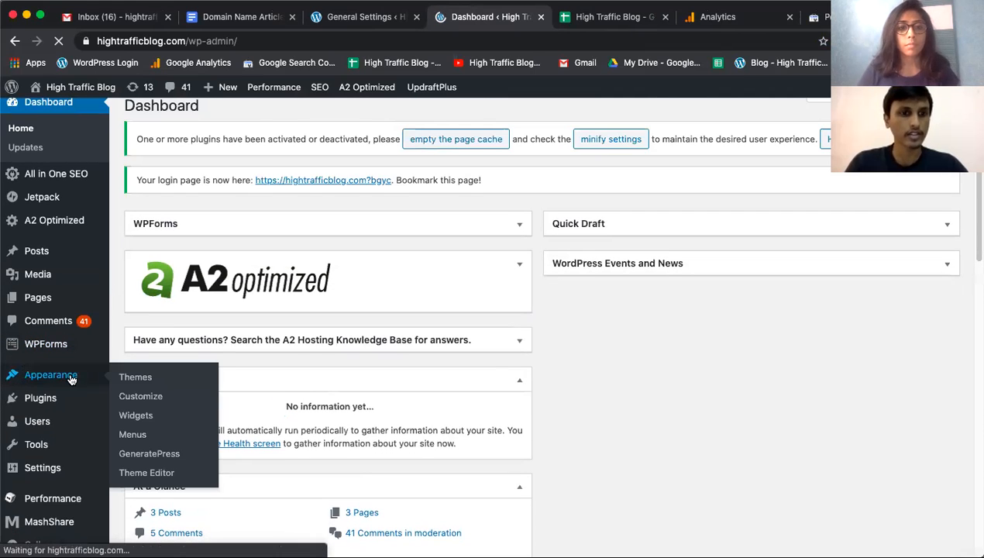
pyautogui.click(149, 434)
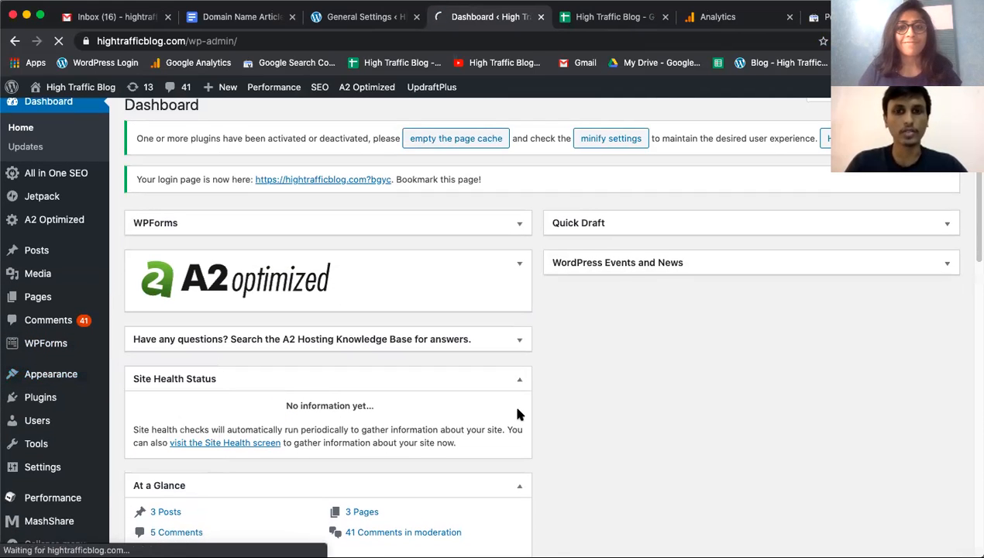
pyautogui.scroll(-1, 490, 376)
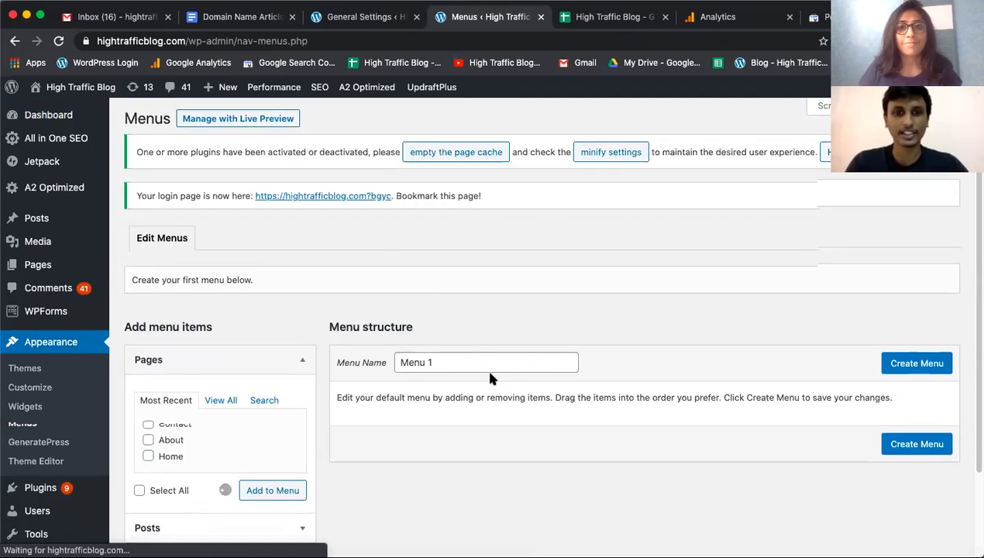
pyautogui.click(460, 281)
pyautogui.tripleClick(460, 281)
pyautogui.write('Primary Menu')
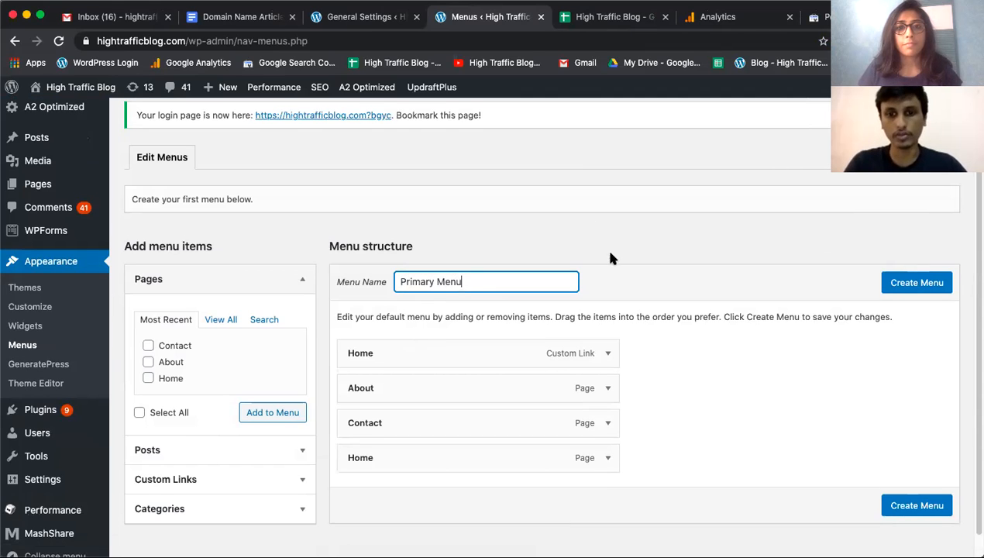
# Remove the Home custom link from the menu structure and move the Home page item above About.
pyautogui.scroll(-1, 609, 257)
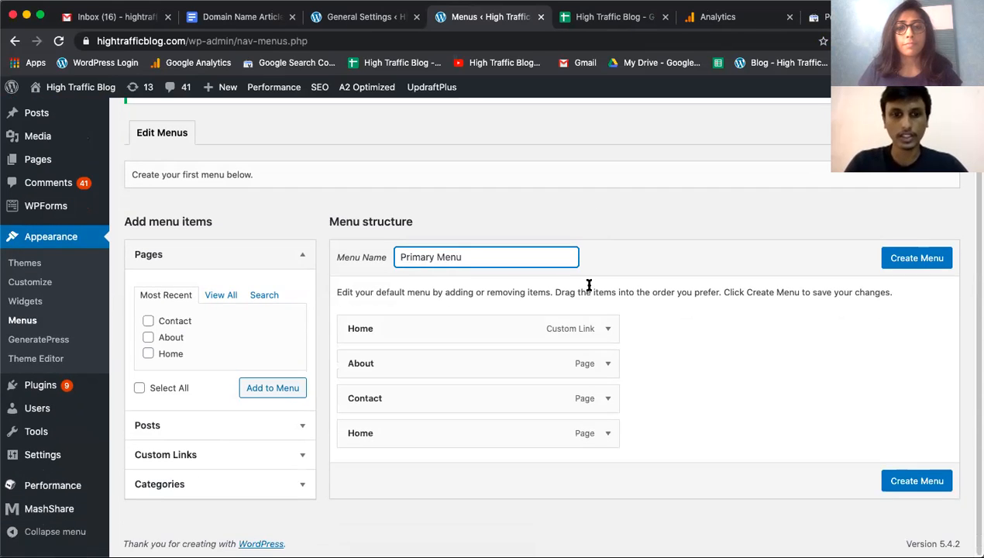
pyautogui.click(609, 328)
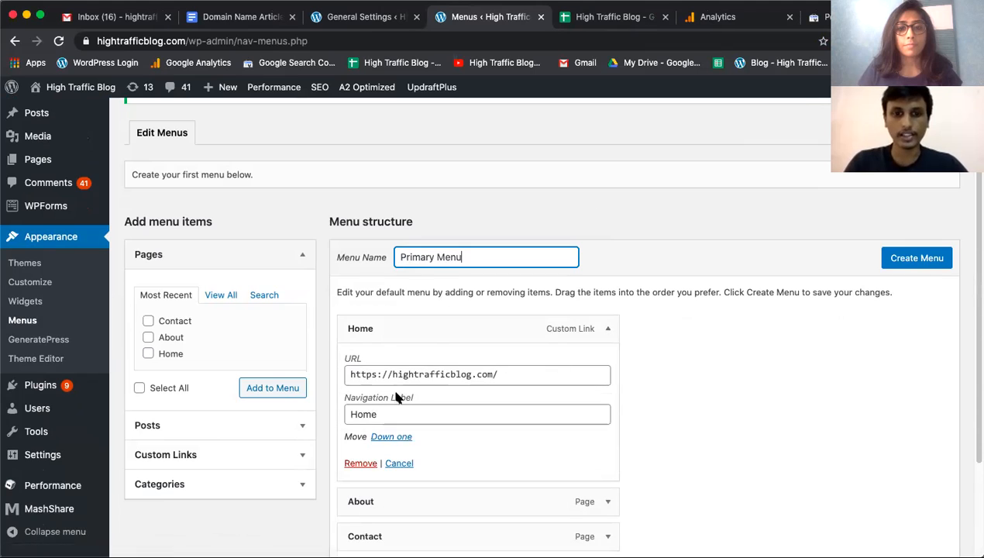
pyautogui.click(358, 464)
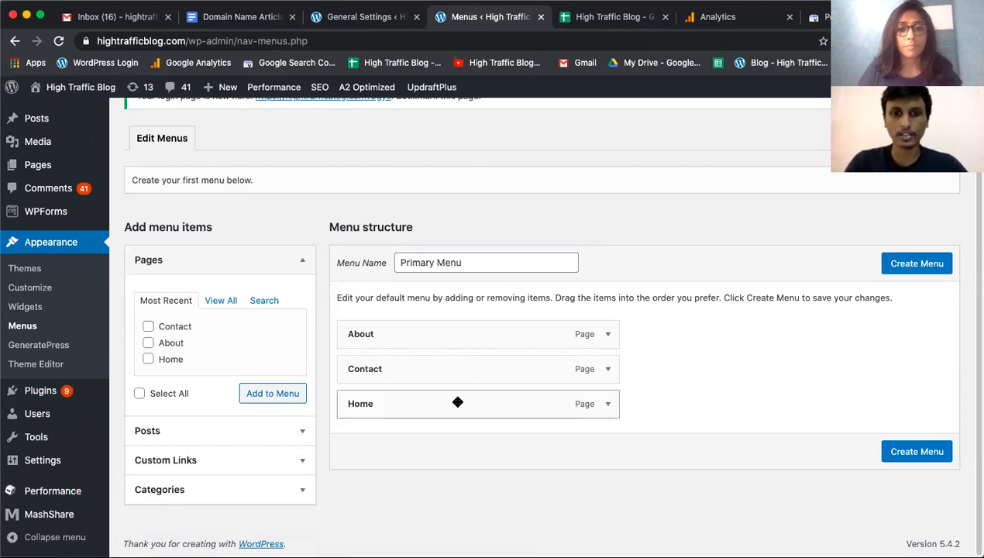
pyautogui.moveTo(458, 402); pyautogui.dragTo(473, 322)
pyautogui.click(607, 334)
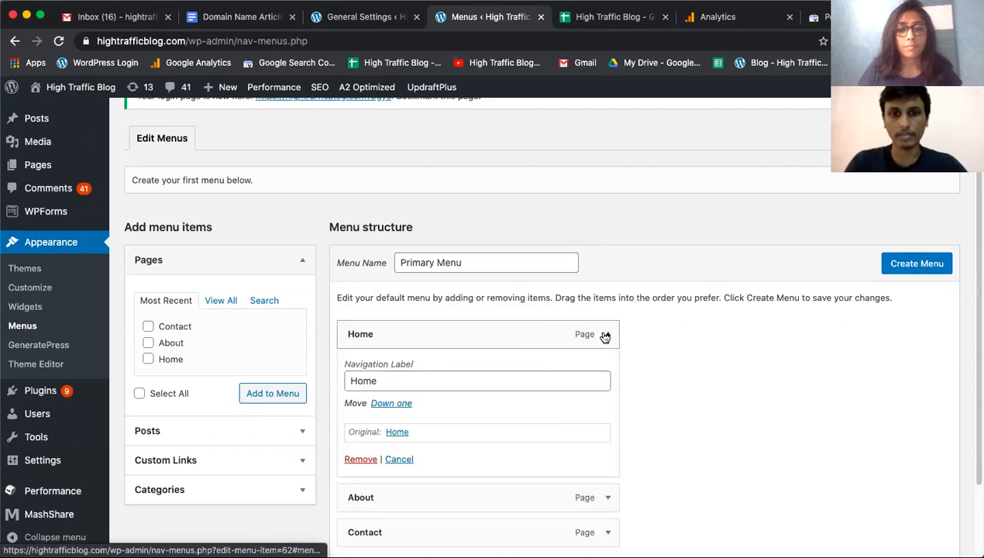
pyautogui.click(606, 335)
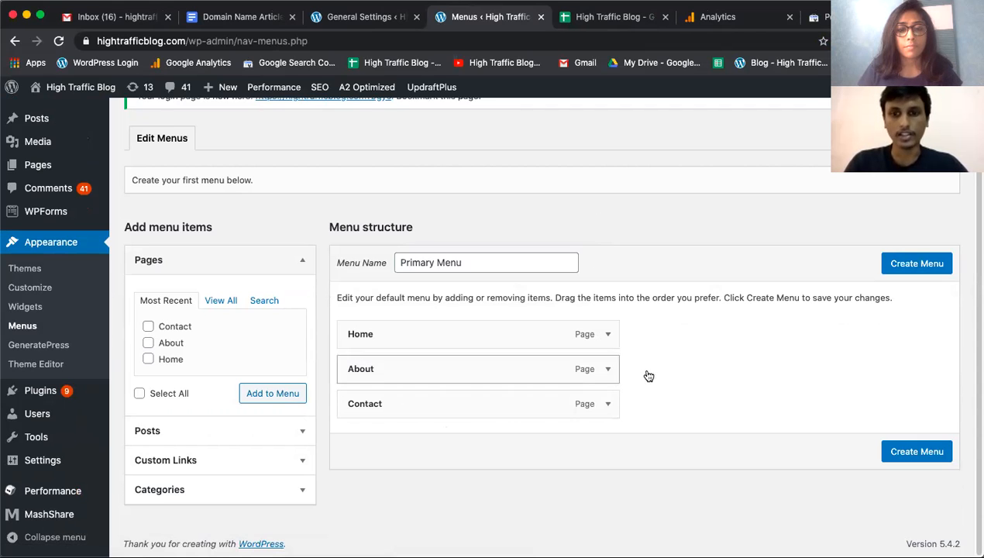
# Create the menu with the Home, About and Contact page items.
pyautogui.scroll(3, 759, 361)
pyautogui.scroll(-3, 773, 353)
pyautogui.scroll(2, 818, 353)
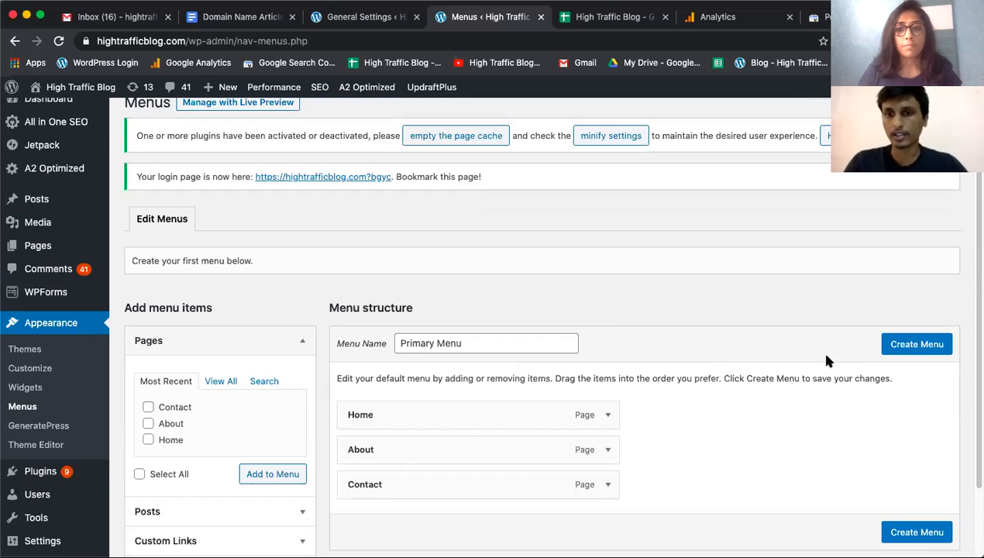
pyautogui.click(909, 345)
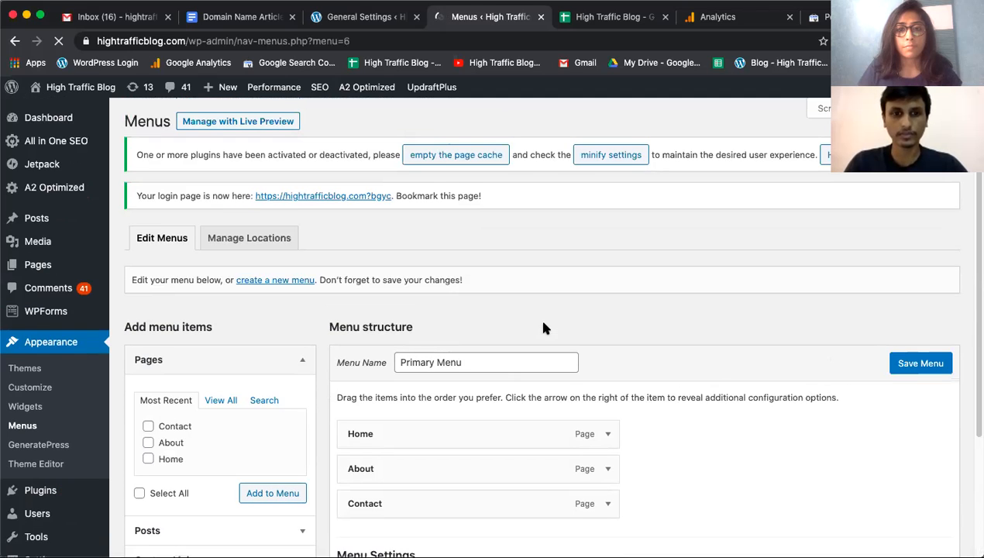
# Examine the auto add pages and display location options in the menu's settings.
pyautogui.scroll(-3, 538, 318)
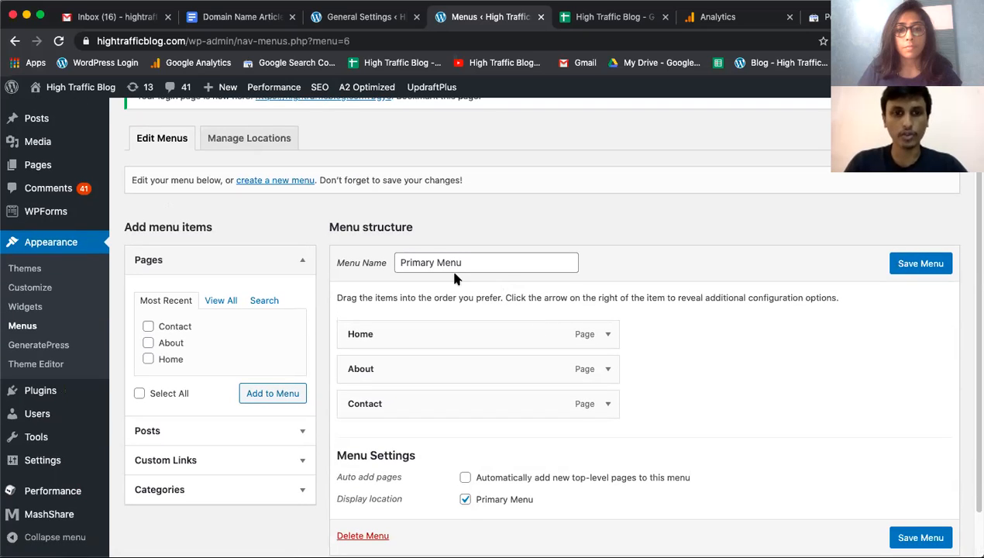
pyautogui.scroll(-2, 455, 283)
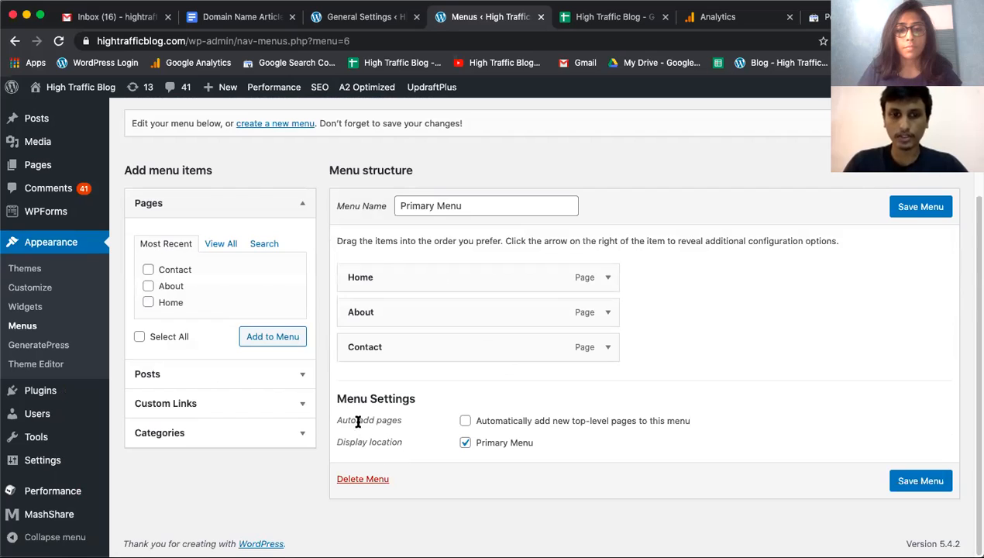
pyautogui.moveTo(346, 421); pyautogui.dragTo(415, 418)
pyautogui.click(417, 417)
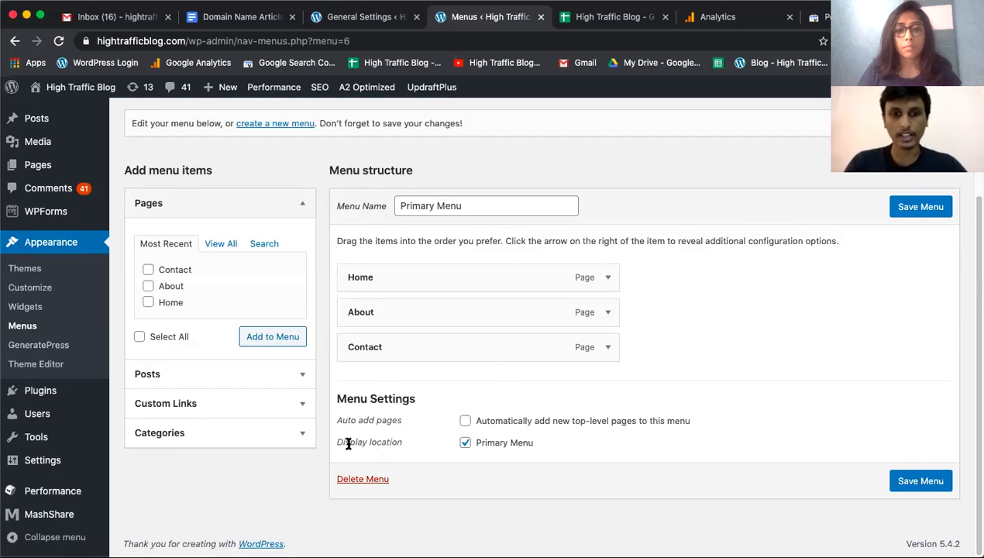
pyautogui.moveTo(336, 443); pyautogui.dragTo(419, 443)
pyautogui.click(422, 446)
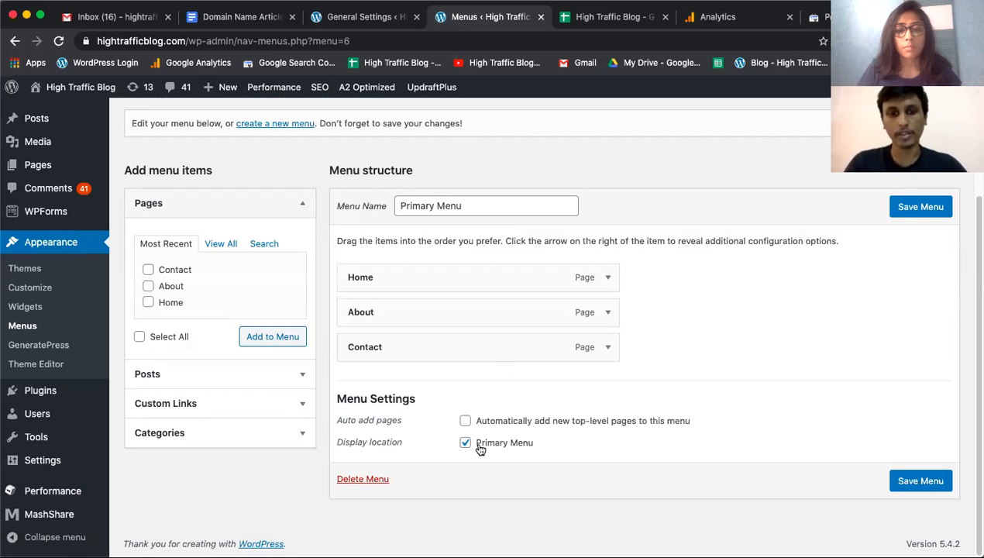
# Add the post "Welcome to the High Traffic Blog" to the menu as a sub item of About and save the menu.
pyautogui.click(227, 379)
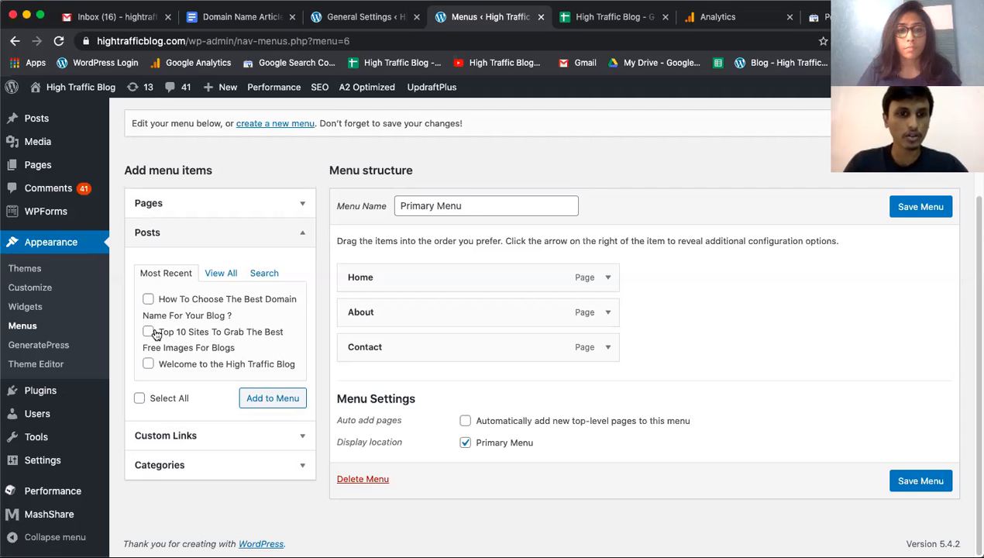
pyautogui.click(148, 363)
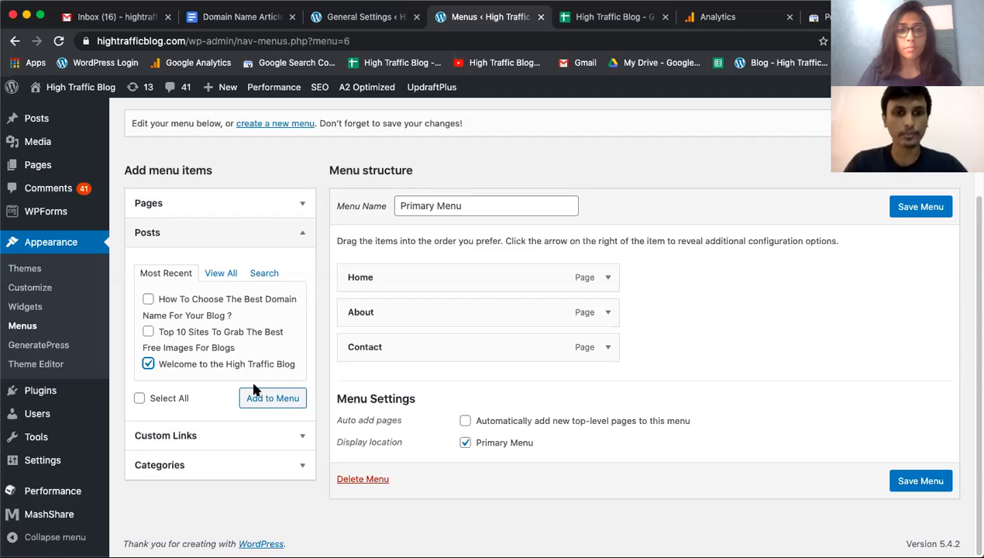
pyautogui.click(260, 398)
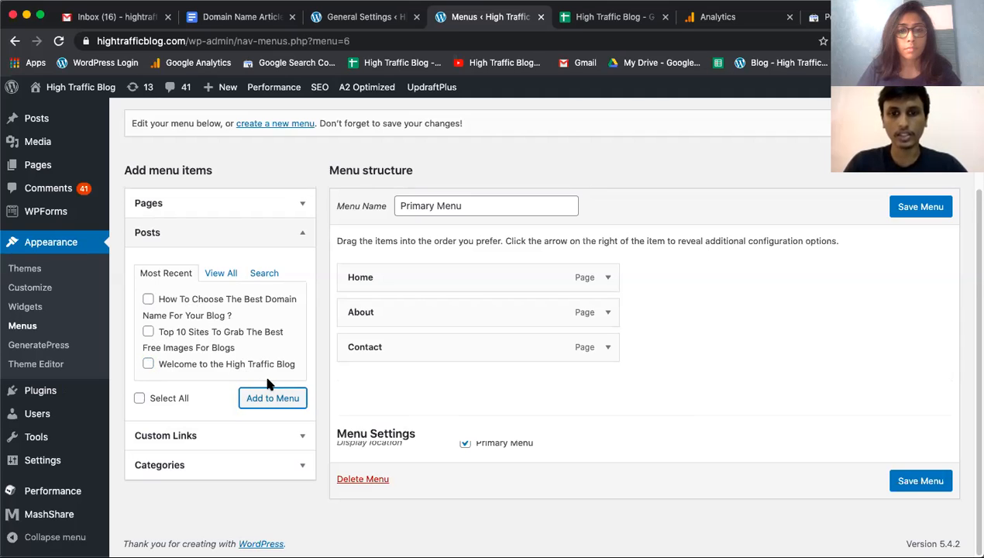
pyautogui.moveTo(419, 380); pyautogui.dragTo(412, 333)
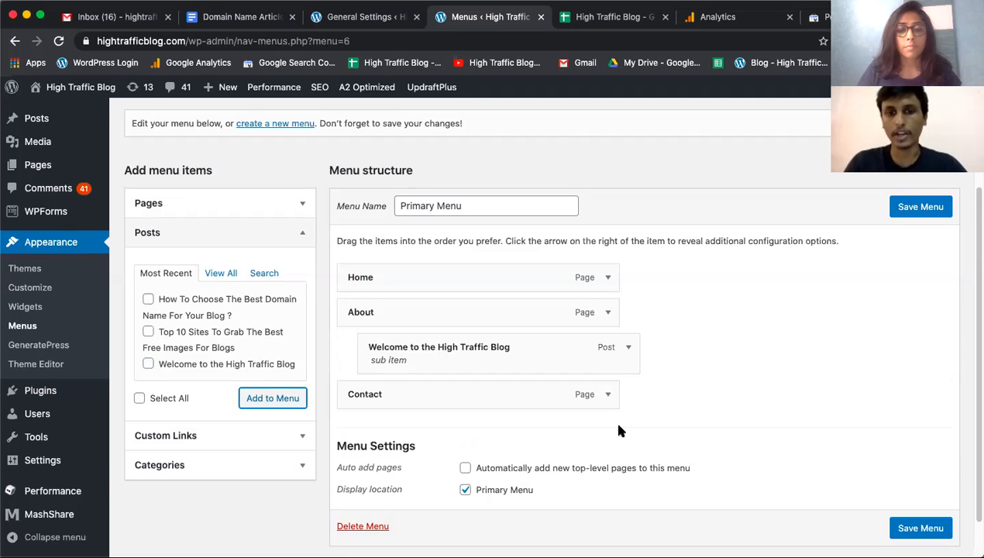
pyautogui.click(945, 529)
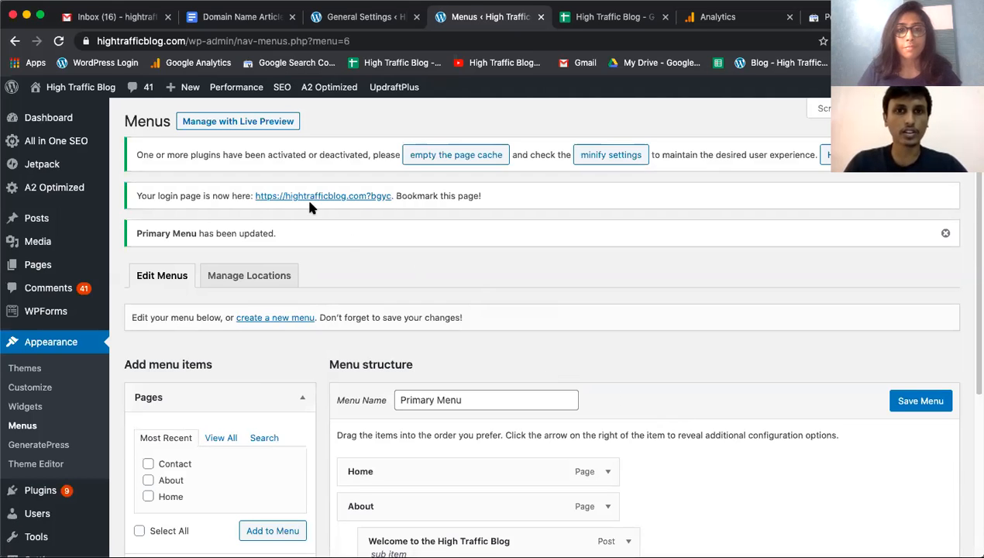
# Empty all site caches and check the About submenu on the live blog in a new browser tab.
pyautogui.moveTo(247, 94)
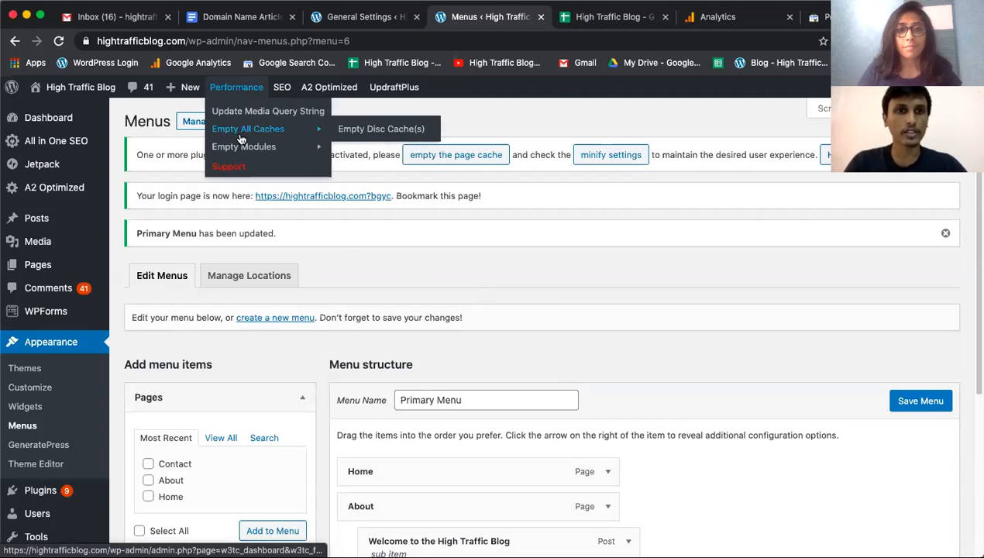
pyautogui.click(242, 133)
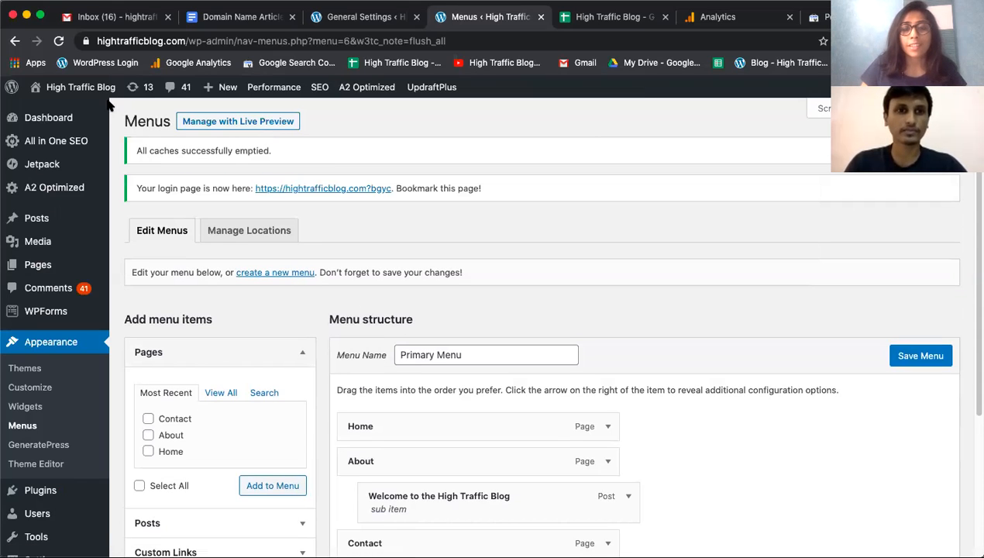
pyautogui.moveTo(70, 89)
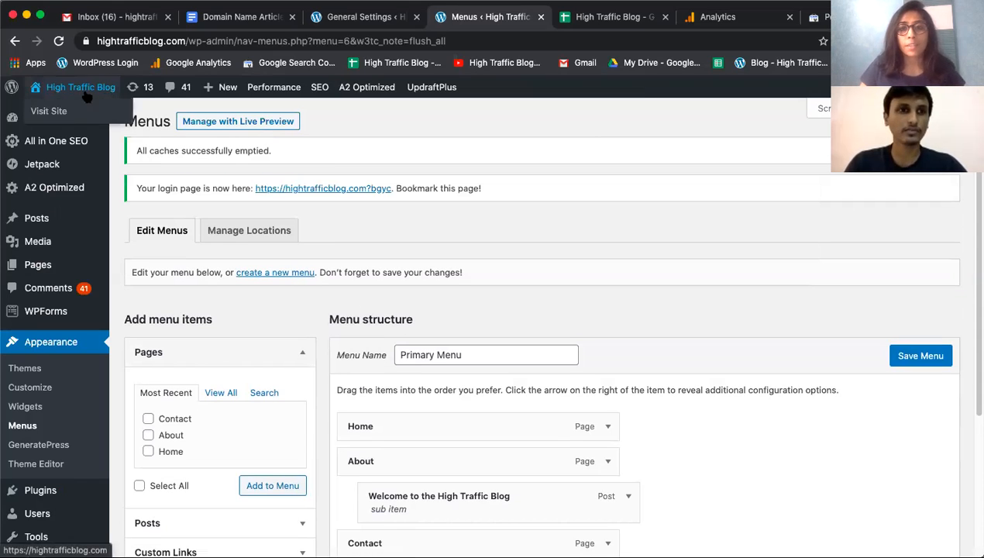
pyautogui.rightClick(44, 113)
pyautogui.press('Return')
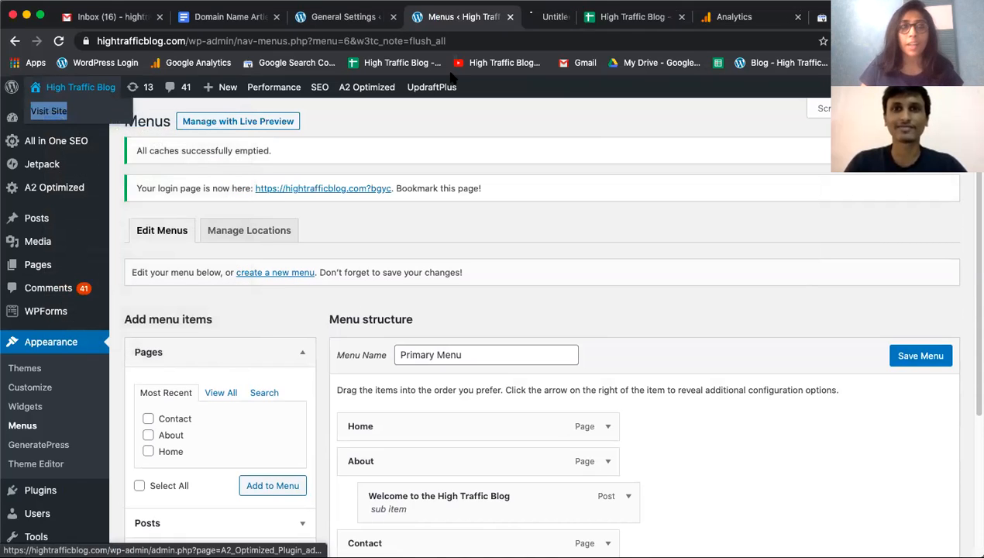
pyautogui.click(523, 22)
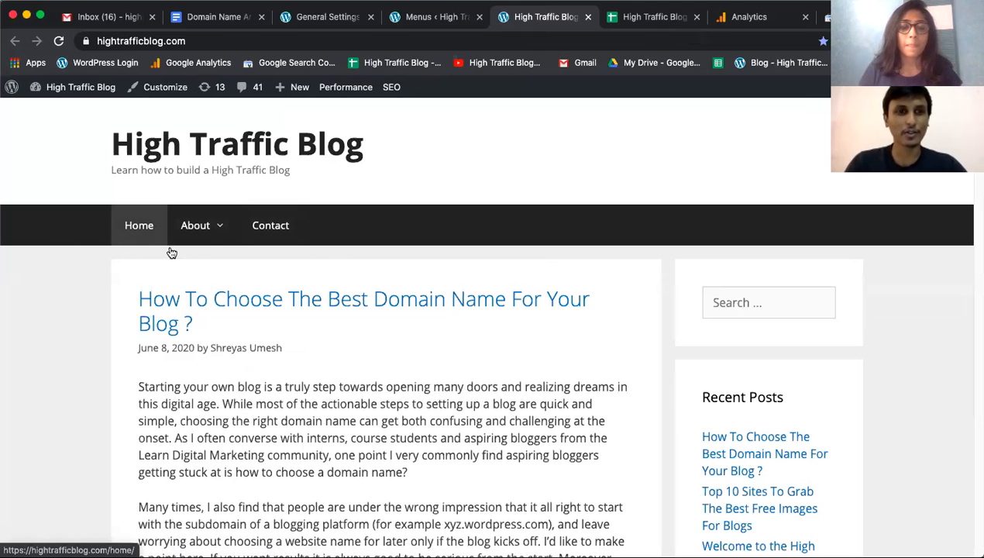
pyautogui.moveTo(212, 241)
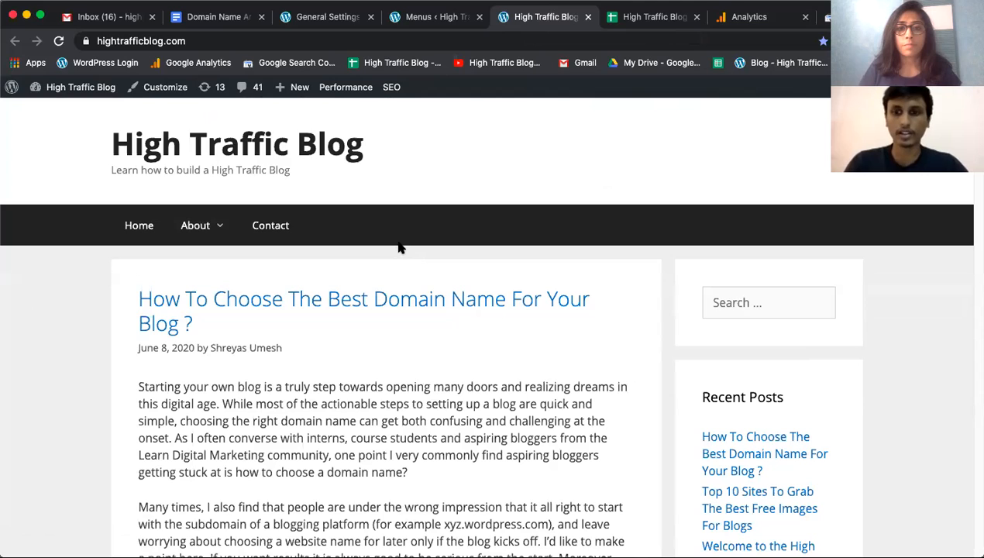
# Open the admin dashboard from the live blog and close the browser tab with the Menus page.
pyautogui.moveTo(74, 87)
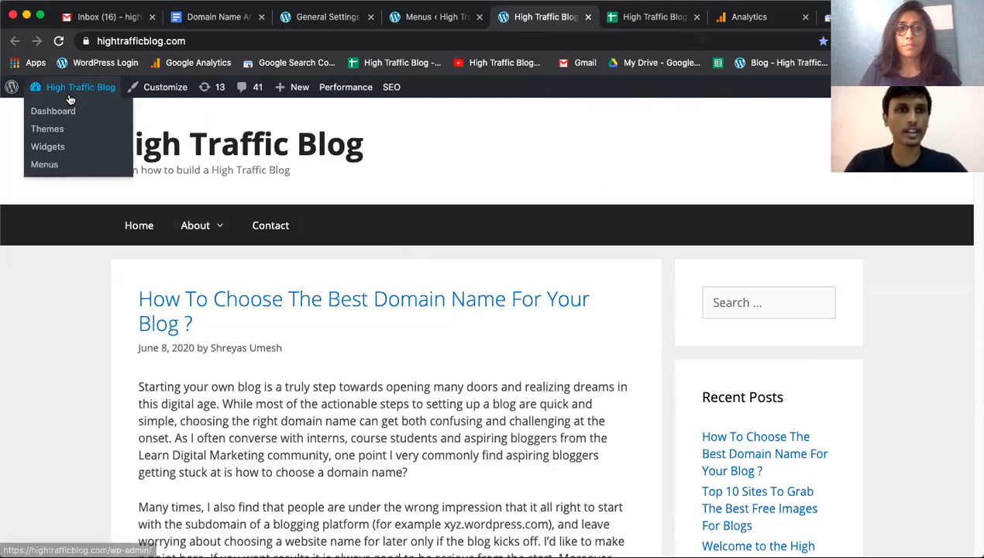
pyautogui.click(54, 111)
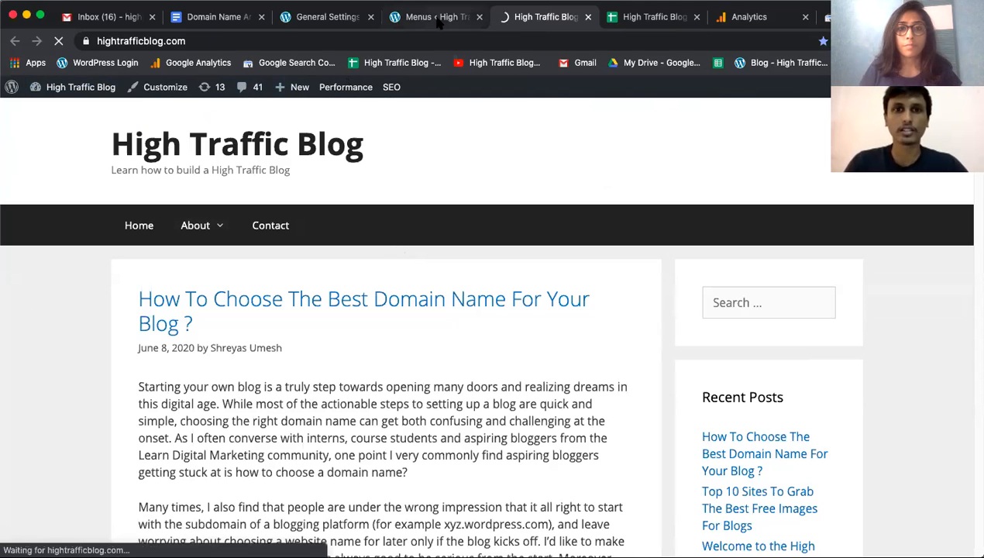
pyautogui.click(472, 19)
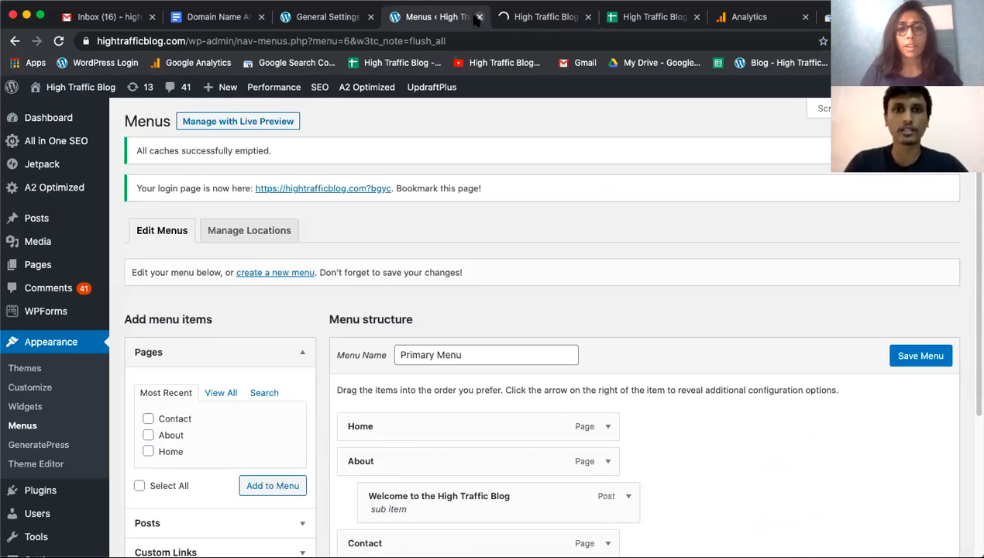
pyautogui.click(479, 16)
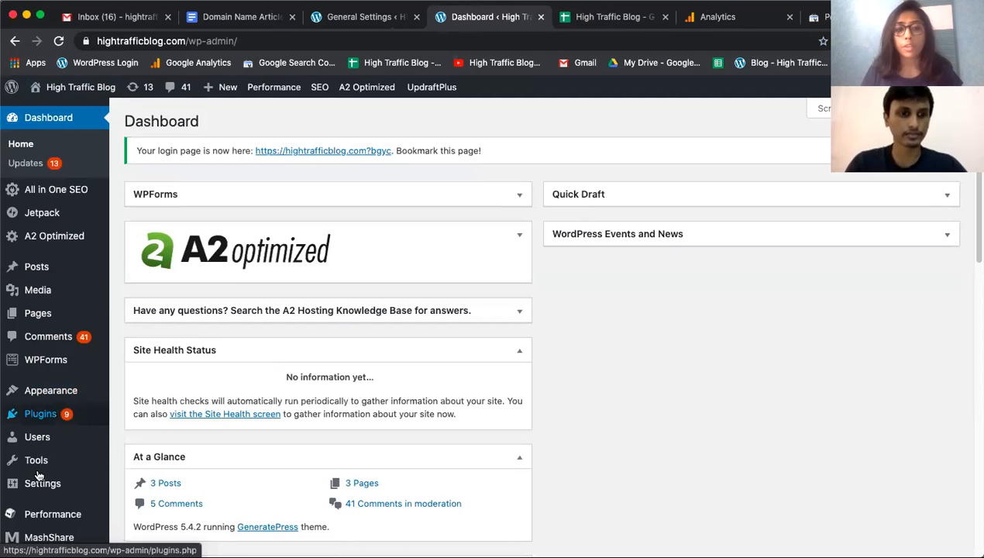
# Open the Reading settings and examine the homepage display, feed and search engine visibility options.
pyautogui.moveTo(42, 480)
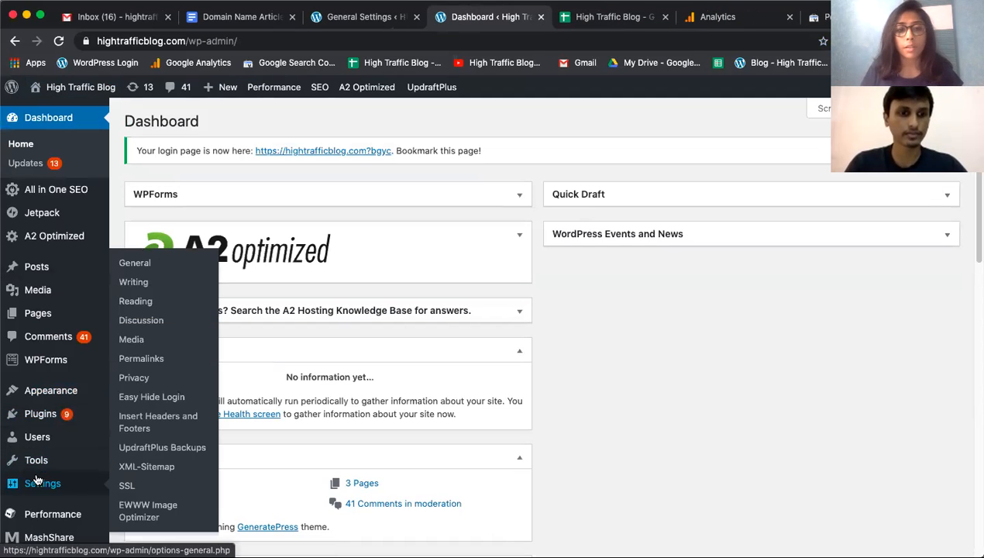
pyautogui.click(136, 301)
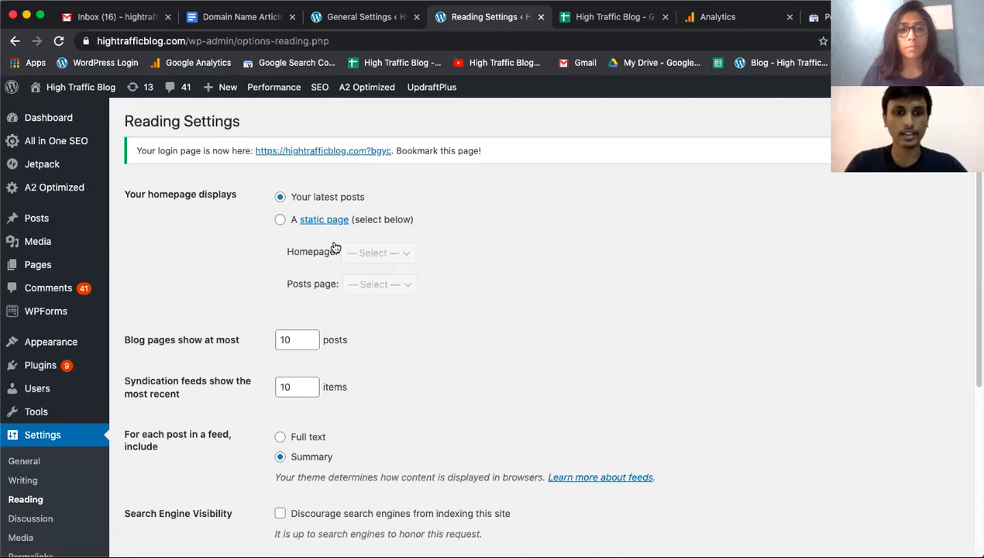
pyautogui.scroll(-1, 335, 247)
pyautogui.moveTo(133, 192); pyautogui.dragTo(277, 195)
pyautogui.click(505, 217)
pyautogui.scroll(-3, 498, 210)
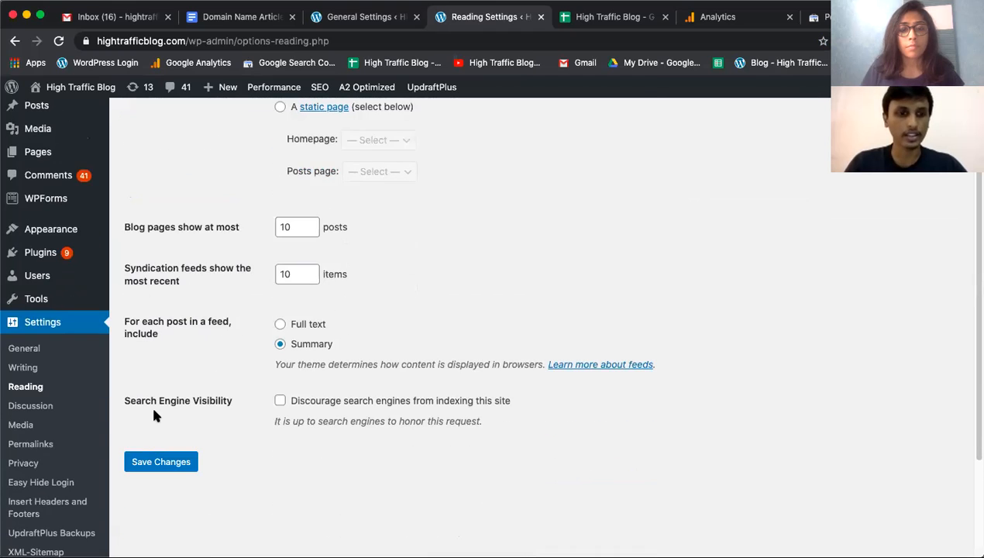
pyautogui.scroll(3, 153, 416)
# Open the About page for editing from the list of all pages.
pyautogui.moveTo(39, 264)
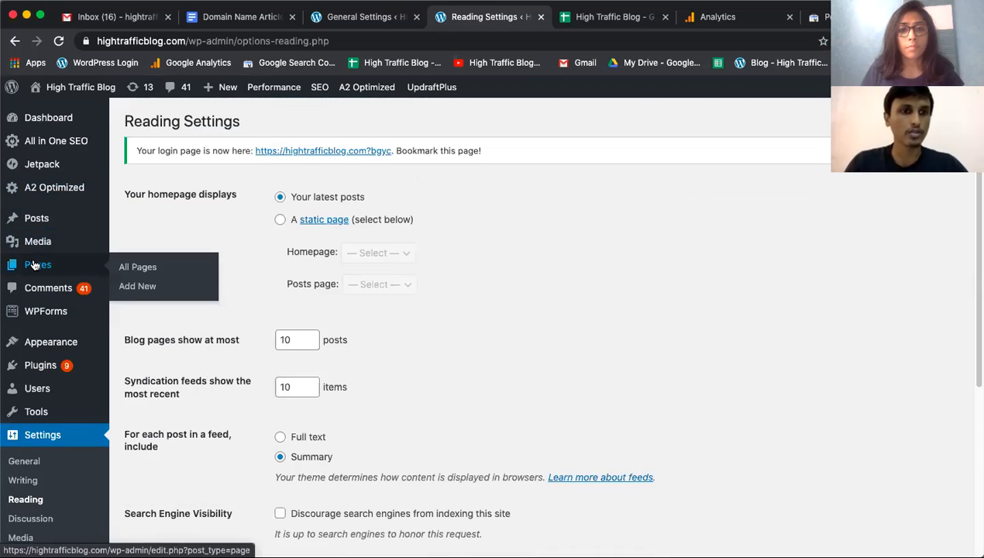
pyautogui.click(137, 267)
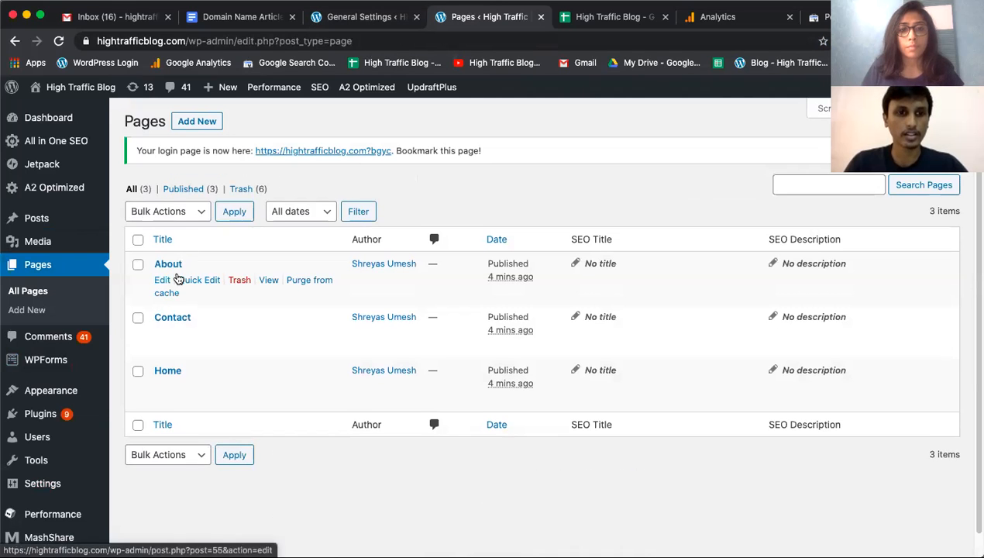
pyautogui.click(177, 278)
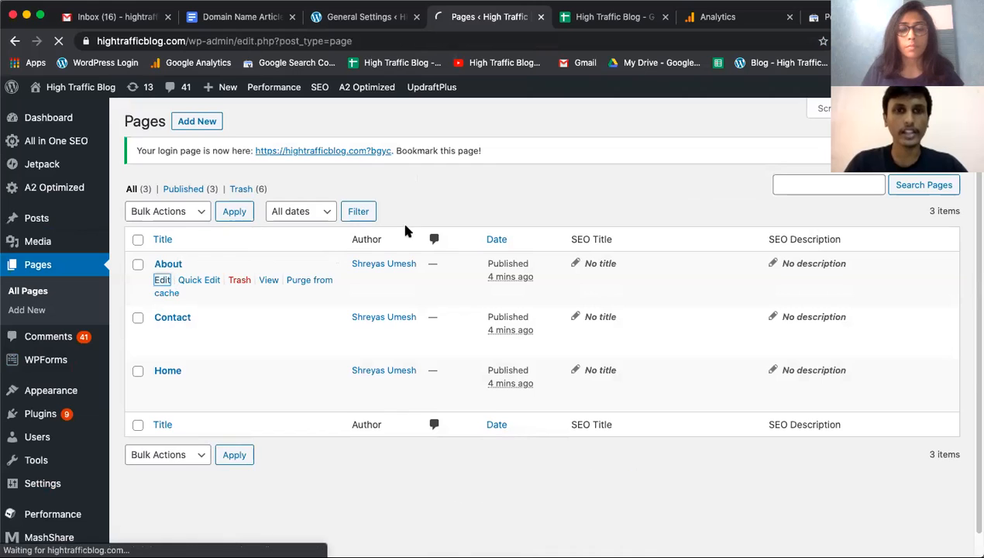
# Load the live blog in the General Settings browser tab and return to the content area of the About page's editor.
pyautogui.click(375, 26)
pyautogui.rightClick(375, 25)
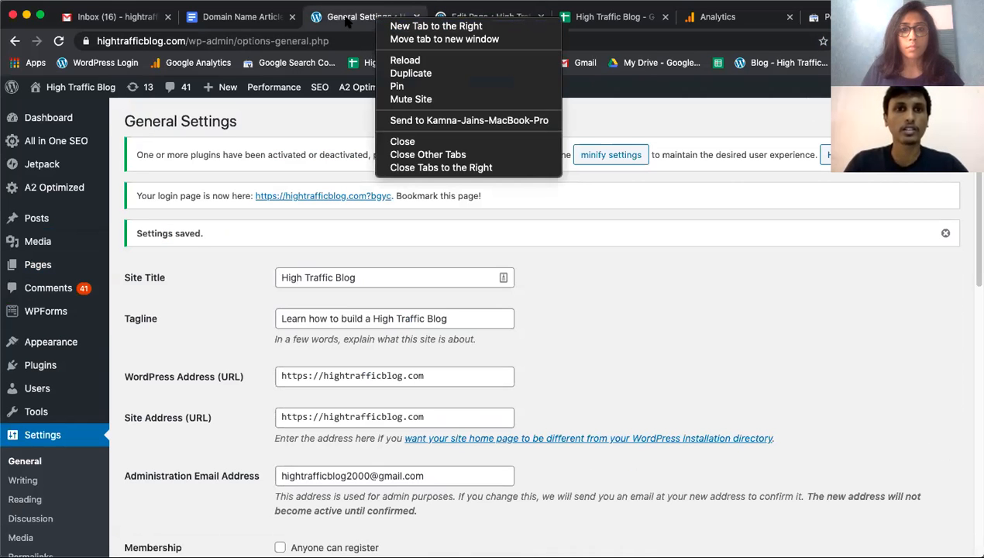
pyautogui.press('Escape')
pyautogui.click(53, 112)
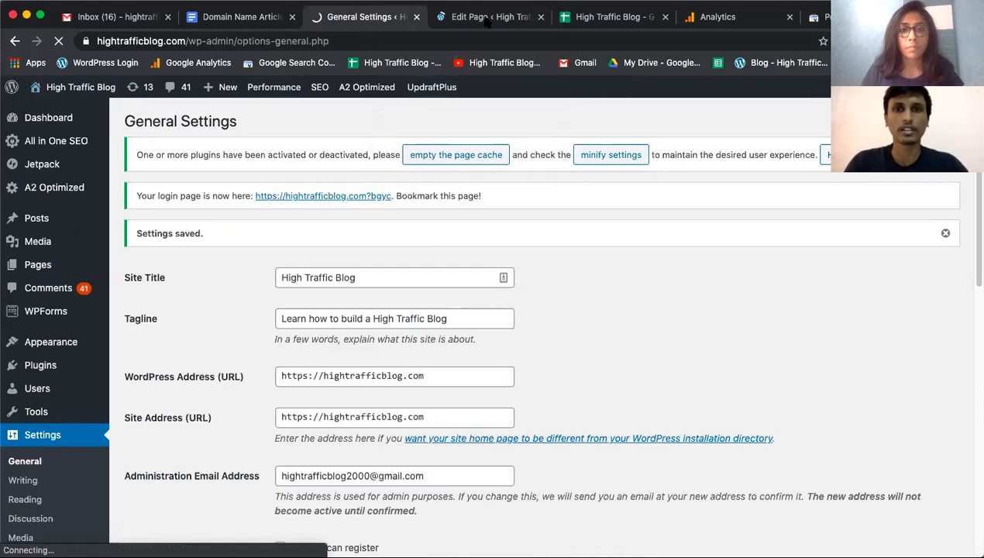
pyautogui.click(487, 18)
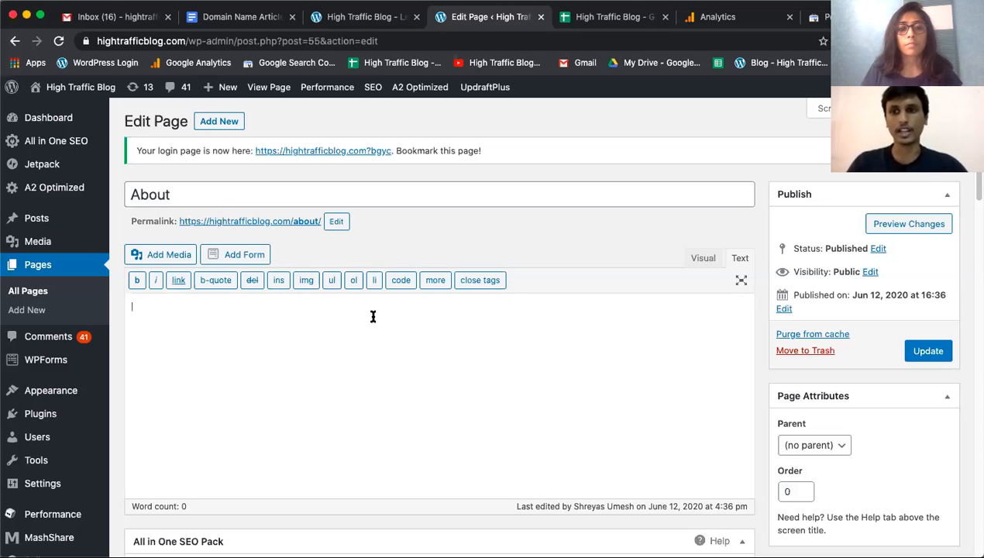
pyautogui.click(372, 316)
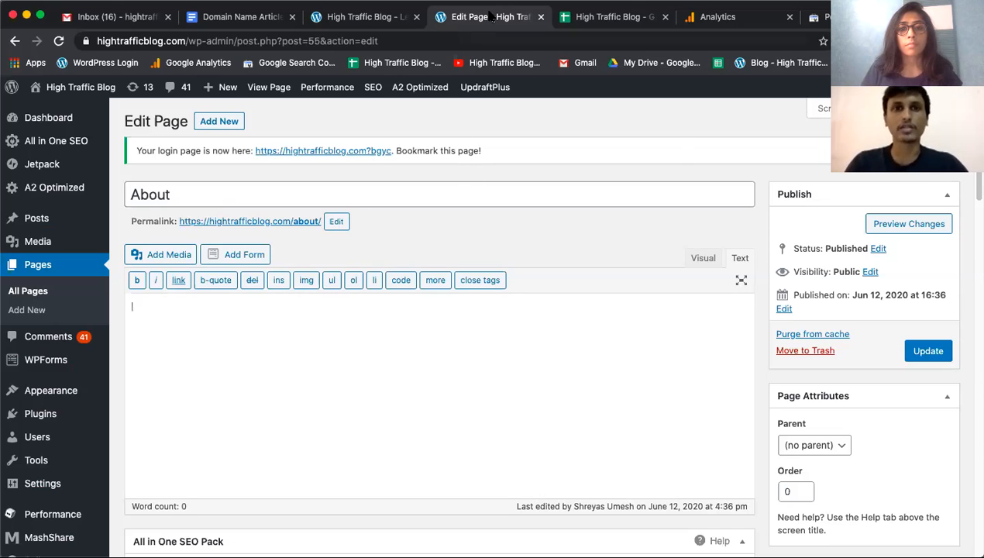
# Open digitaldeepak.com in a new browser tab and go to its About Me page.
pyautogui.rightClick(487, 16)
pyautogui.press('Escape')
pyautogui.press('super+t')
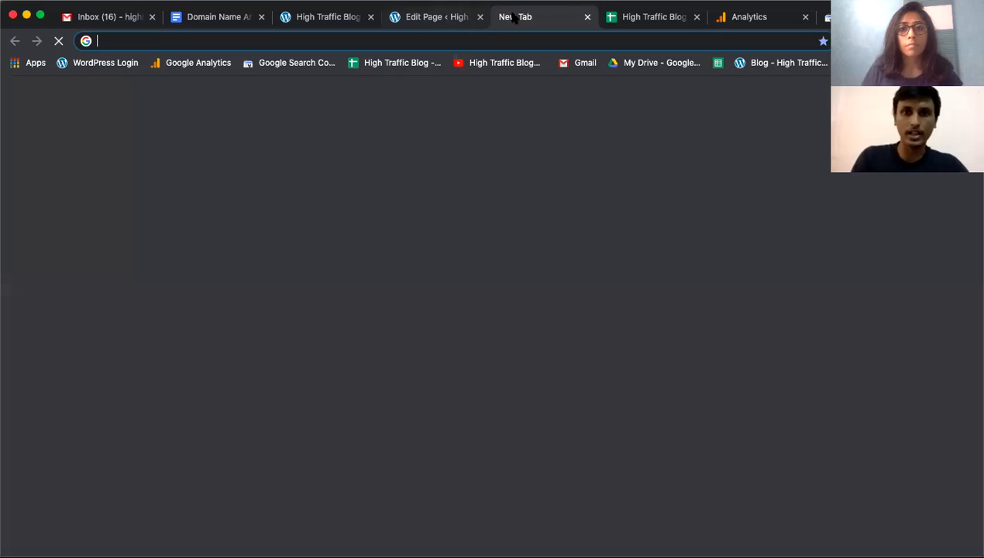
pyautogui.write('digita')
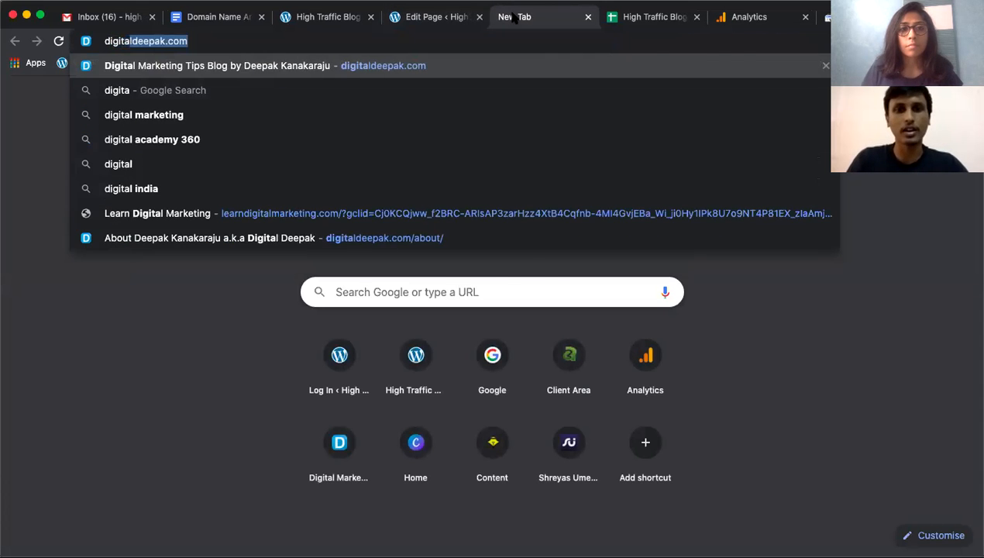
pyautogui.press('Return')
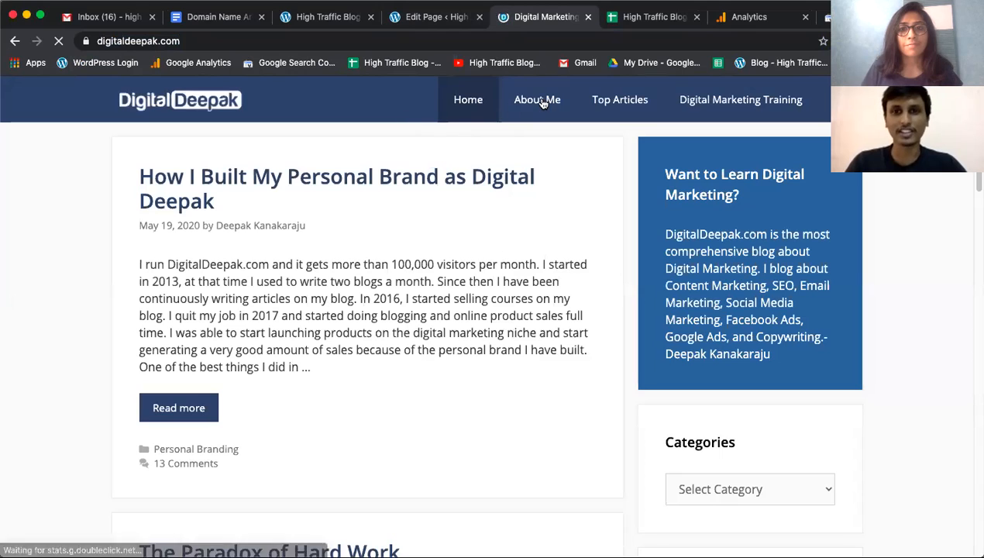
pyautogui.click(543, 103)
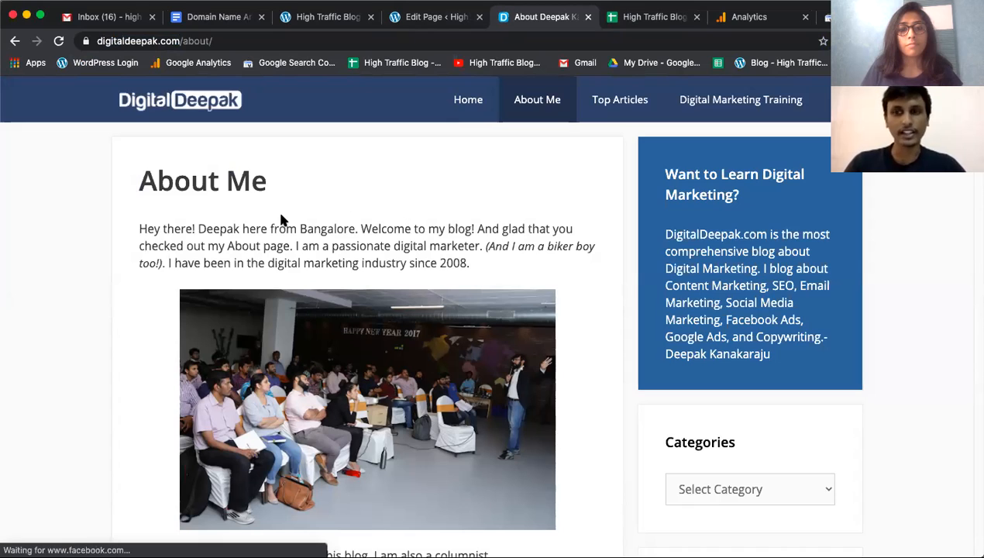
# Read through the example About Me page, from its introduction and story sections down to the contact details and comments.
pyautogui.scroll(-1, 280, 220)
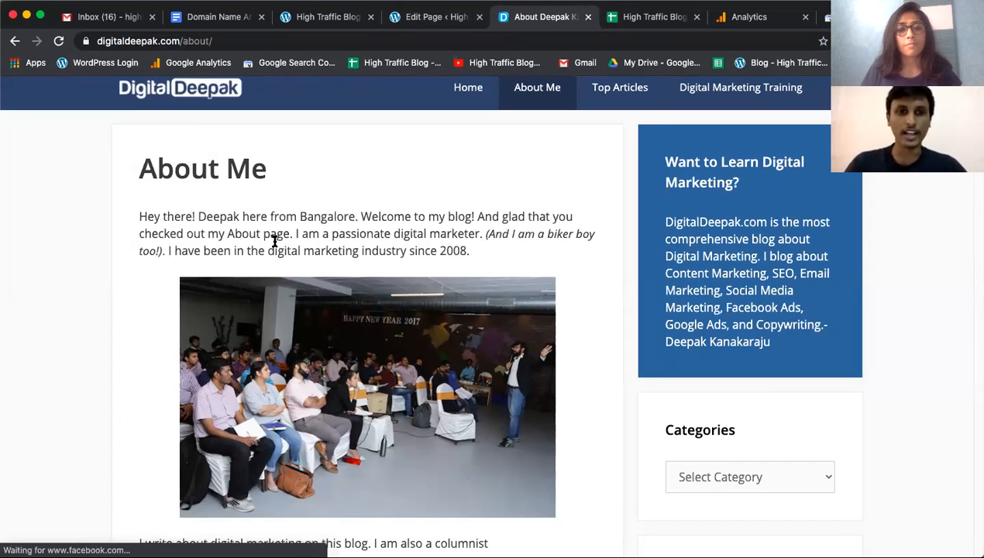
pyautogui.scroll(-5, 274, 241)
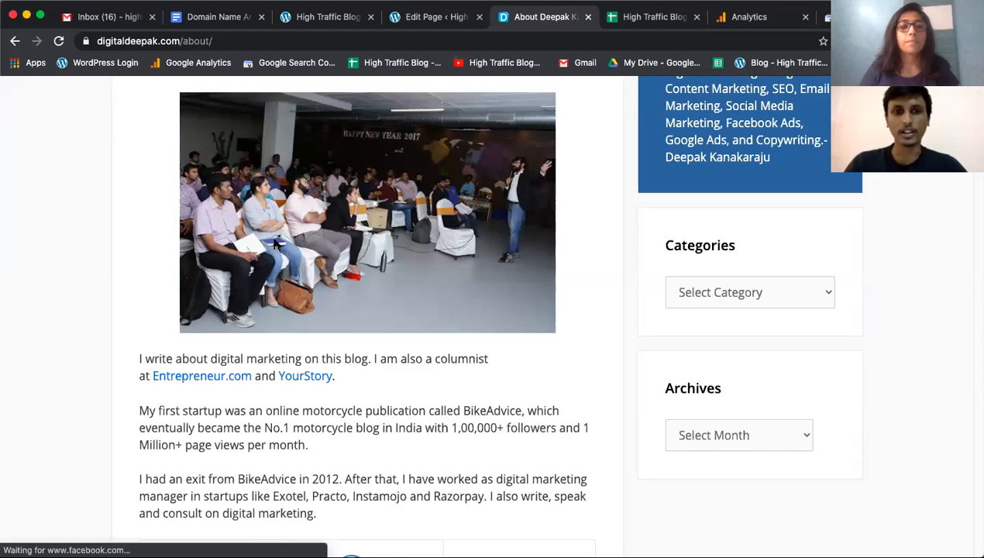
pyautogui.scroll(-2, 275, 245)
pyautogui.scroll(-8, 303, 248)
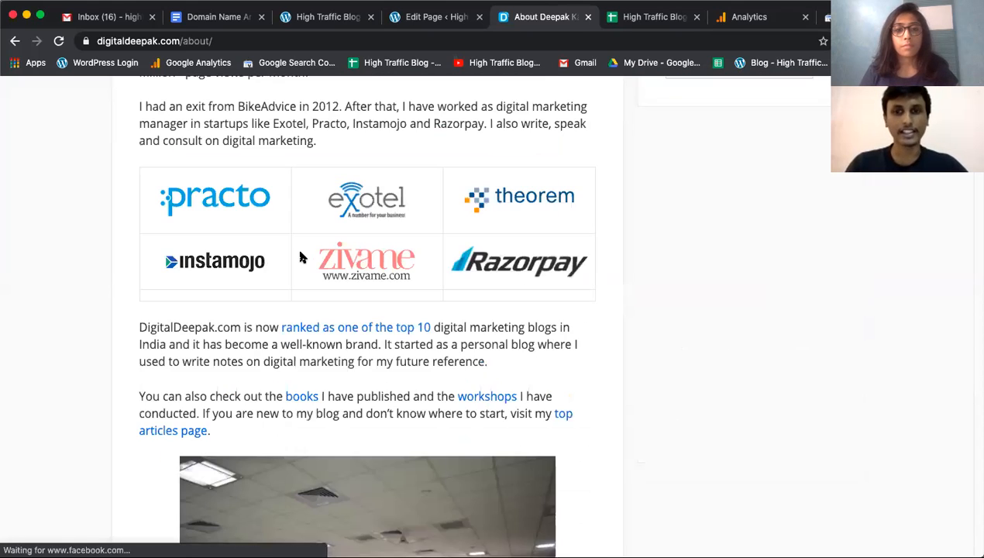
pyautogui.scroll(-4, 302, 258)
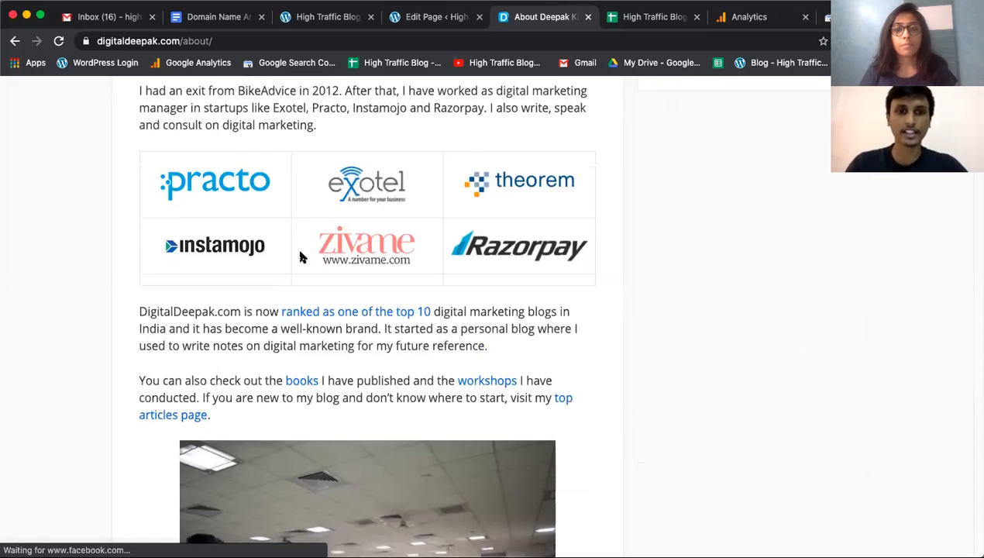
pyautogui.scroll(-5, 299, 256)
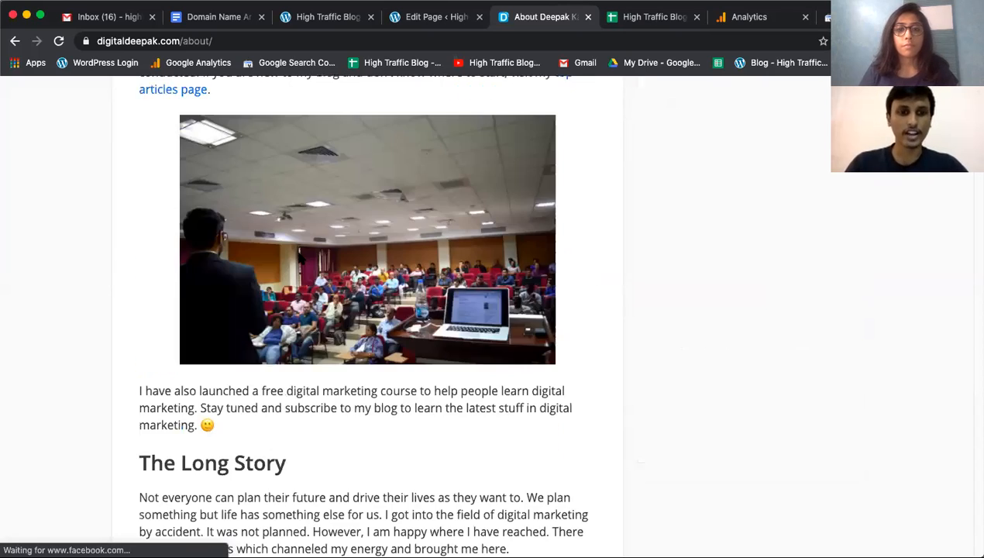
pyautogui.scroll(-8, 298, 255)
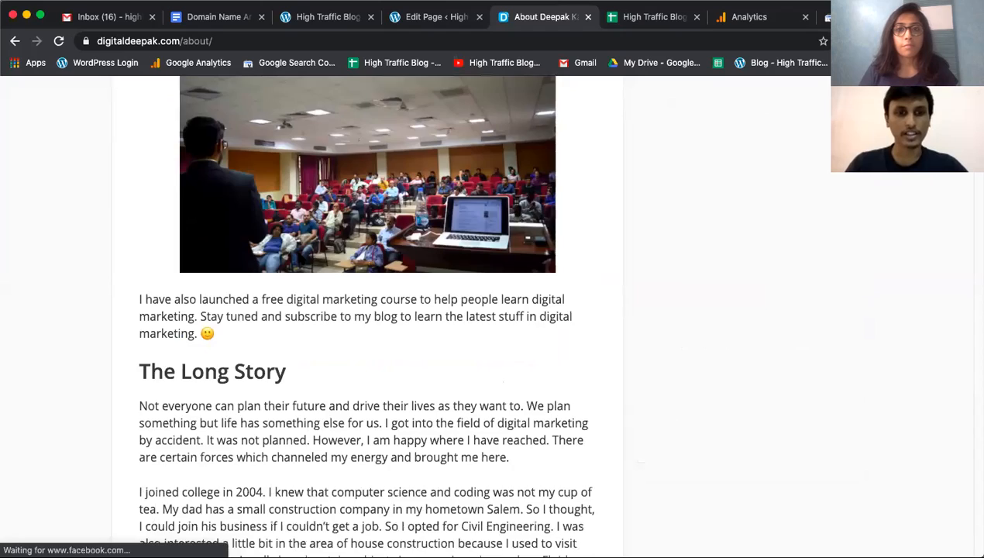
pyautogui.scroll(-5, 298, 255)
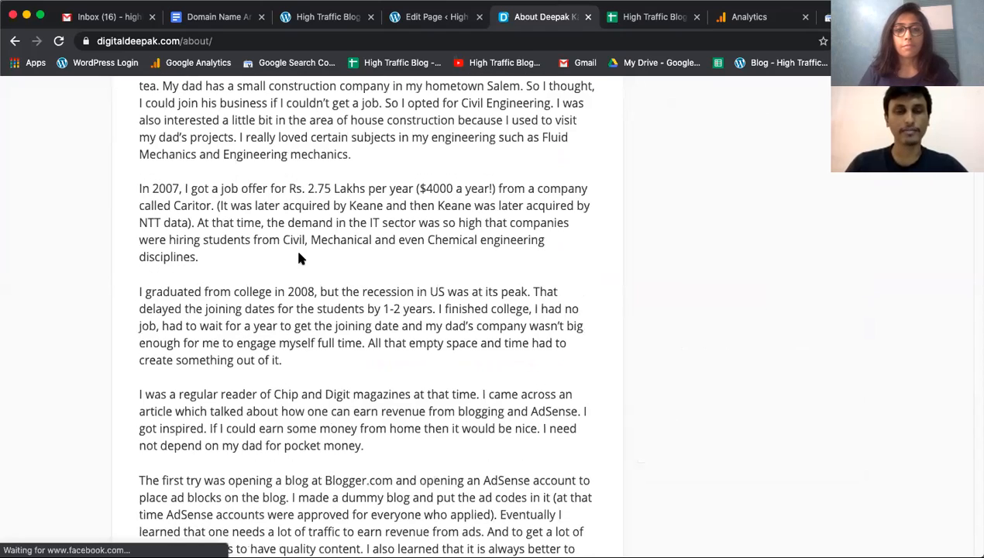
pyautogui.scroll(-10, 301, 258)
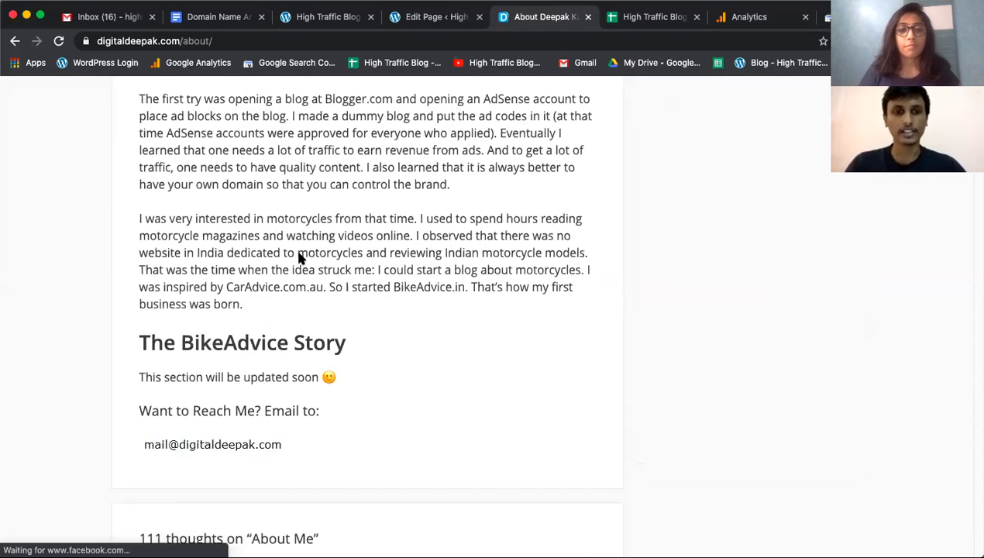
pyautogui.scroll(-7, 360, 258)
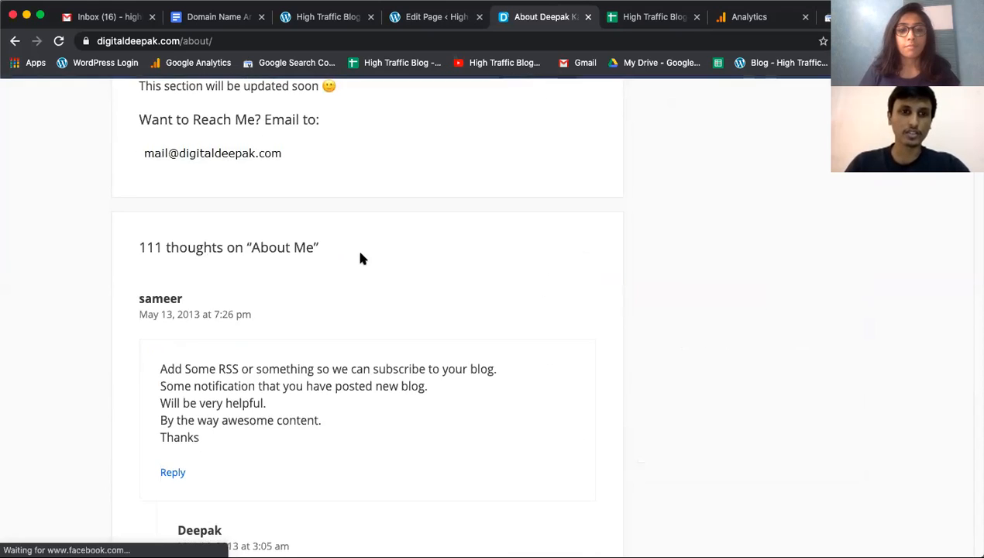
pyautogui.scroll(5, 360, 258)
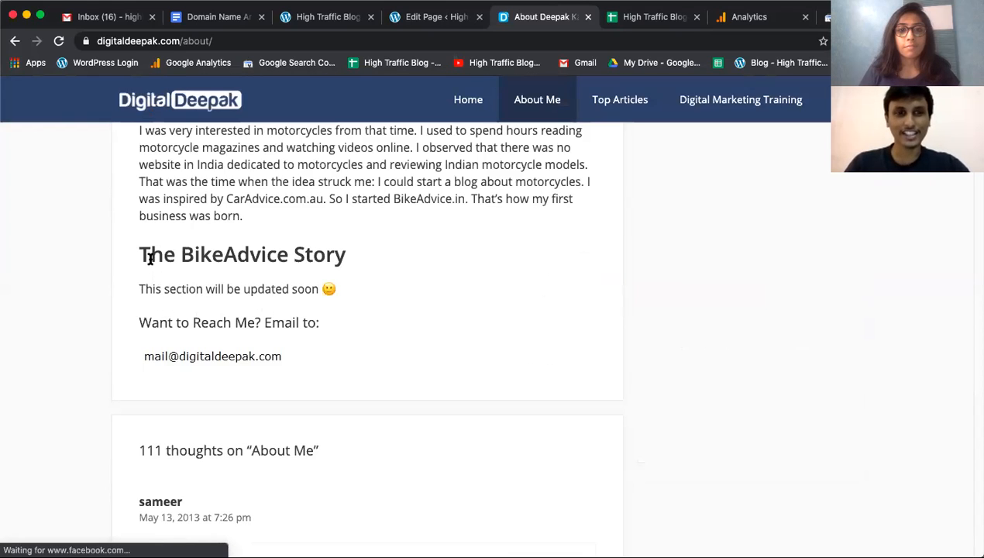
pyautogui.moveTo(140, 256); pyautogui.dragTo(353, 261)
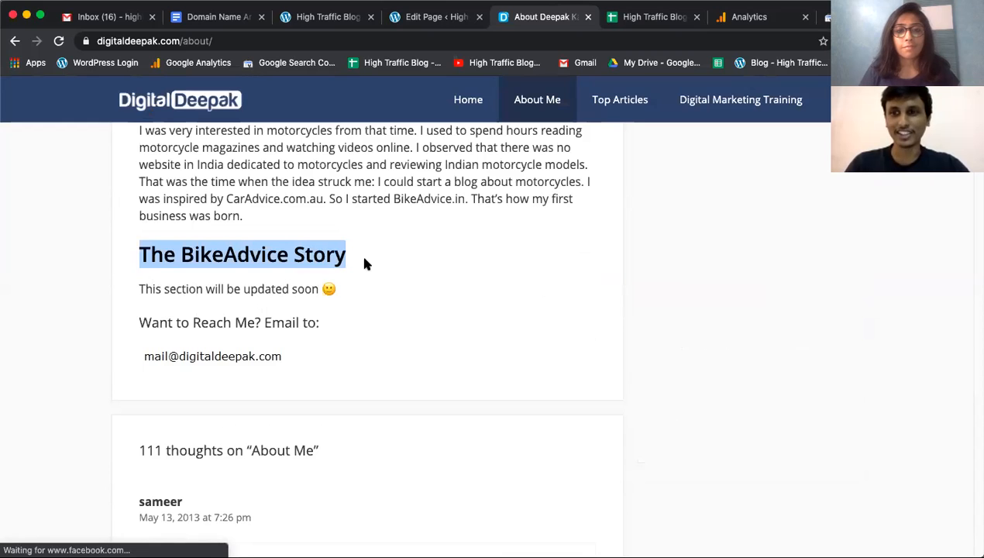
pyautogui.click(365, 264)
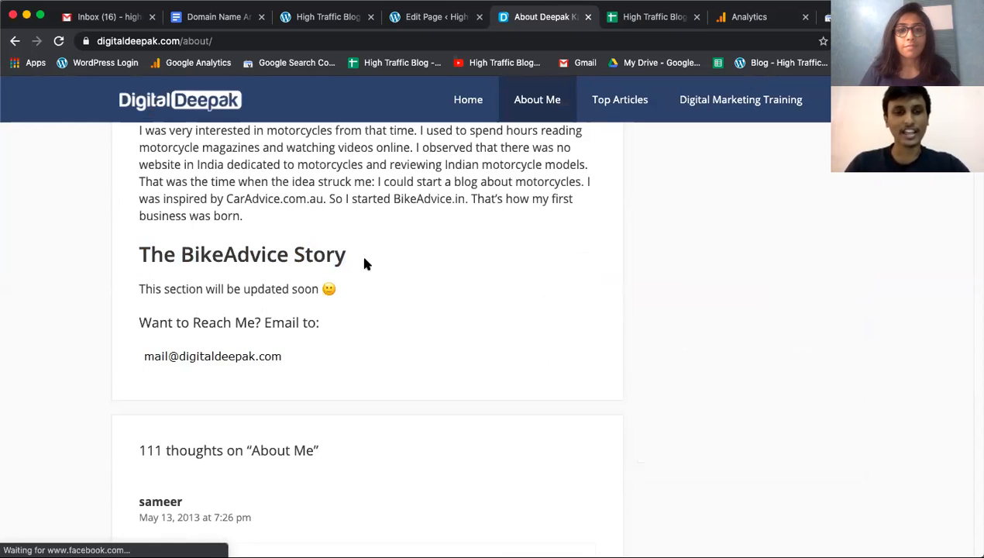
pyautogui.scroll(15, 367, 267)
pyautogui.scroll(10, 368, 271)
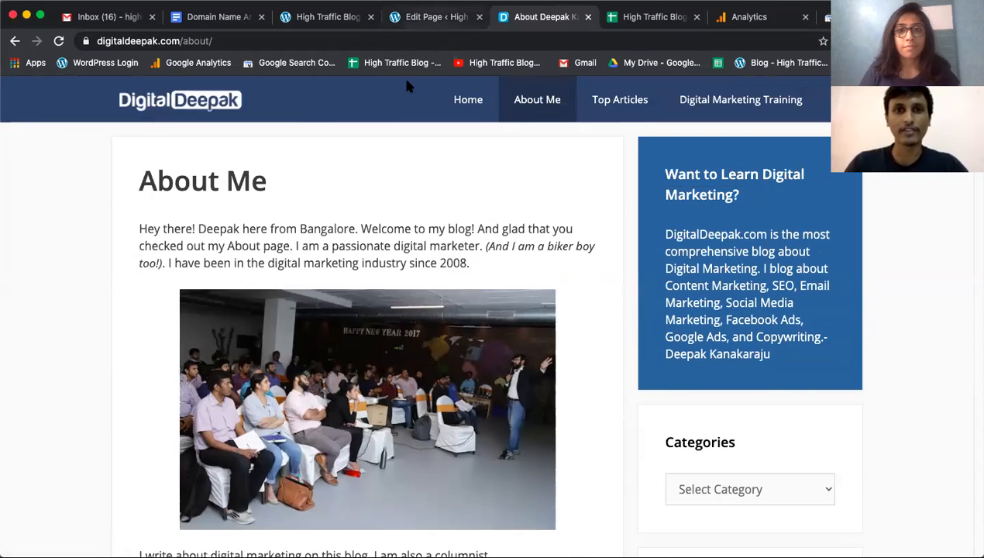
# Return to the live High Traffic Blog and review its homepage posts and the About submenu.
pyautogui.hotkey('ctrl', 'shift', 'Tab')
pyautogui.click(314, 20)
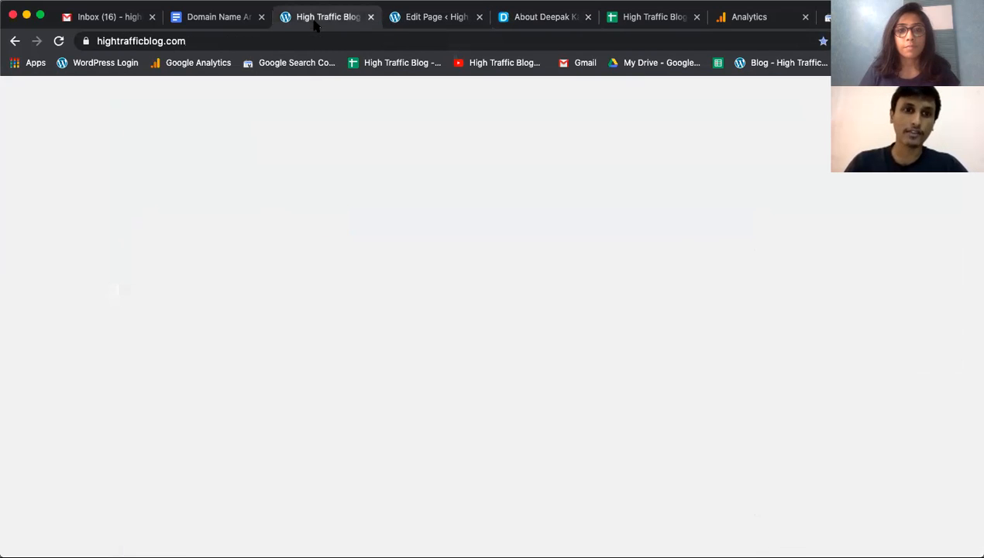
pyautogui.scroll(-5, 238, 299)
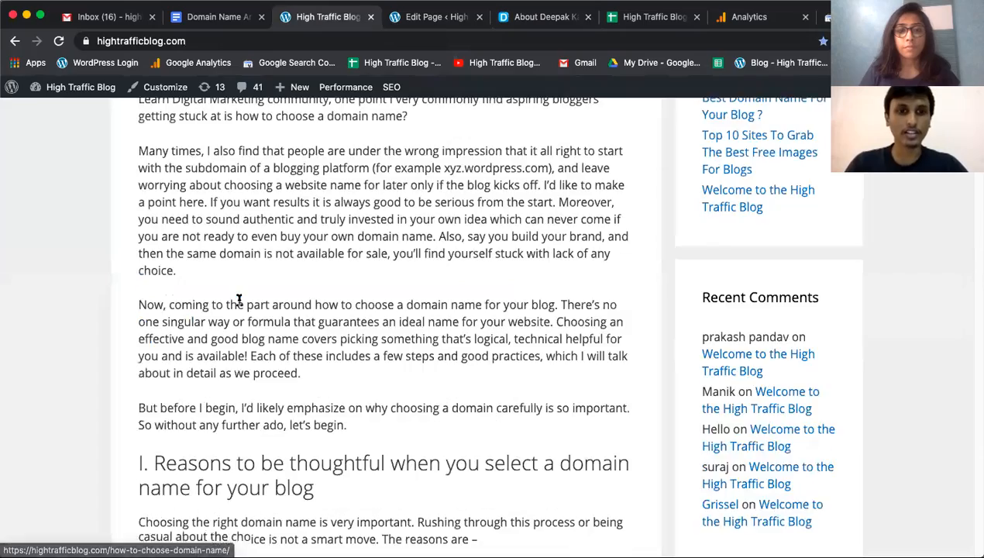
pyautogui.scroll(-20, 239, 299)
pyautogui.scroll(20, 562, 310)
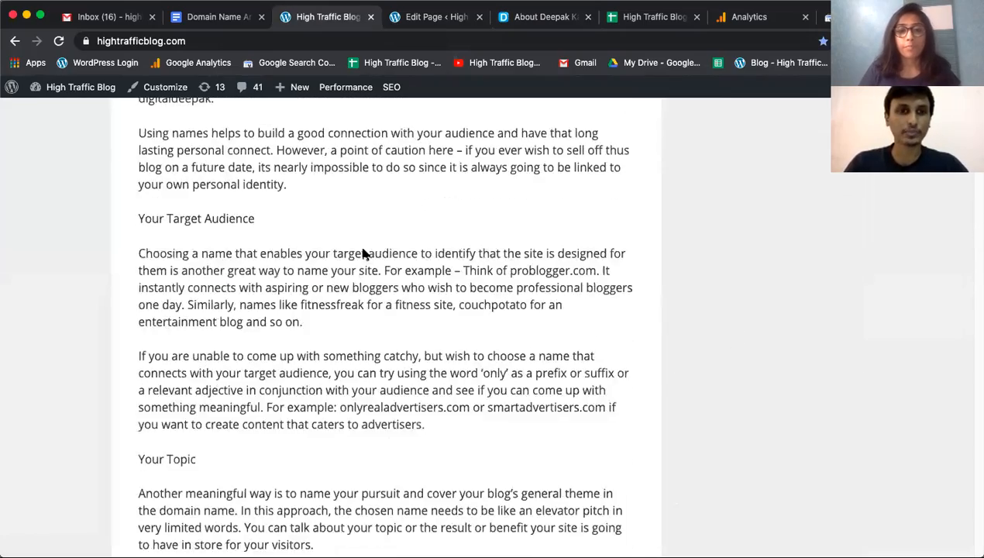
pyautogui.scroll(20, 362, 254)
pyautogui.moveTo(187, 230)
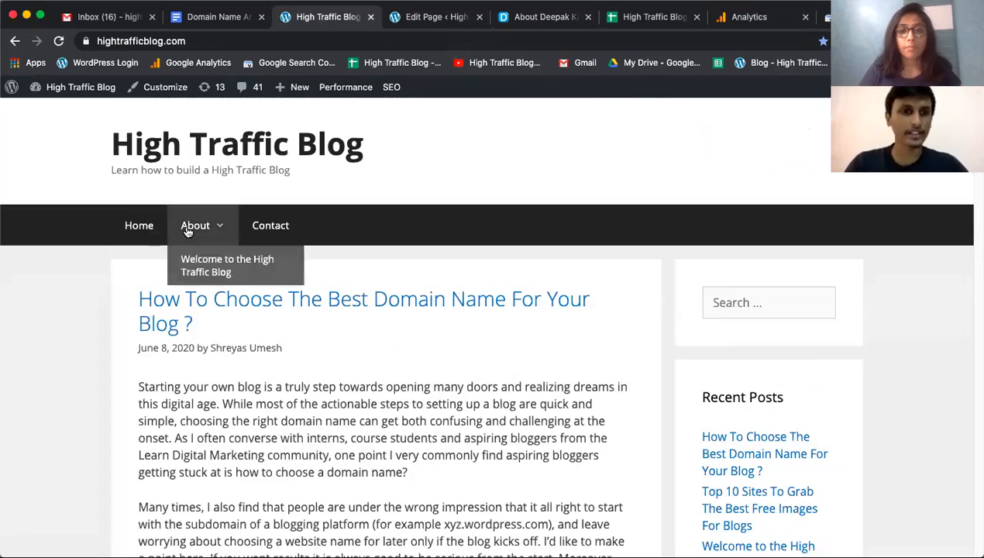
# Open the "Welcome to the High Traffic Blog" post for editing and copy its entire body text.
pyautogui.click(226, 269)
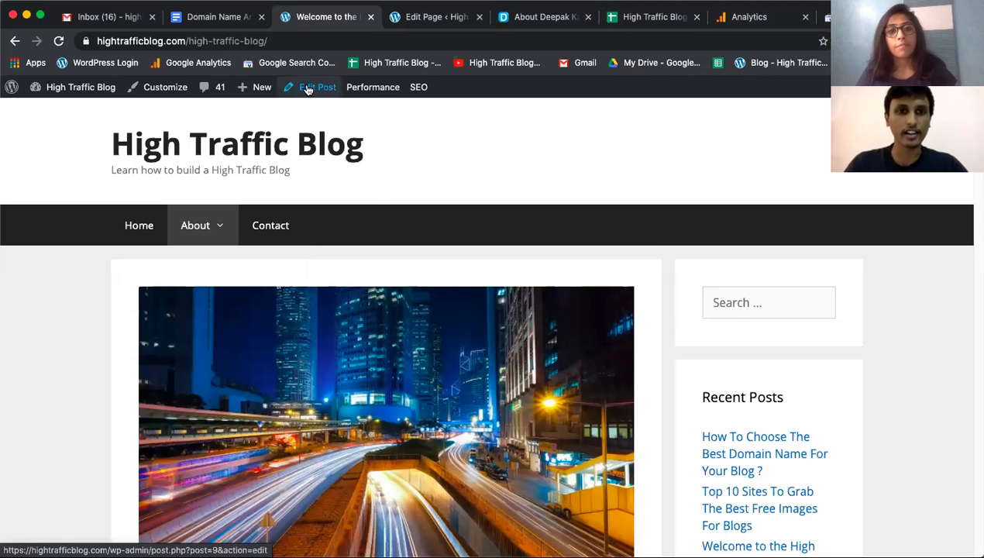
pyautogui.click(307, 89)
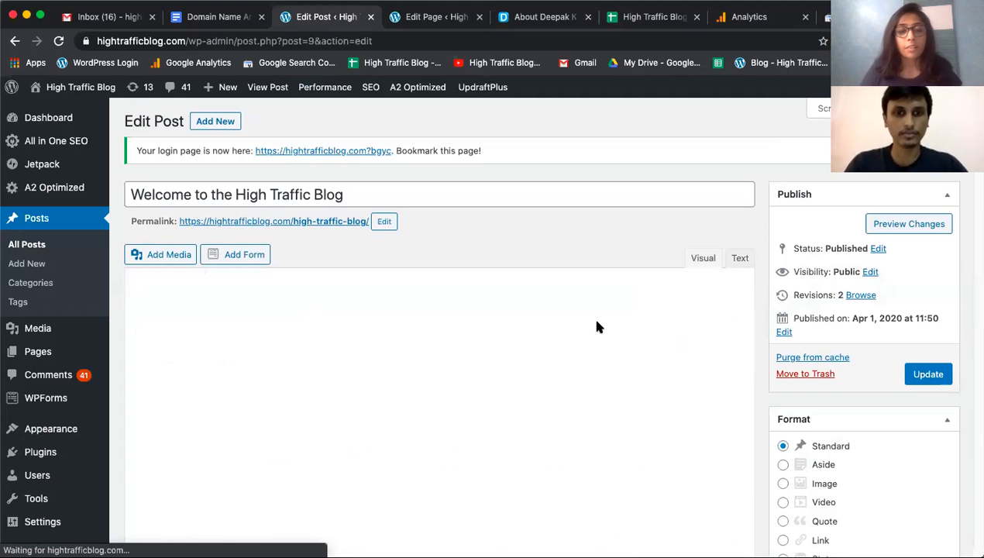
pyautogui.click(452, 370)
pyautogui.press('super+a')
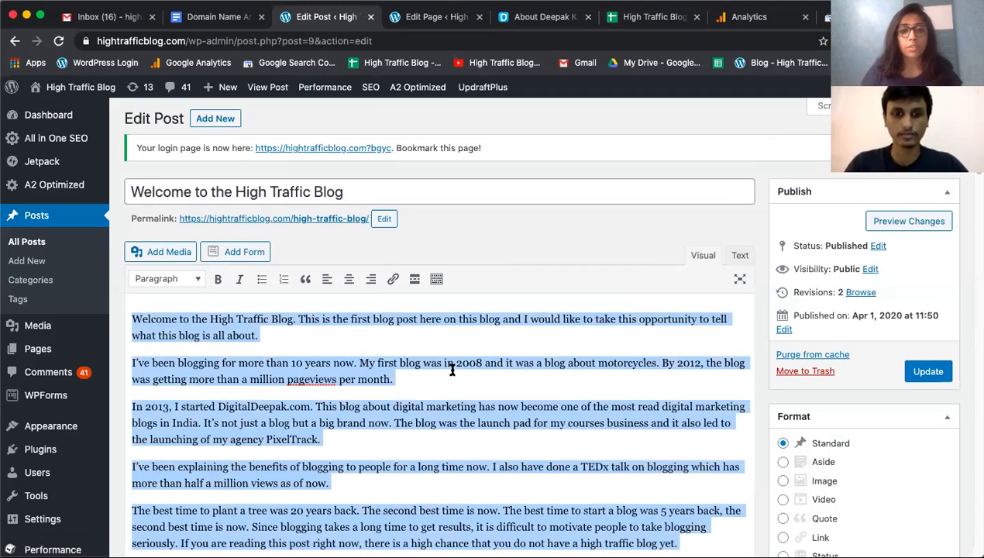
# Paste the copied welcome post text into the About page's content area and switch its editor to the visual view.
pyautogui.click(421, 21)
pyautogui.click(286, 323)
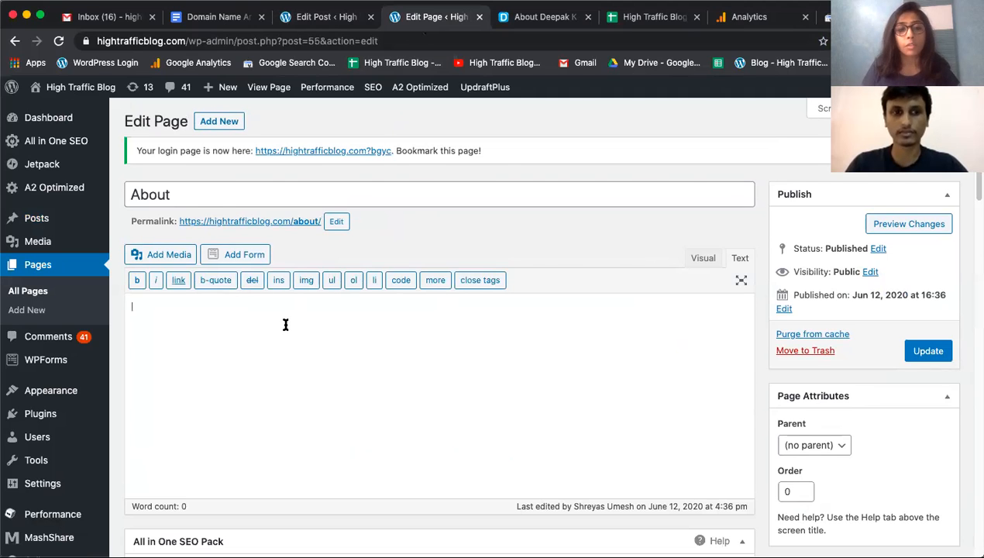
pyautogui.press('super+v')
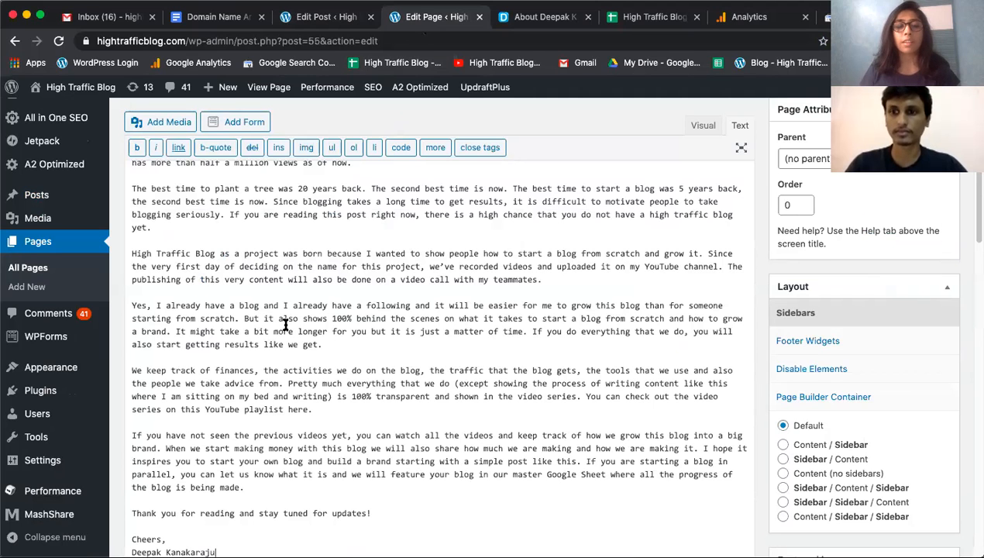
pyautogui.scroll(5, 292, 320)
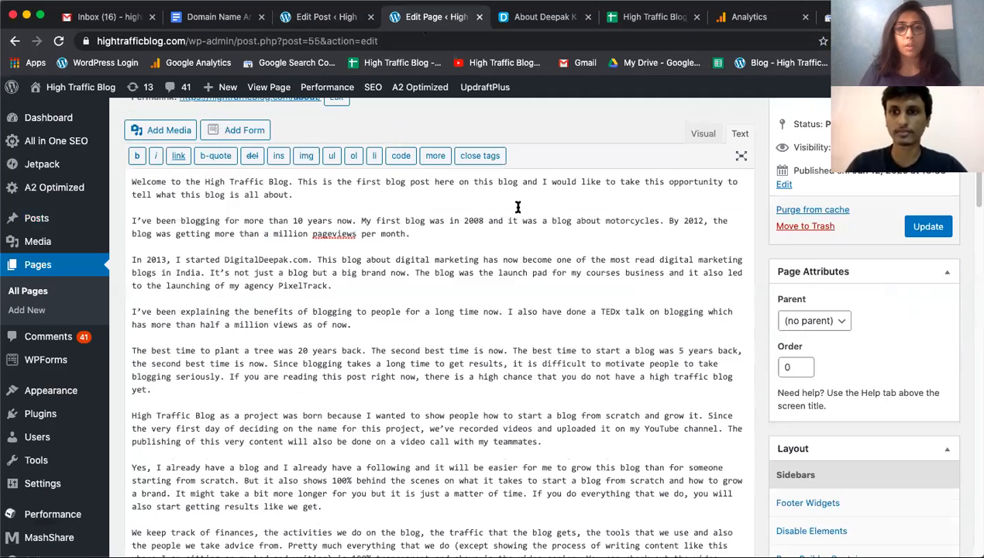
pyautogui.click(697, 134)
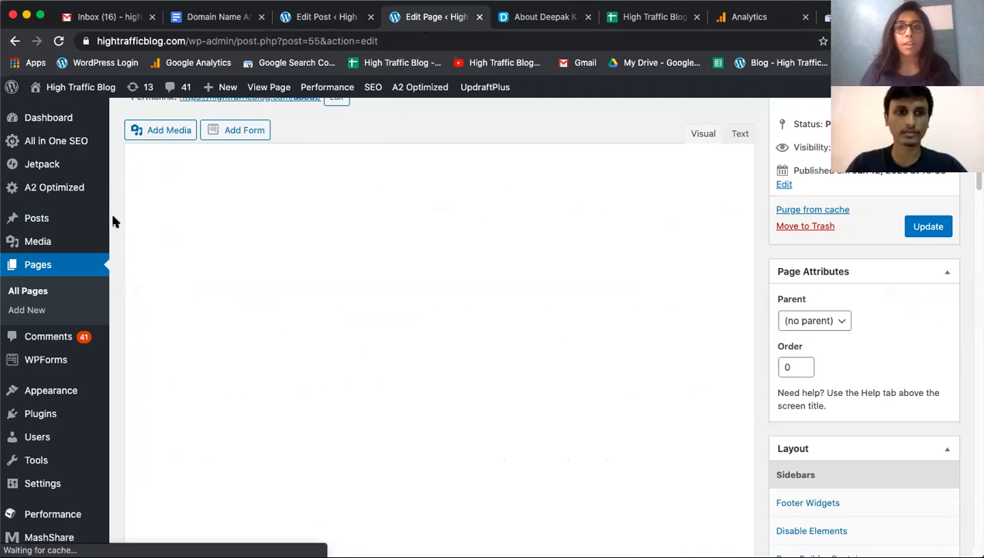
pyautogui.scroll(-10, 142, 217)
pyautogui.scroll(9, 152, 240)
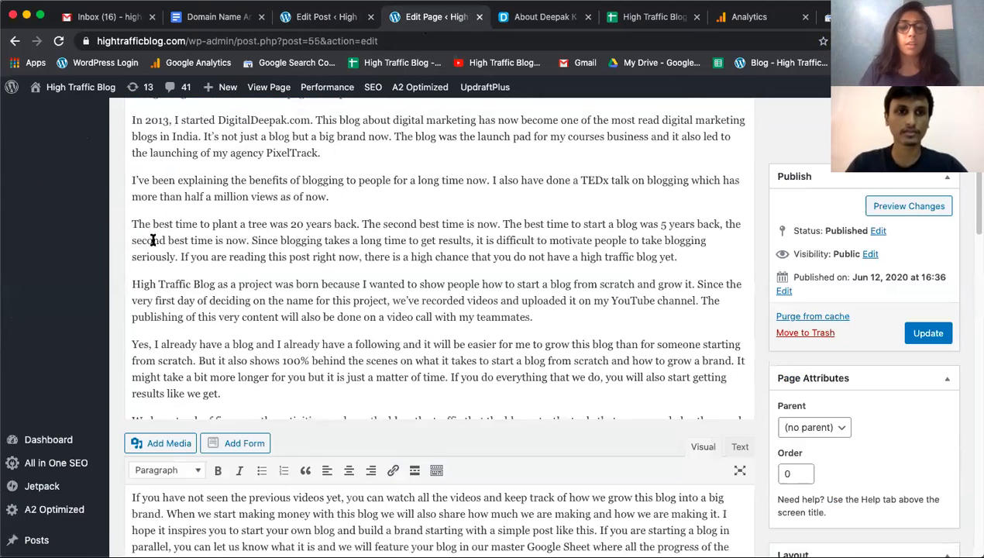
pyautogui.scroll(3, 147, 240)
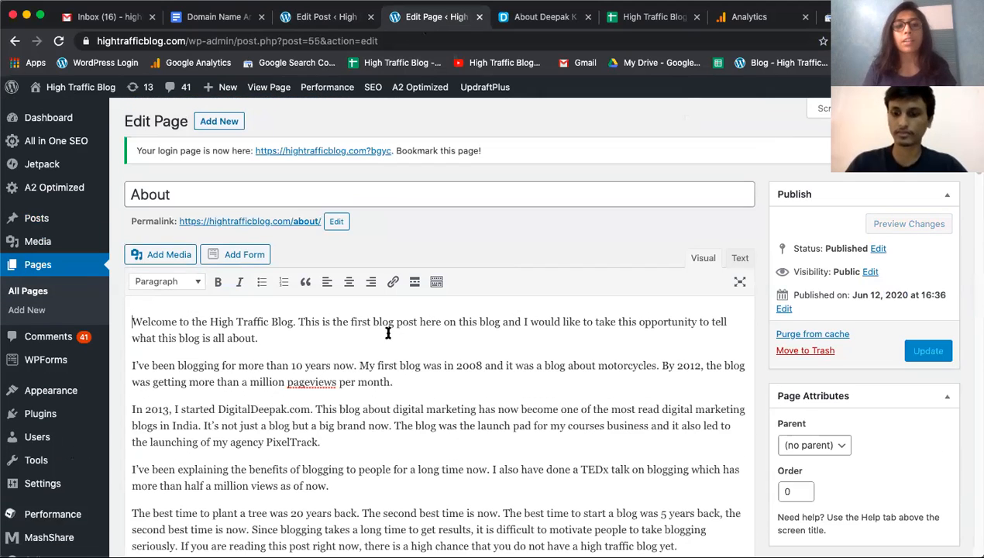
# Add space above the About page's first paragraph and insert hightrafficblog.jpg from the media library there.
pyautogui.press('Return')
pyautogui.press('Return')
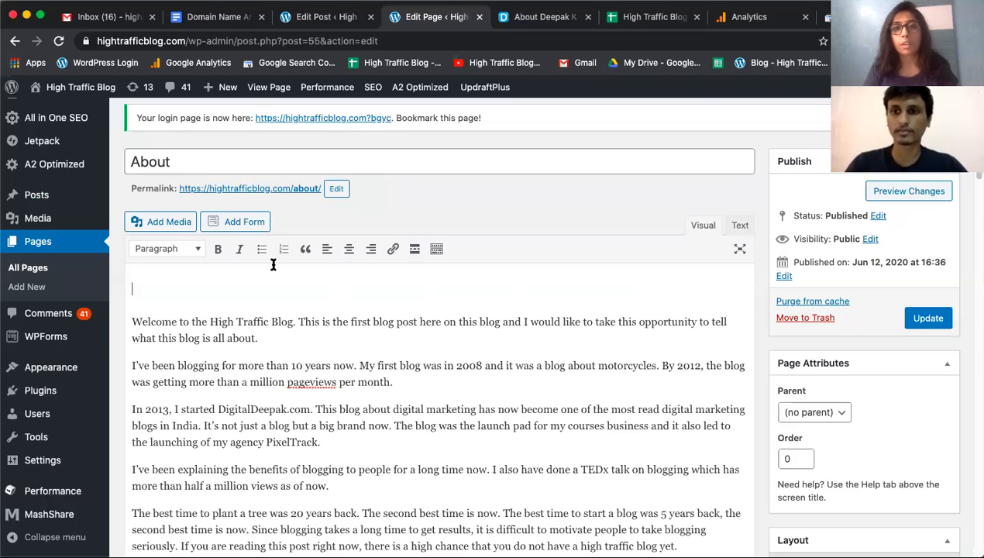
pyautogui.click(136, 225)
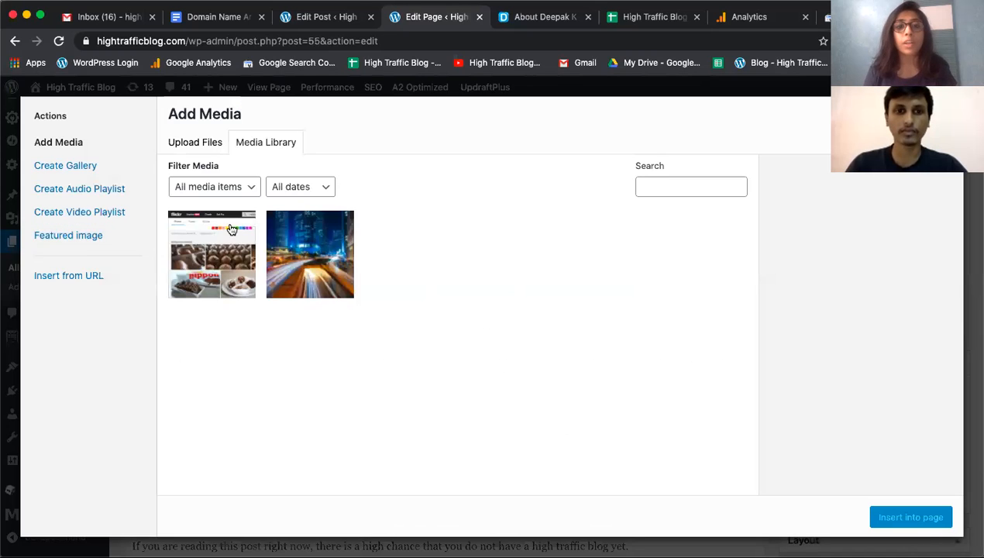
pyautogui.click(295, 258)
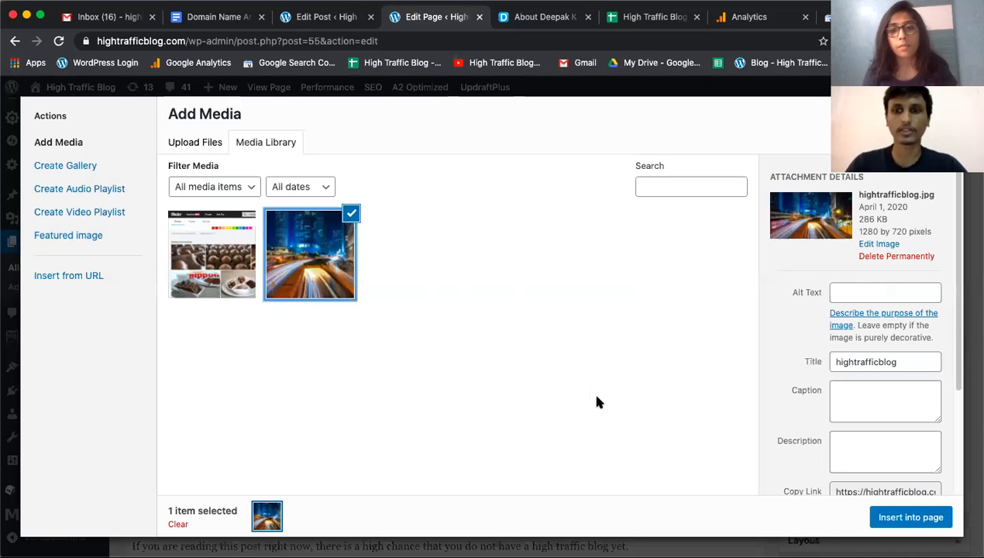
pyautogui.click(898, 517)
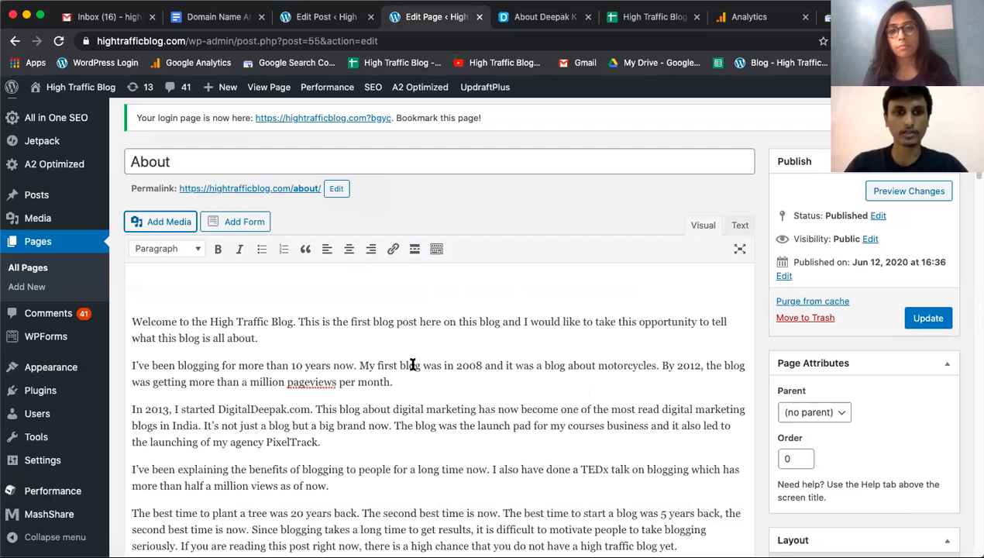
# Centre-align the city image at the start of the About page and update the page.
pyautogui.click(290, 322)
pyautogui.scroll(-1, 380, 368)
pyautogui.moveTo(337, 380); pyautogui.dragTo(463, 450)
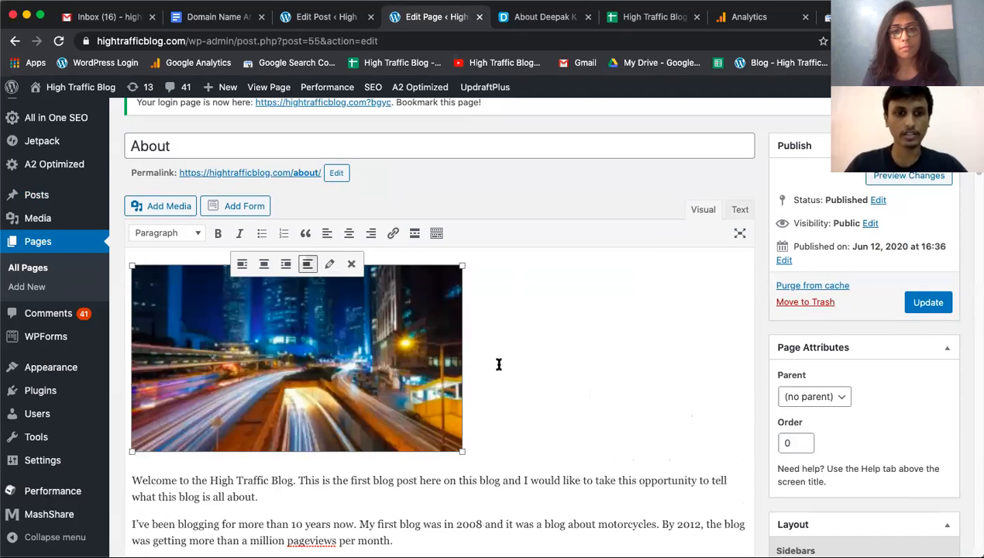
pyautogui.click(266, 268)
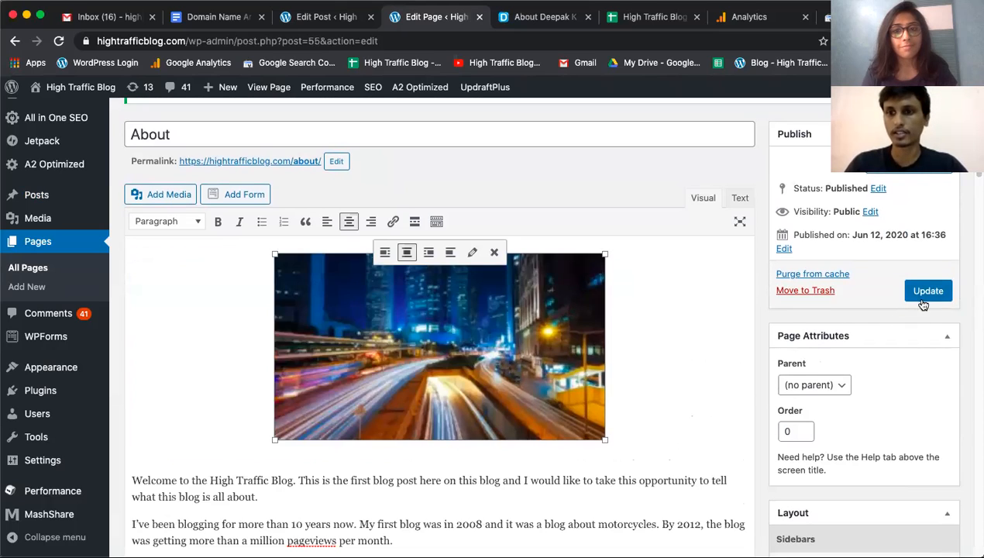
pyautogui.click(924, 294)
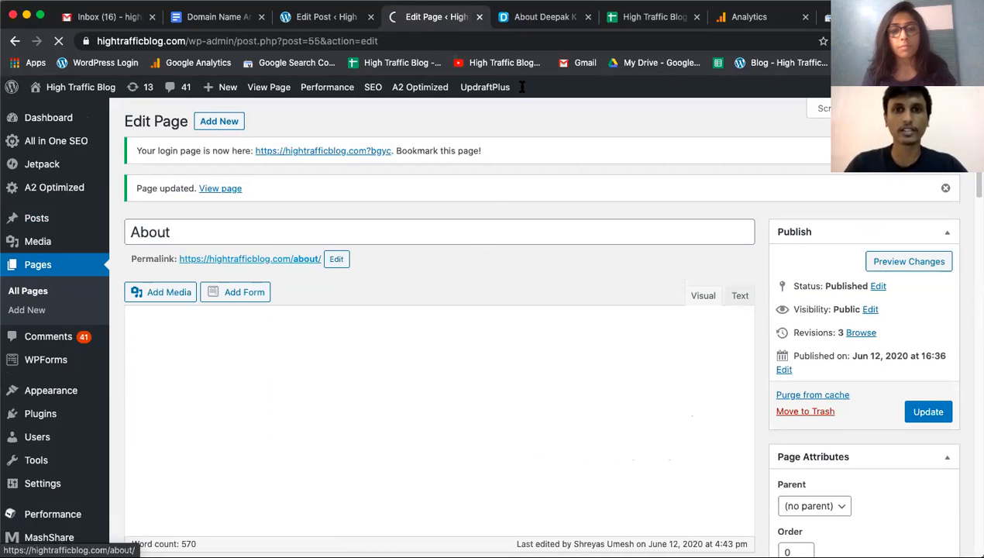
# Close the example site's tab, review the published About page from its image to the sign-off, and return to the blog's homepage.
pyautogui.click(587, 16)
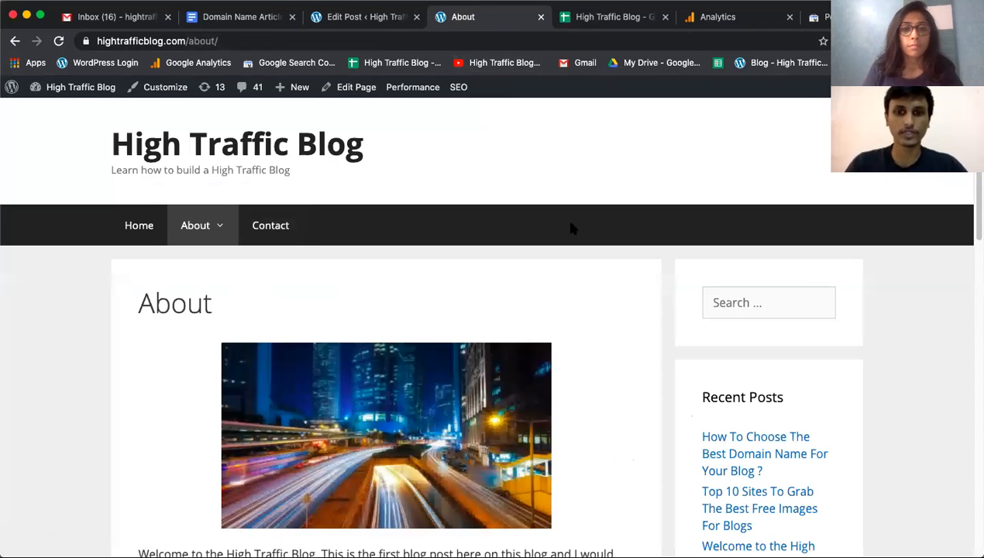
pyautogui.scroll(-1, 572, 228)
pyautogui.scroll(-2, 574, 228)
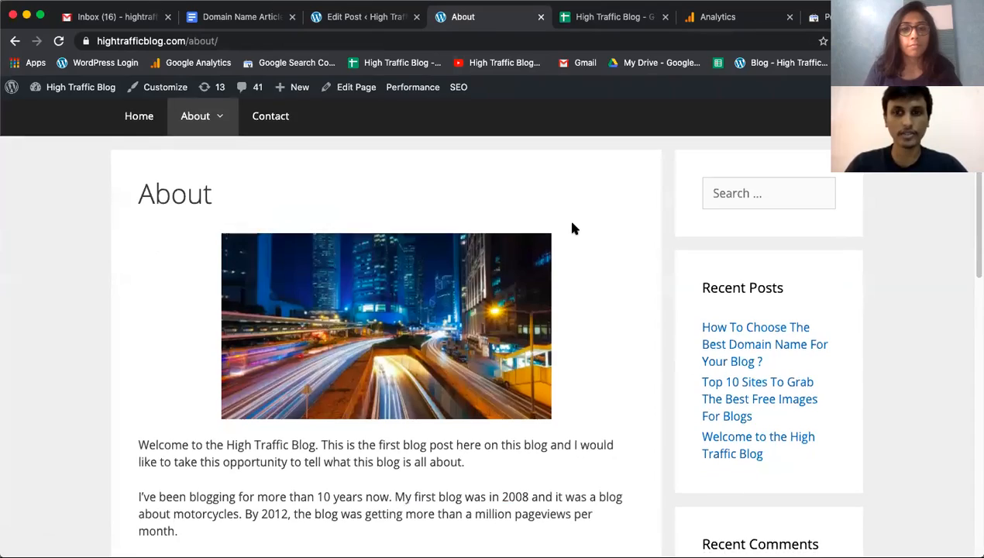
pyautogui.scroll(-2, 574, 228)
pyautogui.scroll(-10, 573, 227)
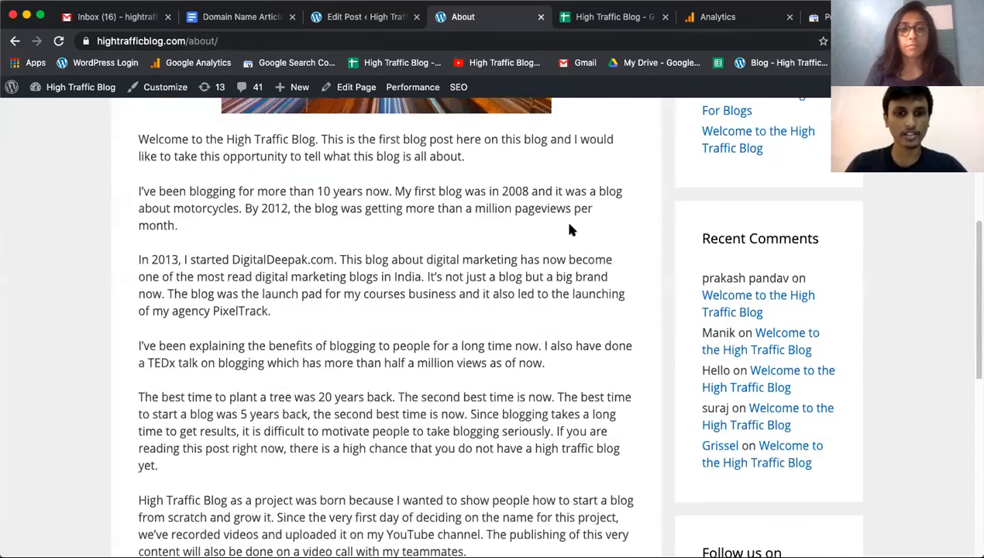
pyautogui.scroll(-3, 569, 228)
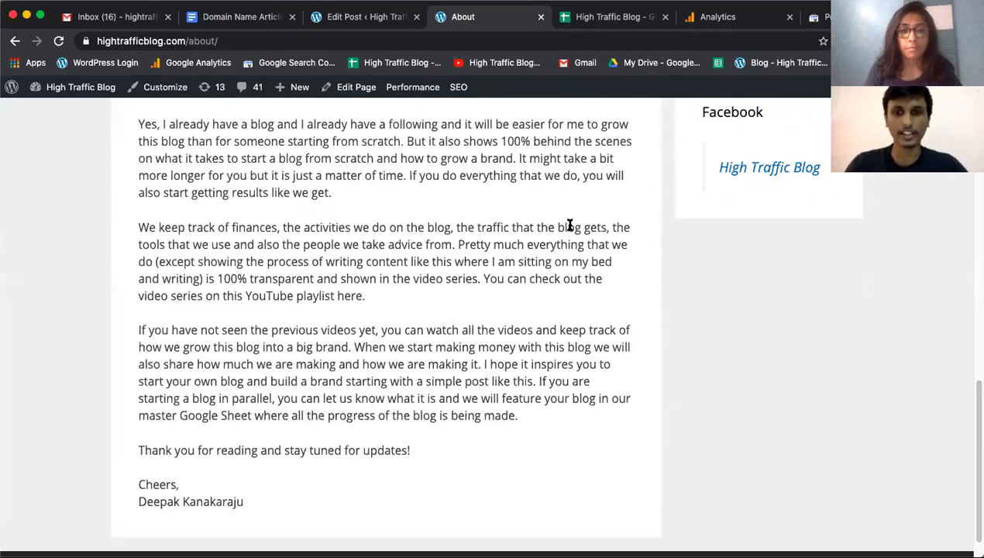
pyautogui.scroll(16, 569, 224)
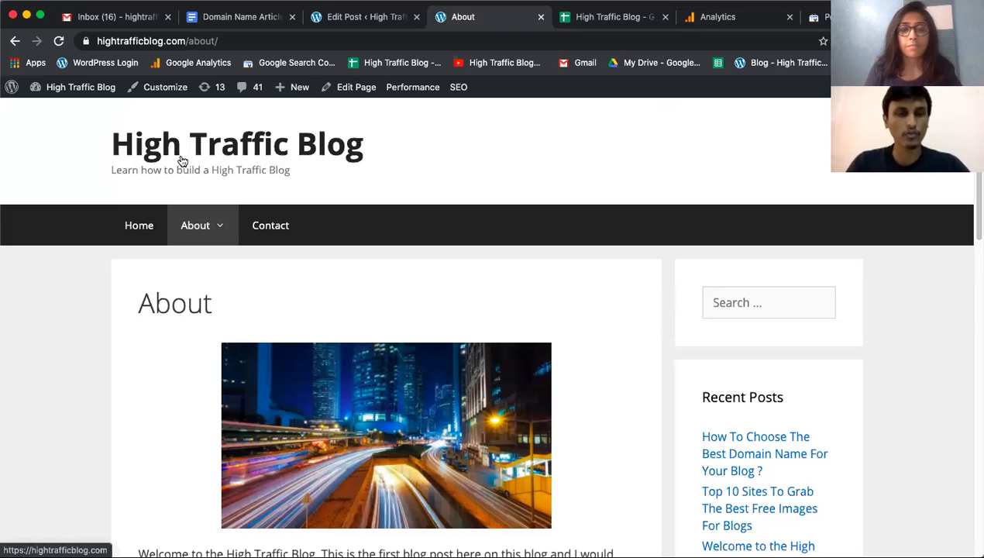
pyautogui.click(166, 157)
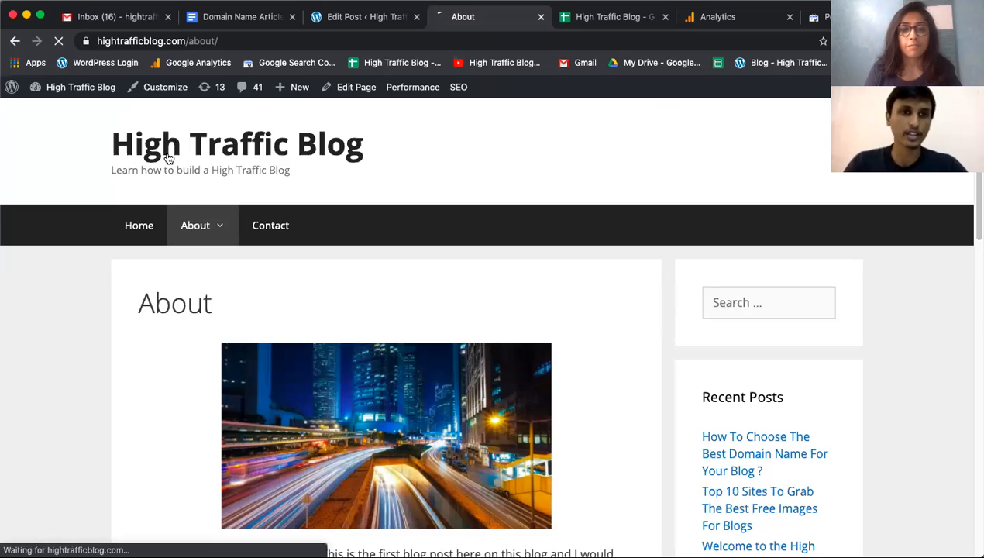
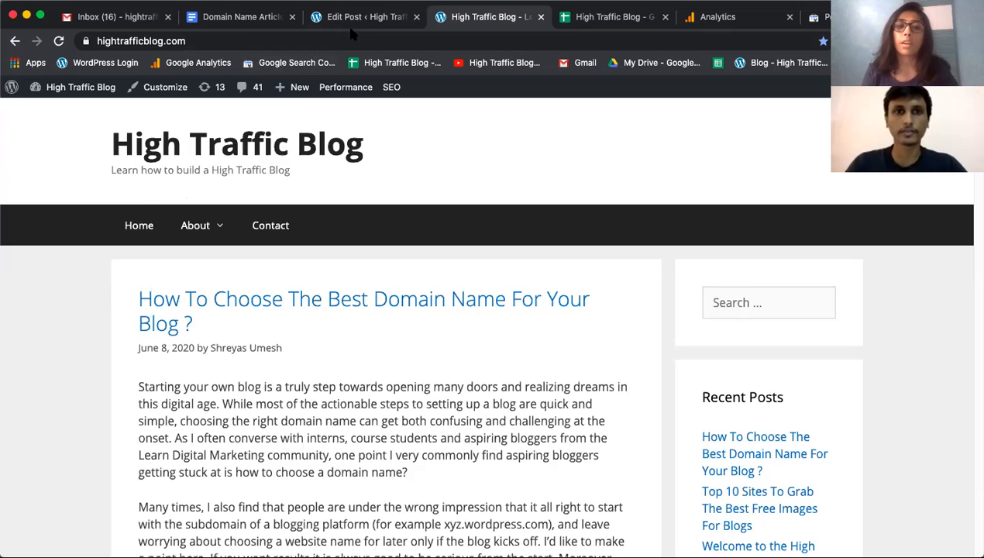
# In a new browser tab beside the post editor, search Google for "facebook page widget" and open Facebook's Page Plugin documentation.
pyautogui.hotkey('ctrl', 'shift', 'Tab')
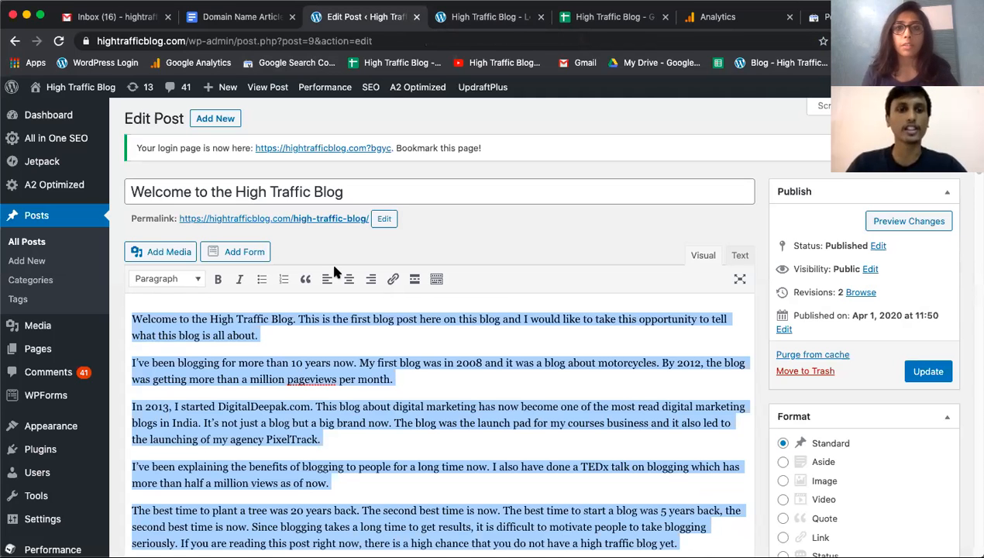
pyautogui.click(373, 379)
pyautogui.scroll(-1, 404, 366)
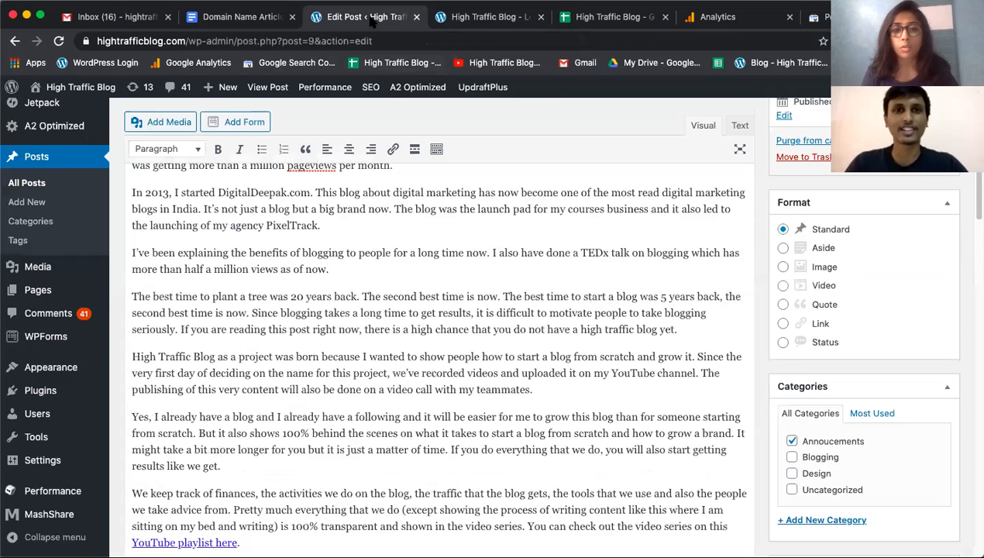
pyautogui.rightClick(374, 20)
pyautogui.click(380, 24)
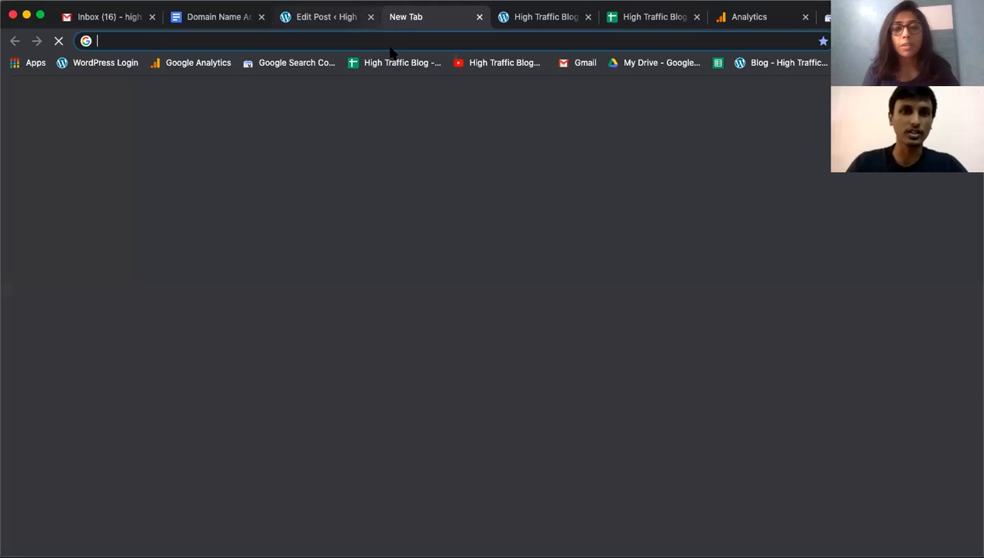
pyautogui.write('face')
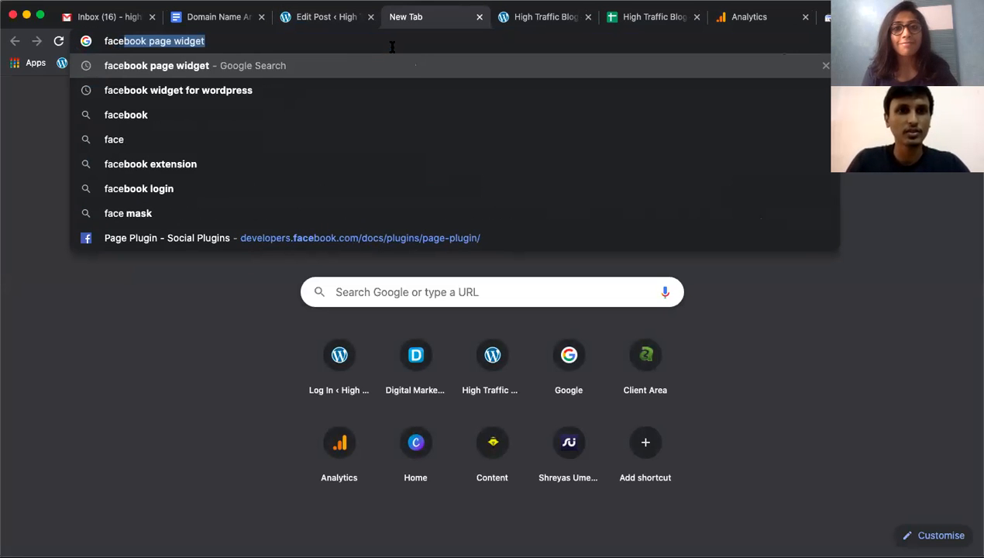
pyautogui.press('Return')
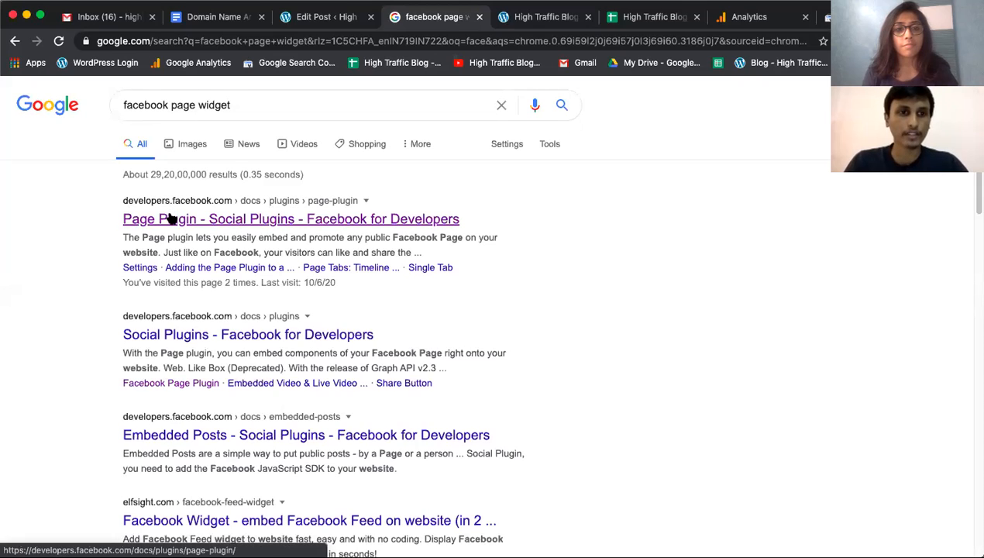
pyautogui.click(169, 218)
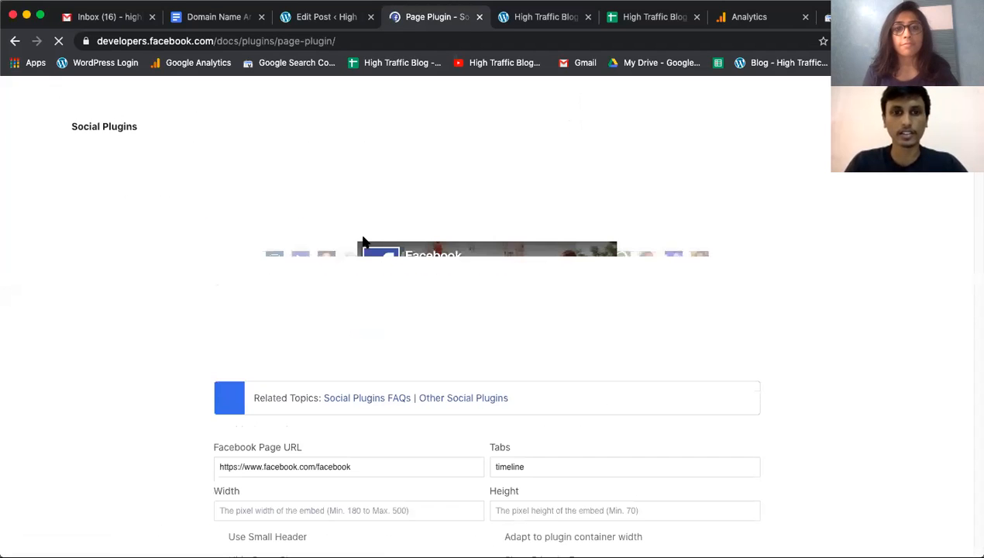
pyautogui.click(542, 16)
pyautogui.click(441, 16)
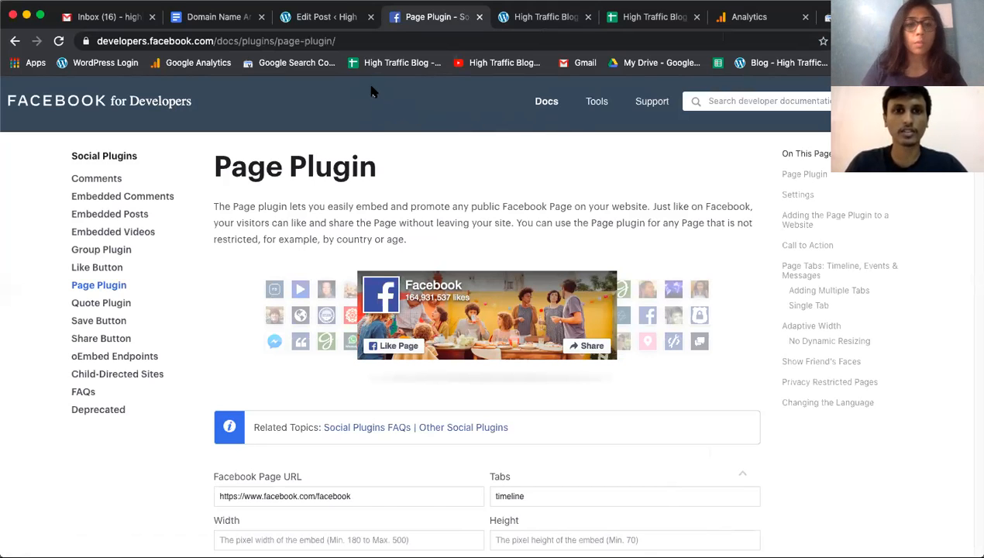
pyautogui.scroll(-2, 467, 208)
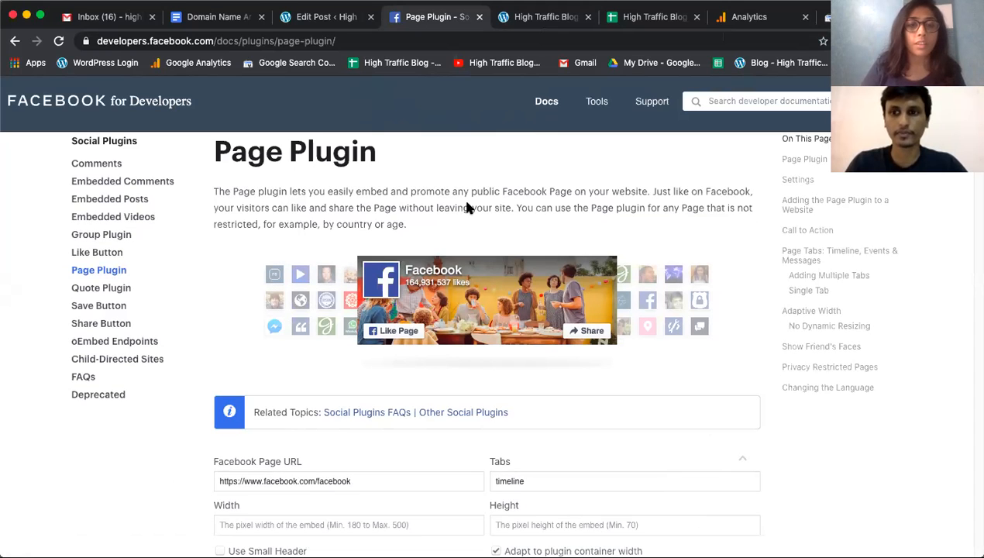
pyautogui.scroll(-3, 469, 209)
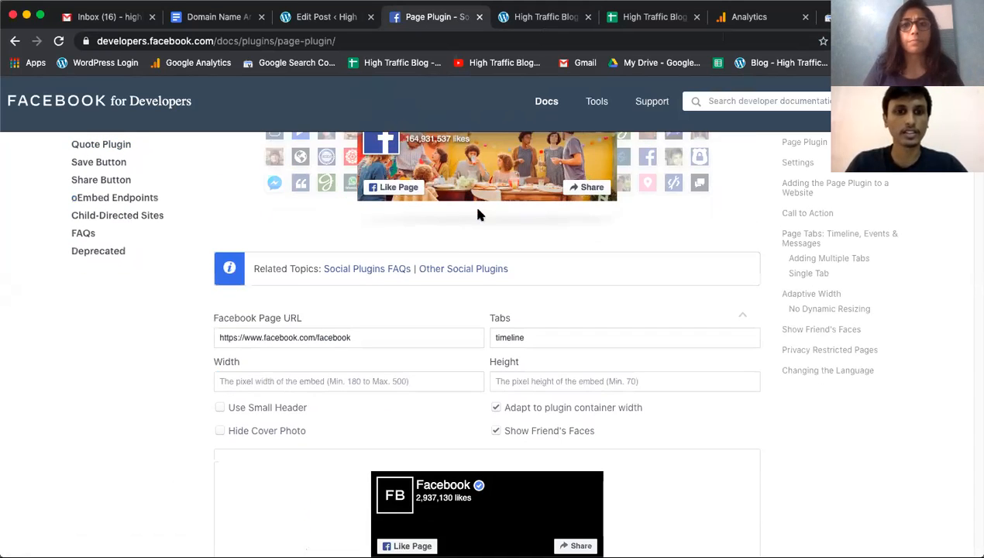
pyautogui.scroll(-3, 325, 329)
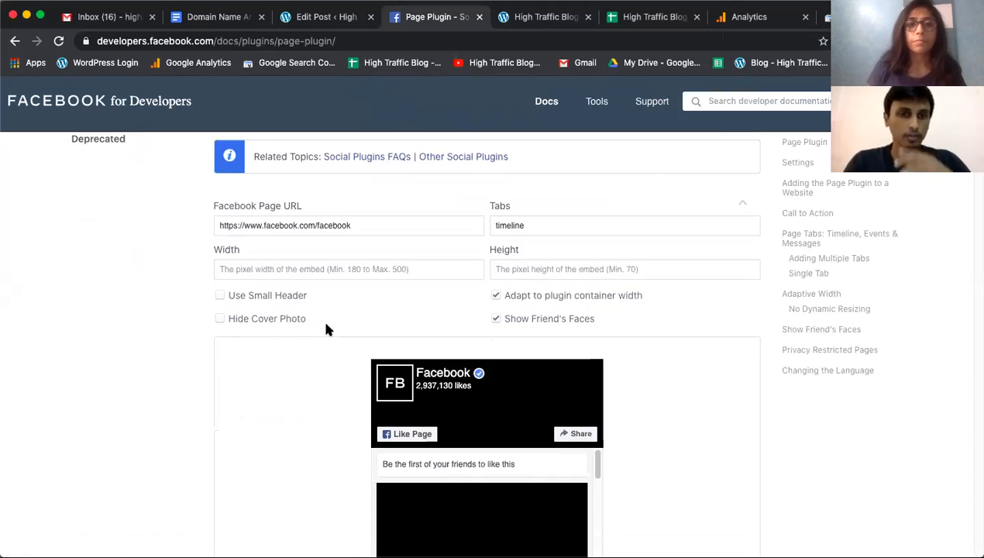
pyautogui.click(258, 224)
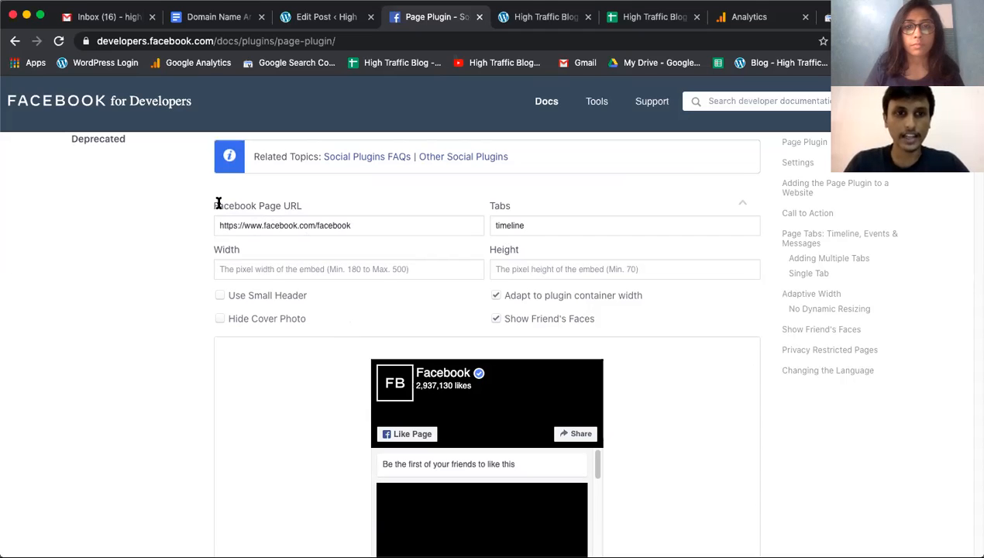
pyautogui.press('super+a')
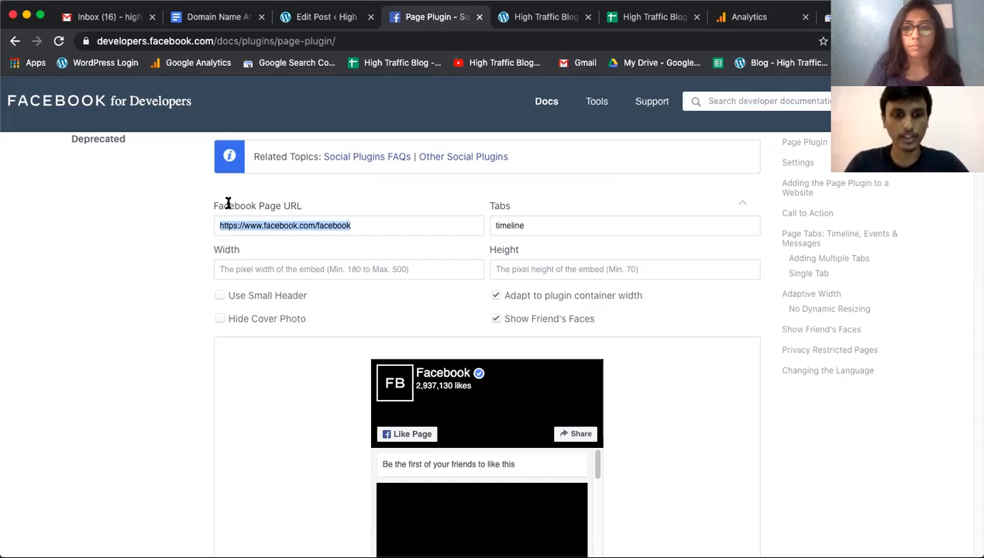
pyautogui.write('https://www.facebook.com/blog.hightraffic/')
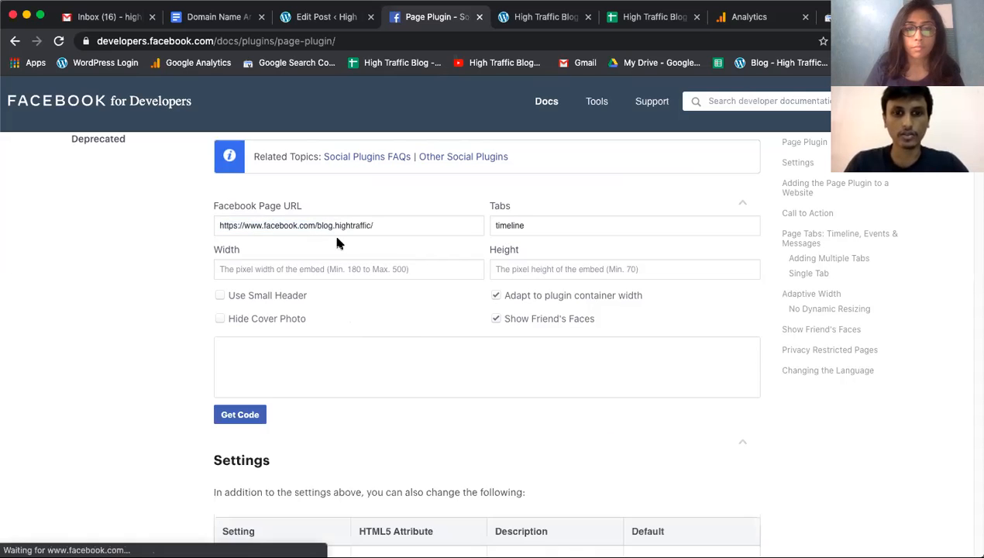
pyautogui.scroll(-1, 455, 313)
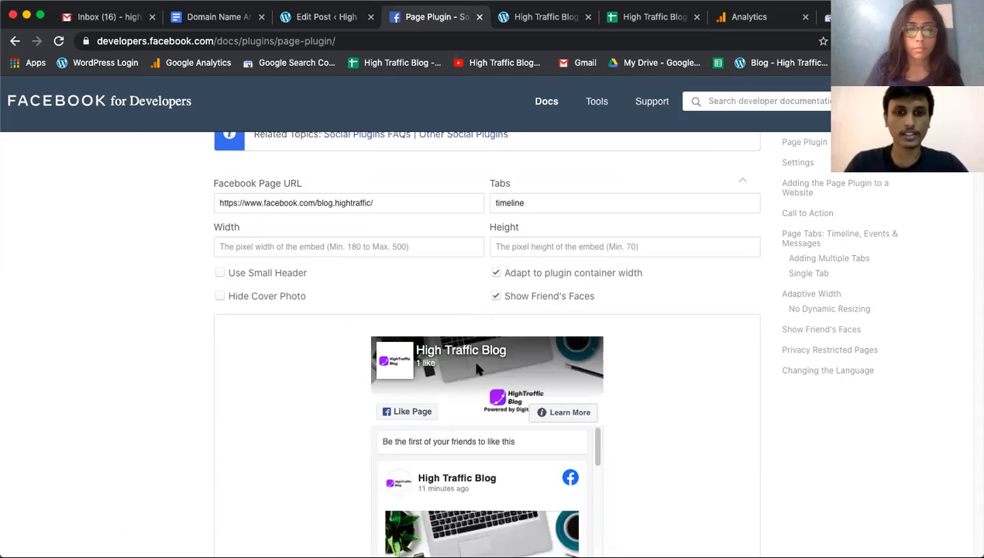
pyautogui.scroll(-2, 453, 380)
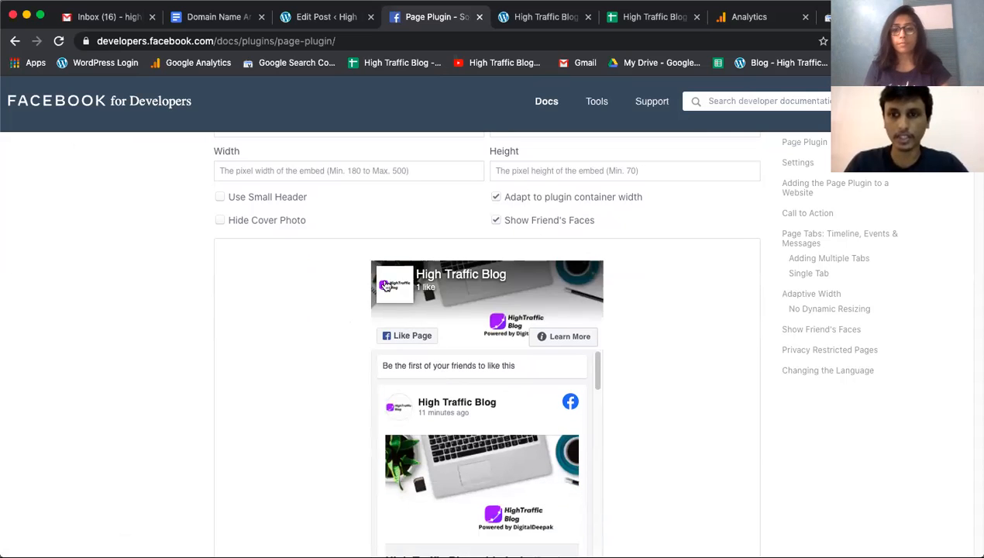
pyautogui.scroll(2, 497, 331)
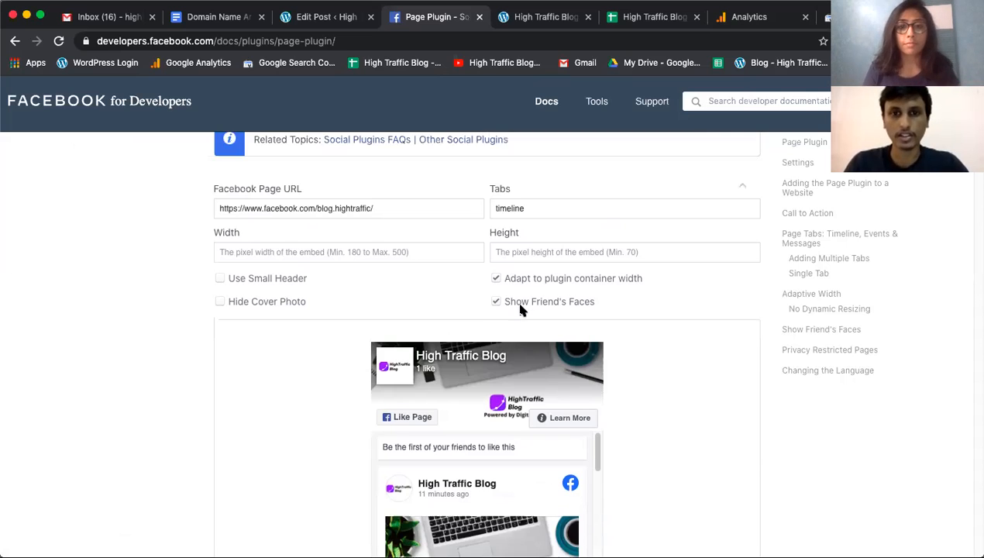
# Re-enter timeline as the plugin's Tabs value, and try hiding the cover photo before restoring it.
pyautogui.click(533, 211)
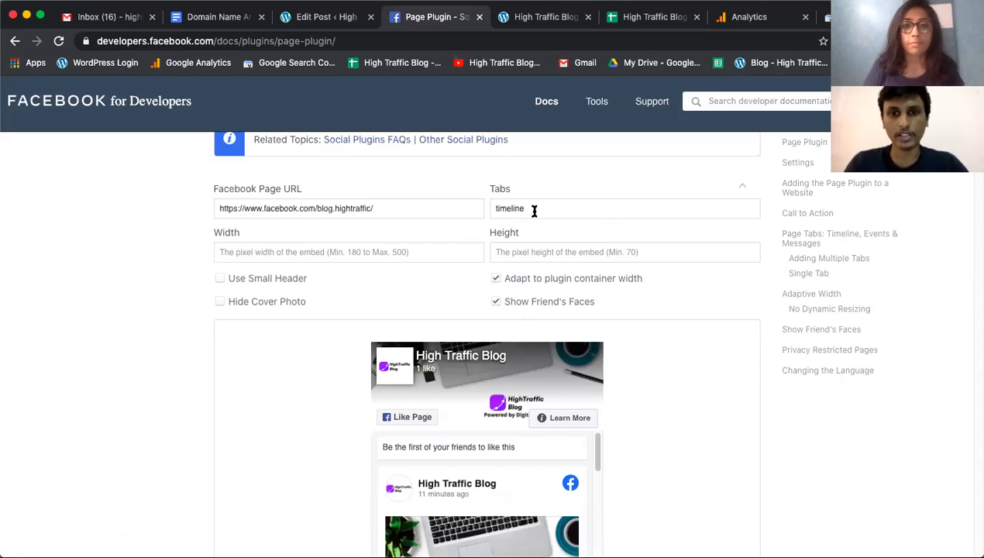
pyautogui.doubleClick(540, 208)
pyautogui.press('BackSpace')
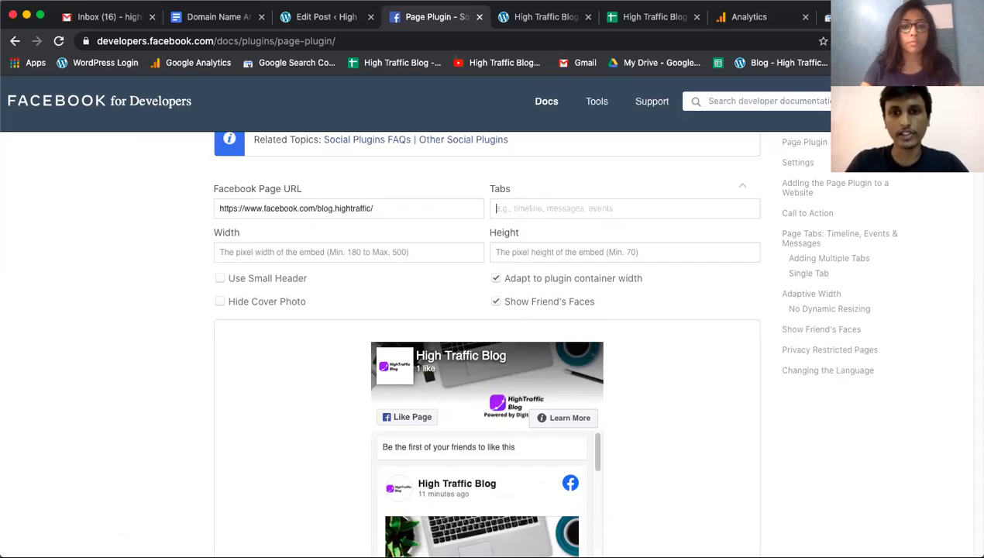
pyautogui.write('time')
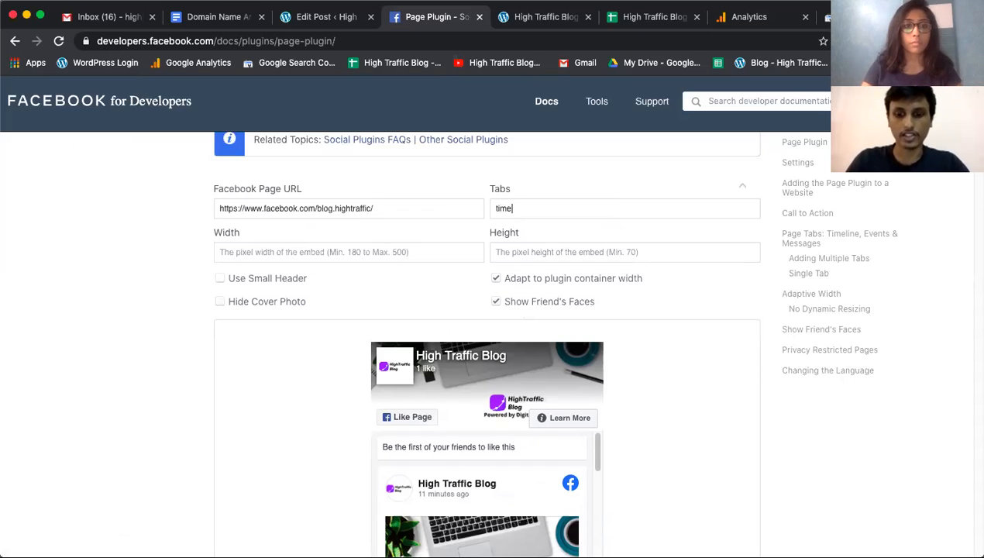
pyautogui.write('line')
pyautogui.click(374, 255)
pyautogui.scroll(-1, 325, 300)
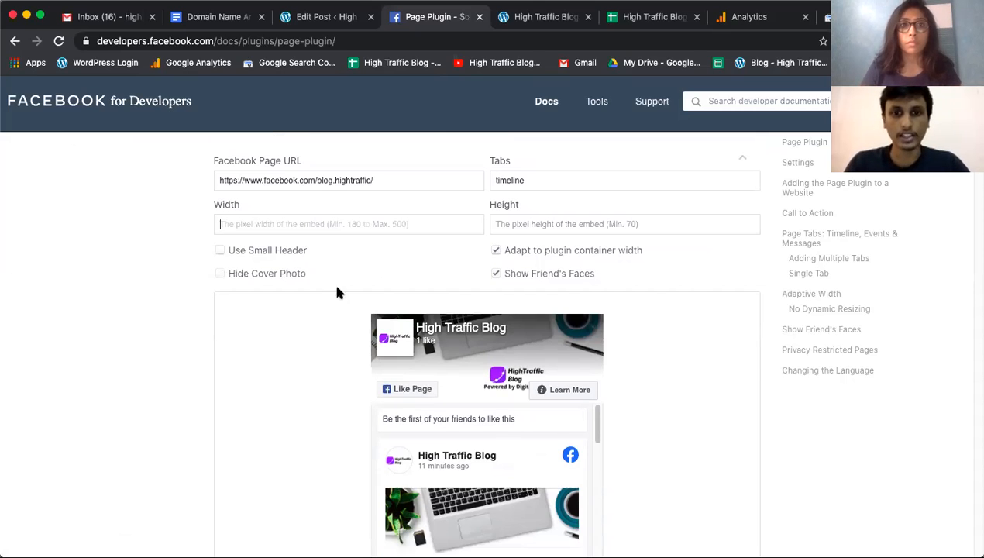
pyautogui.click(219, 273)
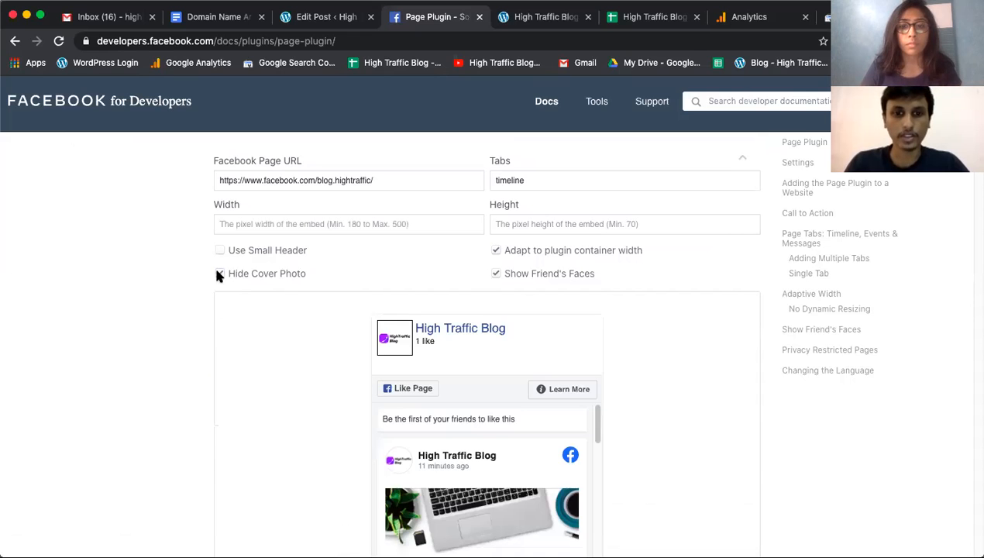
pyautogui.click(219, 273)
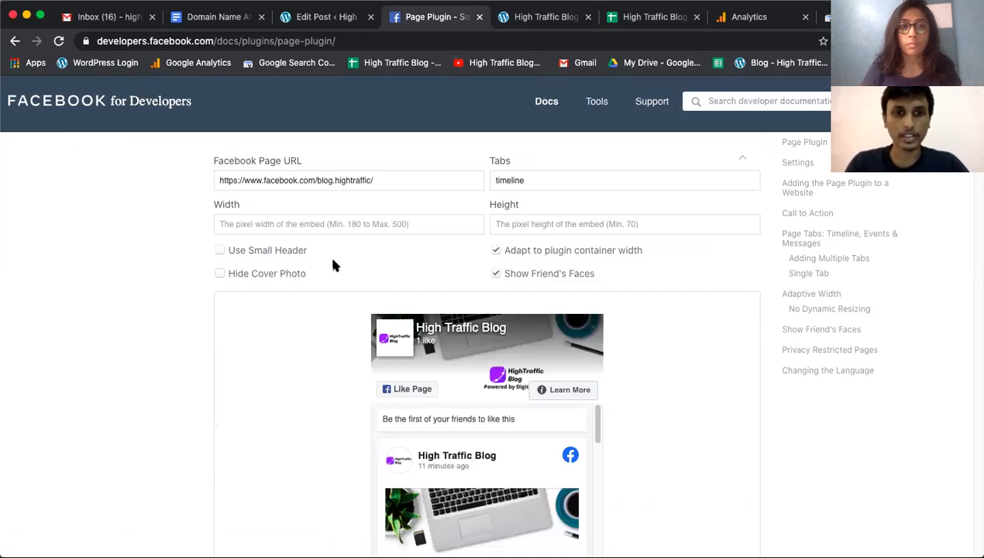
# Examine the High Traffic Blog widget preview, including its cover, buttons and timeline posts.
pyautogui.scroll(-8, 572, 250)
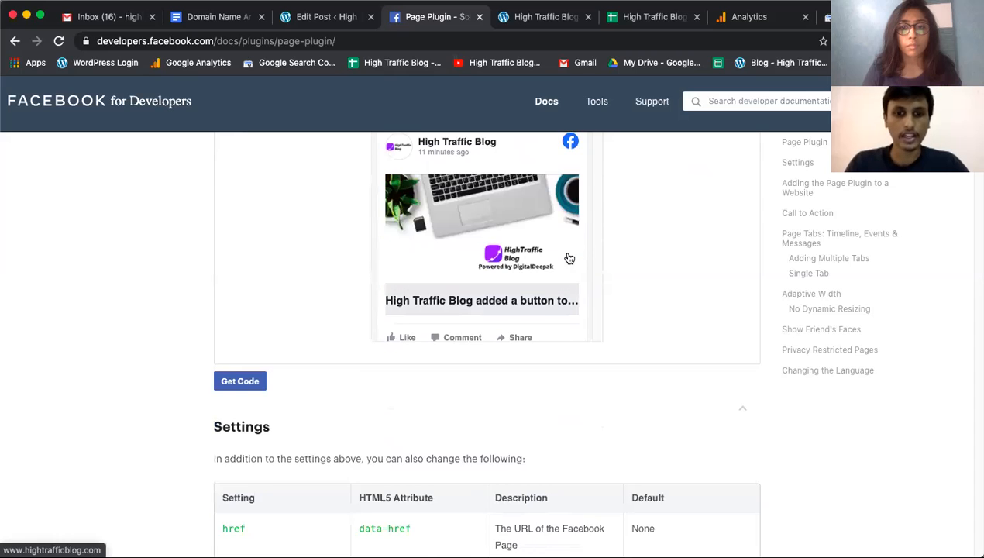
pyautogui.scroll(-3, 566, 257)
pyautogui.scroll(-2, 500, 297)
pyautogui.scroll(3, 504, 297)
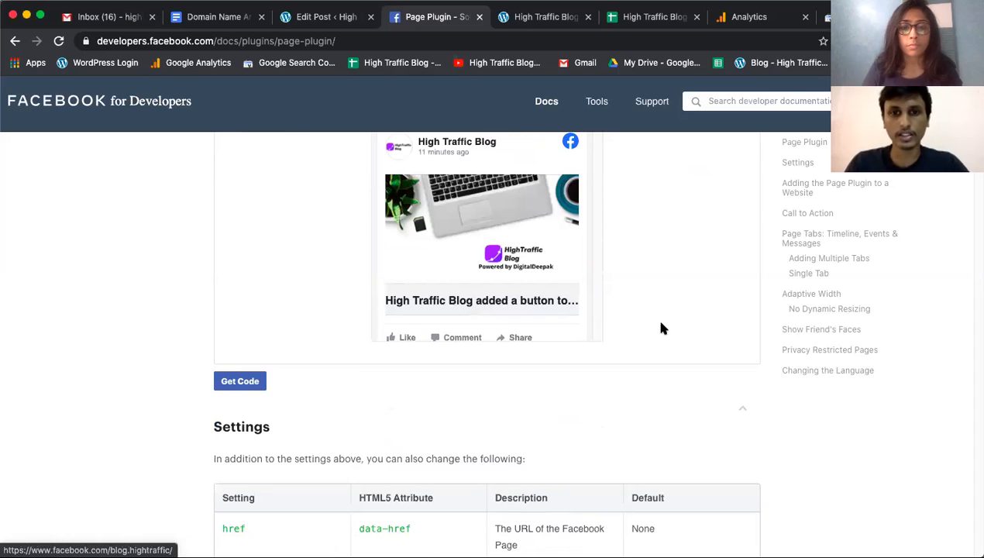
pyautogui.scroll(5, 653, 315)
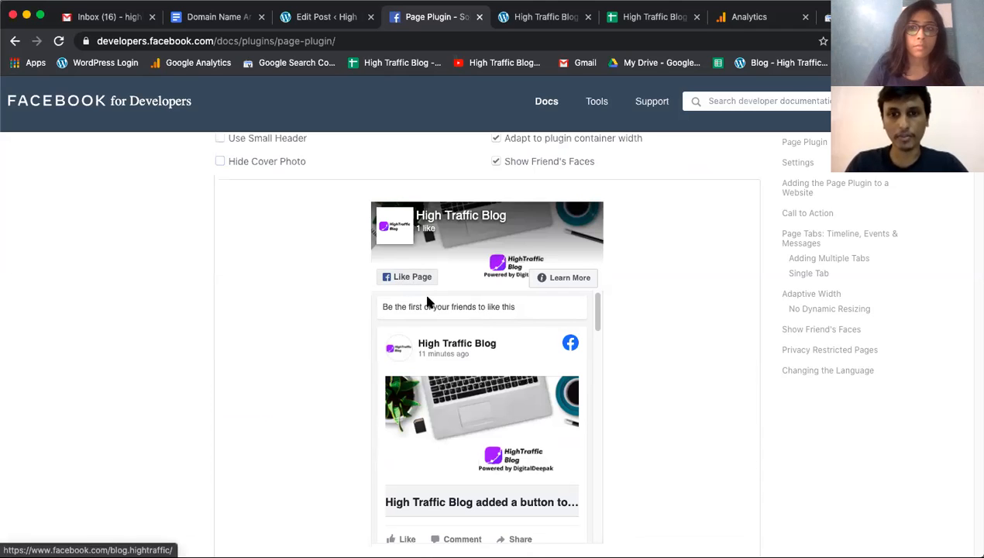
pyautogui.scroll(-4, 493, 364)
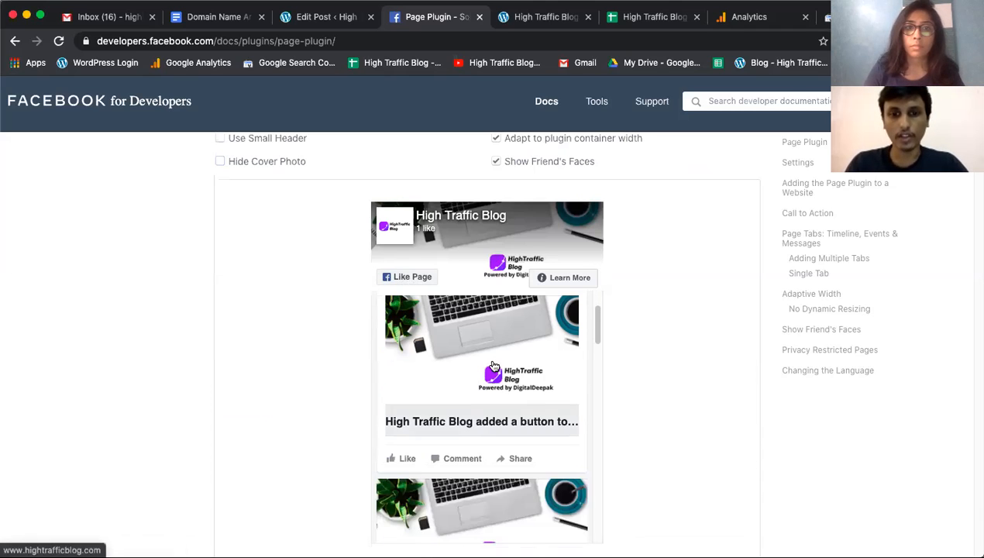
pyautogui.scroll(-6, 495, 418)
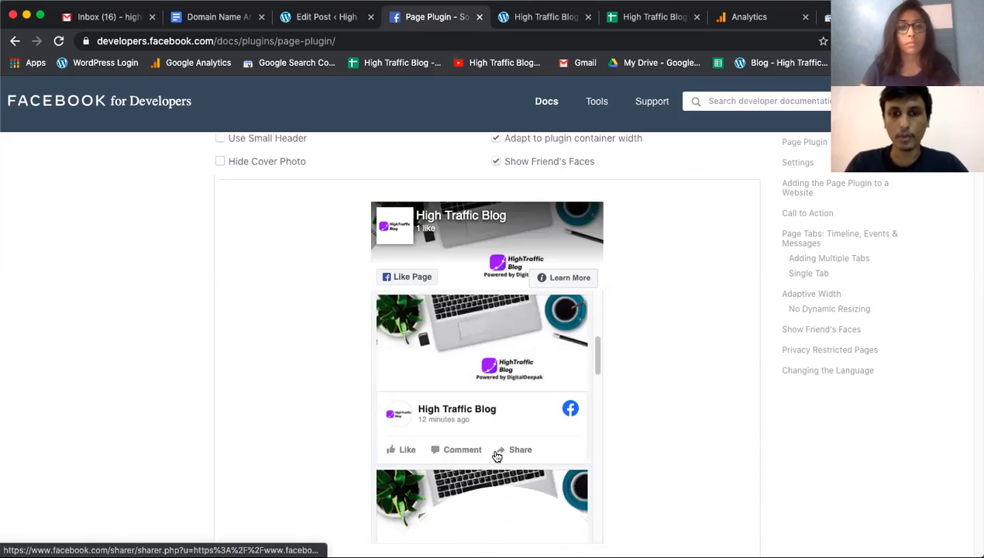
pyautogui.scroll(-3, 496, 404)
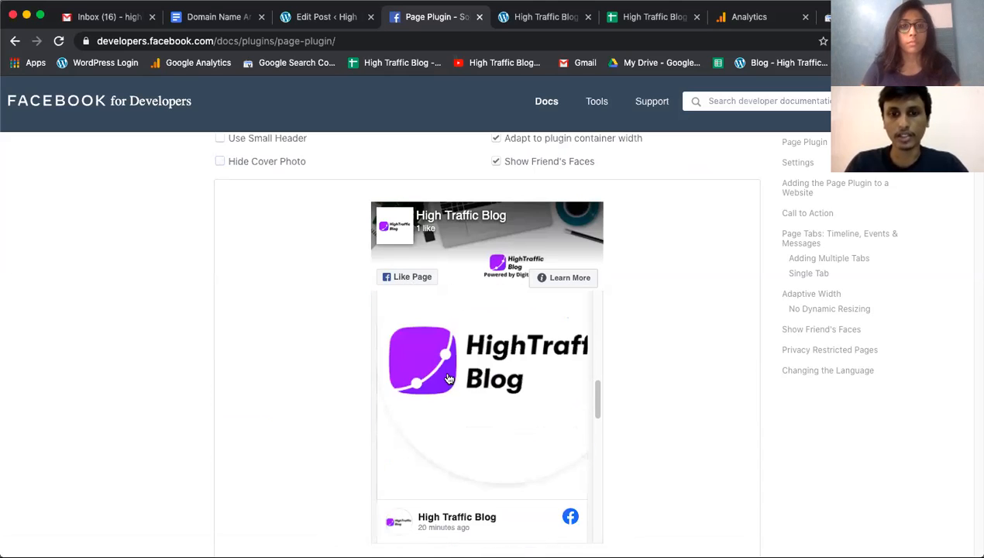
pyautogui.scroll(-1, 448, 379)
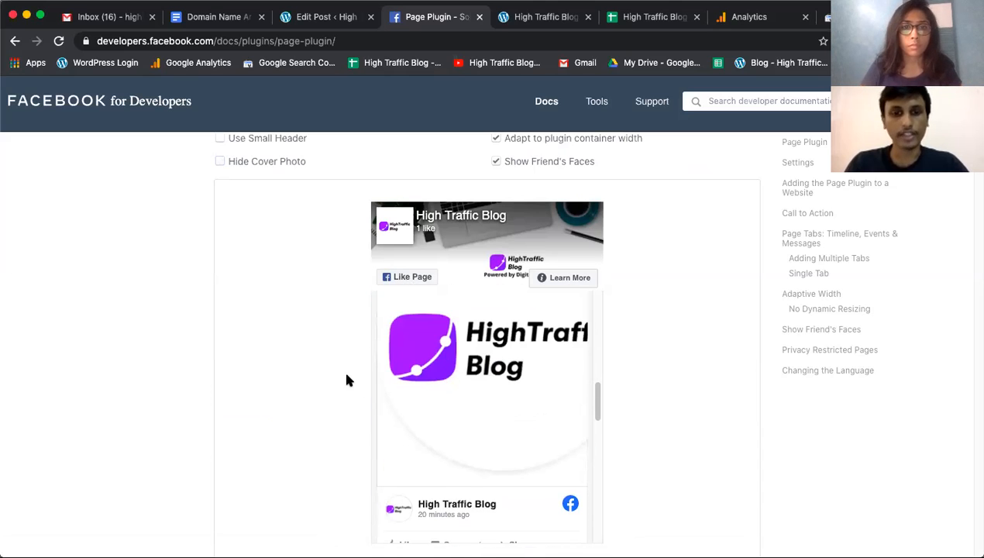
pyautogui.scroll(-2, 346, 380)
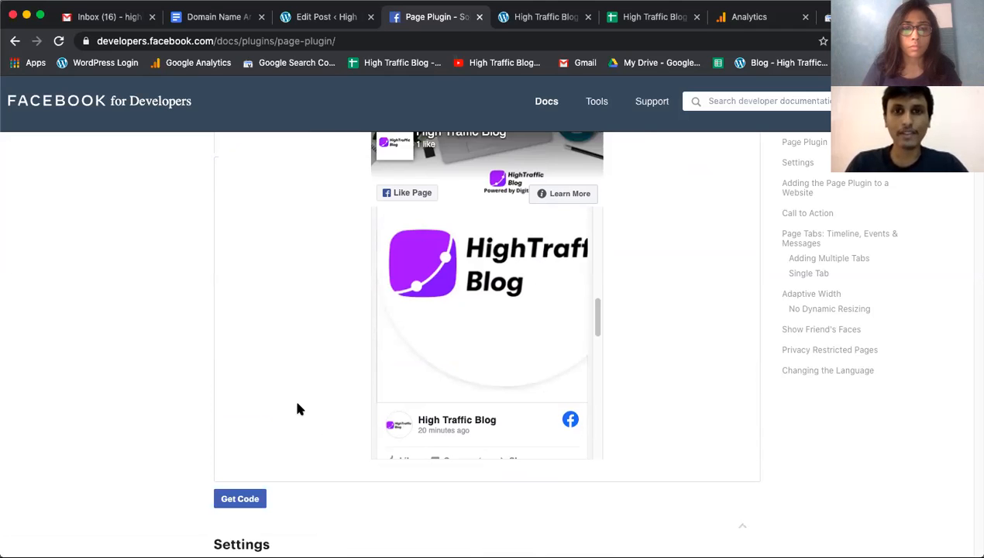
# Generate the plugin's embed code and select the JavaScript SDK snippets of Step 1 and Step 2 in turn.
pyautogui.click(241, 499)
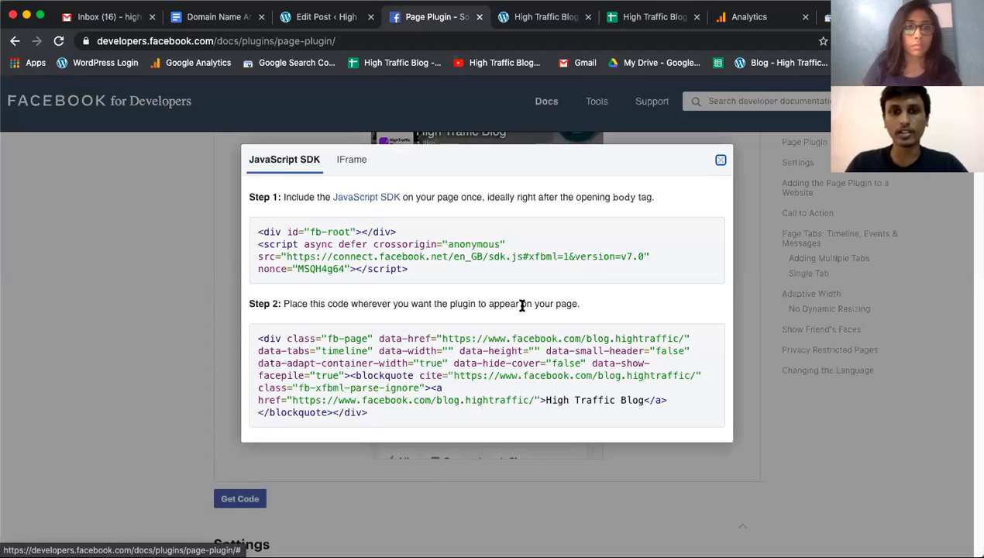
pyautogui.click(434, 251)
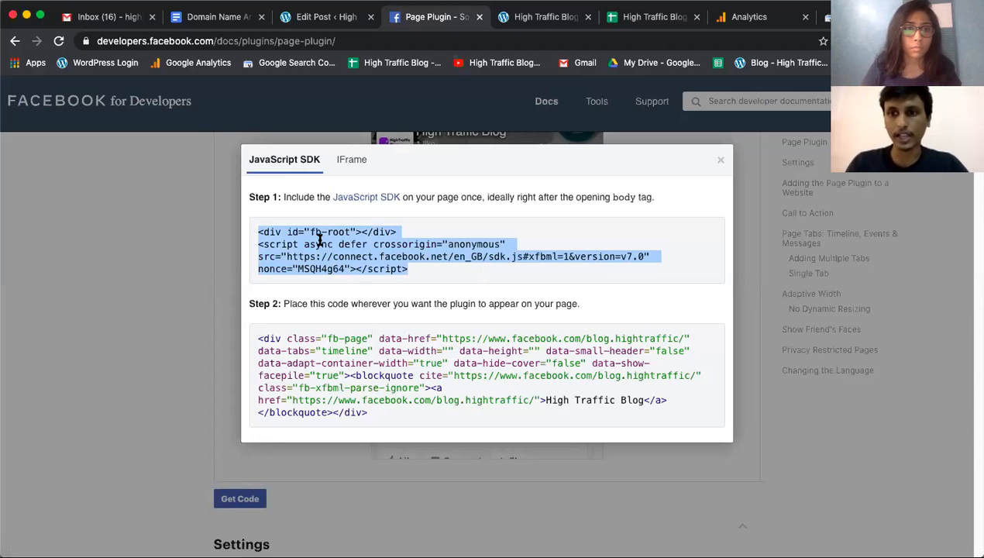
pyautogui.click(384, 377)
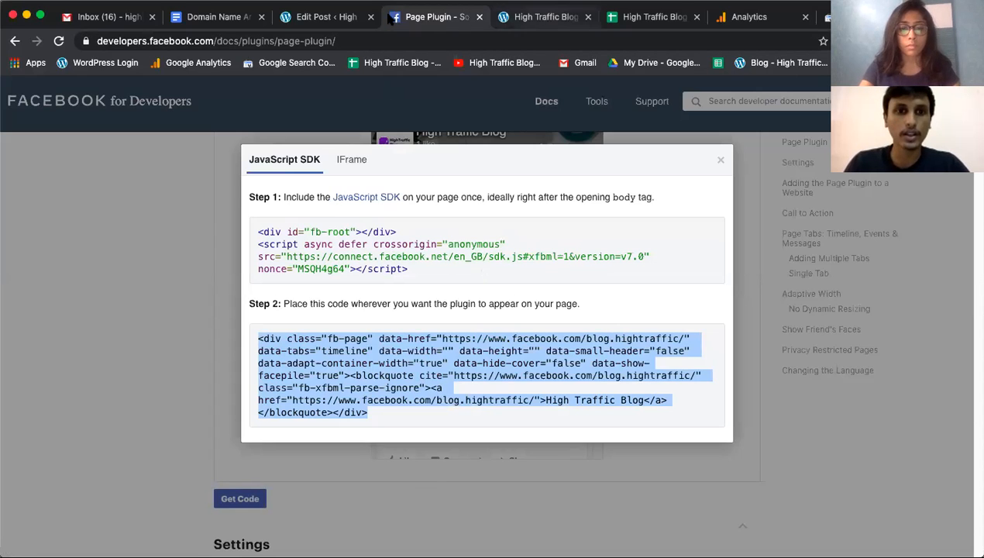
# In the blog's WordPress dashboard, open the Insert Headers and Footers settings and place the cursor in Scripts in Body.
pyautogui.click(322, 18)
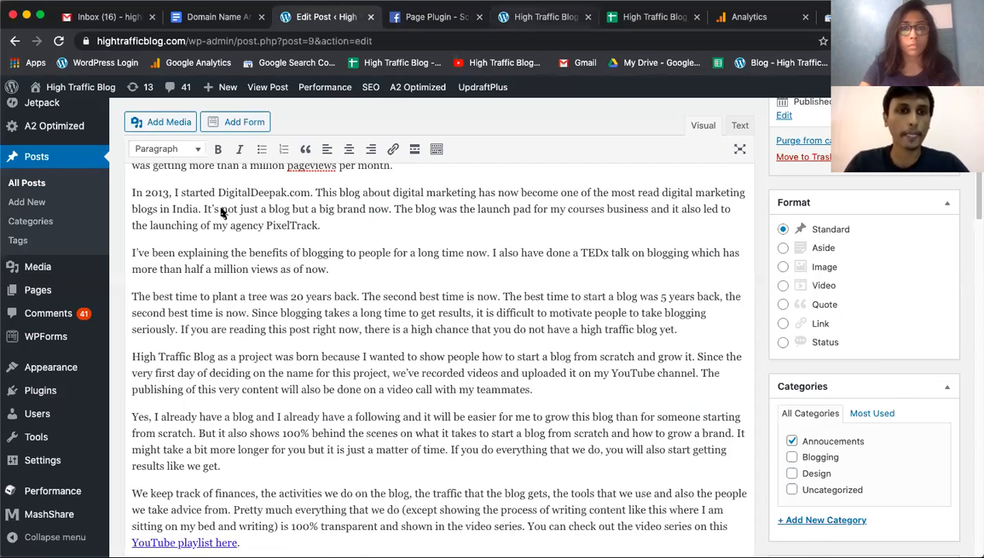
pyautogui.click(534, 17)
pyautogui.moveTo(71, 89)
pyautogui.click(63, 112)
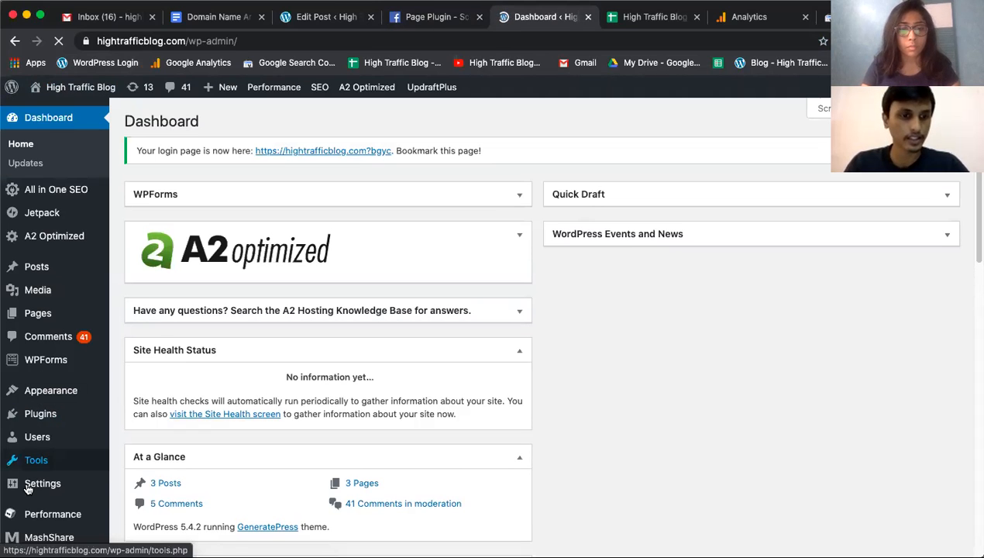
pyautogui.moveTo(27, 487)
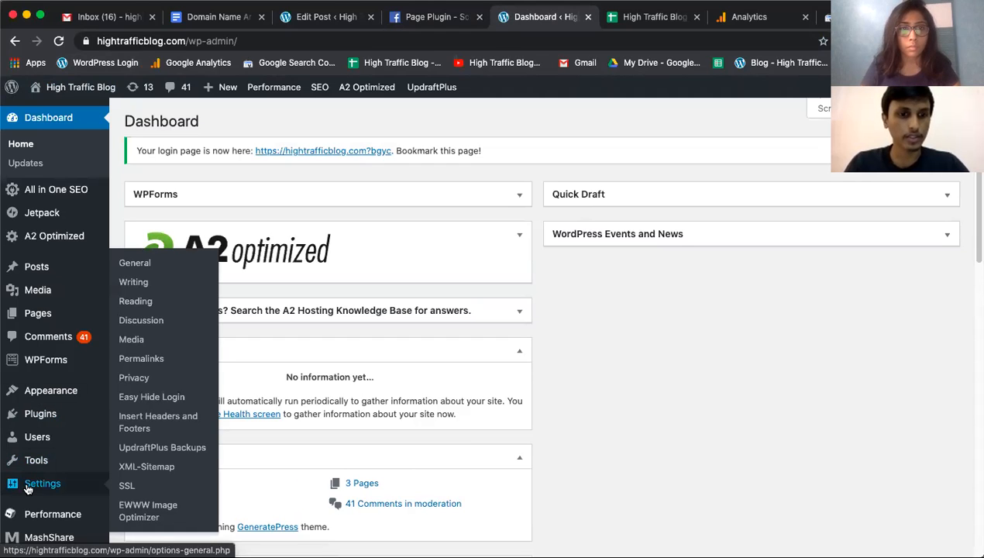
pyautogui.click(153, 425)
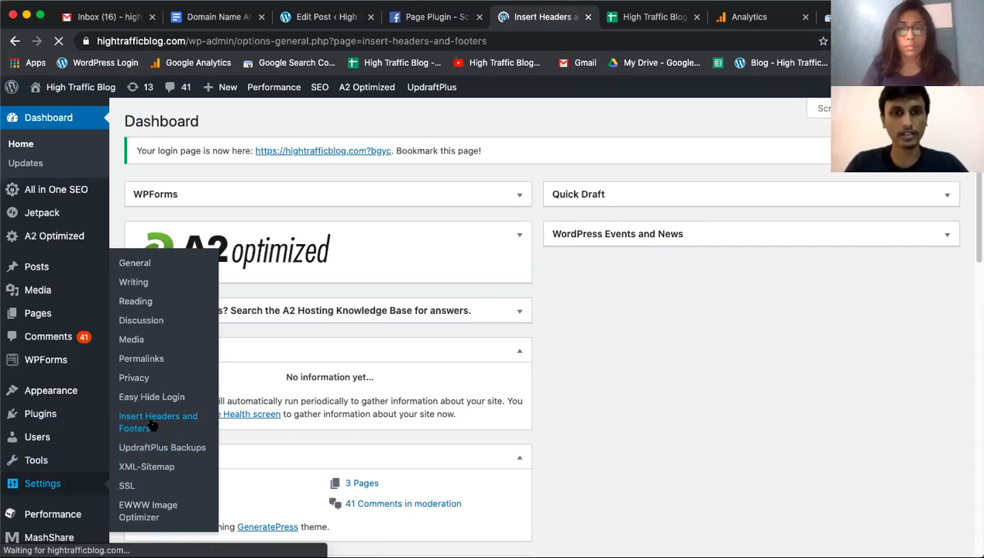
pyautogui.scroll(-2, 198, 405)
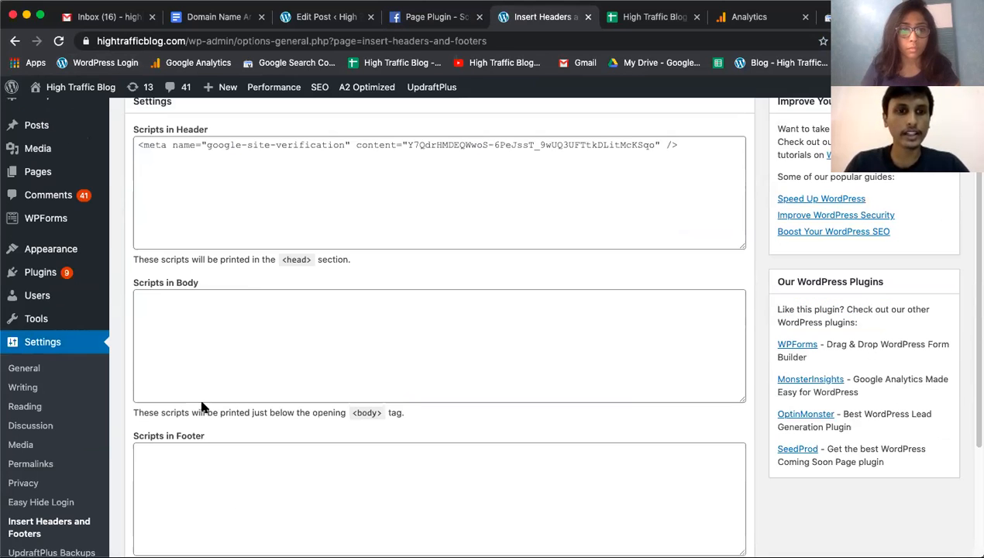
pyautogui.click(233, 303)
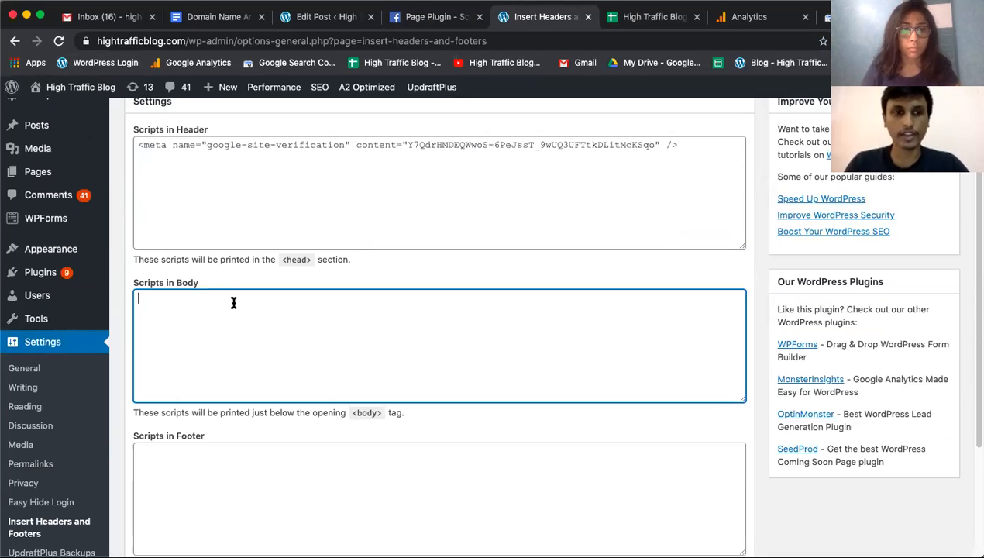
# Return to the Page Plugin's embed code and copy the Step 1 JavaScript SDK snippet.
pyautogui.click(443, 24)
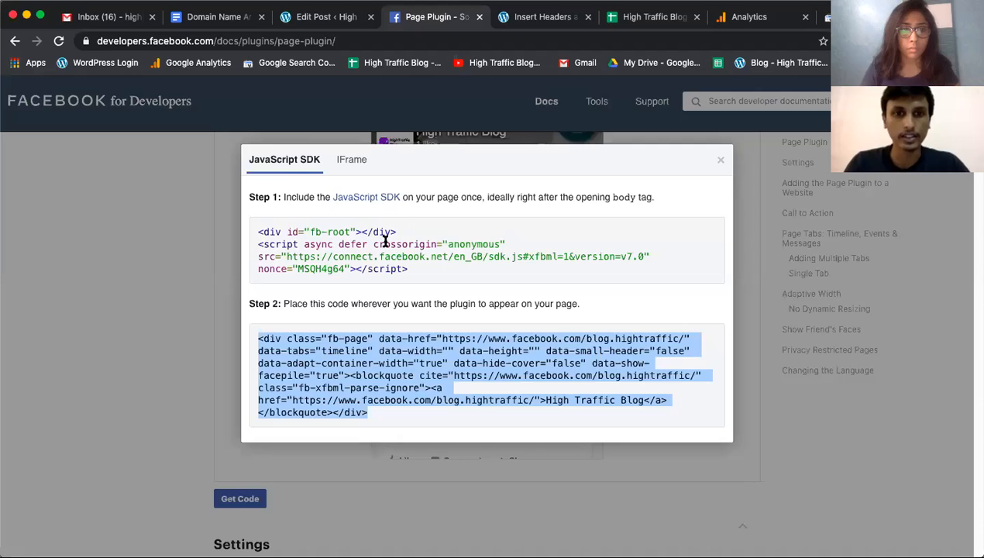
pyautogui.click(396, 234)
pyautogui.press('super+c')
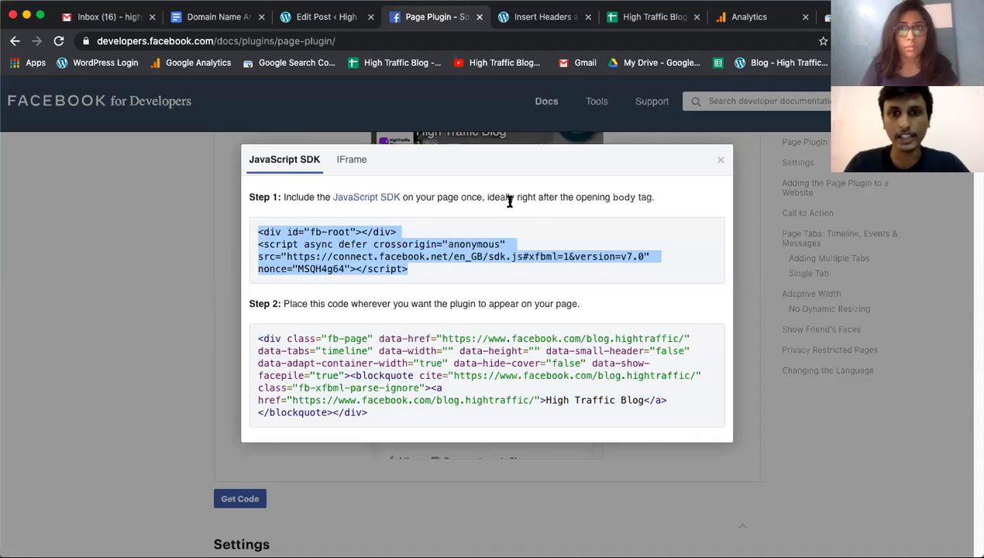
# Paste the Step 1 JavaScript SDK snippet into Scripts in Body of Insert Headers and Footers and save the settings.
pyautogui.click(535, 22)
pyautogui.press('super+v')
pyautogui.scroll(-4, 193, 310)
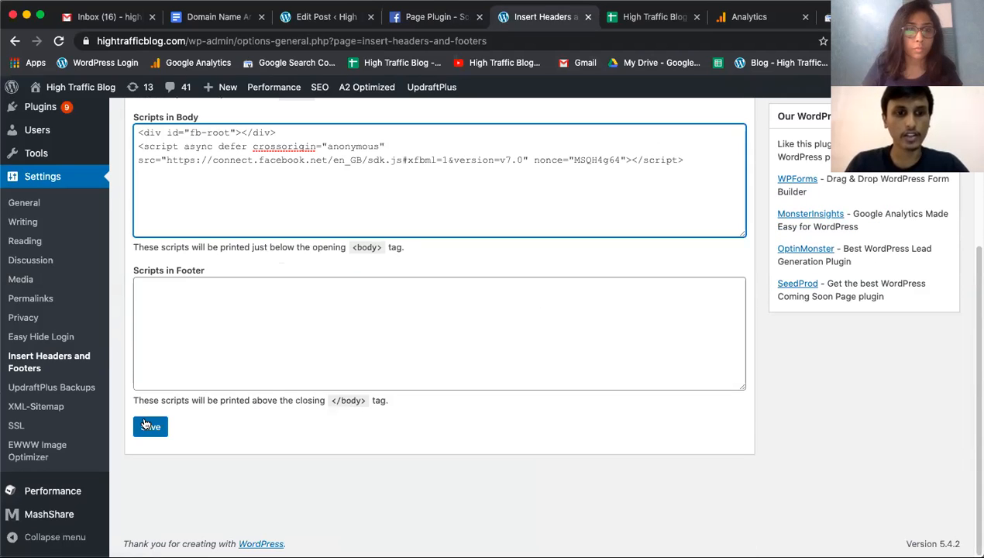
pyautogui.click(144, 423)
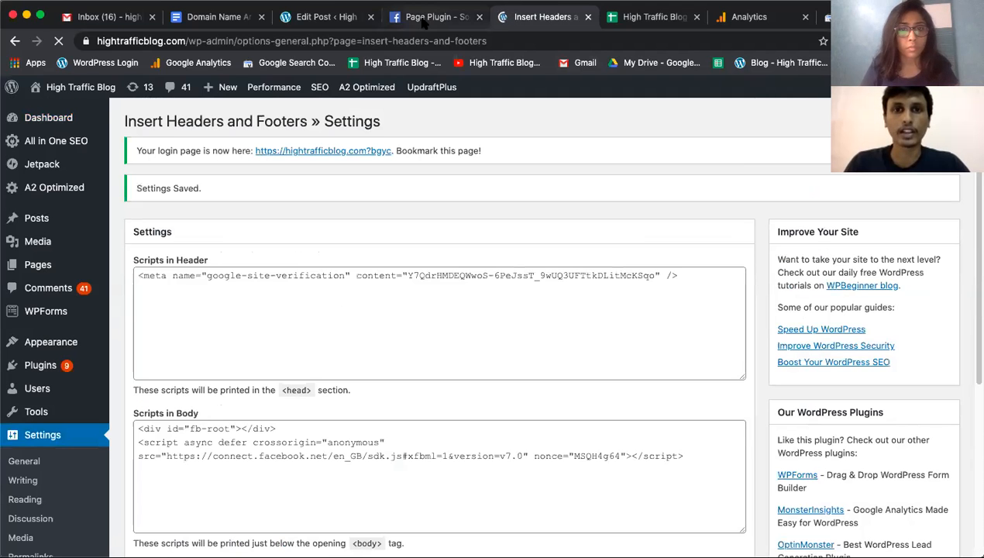
# Return to the Page Plugin's embed code and copy the Step 2 snippet that places the plugin.
pyautogui.click(434, 23)
pyautogui.click(347, 375)
pyautogui.press('super+c')
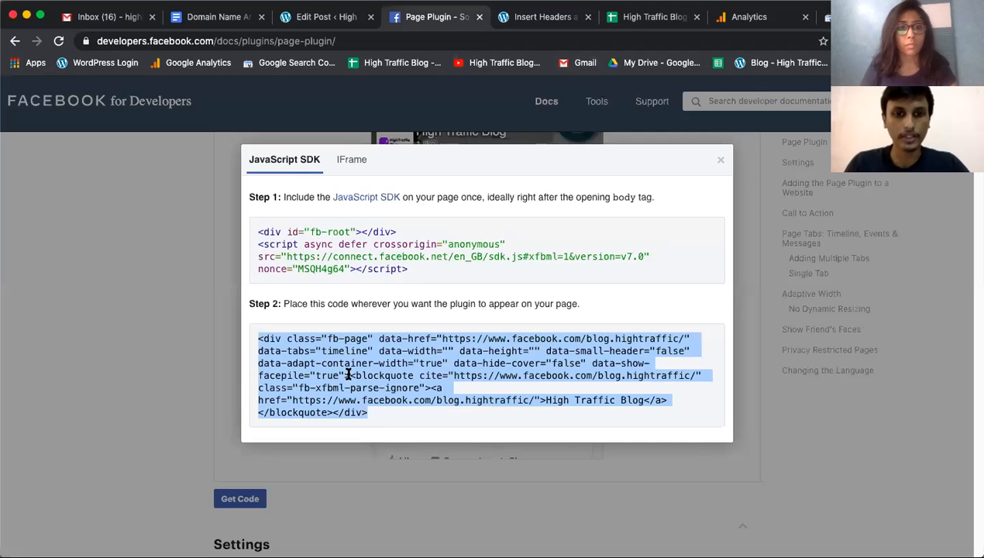
# In the WordPress dashboard, leave the welcome post's editor and open the list of all pages.
pyautogui.click(325, 17)
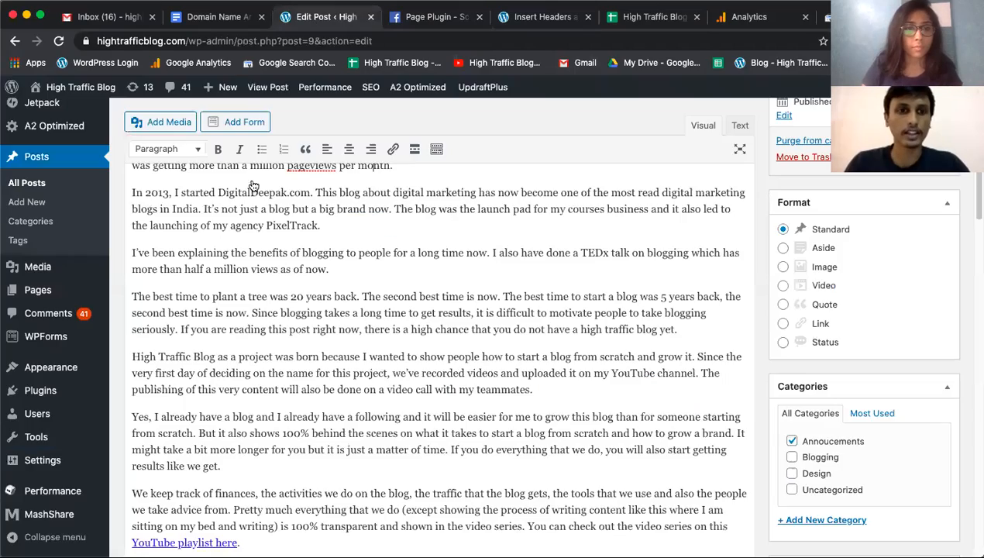
pyautogui.scroll(5, 227, 285)
pyautogui.scroll(-9, 380, 348)
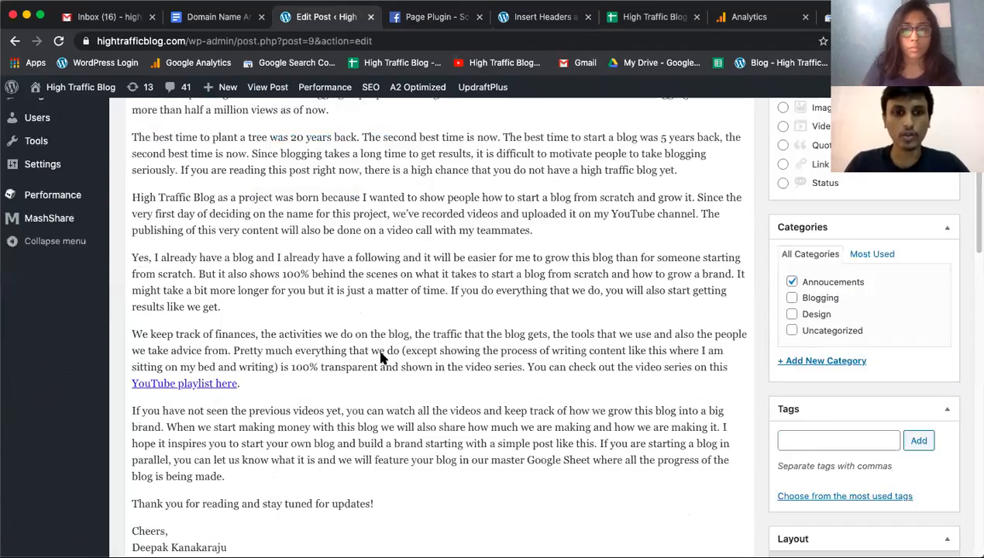
pyautogui.scroll(-5, 356, 345)
pyautogui.scroll(10, 331, 333)
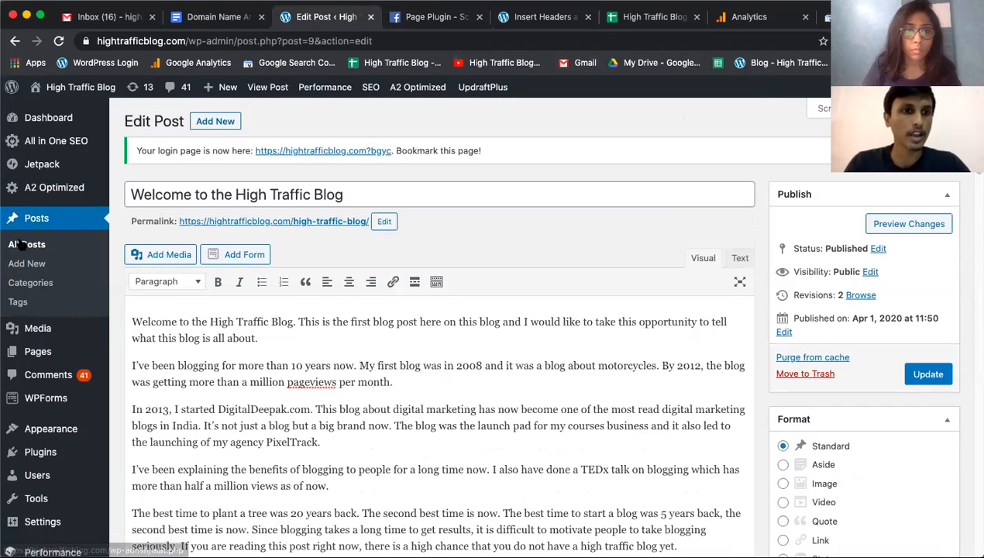
pyautogui.moveTo(35, 339)
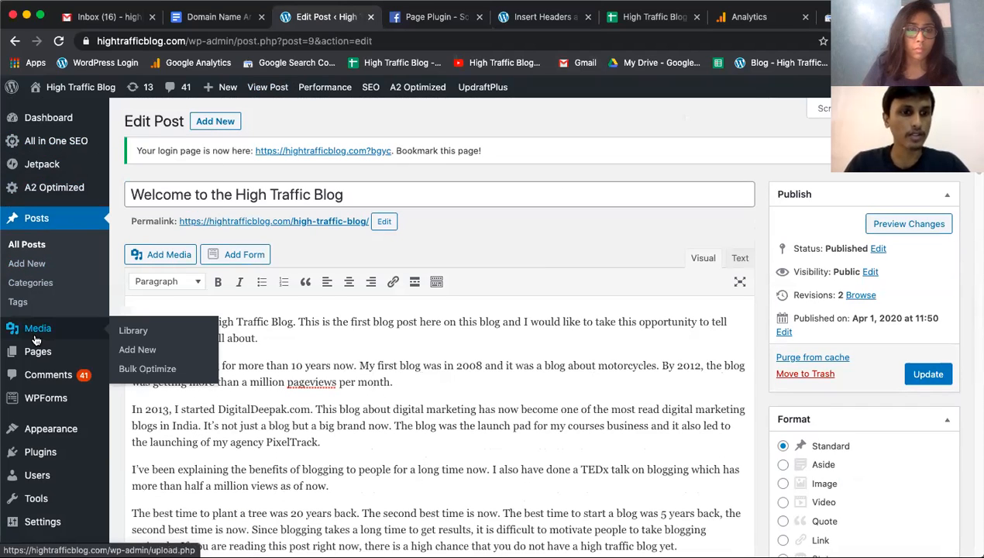
pyautogui.click(157, 342)
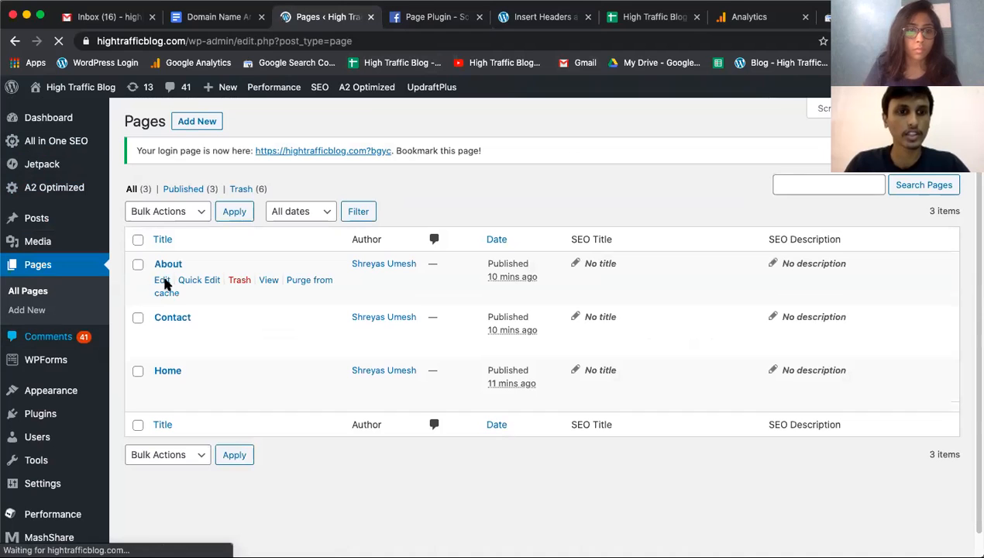
# Open the About page for editing and show its content as HTML text at the end of the post.
pyautogui.click(162, 280)
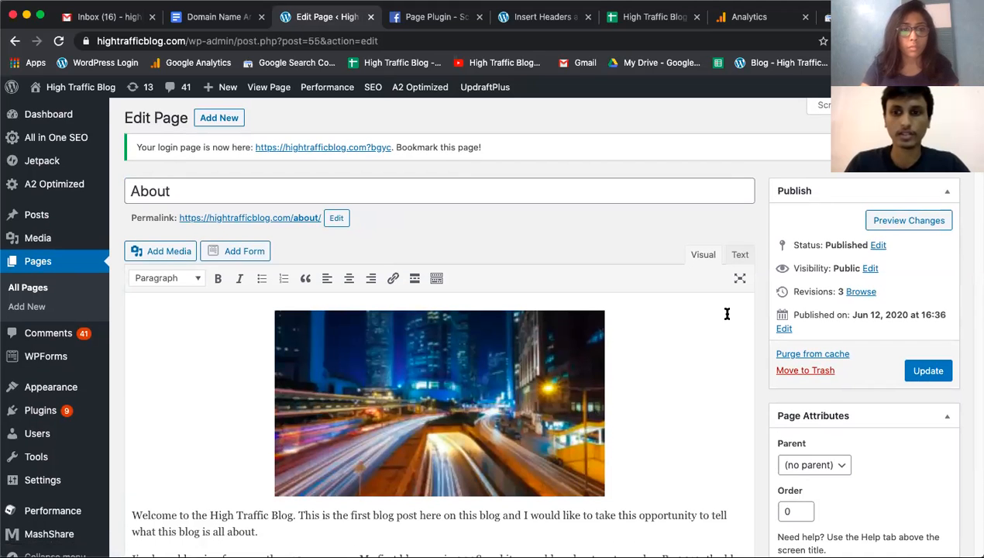
pyautogui.scroll(-7, 724, 314)
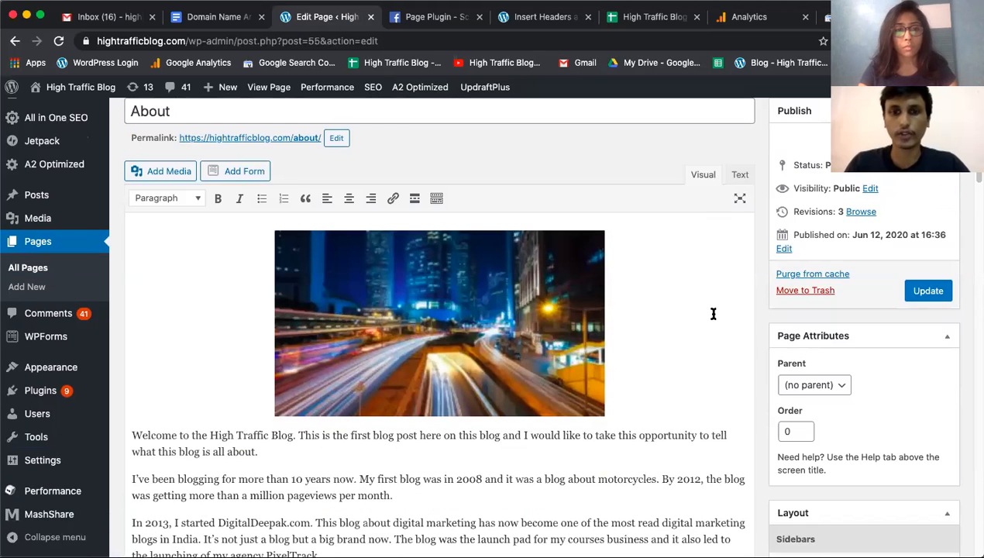
pyautogui.scroll(5, 646, 309)
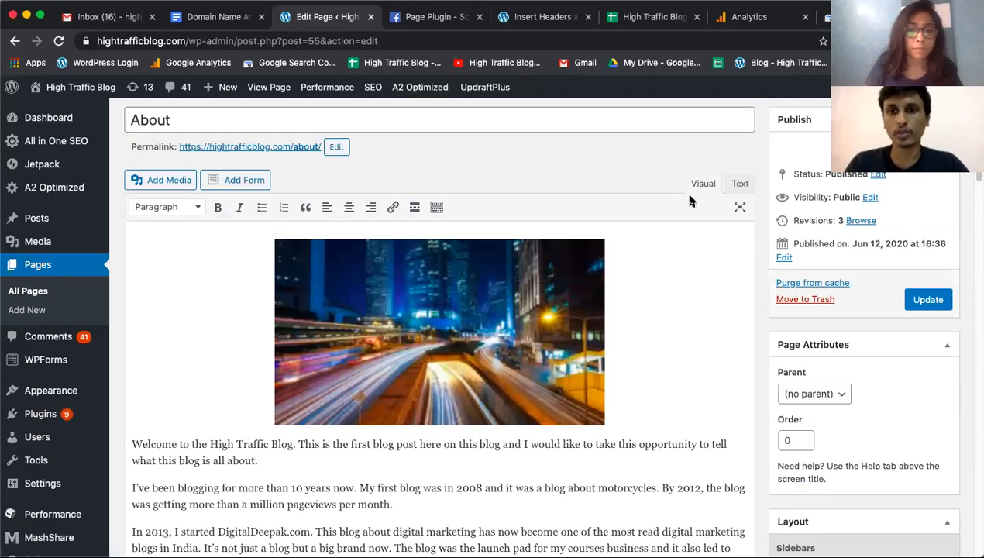
pyautogui.click(740, 185)
pyautogui.scroll(-10, 539, 324)
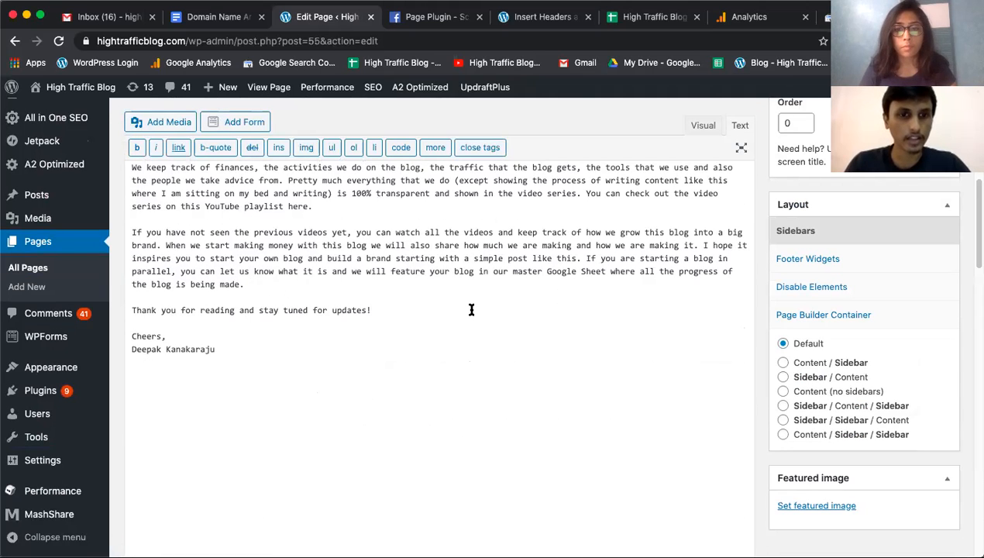
pyautogui.press('super+a')
pyautogui.press('BackSpace')
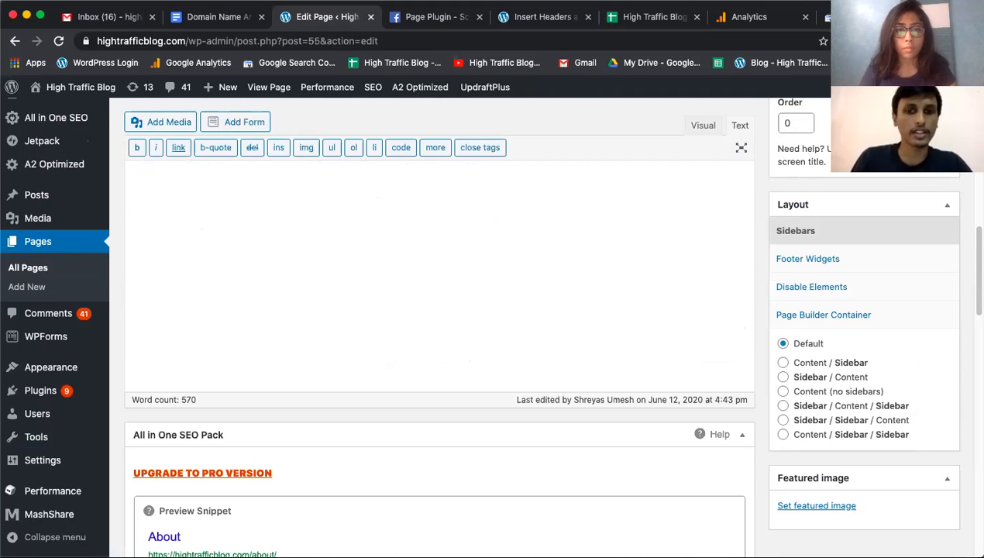
pyautogui.press('super+z')
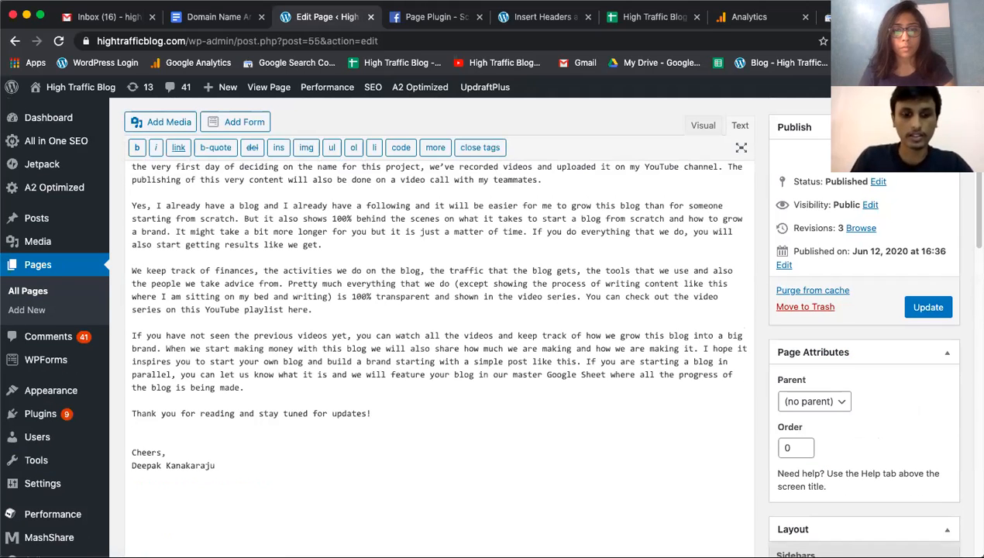
# Change the closing line to "Thank you for reading and stay tuned for updates and follow us on Facebook".
pyautogui.press('Return')
pyautogui.write('F')
pyautogui.press('BackSpace')
pyautogui.press('BackSpace')
pyautogui.press('BackSpace')
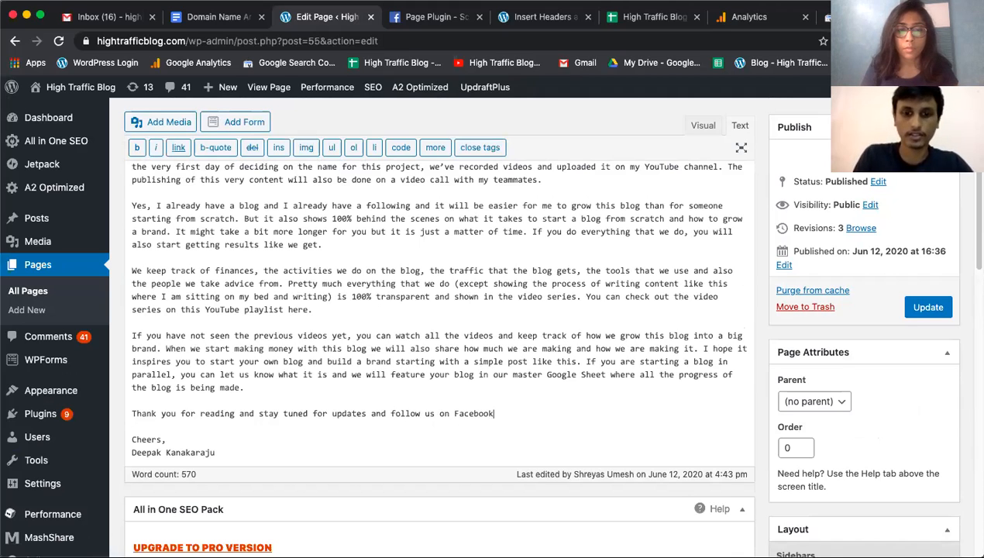
# End the closing sentence with a period and paste the copied Facebook page plugin code between it and the "Cheers" sign-off.
pyautogui.press('Return')
pyautogui.press('Return')
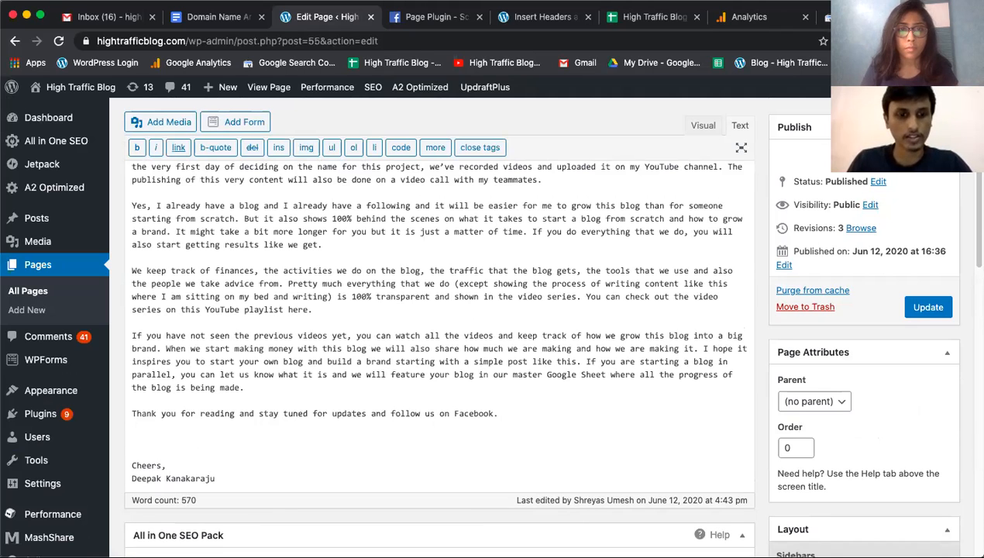
pyautogui.press('super+v')
pyautogui.scroll(-2, 244, 416)
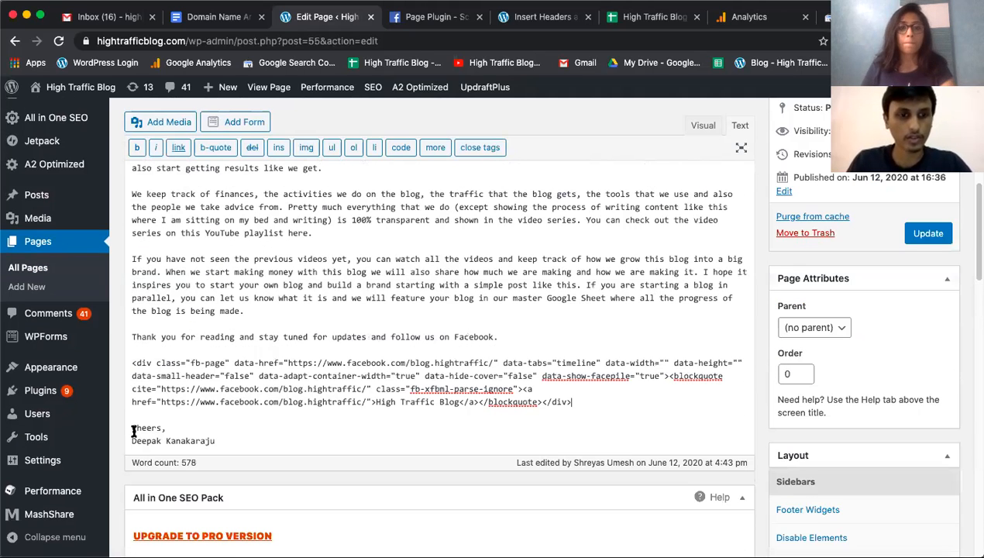
pyautogui.press('Return')
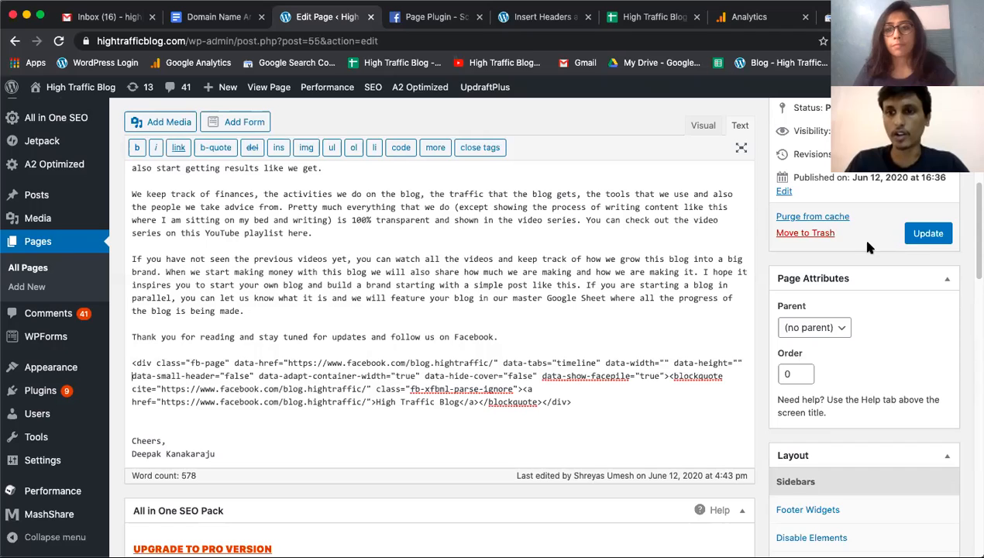
# Update the About page and empty all of the site's caches.
pyautogui.click(928, 233)
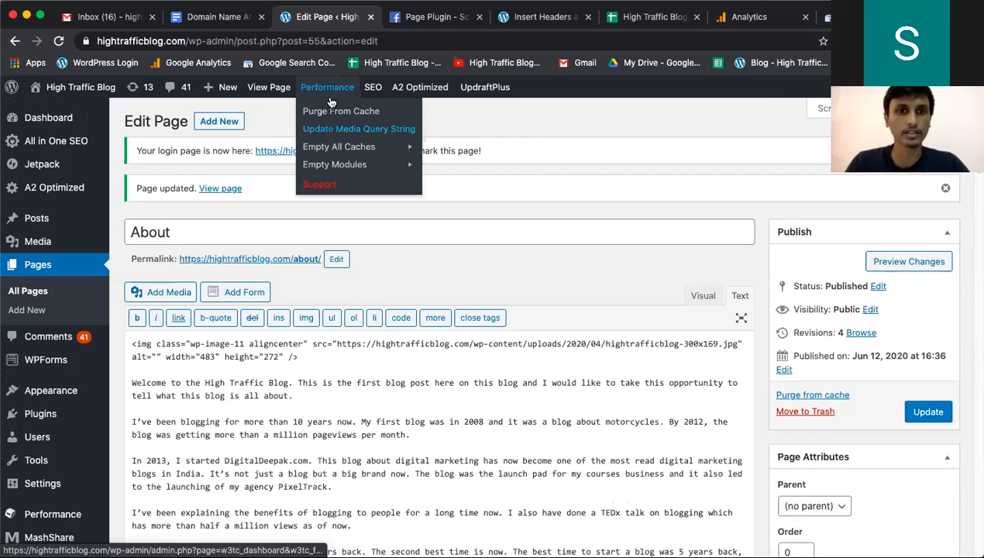
pyautogui.click(511, 146)
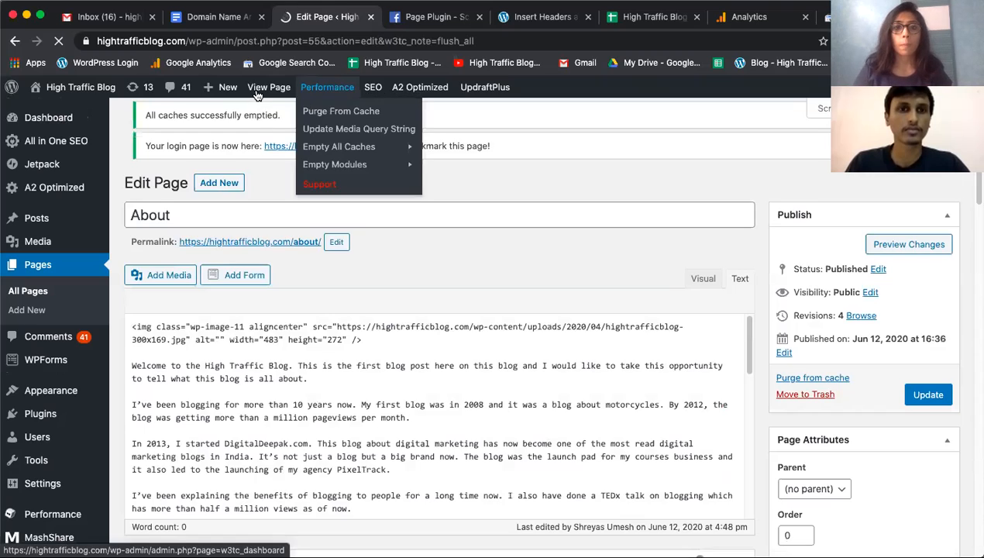
# View the live About page and examine the embedded Facebook page feed in the content and in the sidebar.
pyautogui.click(263, 87)
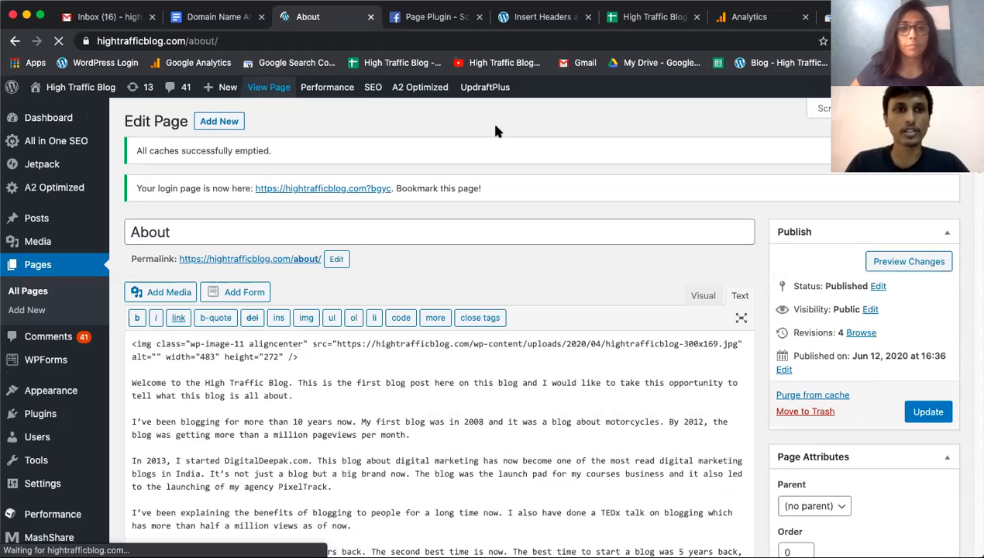
pyautogui.scroll(-15, 496, 132)
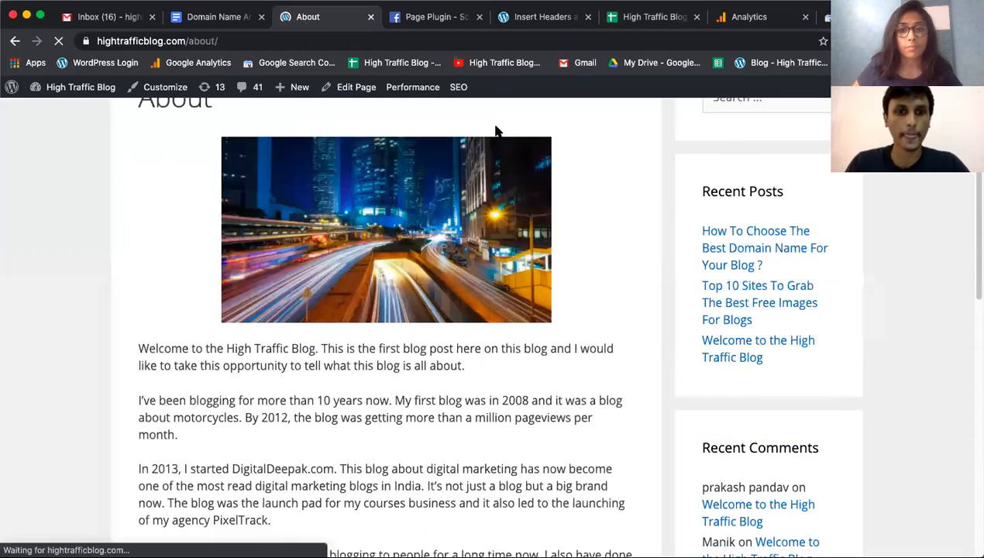
pyautogui.scroll(-2, 497, 132)
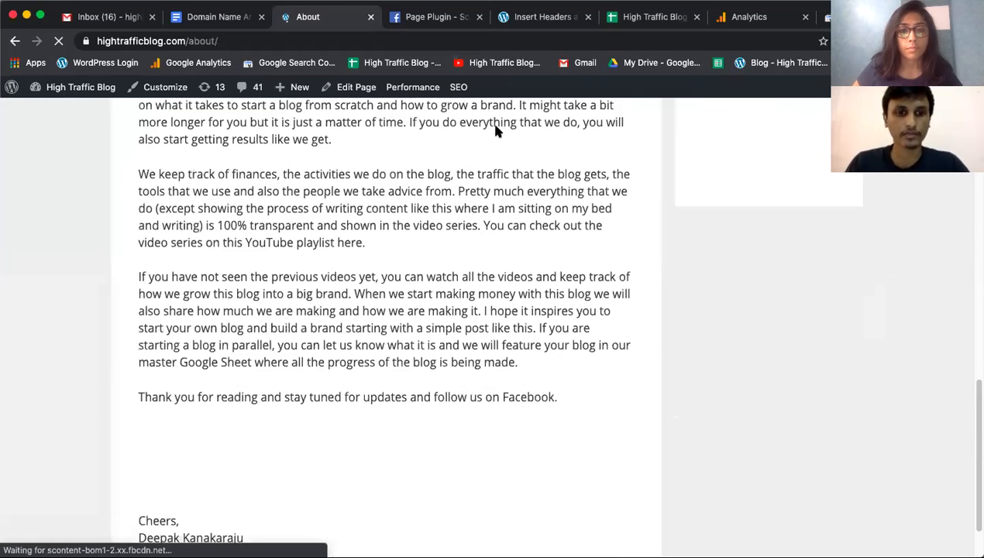
pyautogui.scroll(-4, 496, 132)
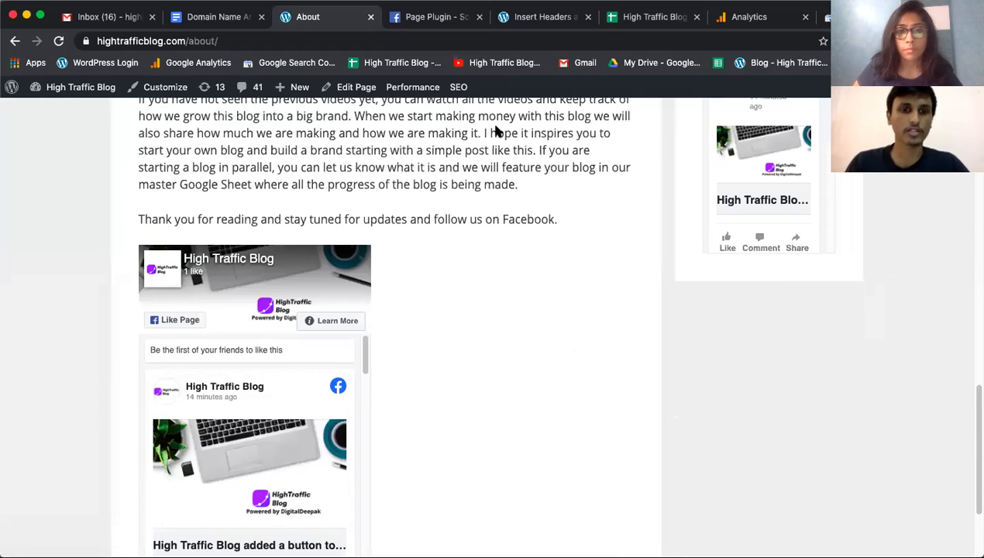
pyautogui.scroll(-3, 523, 193)
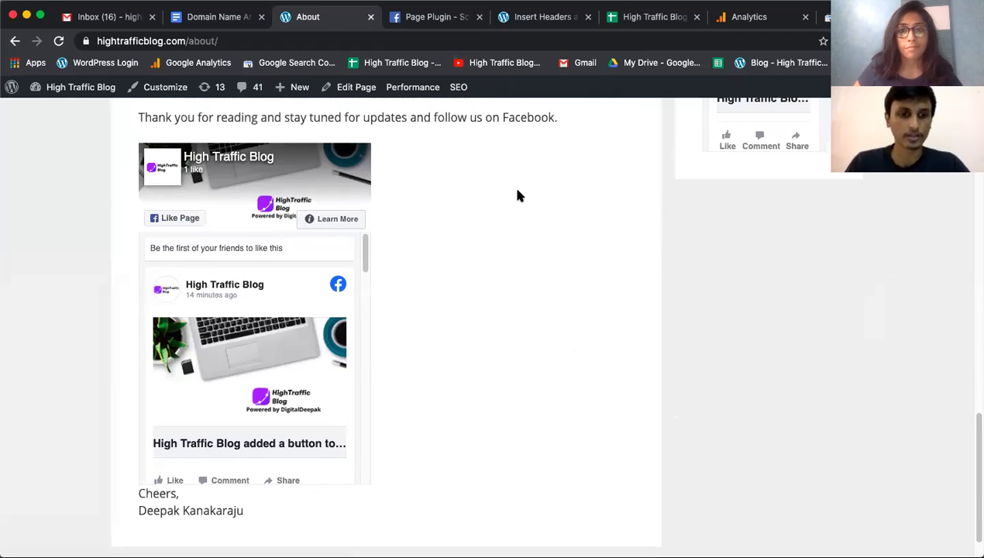
pyautogui.scroll(-1, 503, 202)
pyautogui.scroll(5, 490, 208)
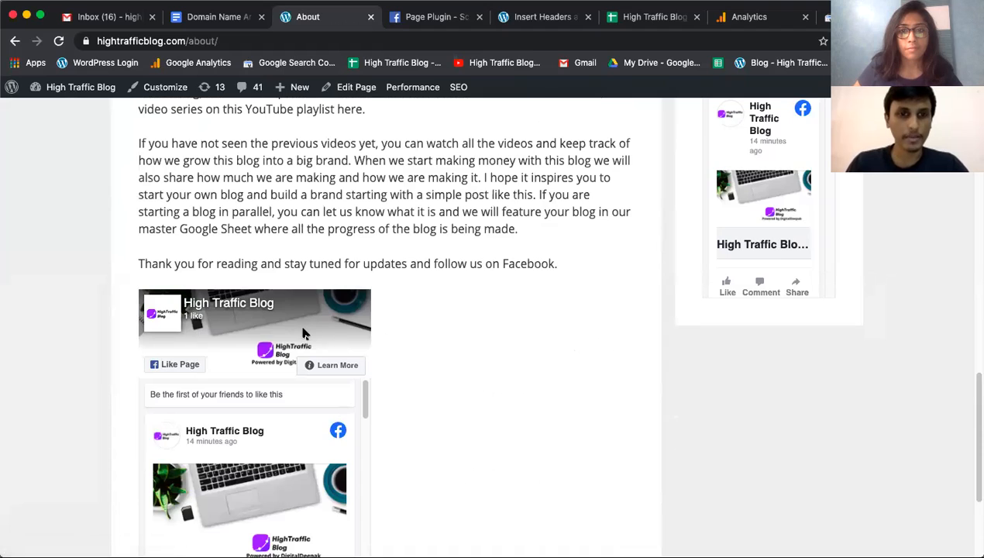
pyautogui.scroll(-2, 304, 333)
pyautogui.scroll(-2, 305, 333)
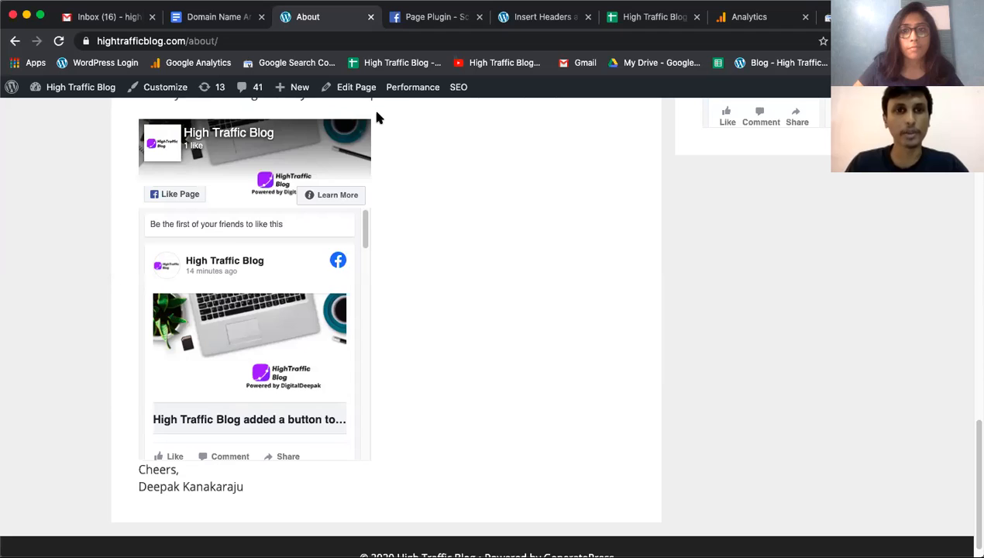
pyautogui.scroll(2, 447, 208)
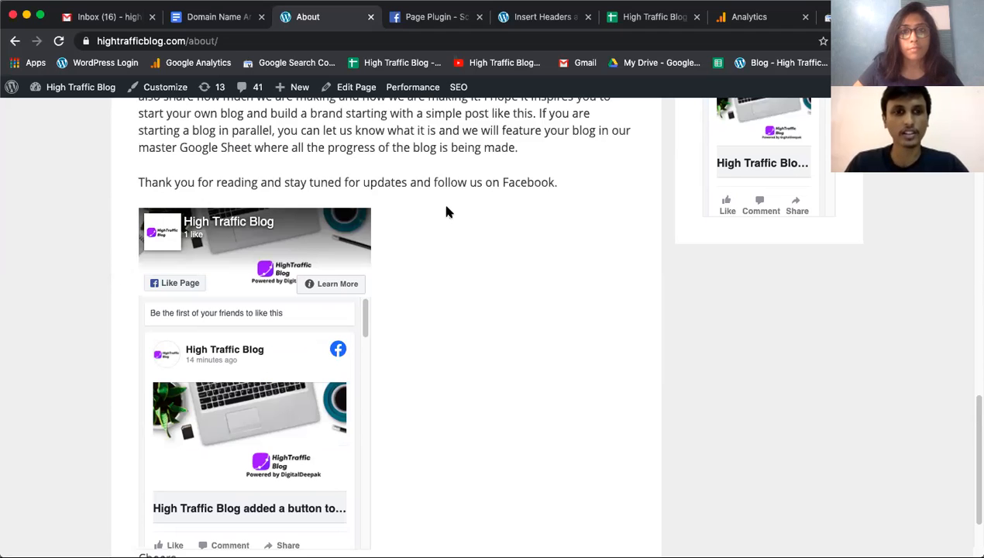
pyautogui.scroll(3, 446, 211)
pyautogui.scroll(5, 449, 206)
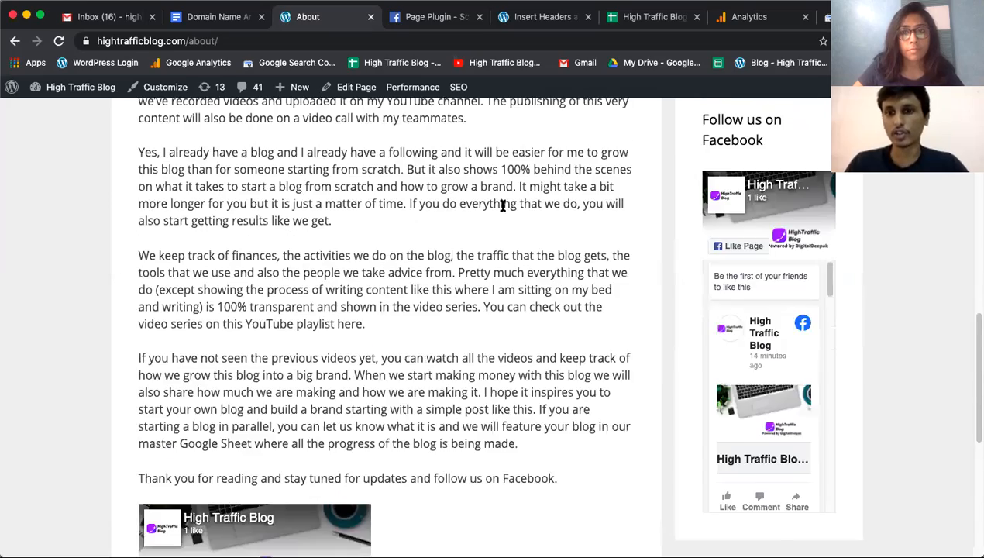
pyautogui.scroll(5, 772, 279)
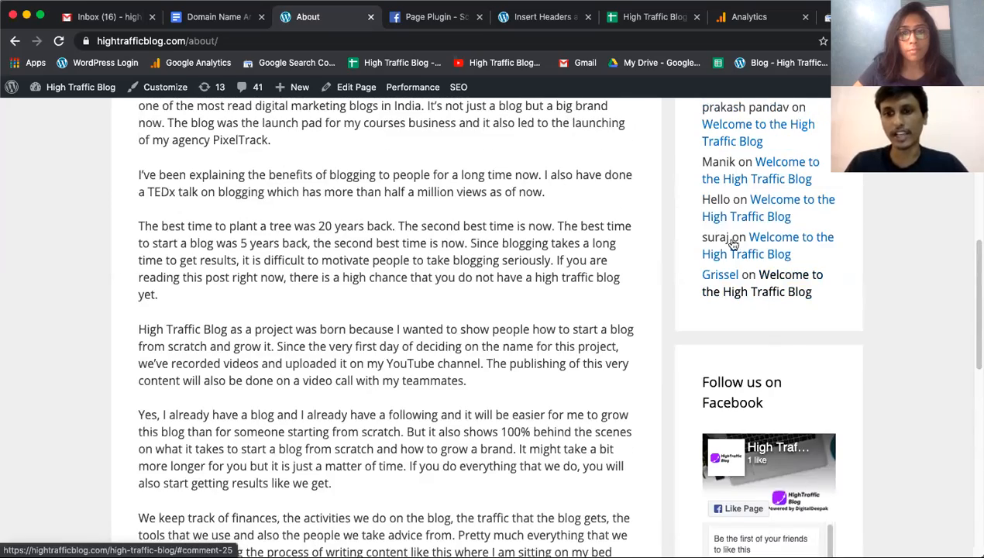
pyautogui.scroll(-10, 726, 236)
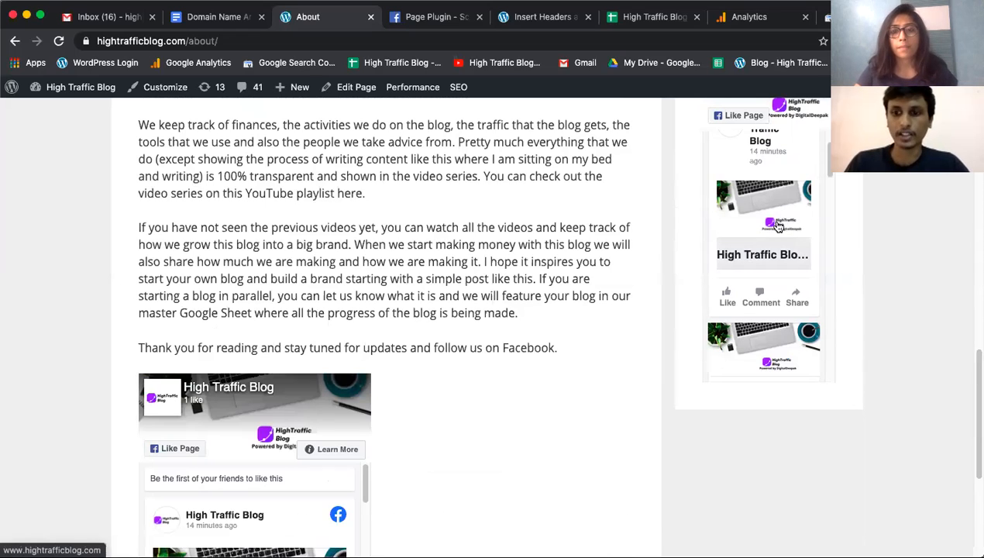
pyautogui.scroll(3, 778, 225)
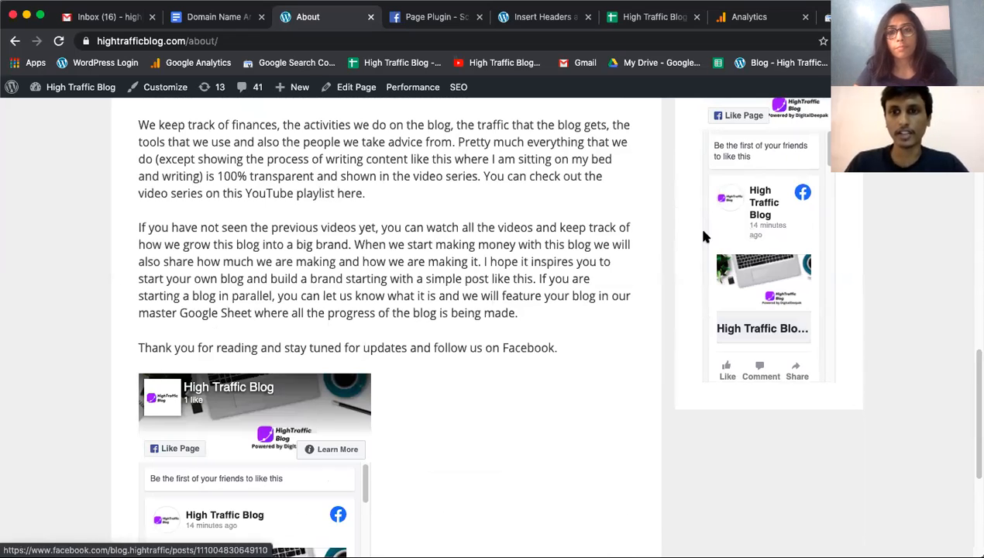
pyautogui.scroll(1, 673, 220)
pyautogui.scroll(10, 620, 228)
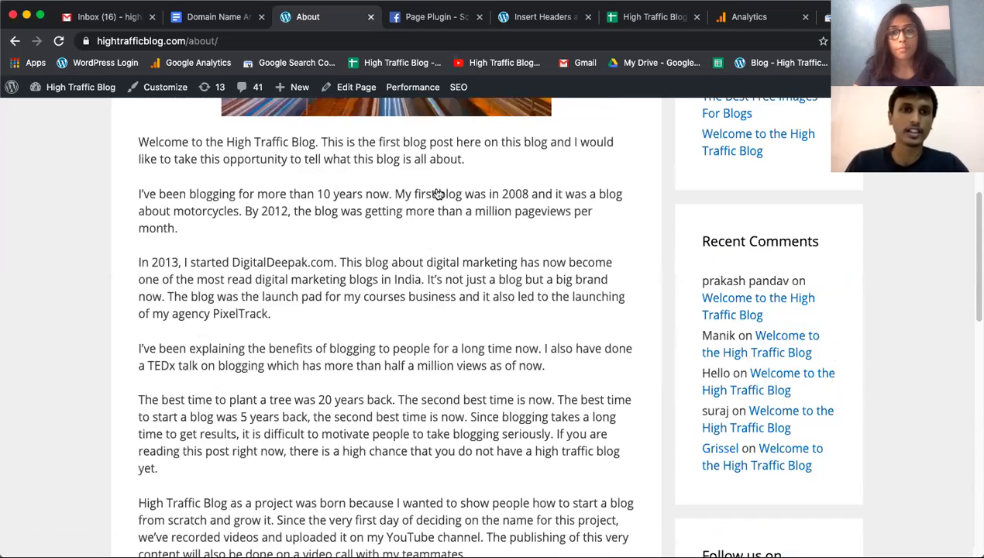
pyautogui.scroll(7, 200, 150)
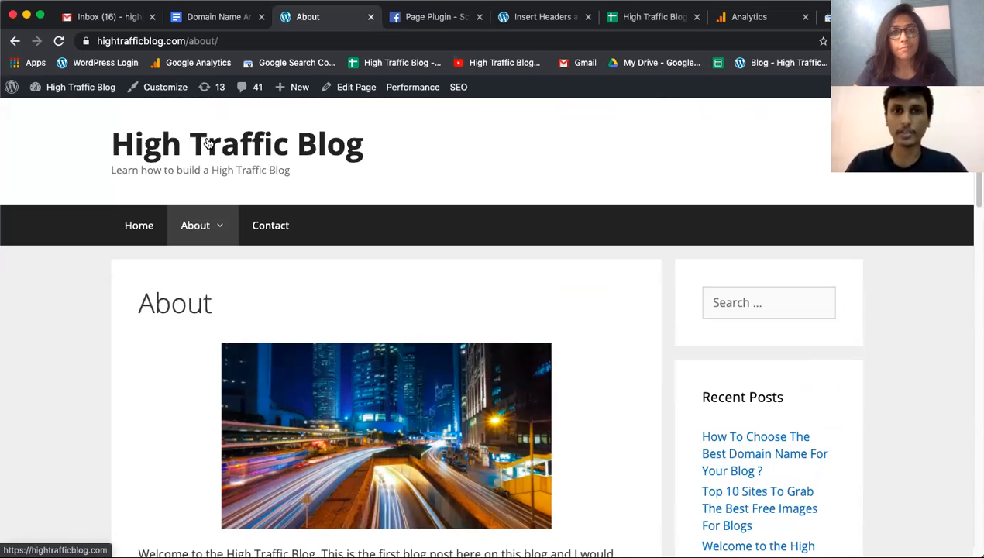
# Go to the blog's home page and close the Insert Headers and Page Plugin browser tabs.
pyautogui.click(208, 144)
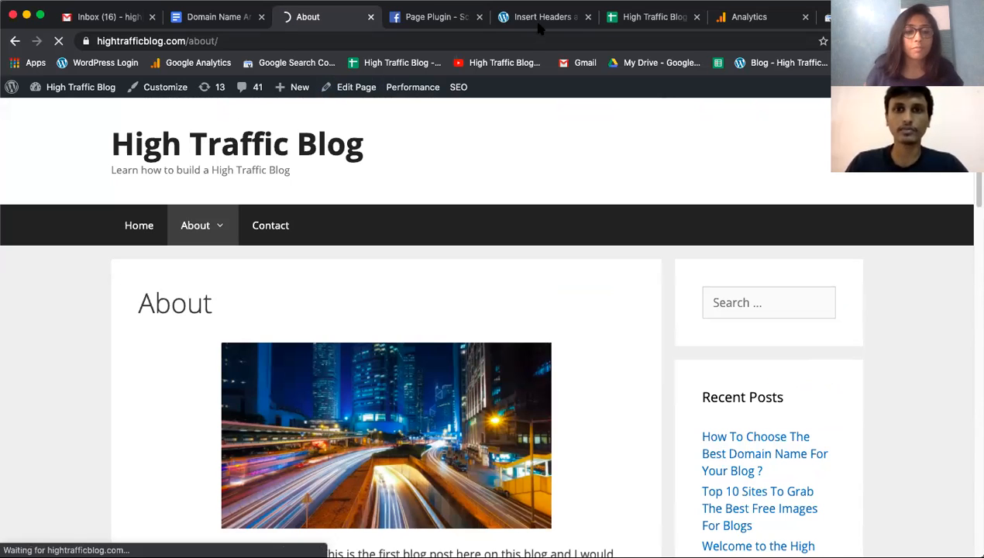
pyautogui.click(588, 17)
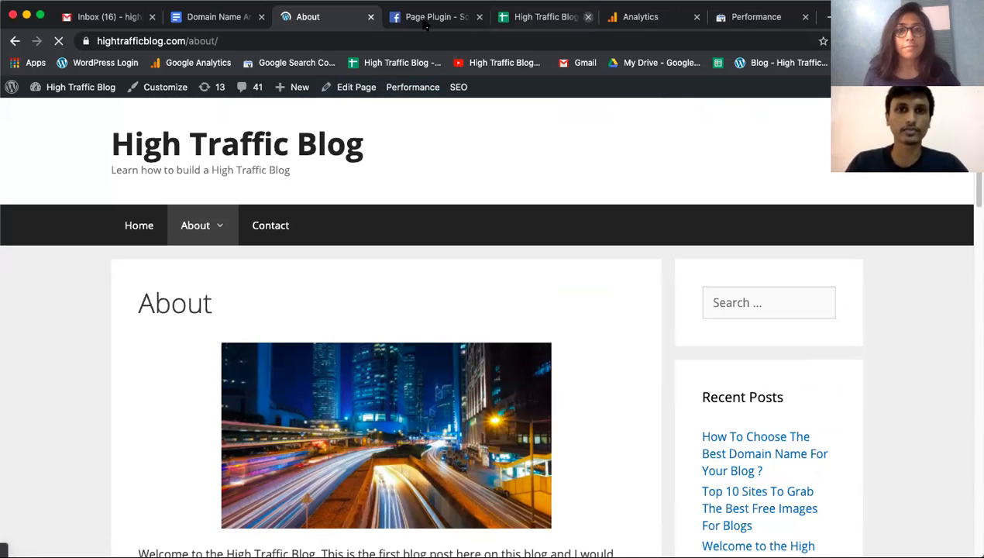
pyautogui.click(479, 17)
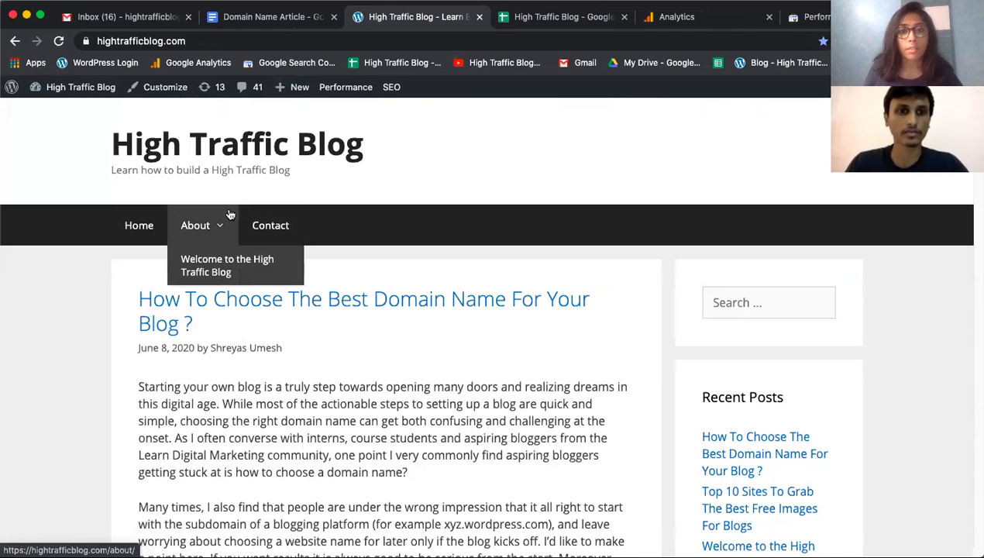
# Check the blog's Contact page and open the Add Plugins screen in the site's admin dashboard.
pyautogui.click(270, 224)
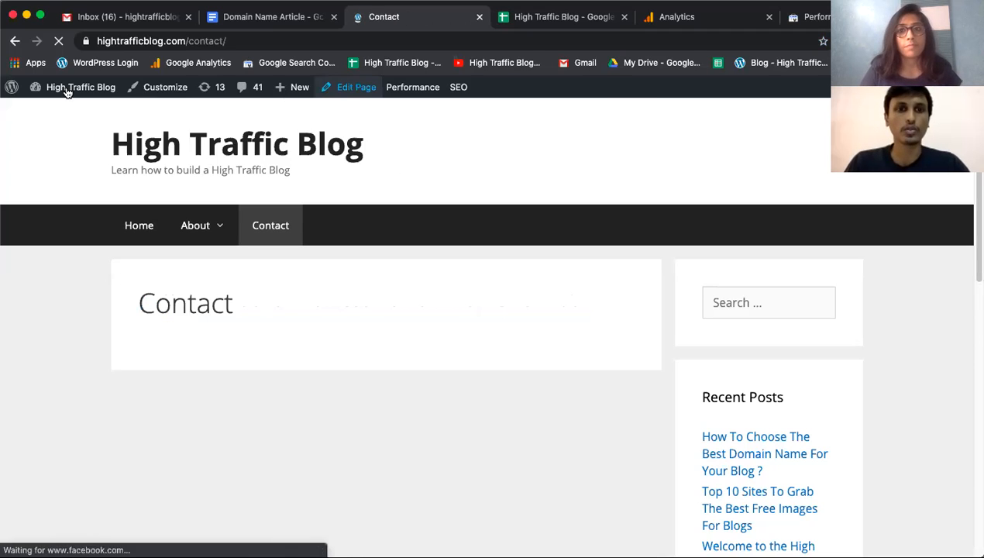
pyautogui.moveTo(81, 87)
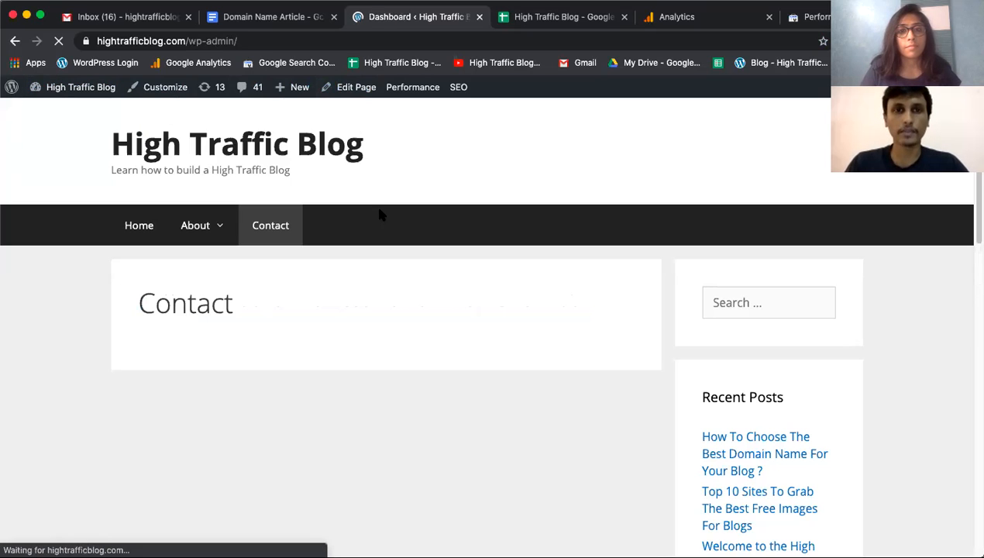
pyautogui.scroll(-2, 103, 313)
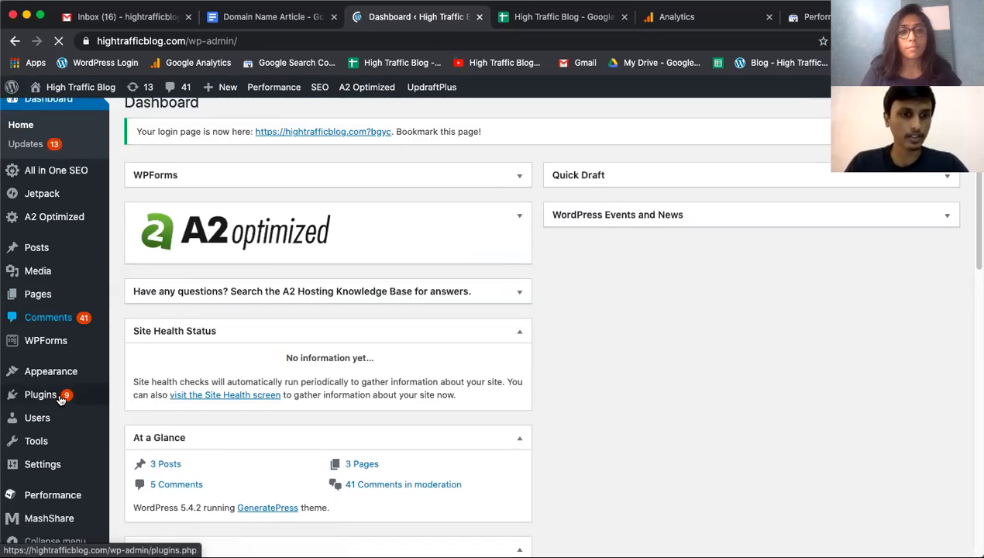
pyautogui.moveTo(60, 399)
pyautogui.click(138, 415)
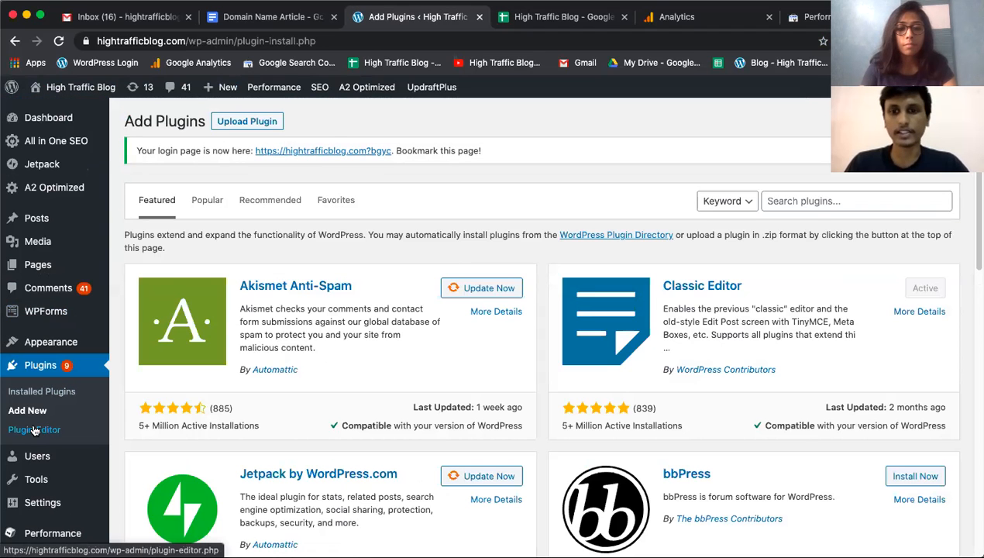
# Search the plugin directory for "contact form 7".
pyautogui.click(817, 204)
pyautogui.write('cont')
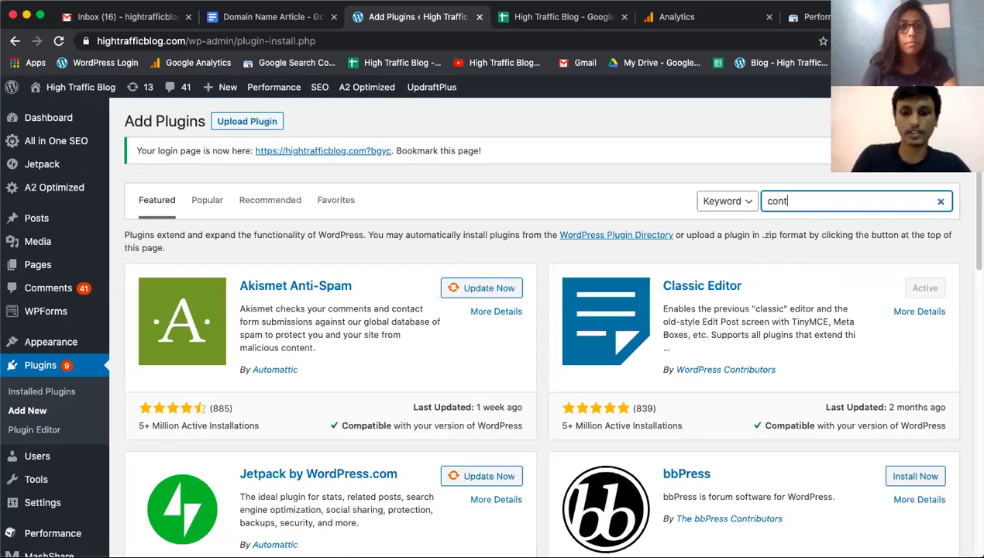
pyautogui.write('act from')
pyautogui.press('BackSpace')
pyautogui.press('BackSpace')
pyautogui.press('BackSpace')
pyautogui.write('orm 7')
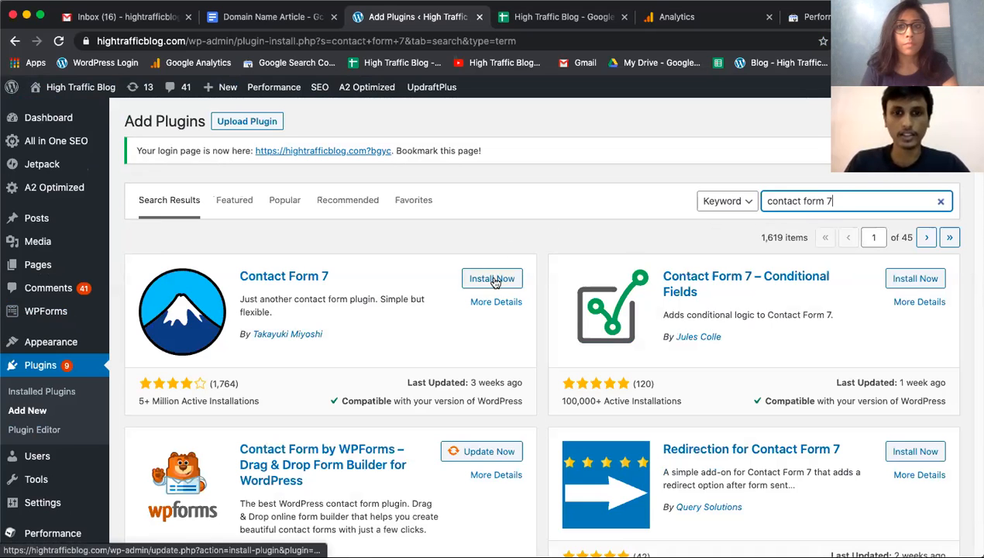
# Install and activate the Contact Form 7 plugin.
pyautogui.click(493, 279)
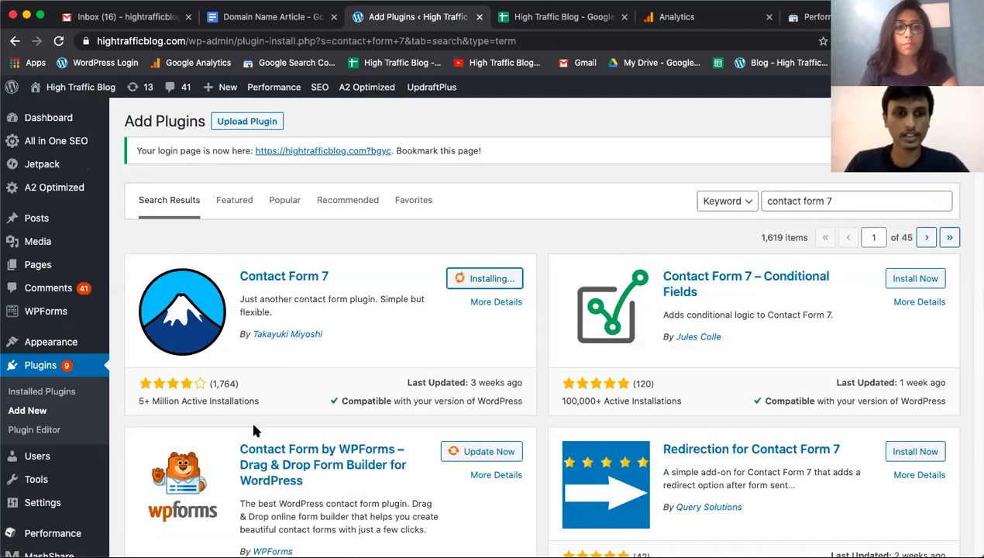
pyautogui.moveTo(258, 399); pyautogui.dragTo(130, 399)
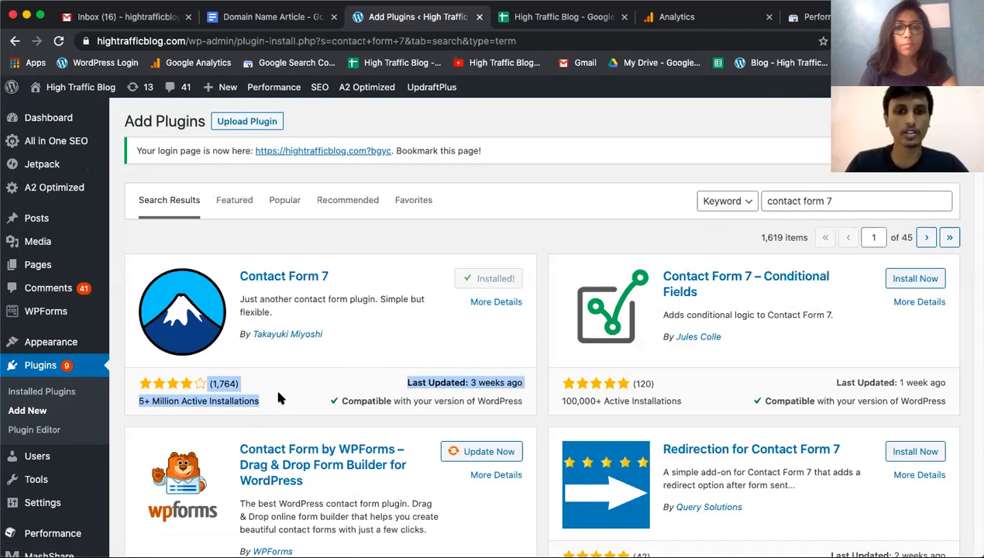
pyautogui.click(341, 374)
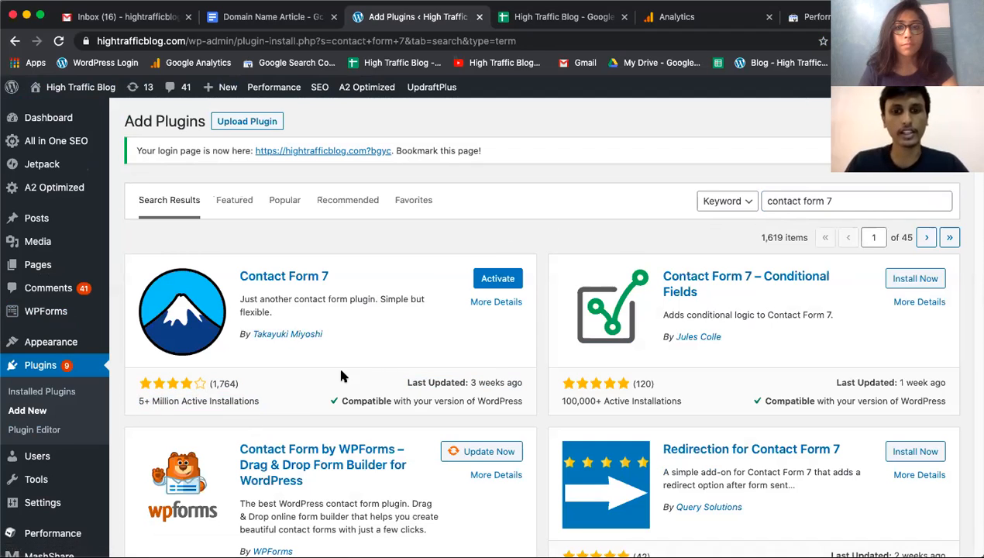
pyautogui.click(496, 281)
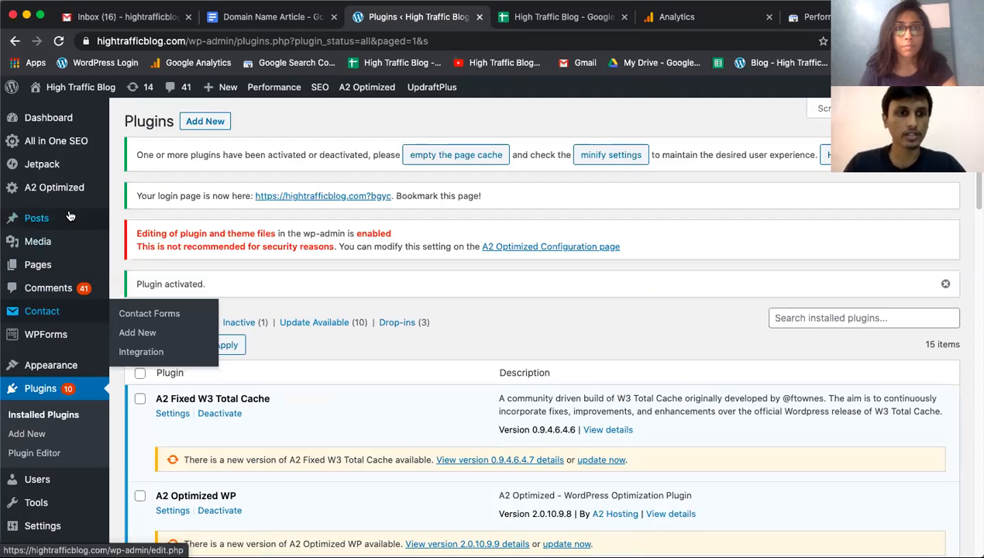
# Go to the list of contact forms and open Contact form 1 for editing.
pyautogui.moveTo(44, 305)
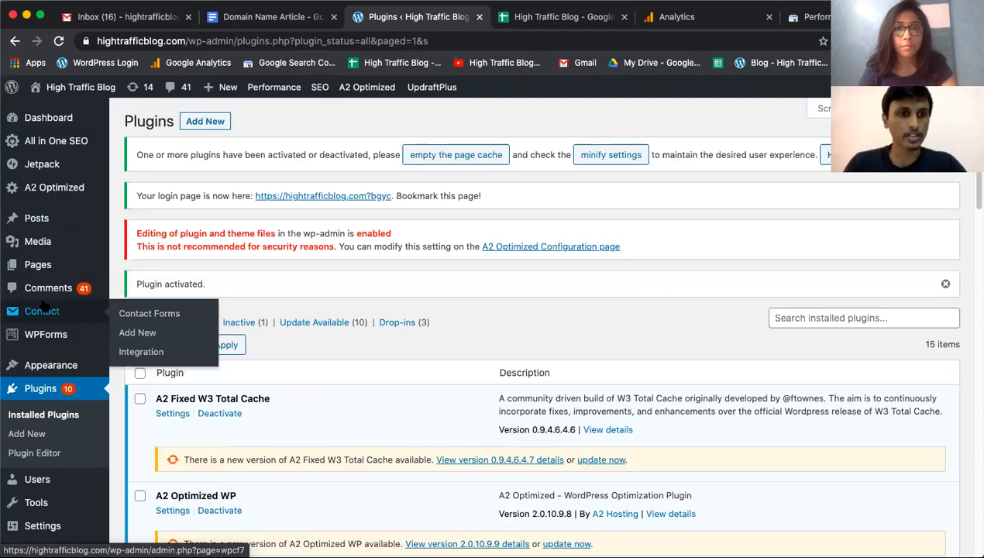
pyautogui.click(142, 314)
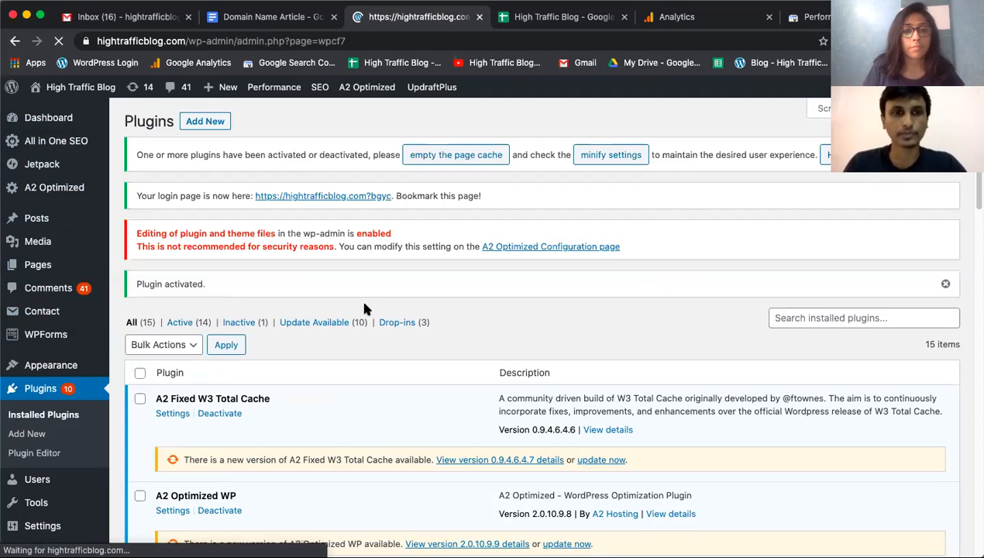
pyautogui.scroll(-2, 366, 307)
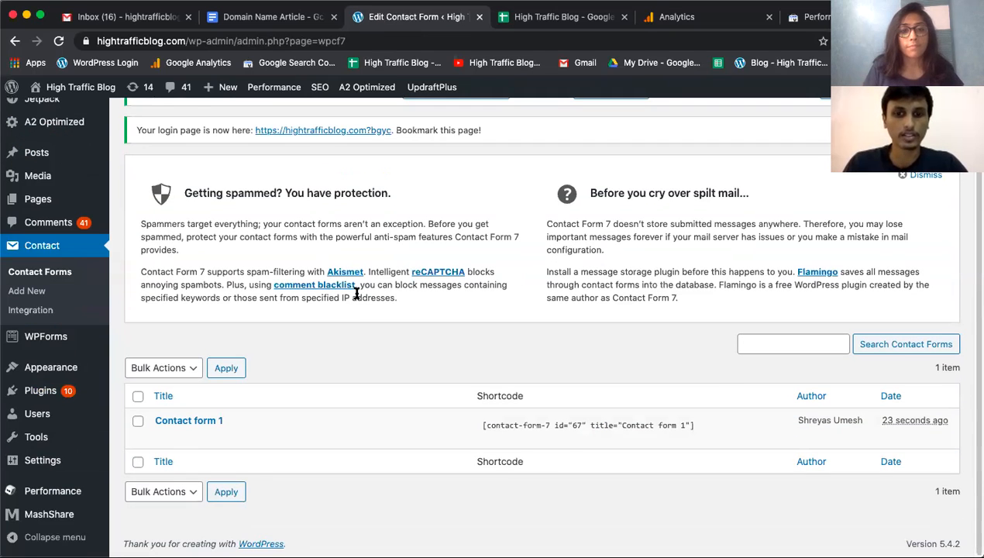
pyautogui.moveTo(224, 425)
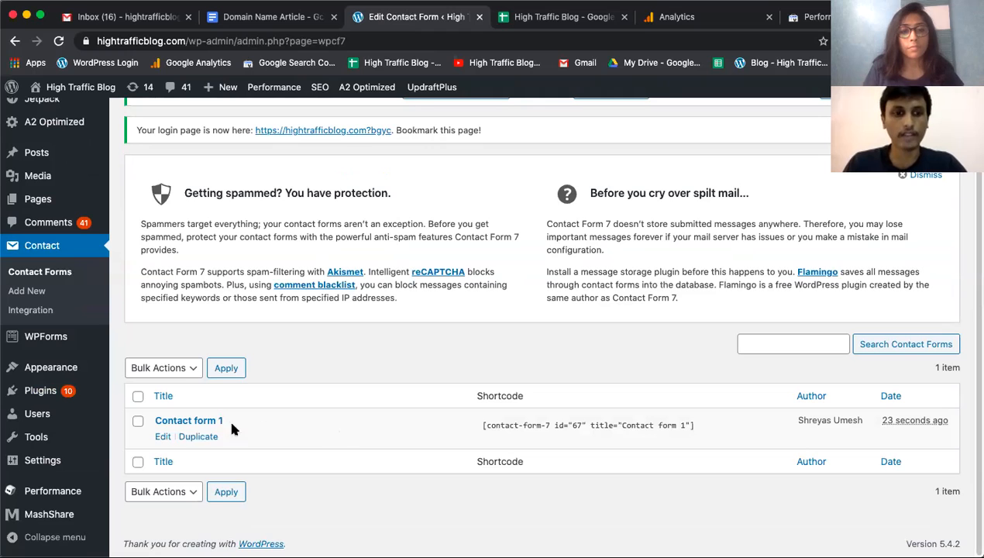
pyautogui.click(194, 423)
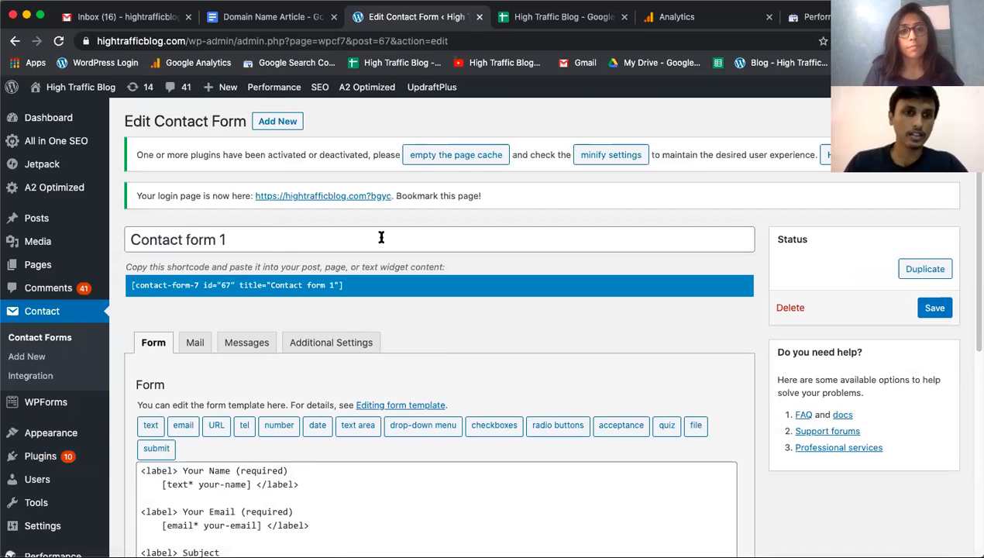
# Rename the contact form to "Contact Us".
pyautogui.click(381, 237)
pyautogui.press('BackSpace')
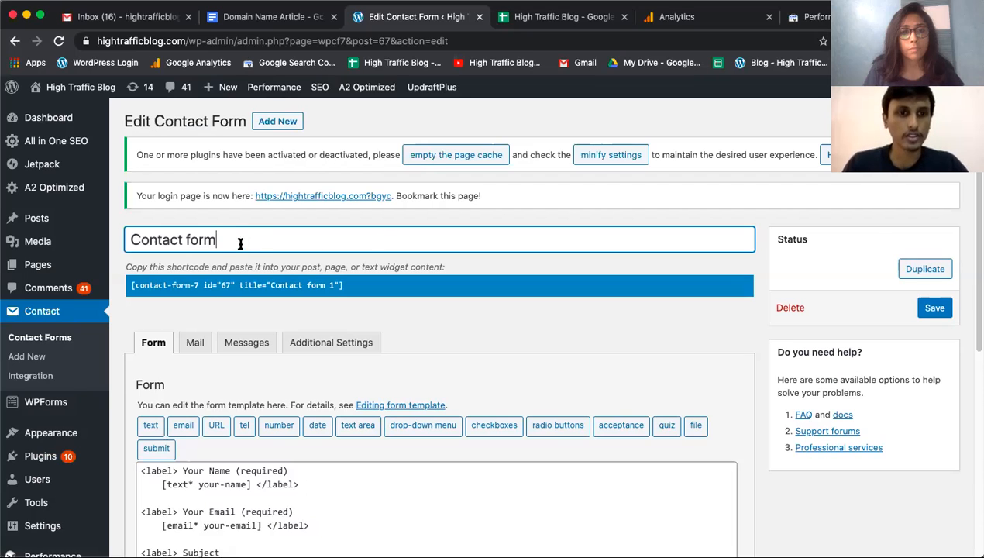
pyautogui.moveTo(240, 242); pyautogui.dragTo(186, 239)
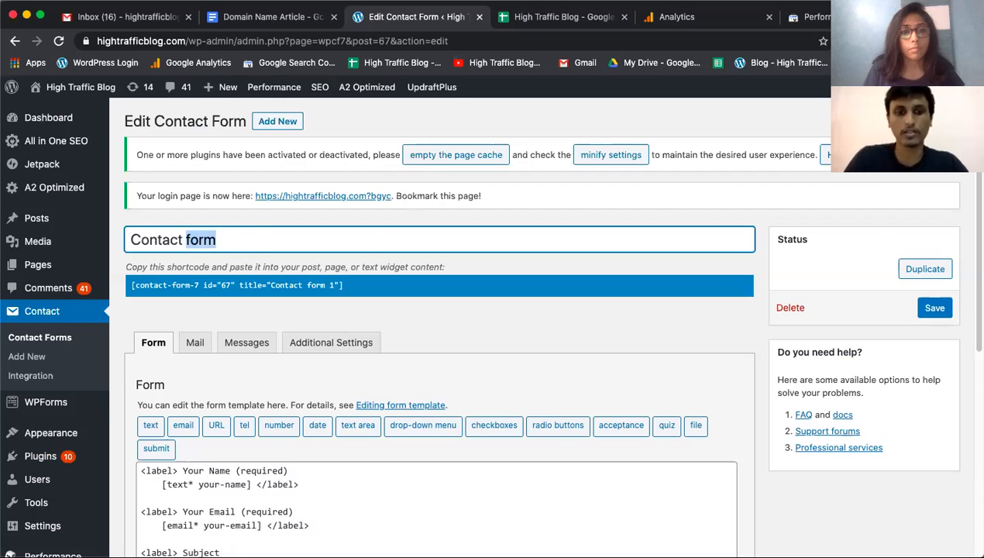
pyautogui.write('Us')
# Examine the contact form's shortcode that is meant for pasting into a post, page or text widget.
pyautogui.scroll(-2, 364, 255)
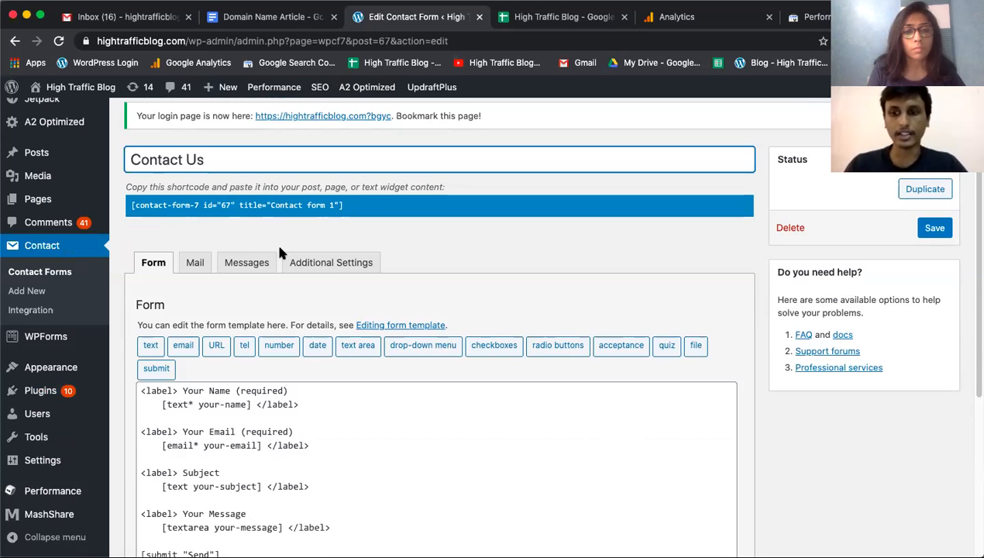
pyautogui.click(257, 206)
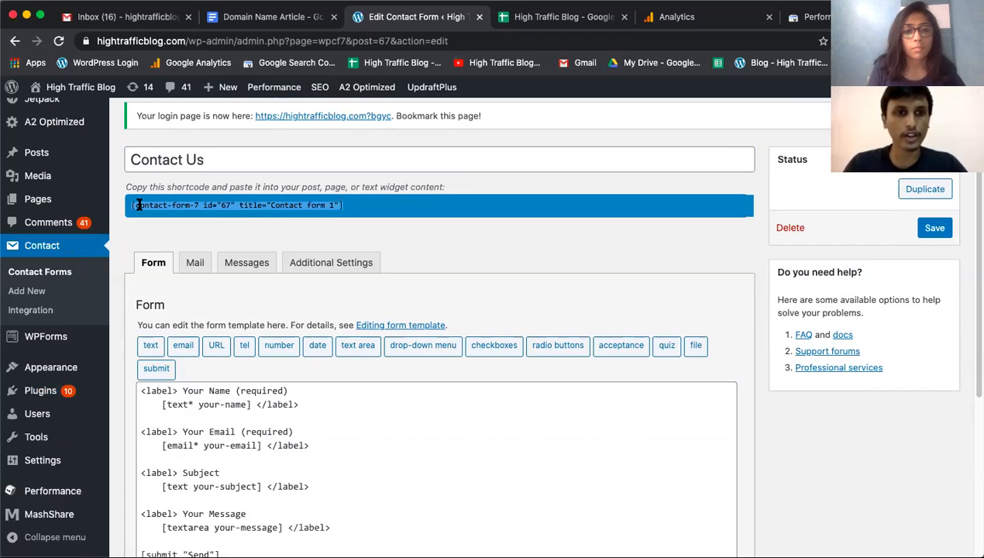
pyautogui.click(130, 206)
pyautogui.moveTo(133, 205); pyautogui.dragTo(394, 214)
pyautogui.click(333, 212)
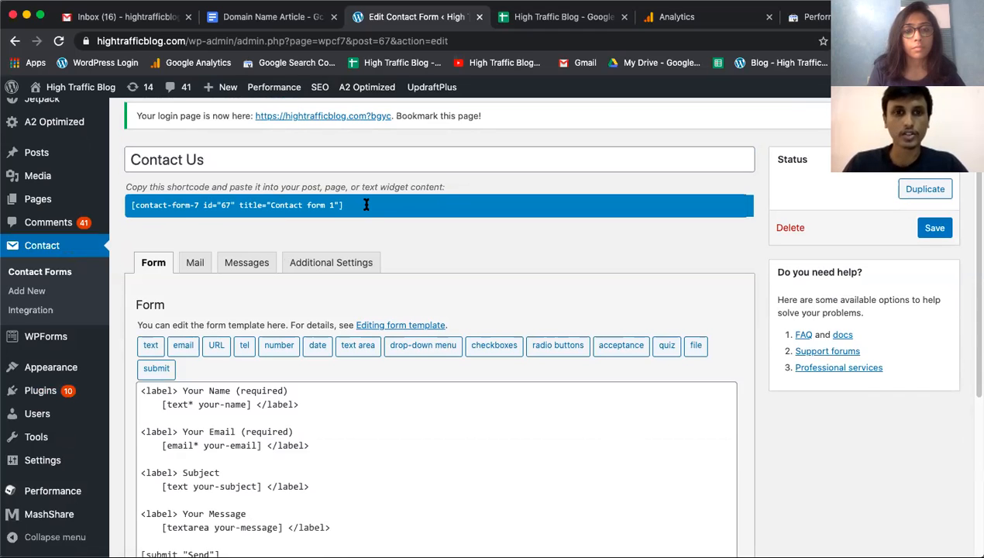
pyautogui.moveTo(342, 206); pyautogui.dragTo(126, 203)
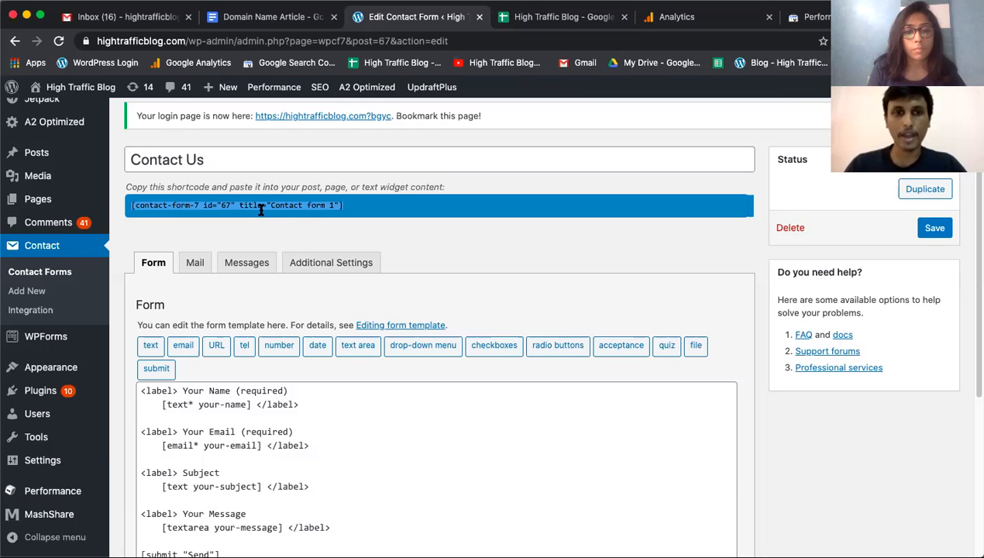
pyautogui.click(392, 233)
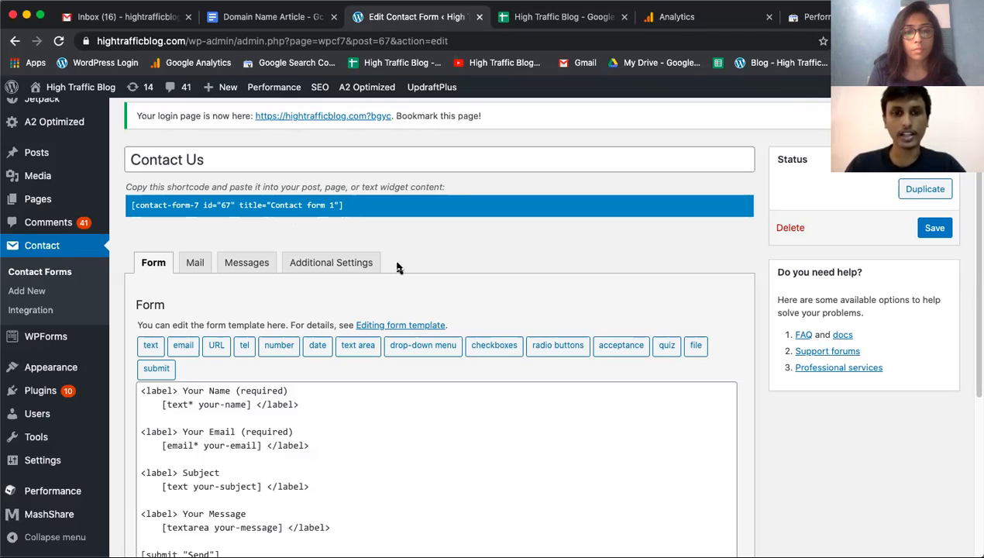
# Examine the form template, including the label tags and the your-name text field.
pyautogui.scroll(-4, 392, 253)
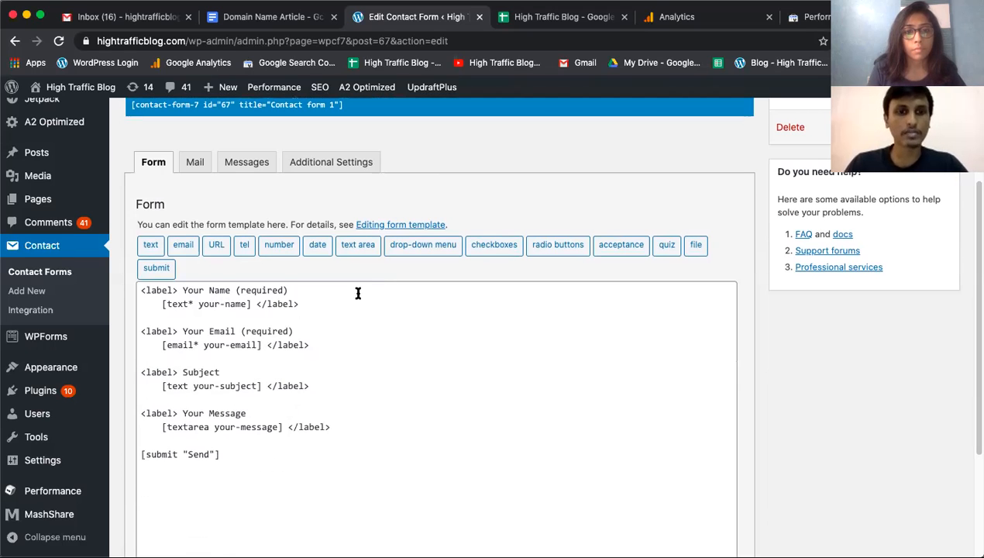
pyautogui.moveTo(140, 270); pyautogui.dragTo(324, 423)
pyautogui.click(266, 437)
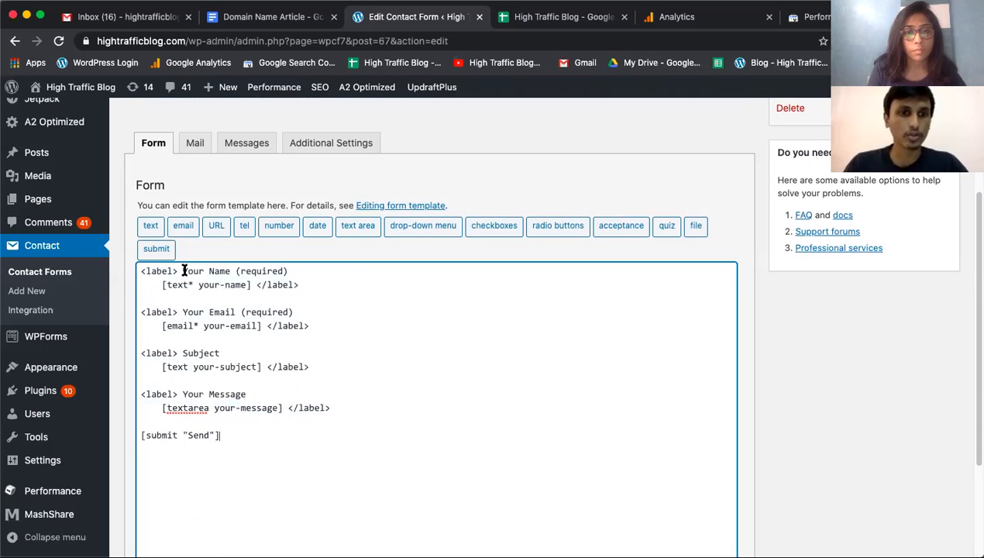
pyautogui.moveTo(176, 271); pyautogui.dragTo(130, 274)
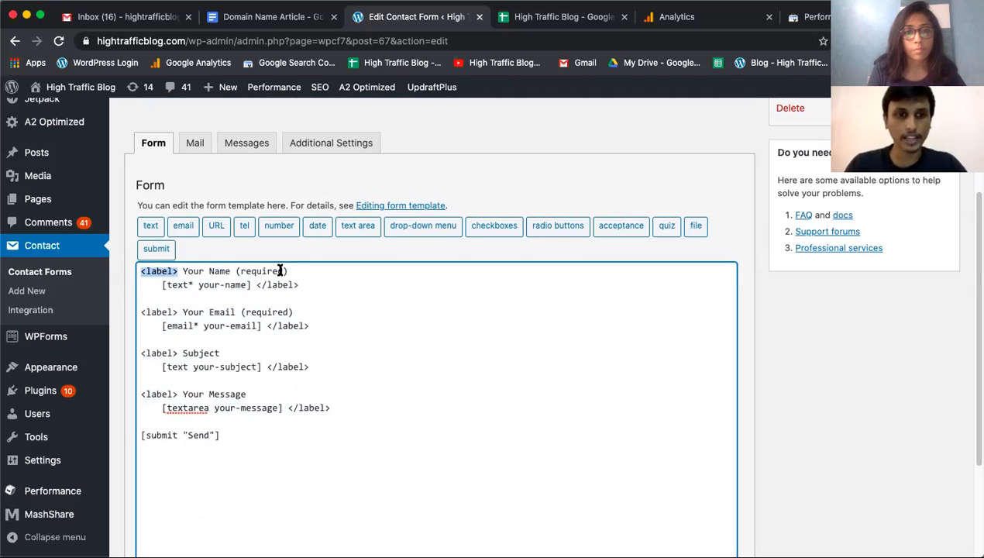
pyautogui.moveTo(252, 285); pyautogui.dragTo(161, 287)
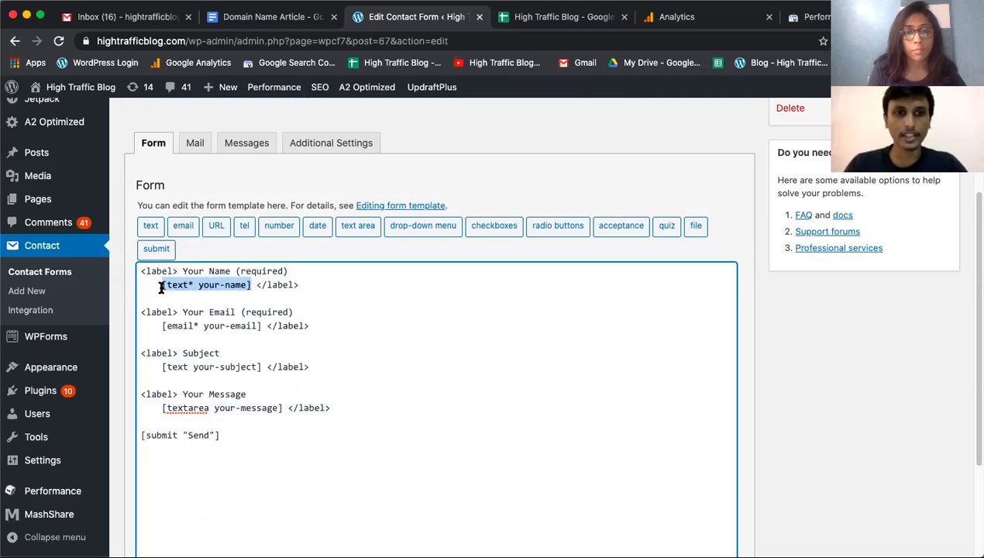
pyautogui.click(211, 304)
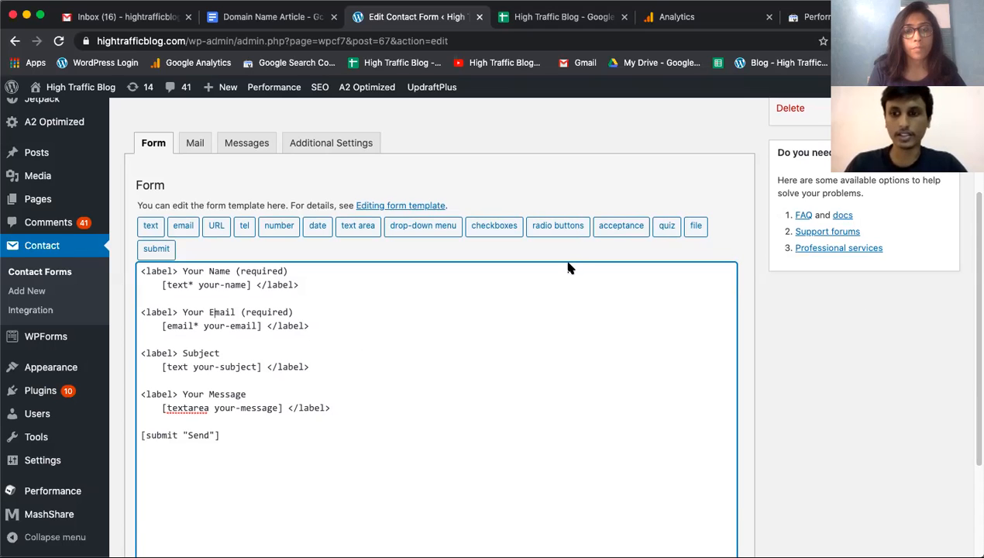
# Save the contact form and copy its shortcode.
pyautogui.scroll(2, 743, 249)
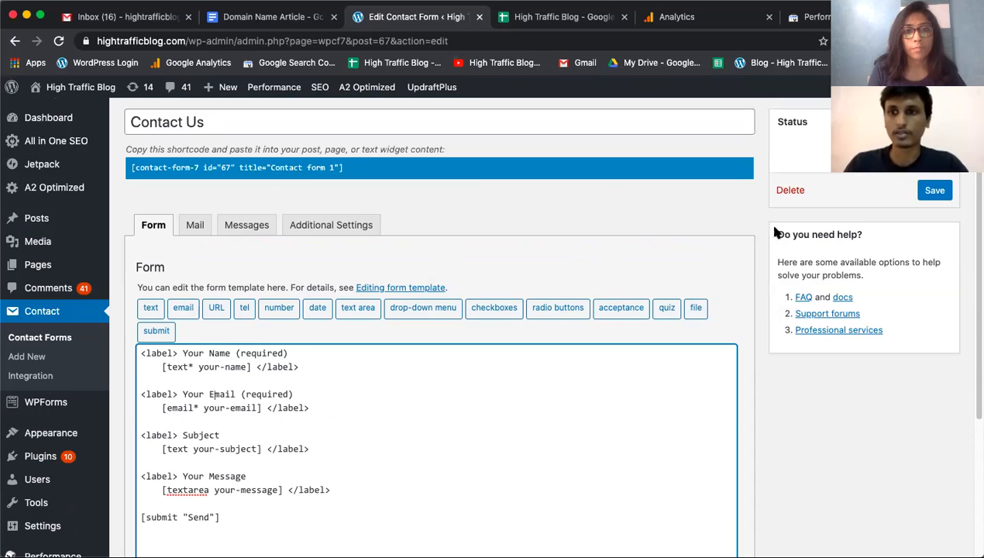
pyautogui.scroll(2, 773, 232)
pyautogui.click(931, 268)
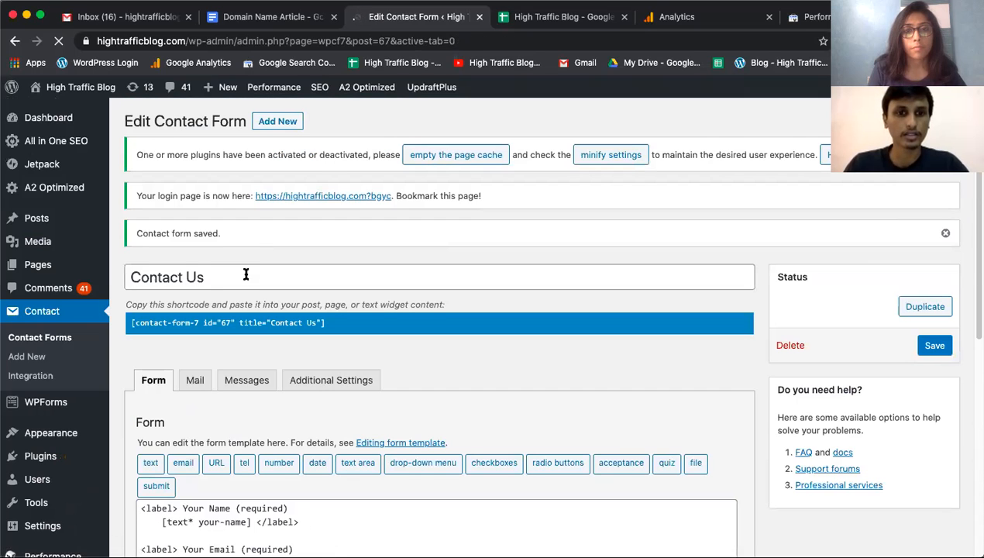
pyautogui.scroll(-1, 239, 302)
pyautogui.click(186, 267)
pyautogui.press('super+c')
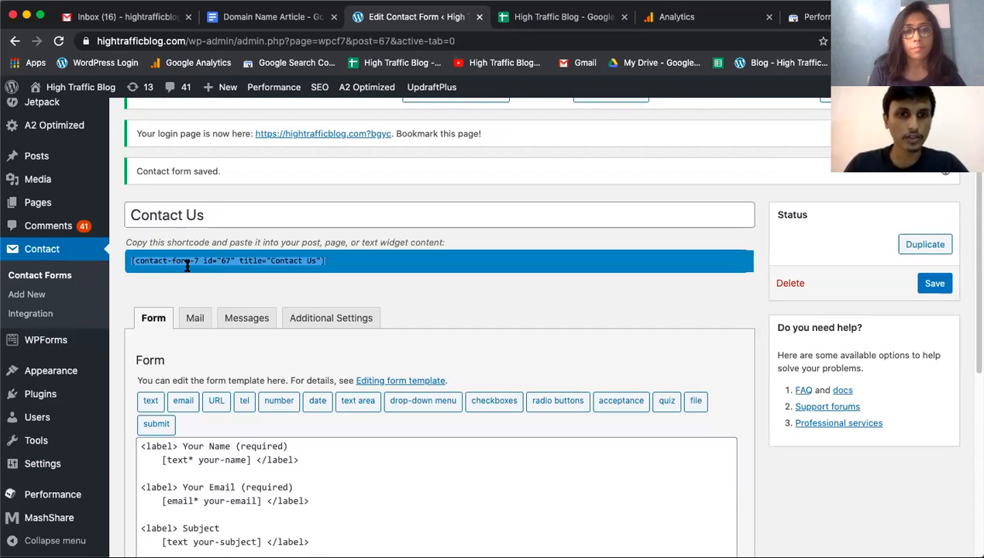
# Open the site's list of all pages in a new browser tab and open the Contact page for editing.
pyautogui.scroll(1, 211, 265)
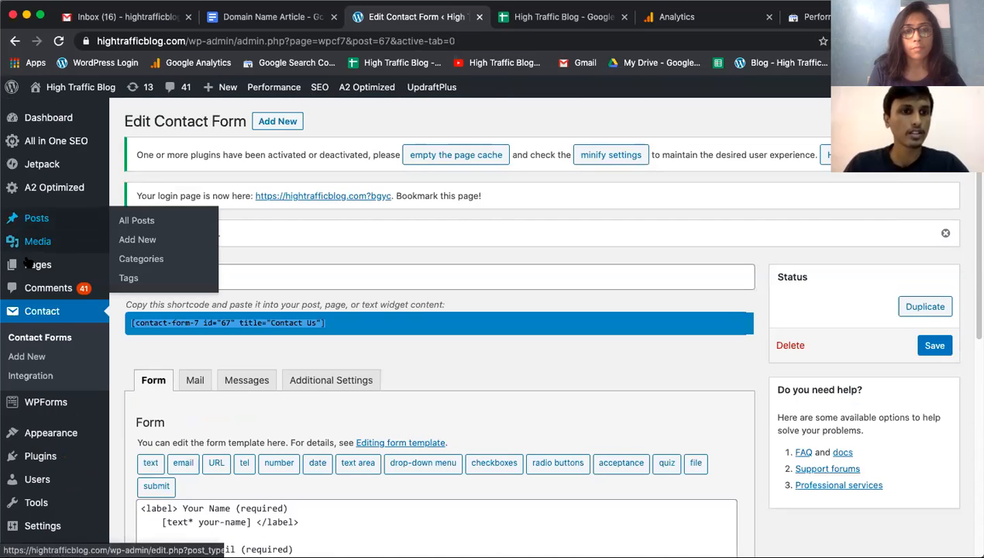
pyautogui.moveTo(31, 265)
pyautogui.rightClick(138, 266)
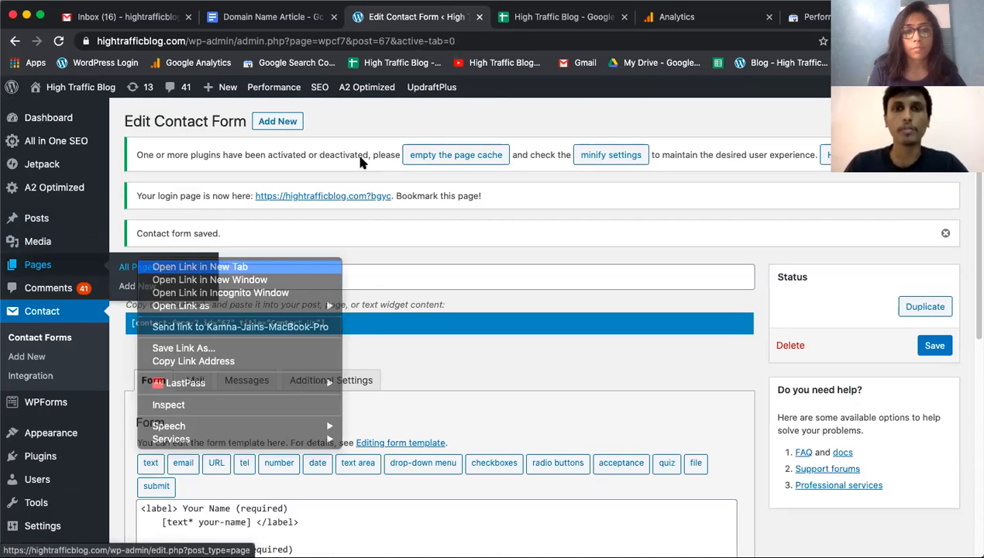
pyautogui.click(200, 267)
pyautogui.click(489, 16)
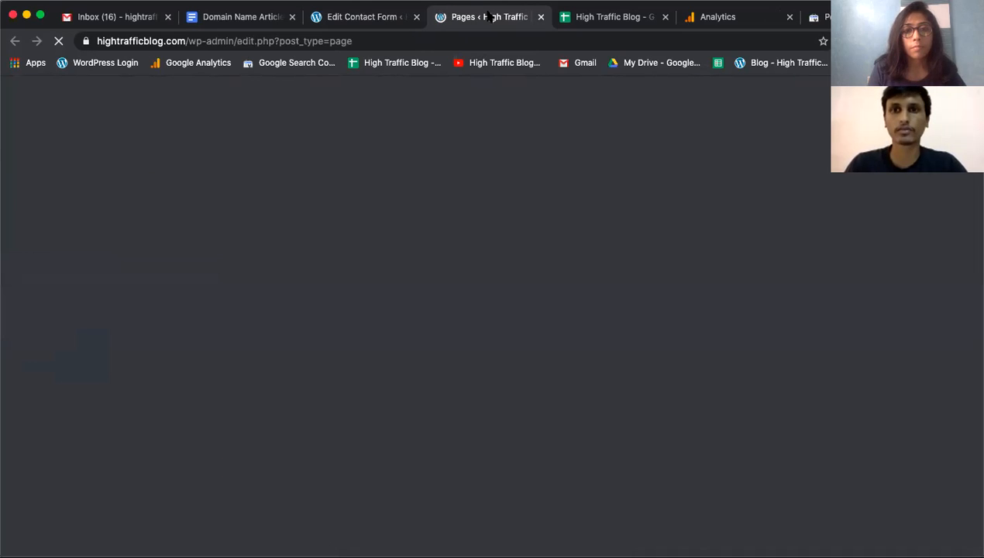
pyautogui.scroll(-1, 203, 328)
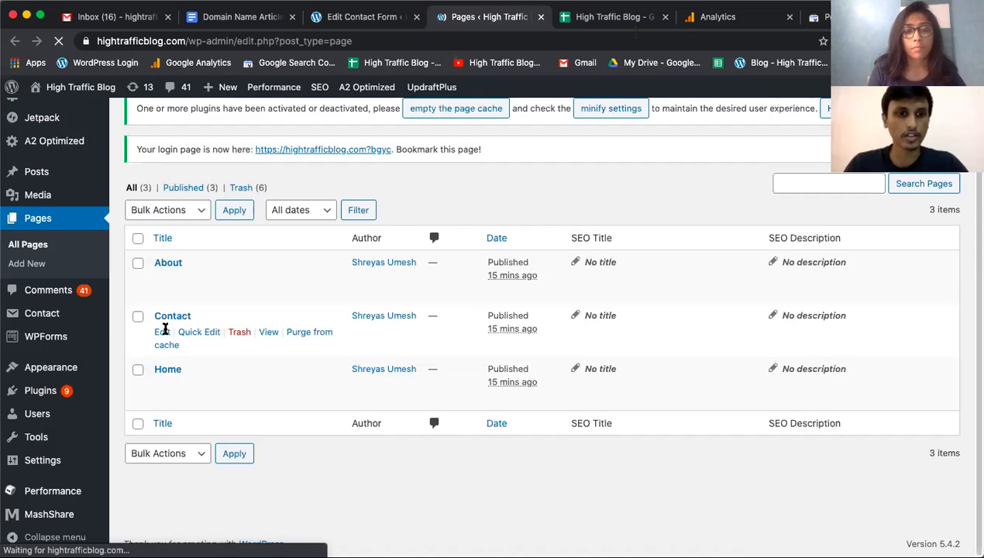
pyautogui.click(162, 332)
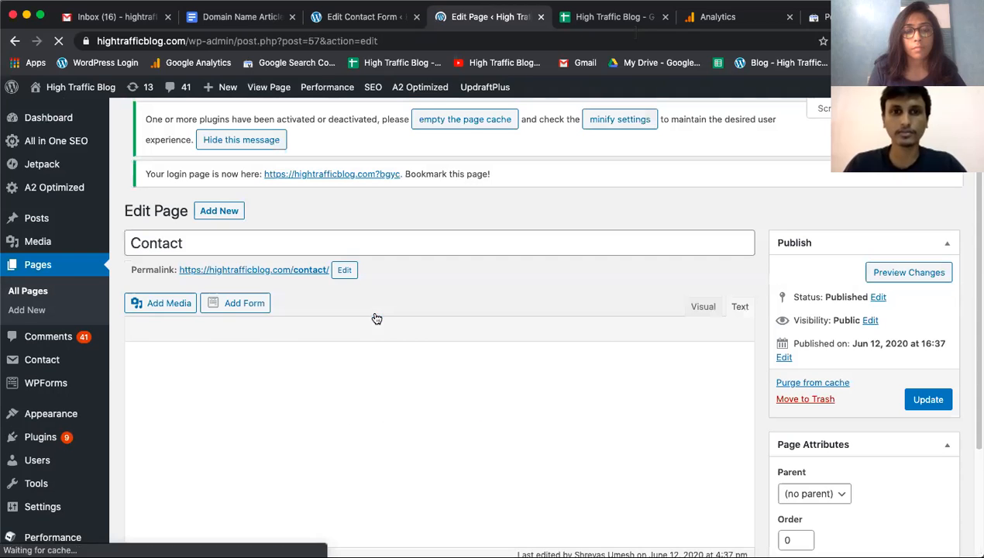
# Paste the shortcode [contact-form-7 id="67" title="Contact Us"] into the Contact page's content and update the page.
pyautogui.scroll(-2, 603, 336)
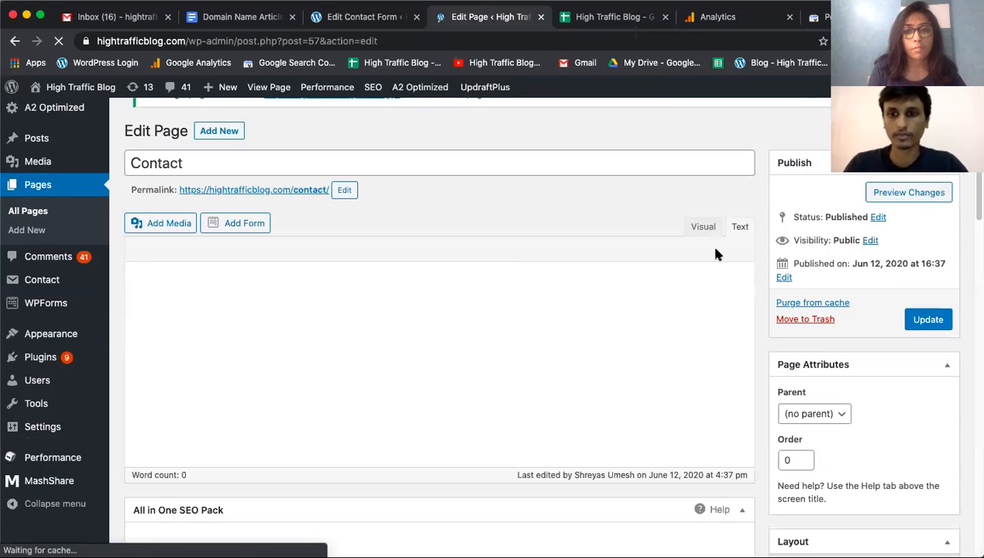
pyautogui.click(236, 278)
pyautogui.press('super+v')
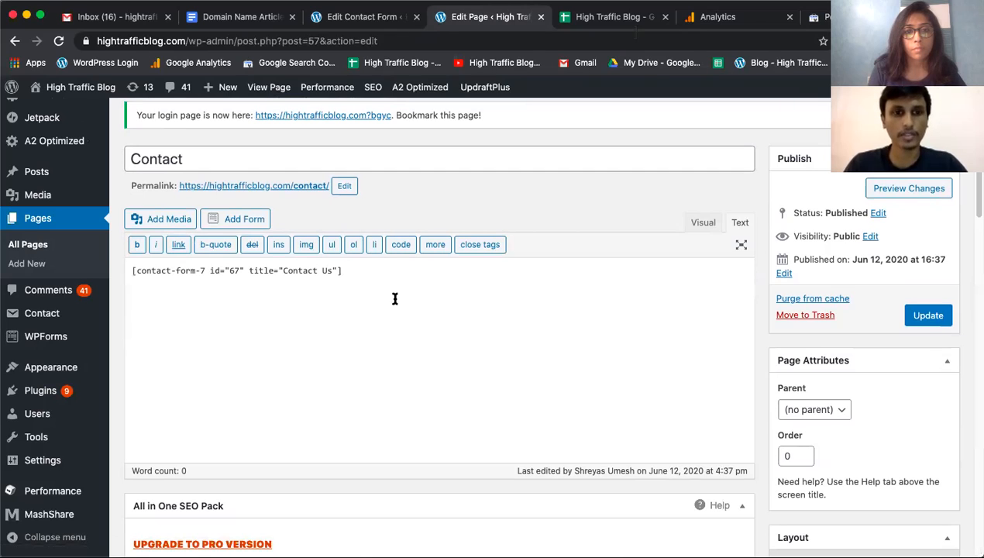
pyautogui.click(925, 313)
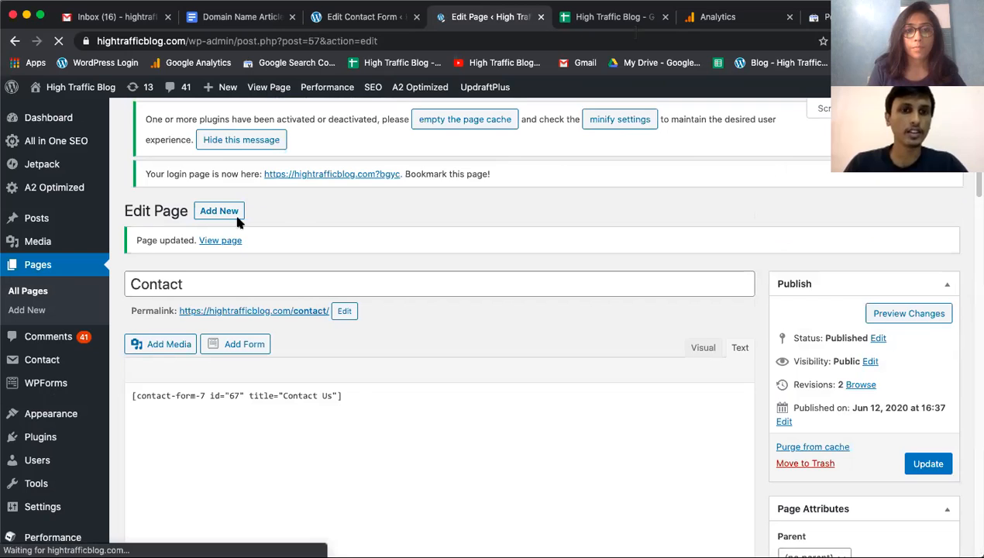
# View the live Contact page and examine the embedded form from the name field to the Send button.
pyautogui.click(232, 234)
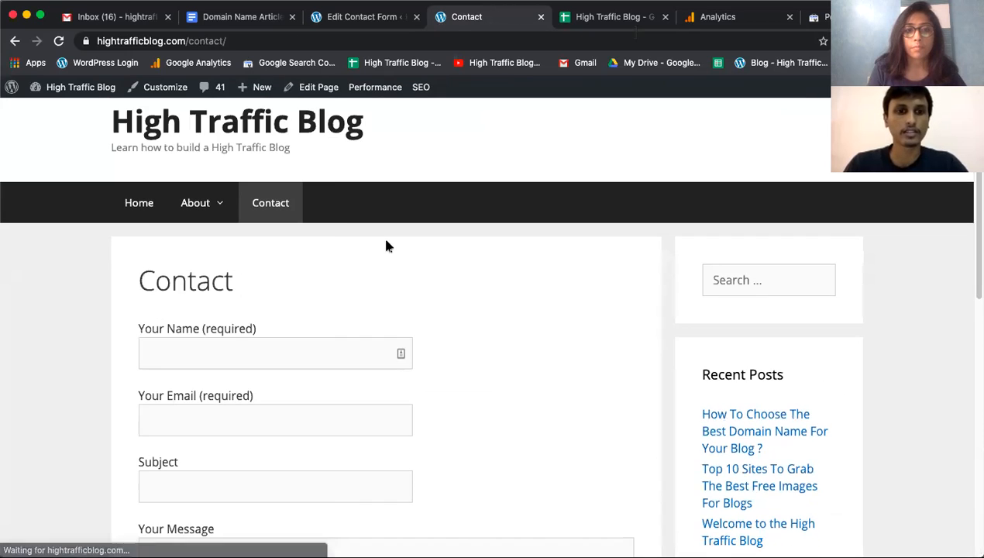
pyautogui.scroll(-5, 387, 244)
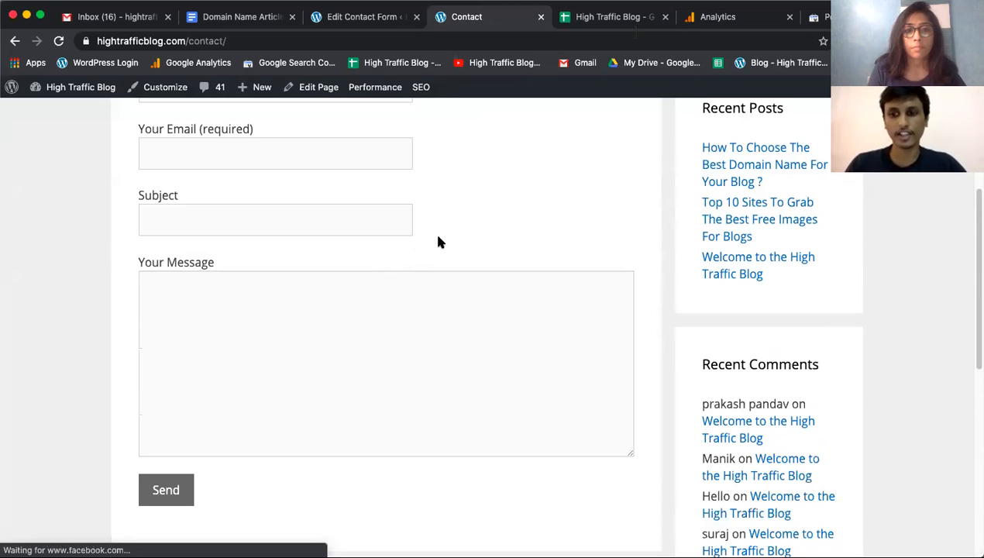
pyautogui.scroll(2, 403, 233)
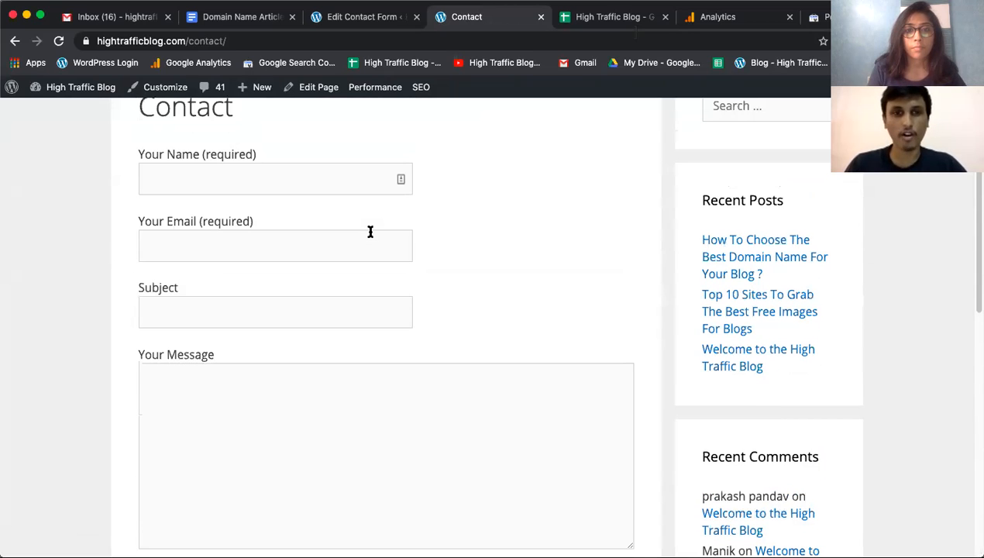
# Examine the form fields on the live Contact page, briefly testing text entry in the name field.
pyautogui.scroll(2, 371, 231)
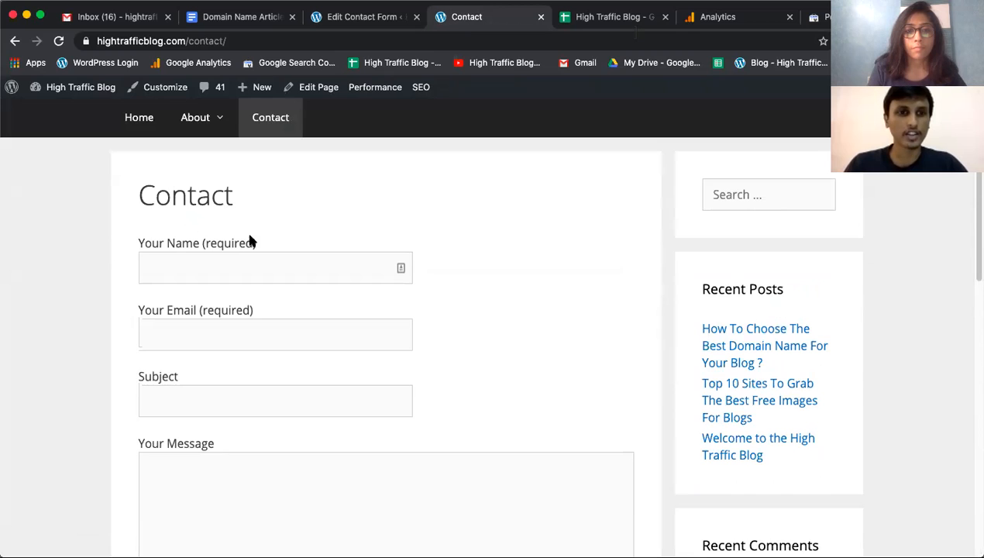
pyautogui.scroll(-1, 232, 244)
pyautogui.scroll(-2, 189, 255)
pyautogui.click(211, 182)
pyautogui.write('S')
pyautogui.scroll(-2, 233, 217)
pyautogui.scroll(2, 217, 193)
pyautogui.press('BackSpace')
pyautogui.scroll(-2, 208, 263)
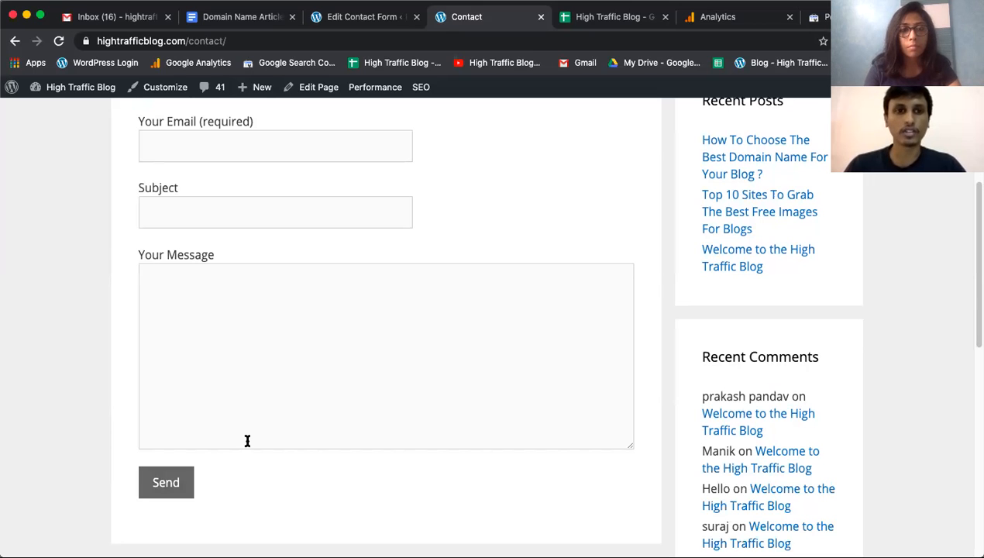
pyautogui.scroll(4, 261, 403)
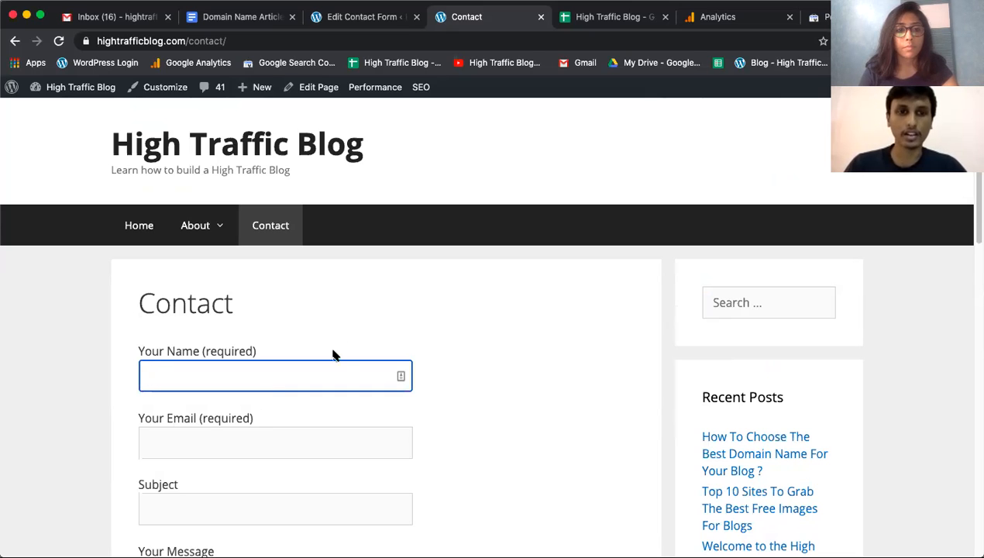
pyautogui.scroll(-2, 333, 287)
pyautogui.scroll(-2, 345, 283)
pyautogui.click(272, 293)
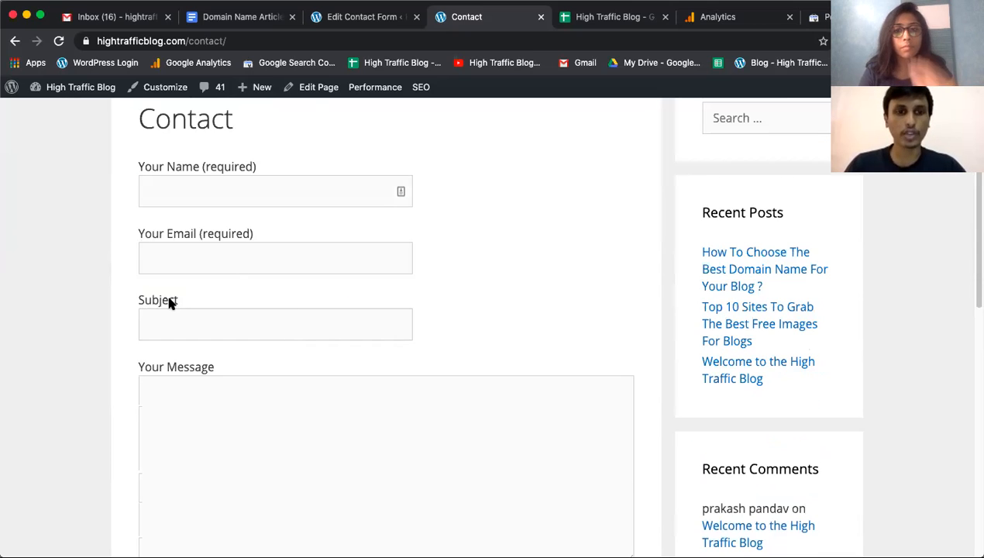
# Return to the contact form editor and bring up the form template code.
pyautogui.click(347, 15)
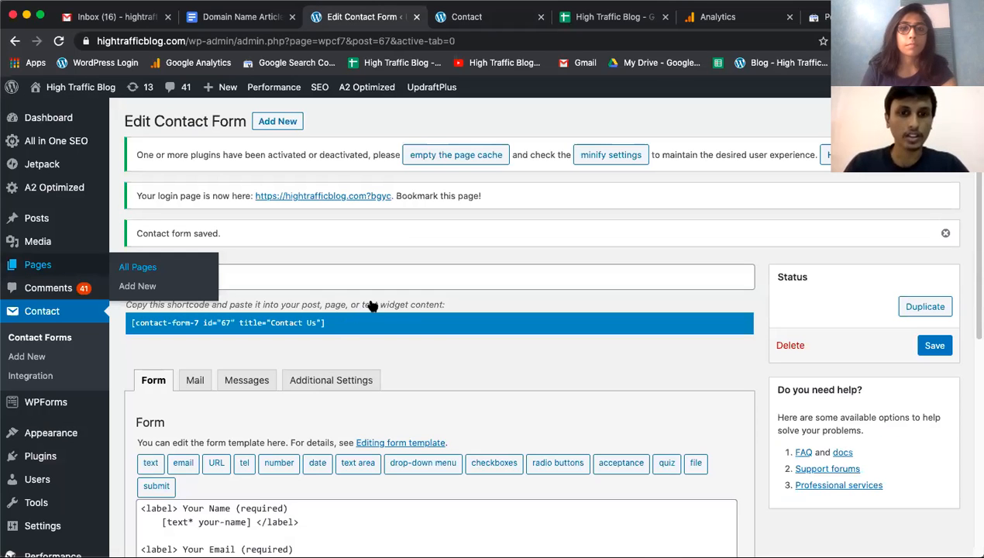
pyautogui.scroll(-3, 372, 365)
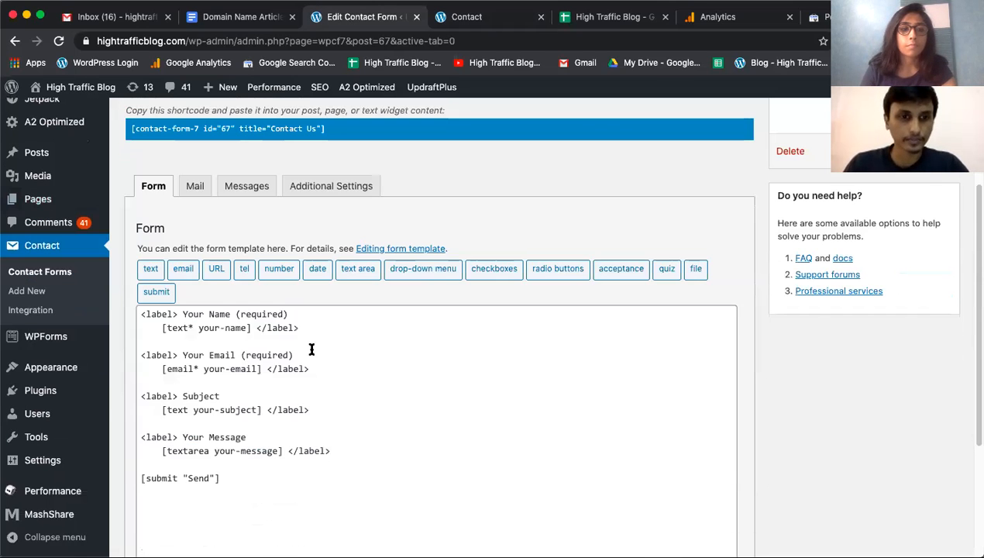
pyautogui.scroll(-1, 310, 347)
pyautogui.click(144, 284)
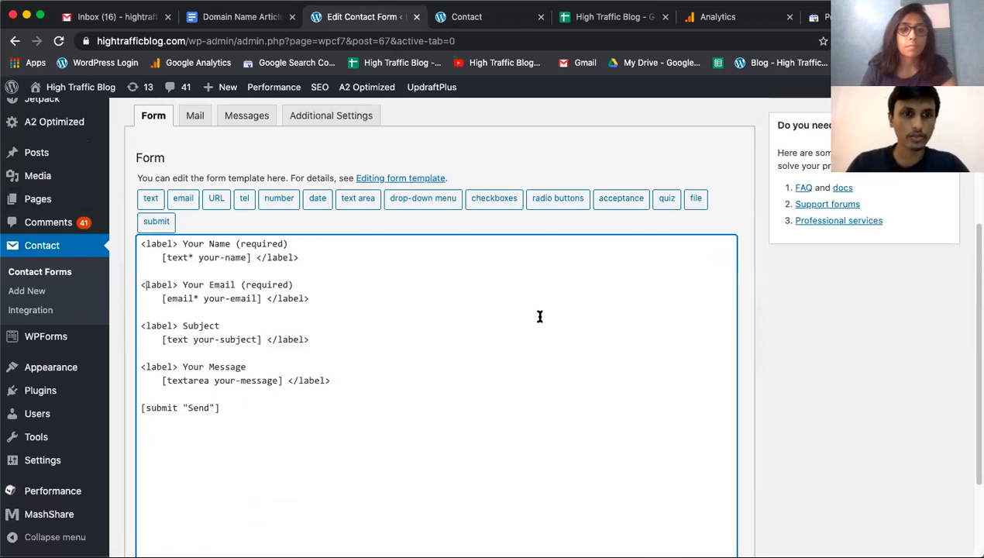
pyautogui.press('Return')
pyautogui.press('Return')
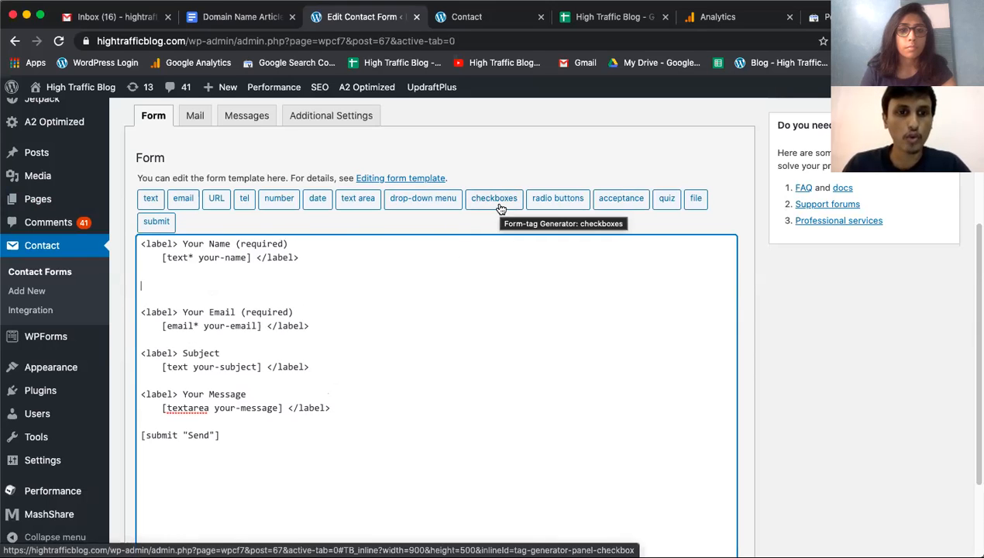
pyautogui.press('Delete')
pyautogui.press('Delete')
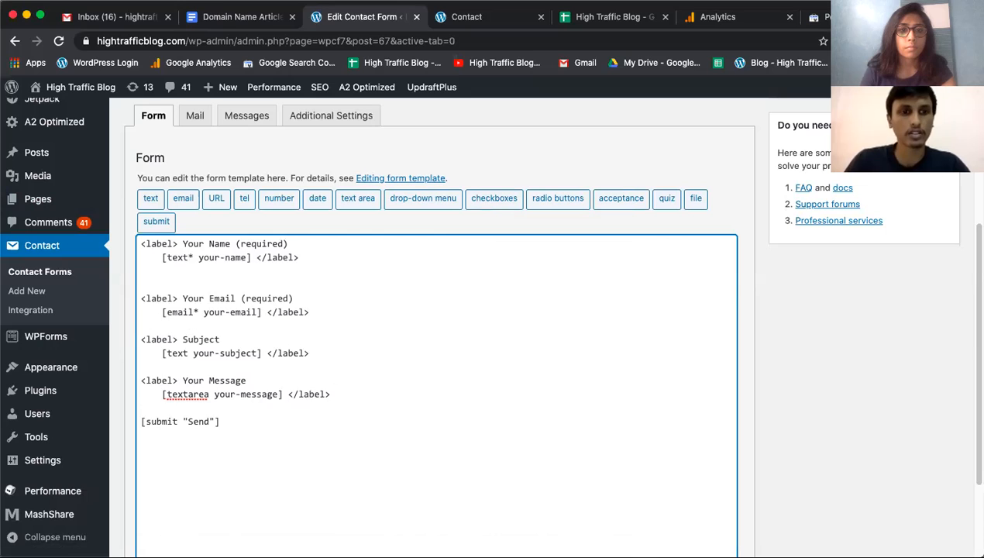
# Make room below the email field and start a checkboxes form tag there, named Newsletter and marked as a required field.
pyautogui.press('Return')
pyautogui.press('Return')
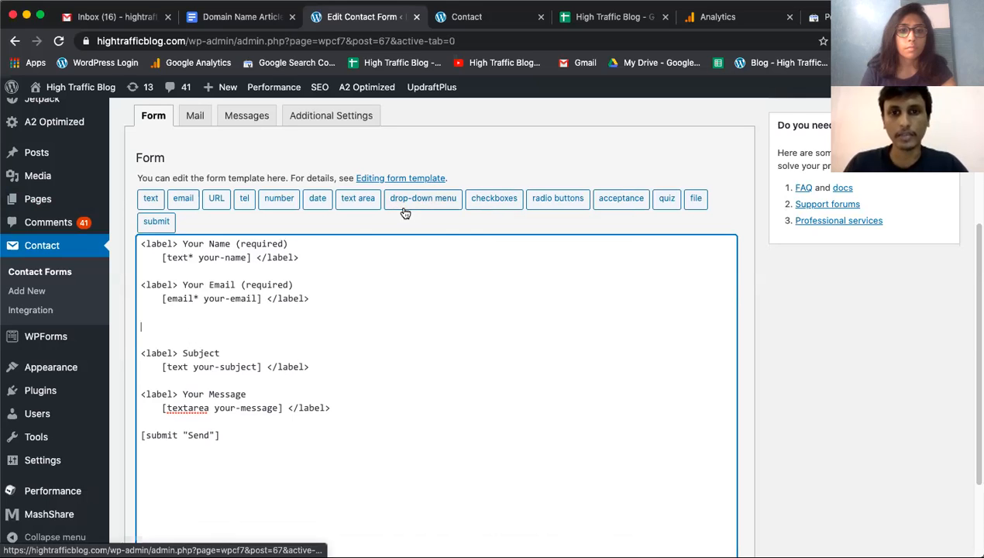
pyautogui.click(495, 201)
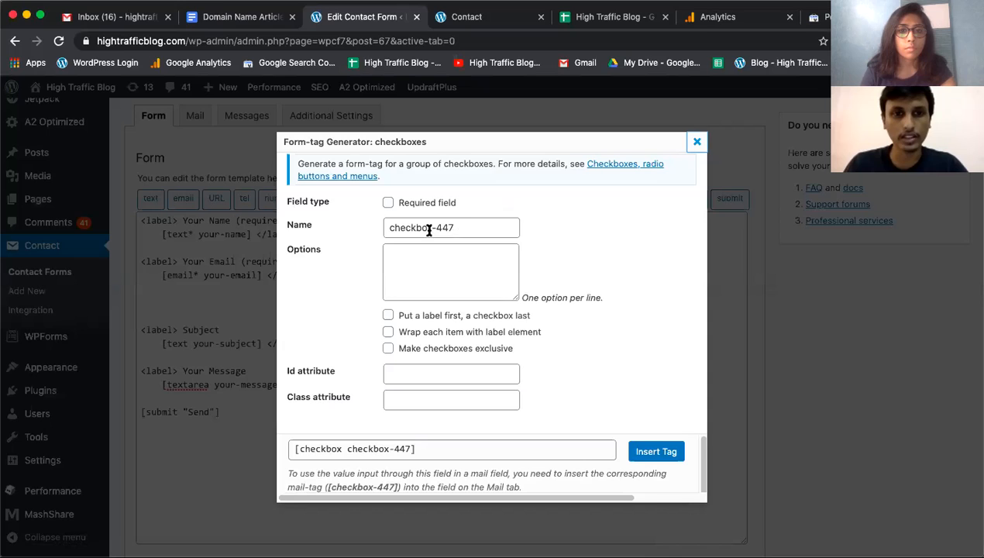
pyautogui.tripleClick(429, 228)
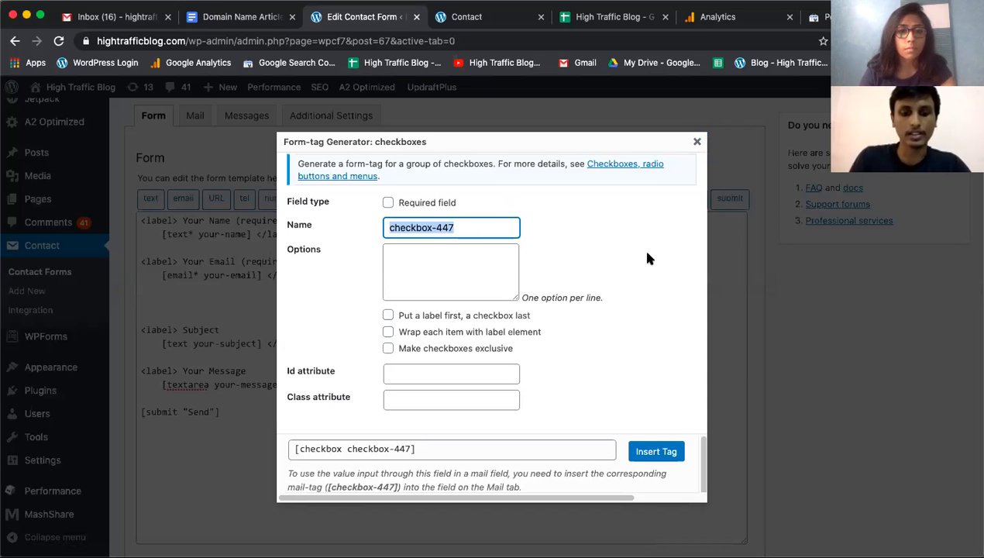
pyautogui.write('Newsley')
pyautogui.press('BackSpace')
pyautogui.write('letter')
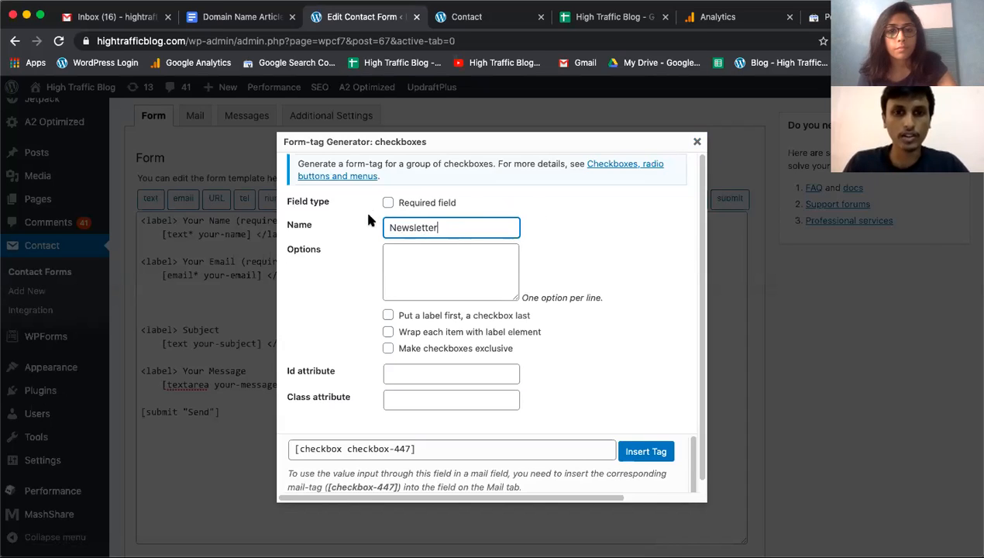
pyautogui.click(388, 202)
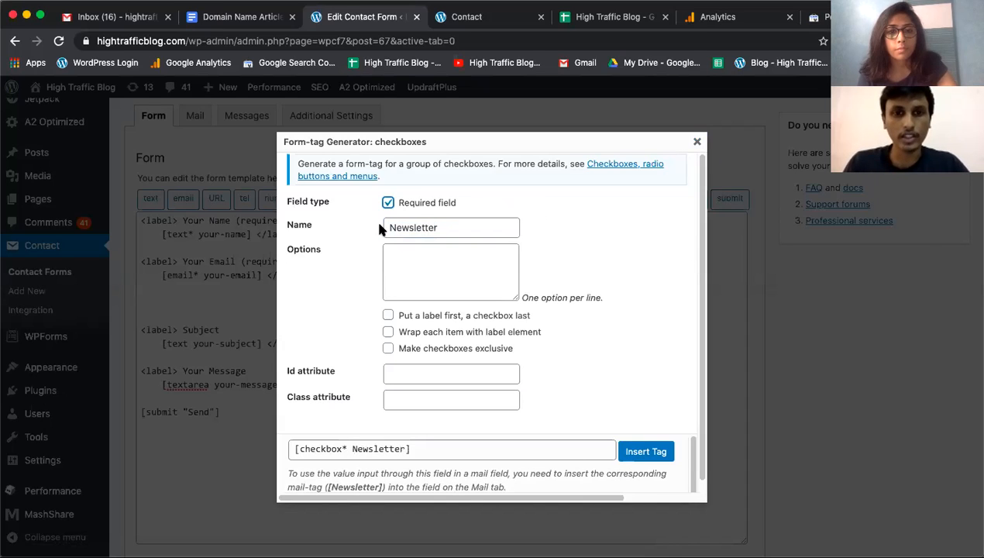
# Give the Newsletter checkboxes the options Blogging, Affiliate Marketing and Email Marketing, and insert the tag into the form template.
pyautogui.click(408, 267)
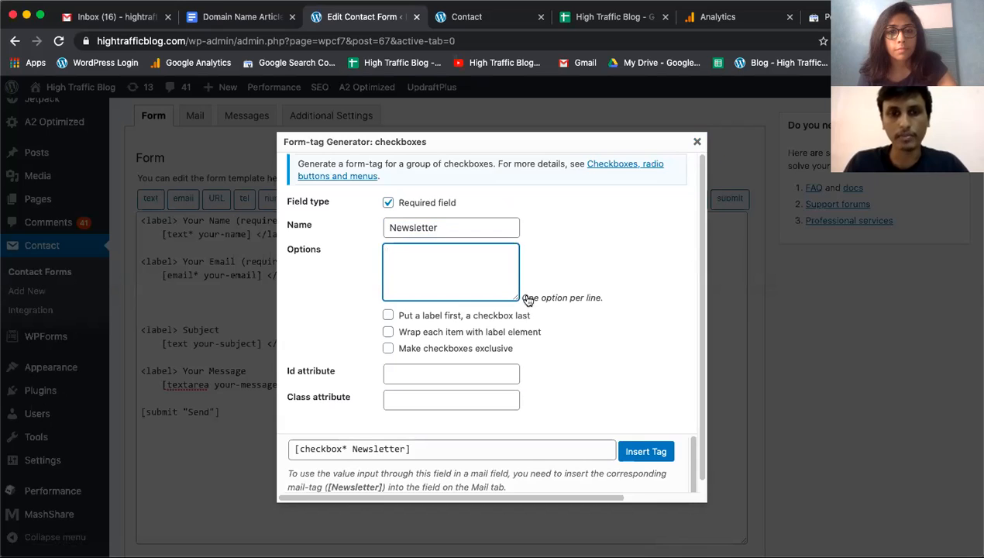
pyautogui.write('Blogging')
pyautogui.press('Tab')
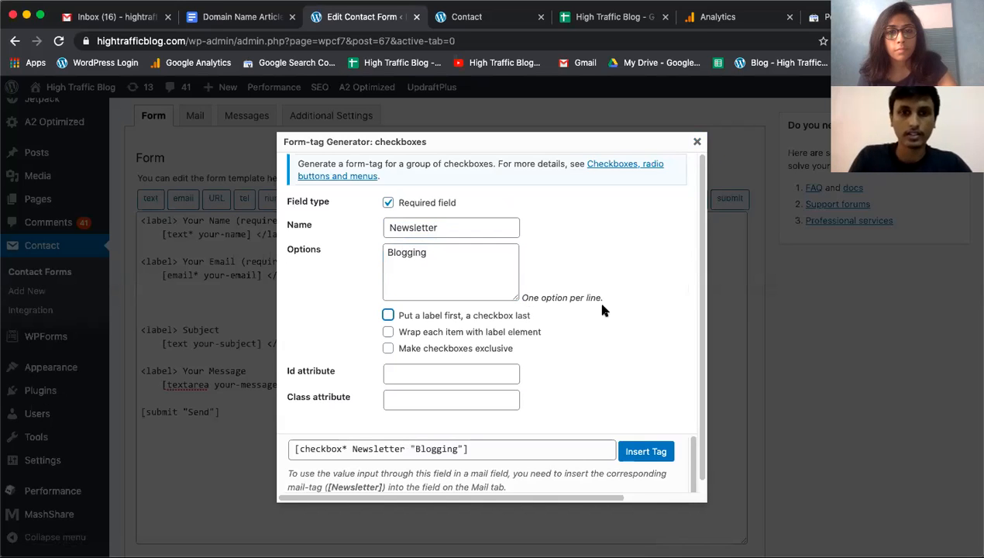
pyautogui.click(468, 255)
pyautogui.write('Affiliate Market')
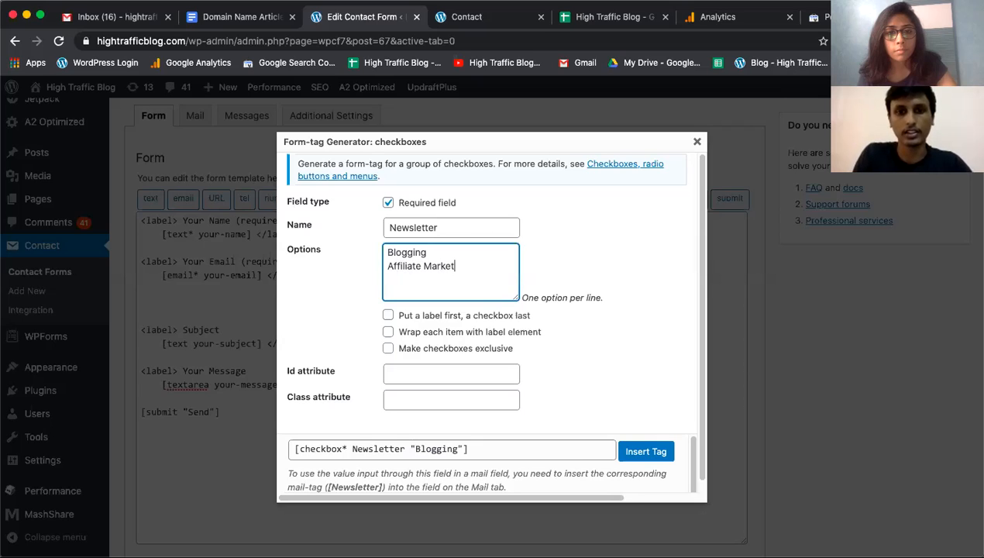
pyautogui.write('Email MArketing')
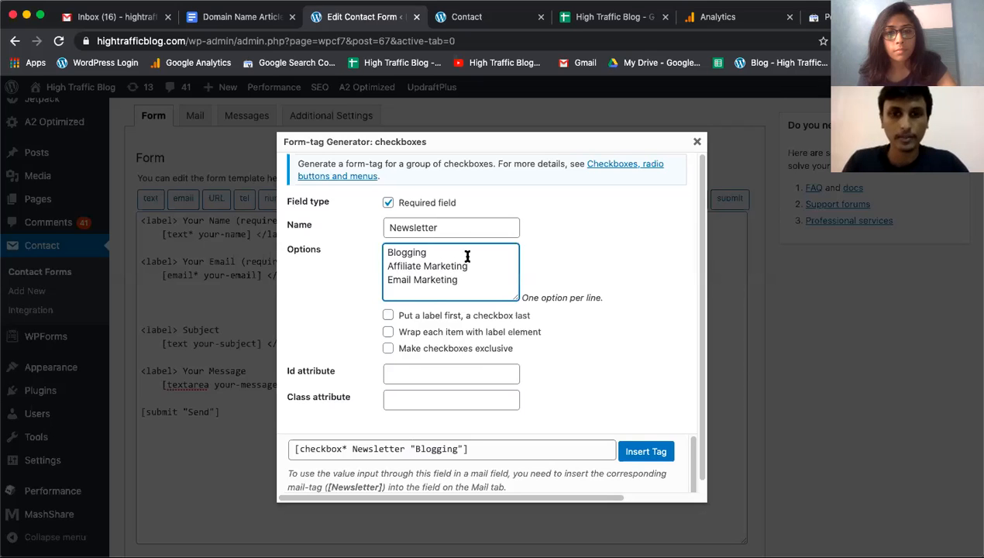
pyautogui.scroll(-1, 428, 341)
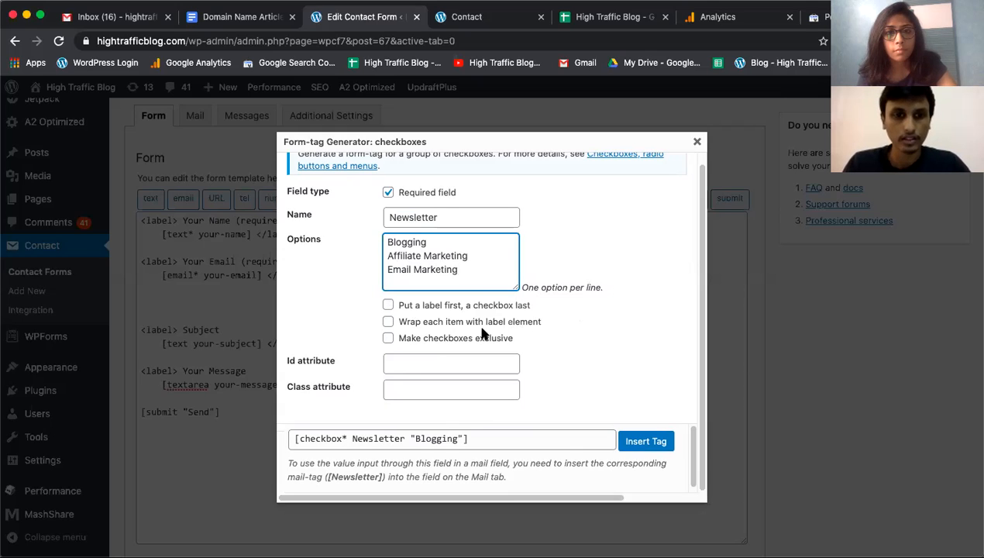
pyautogui.scroll(1, 553, 362)
pyautogui.scroll(-1, 561, 360)
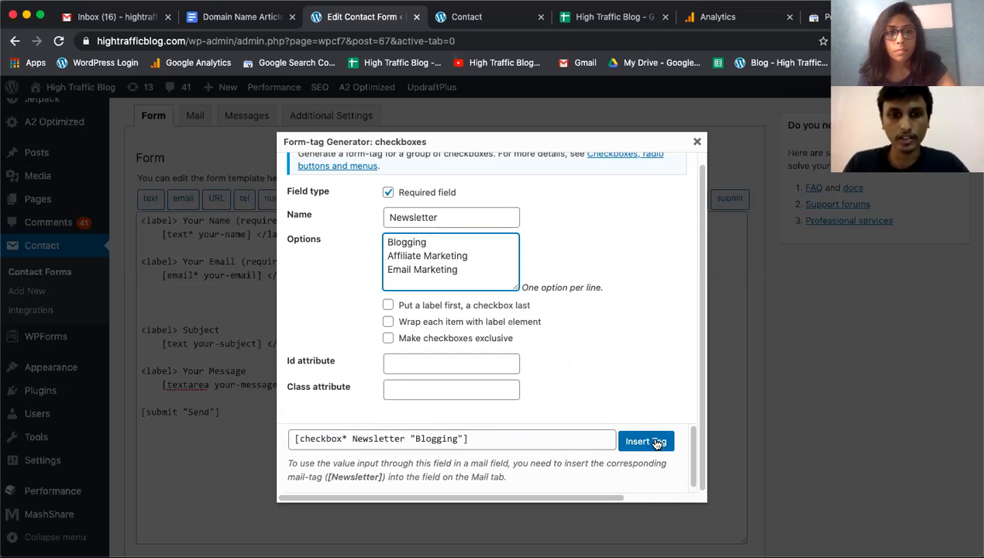
pyautogui.click(656, 441)
pyautogui.click(656, 442)
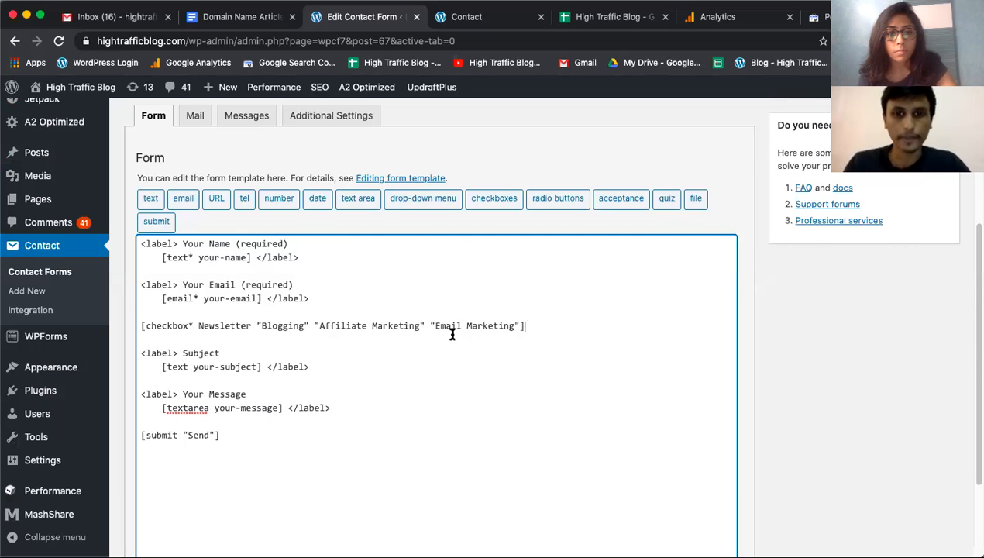
# Add the line "<label> Choose your preference (required)" directly above the checkbox tag, copying the opening label tag from the email field.
pyautogui.click(142, 326)
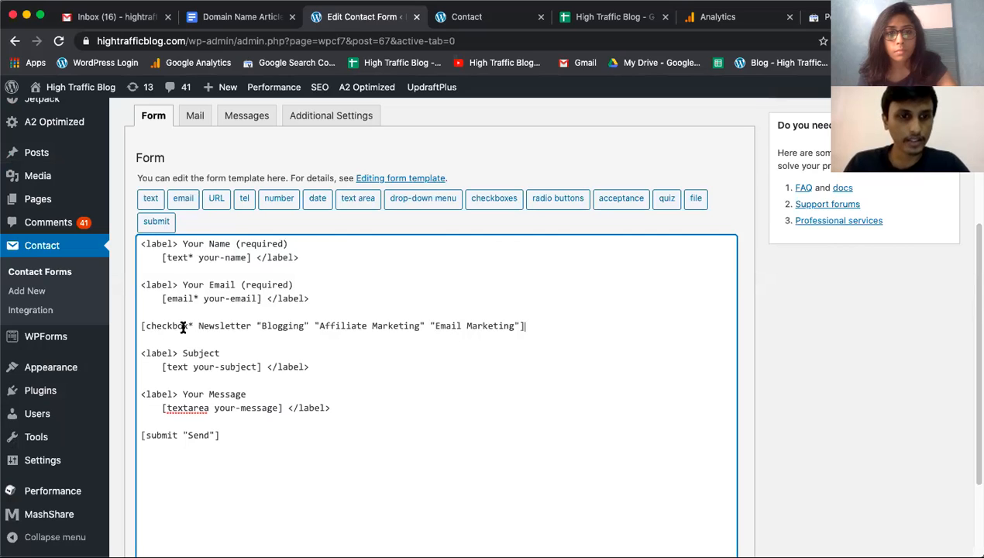
pyautogui.press('Return')
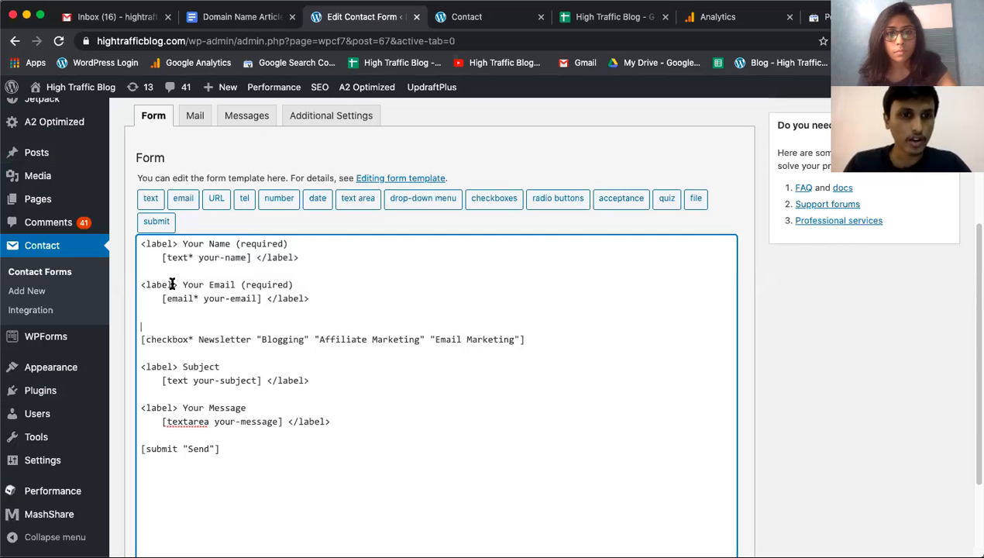
pyautogui.moveTo(175, 284); pyautogui.dragTo(131, 287)
pyautogui.press('super+c')
pyautogui.click(149, 327)
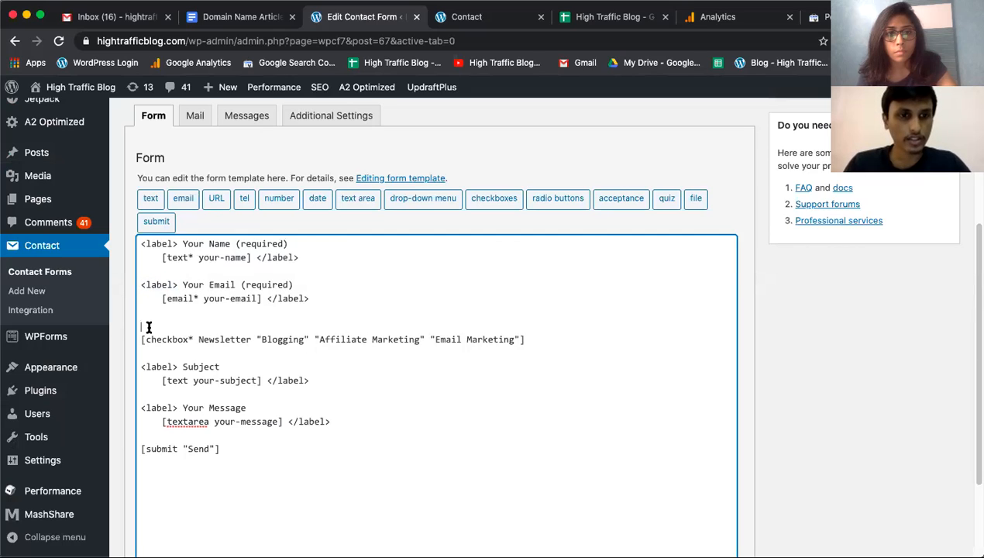
pyautogui.press('super+v')
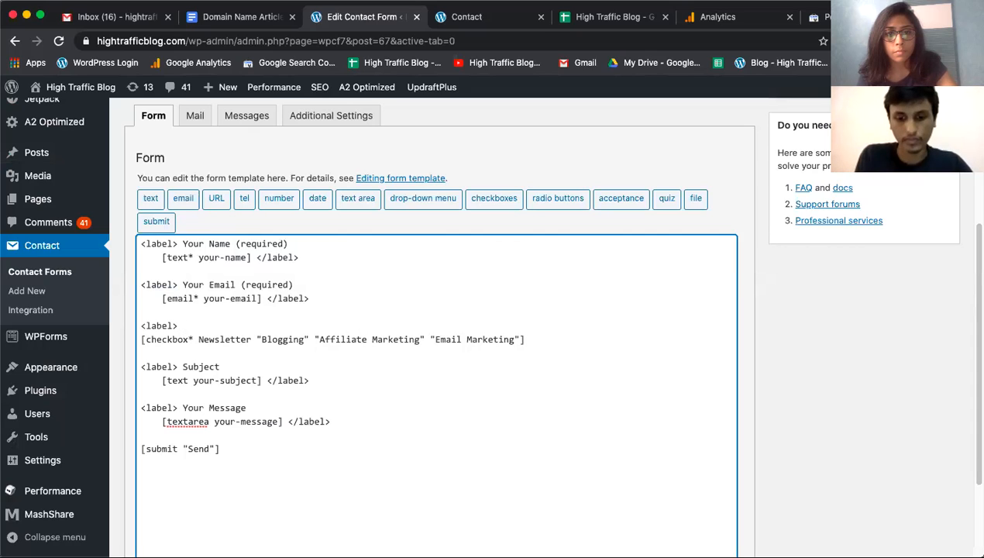
pyautogui.write('se you')
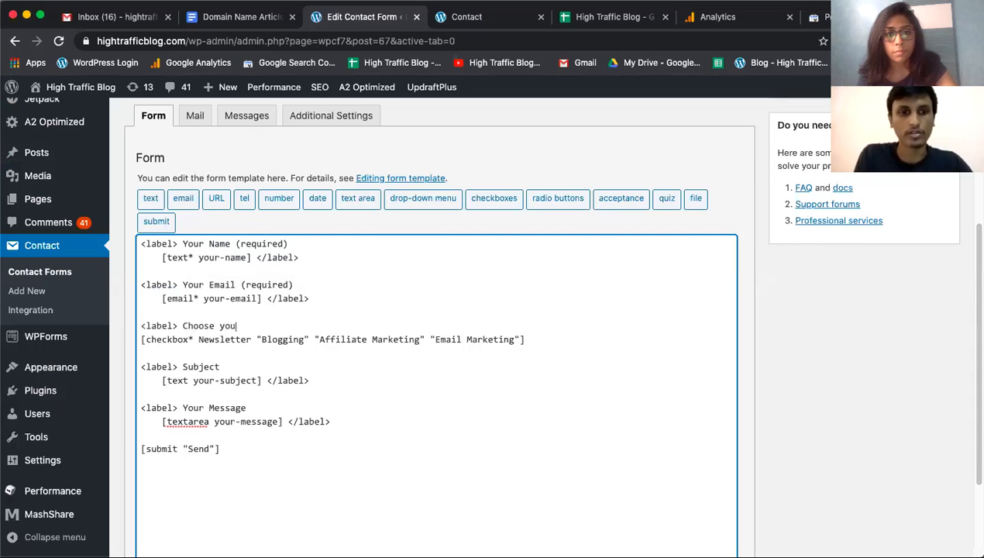
pyautogui.write('r preference')
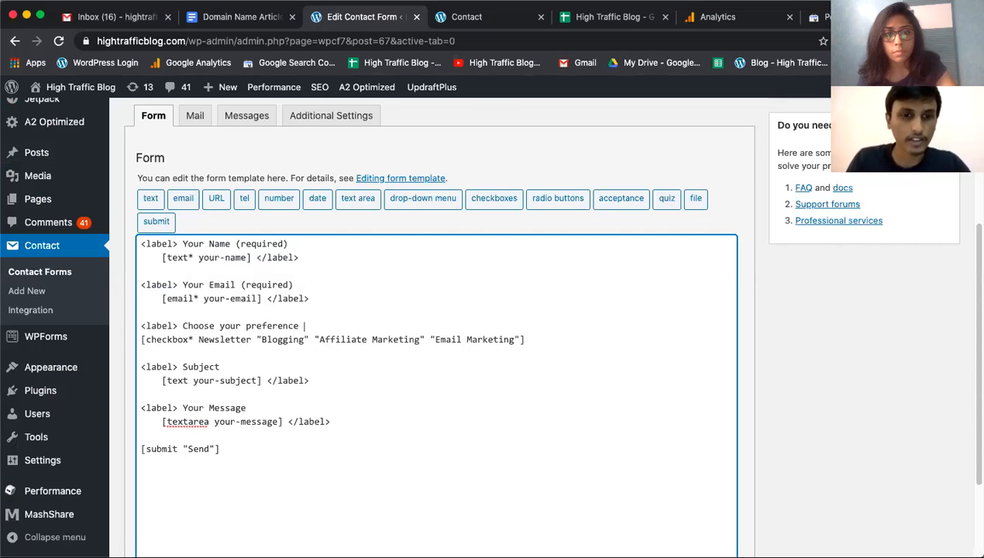
pyautogui.write(' (re')
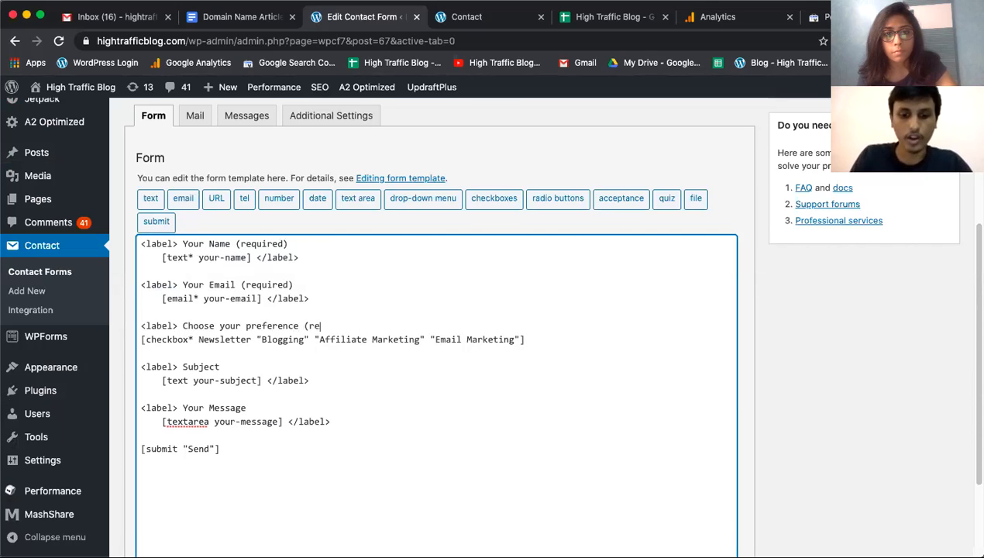
pyautogui.write('uuired')
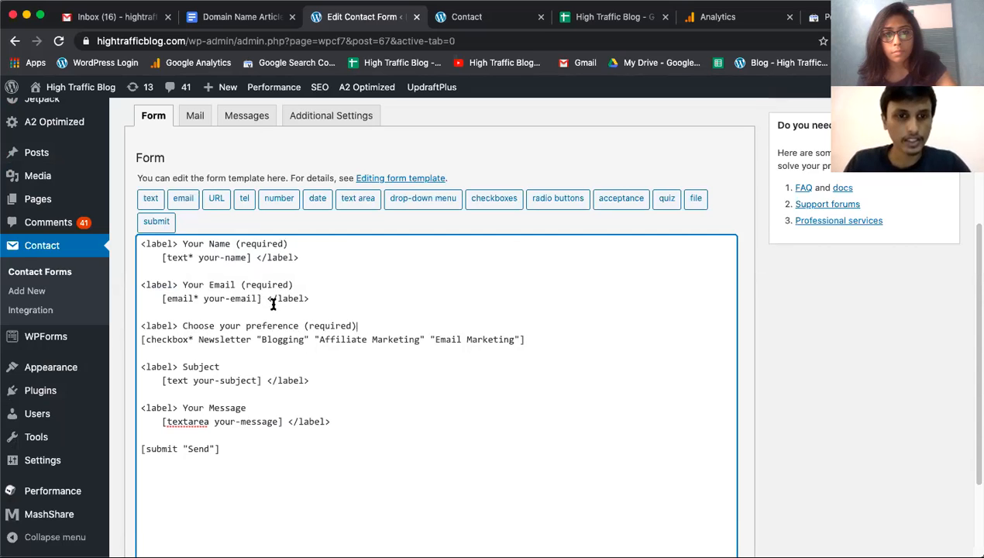
# Copy the closing </label> tag from the email field and paste it after the Newsletter checkbox tag.
pyautogui.moveTo(266, 297); pyautogui.dragTo(340, 295)
pyautogui.press('super+c')
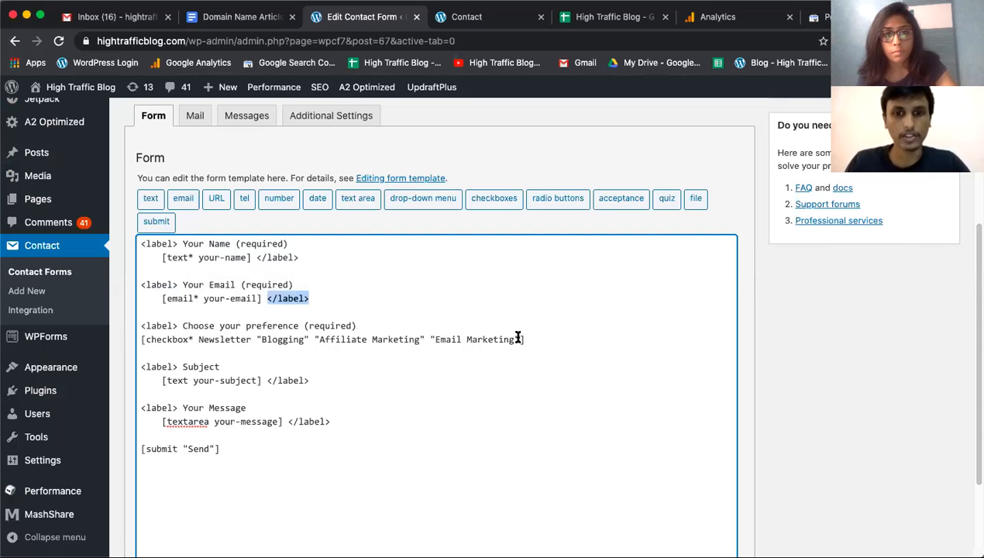
pyautogui.click(562, 339)
pyautogui.press('super+v')
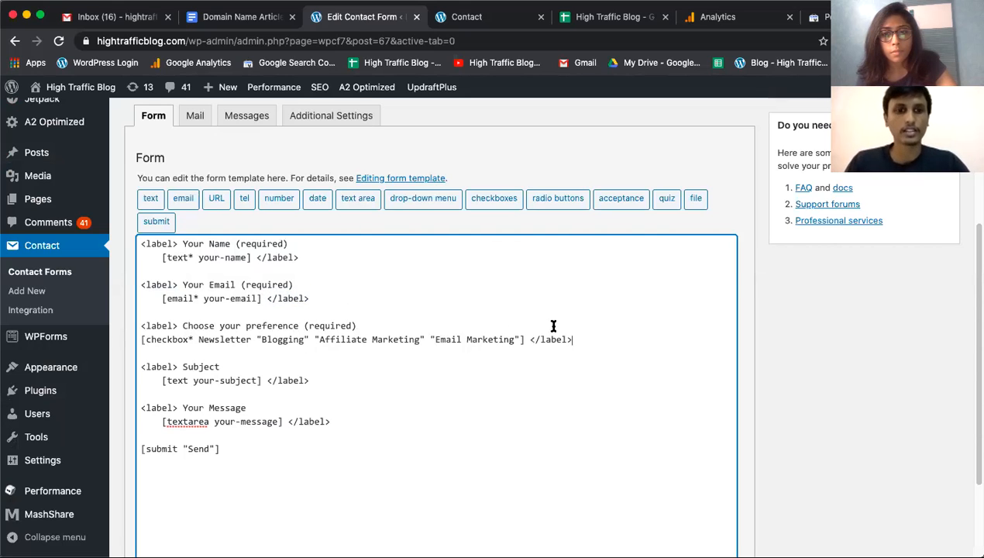
pyautogui.scroll(1, 867, 314)
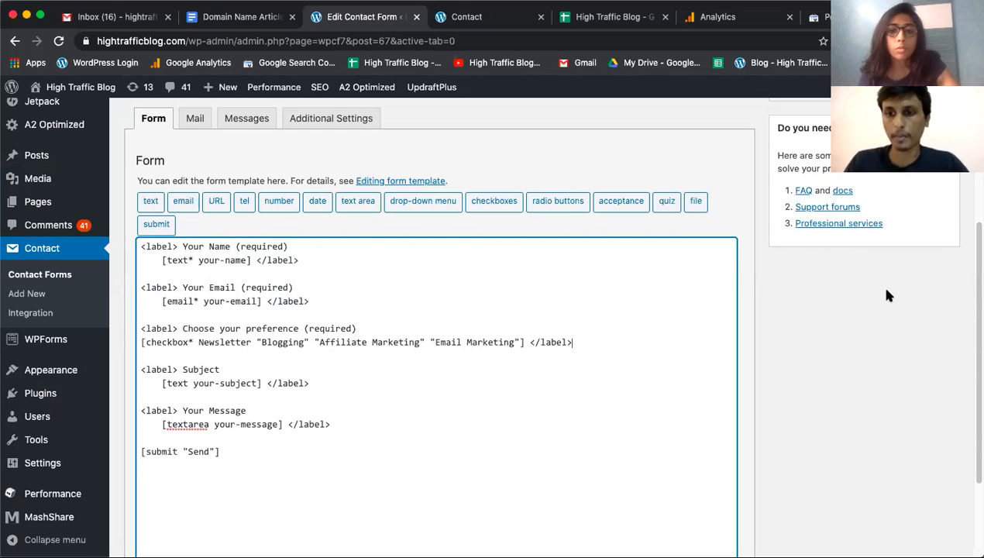
pyautogui.click(333, 369)
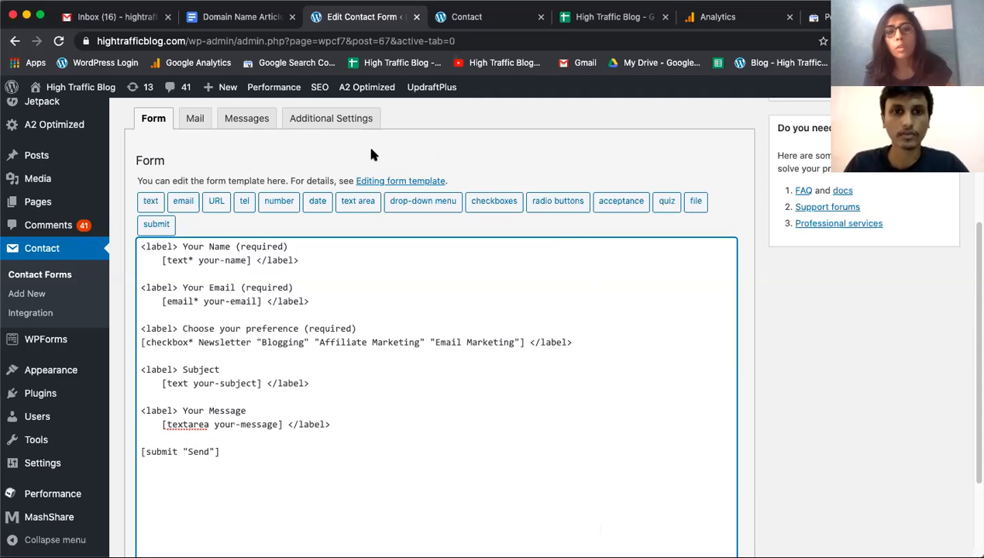
pyautogui.click(240, 287)
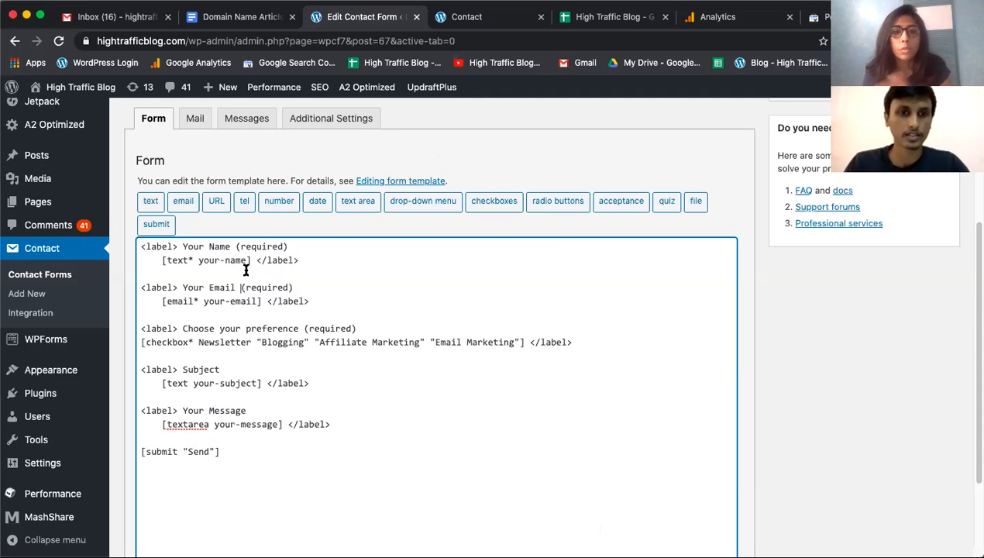
pyautogui.click(248, 275)
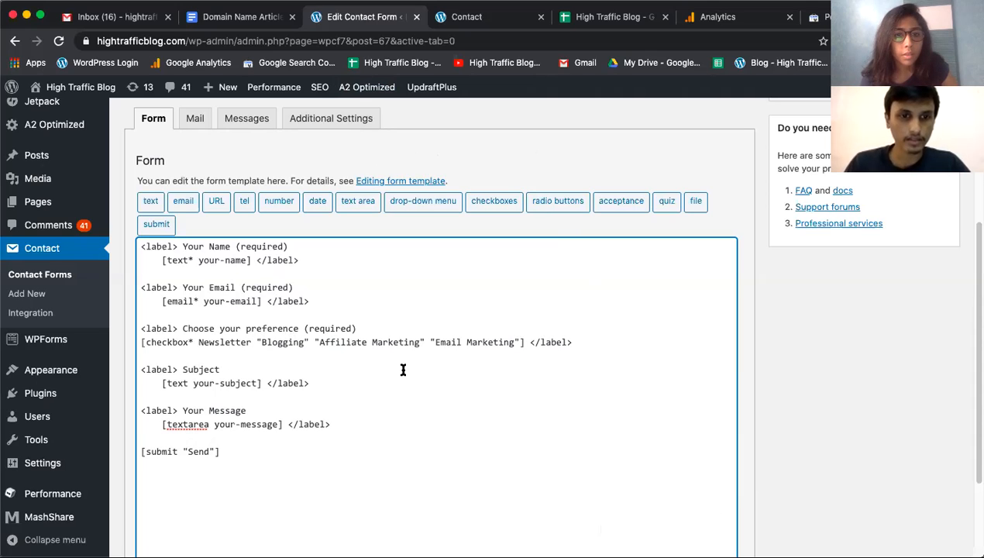
# Try adding placeholder "Your Name (required)" to the Newsletter checkbox tag before its options, and undo the addition.
pyautogui.write('placeholder "Your Name (required)"')
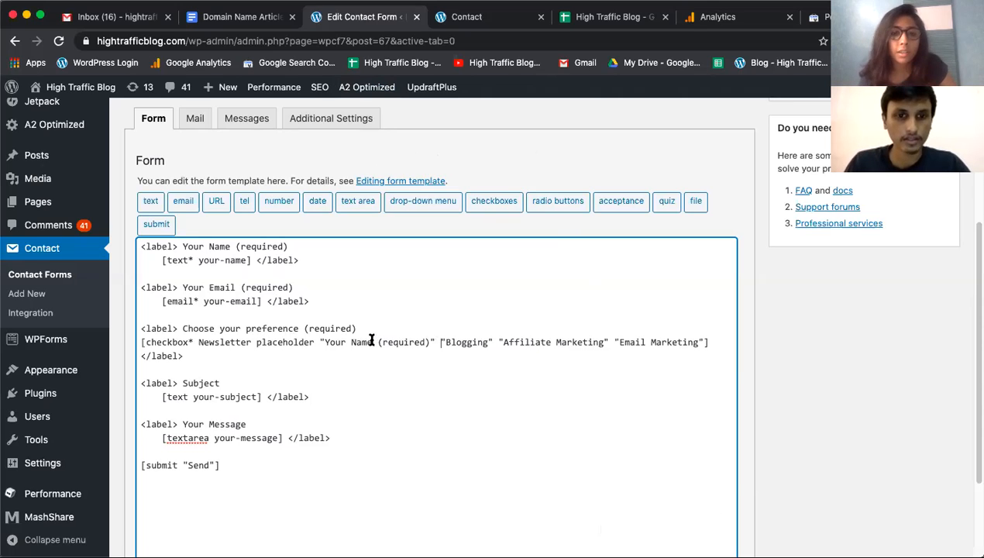
pyautogui.moveTo(371, 341); pyautogui.dragTo(324, 341)
pyautogui.press('super+c')
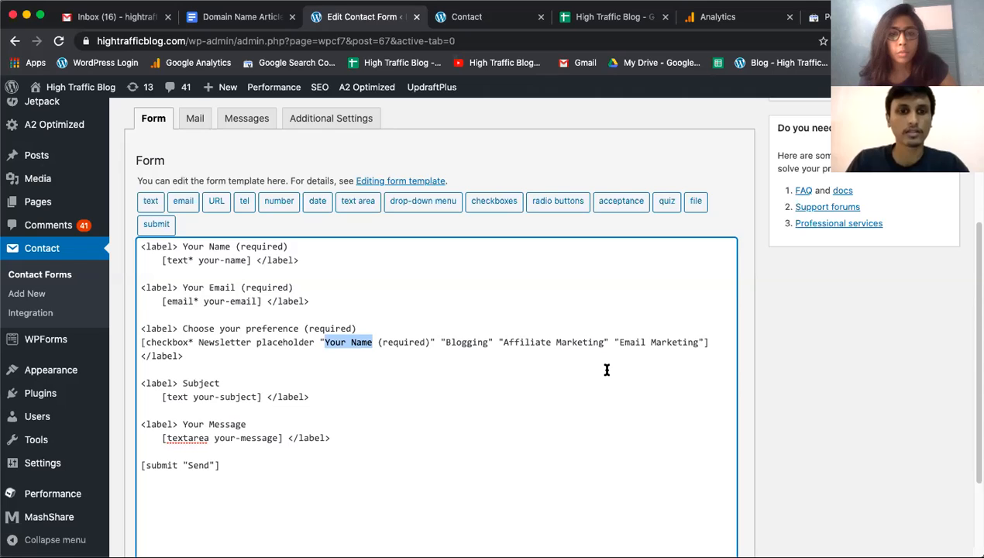
pyautogui.press('BackSpace')
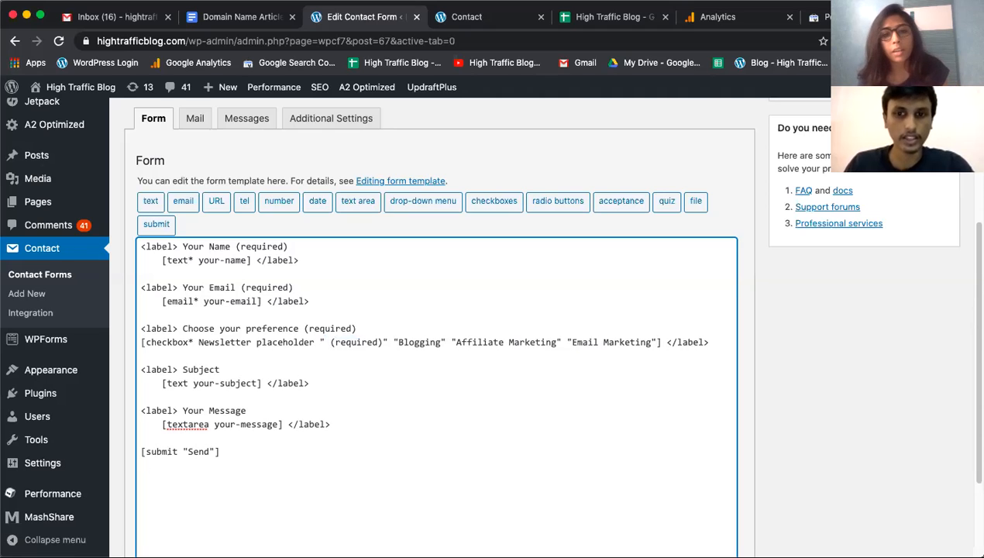
pyautogui.press('super+v')
pyautogui.click(321, 351)
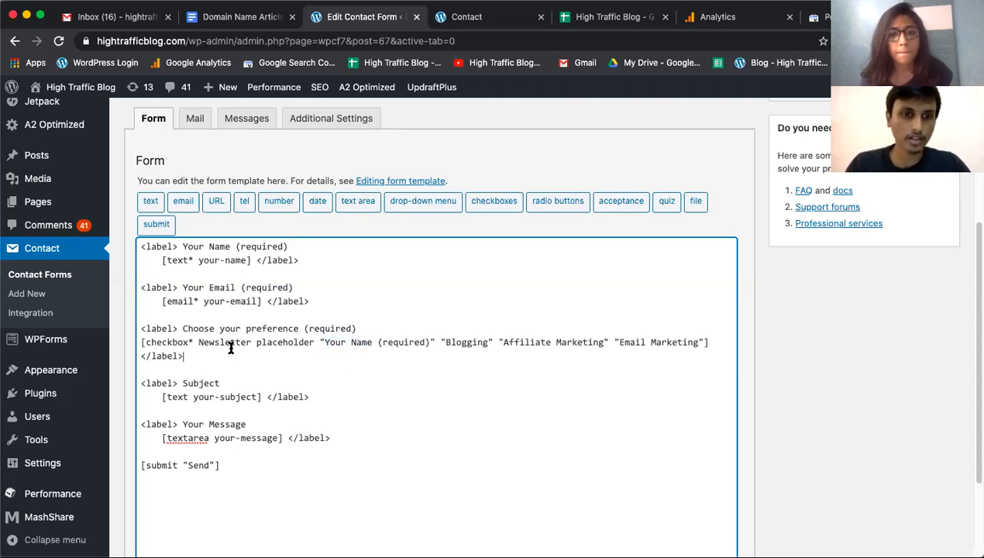
pyautogui.click(277, 343)
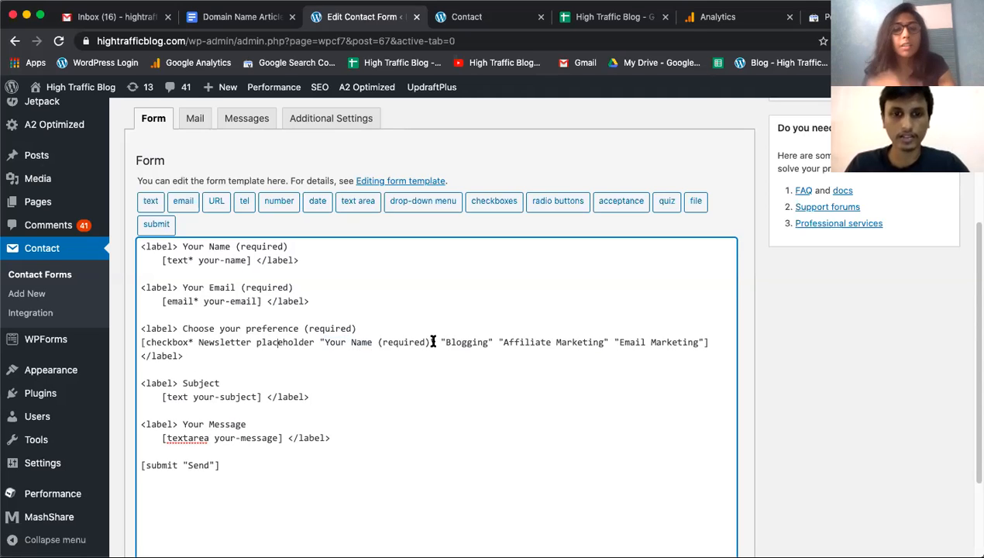
pyautogui.press('super+z')
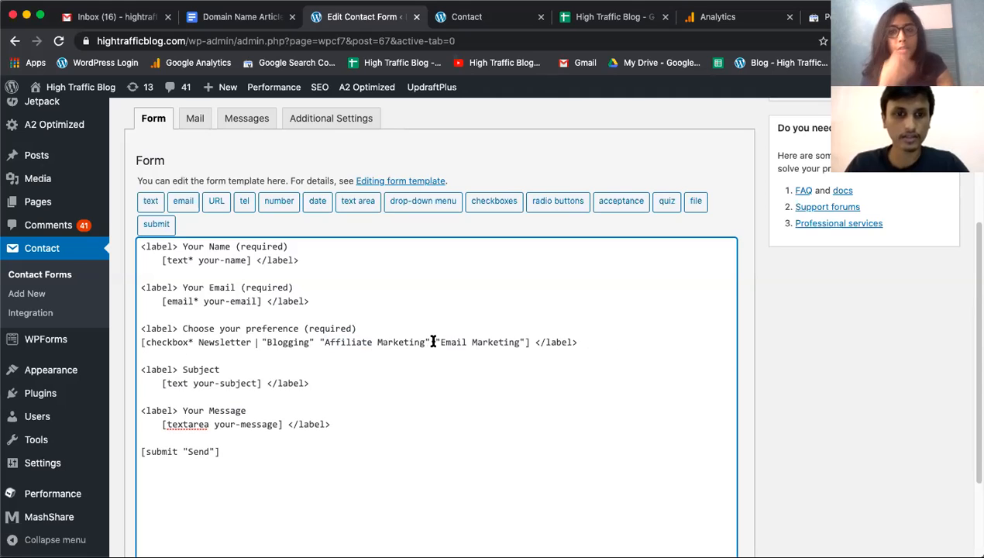
pyautogui.press('BackSpace')
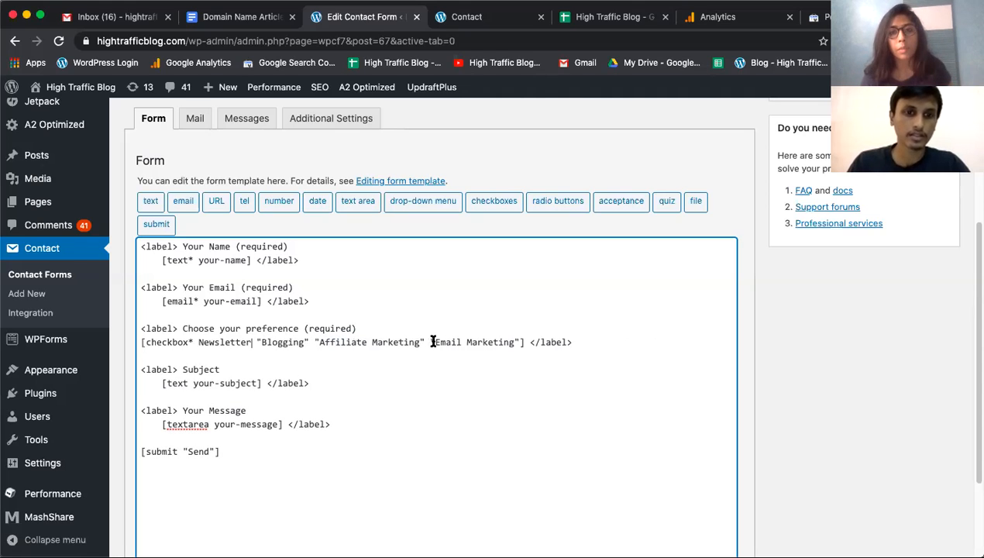
# Add placeholder "Your Name (required)" inside the your-name text tag and save the contact form.
pyautogui.press('Up')
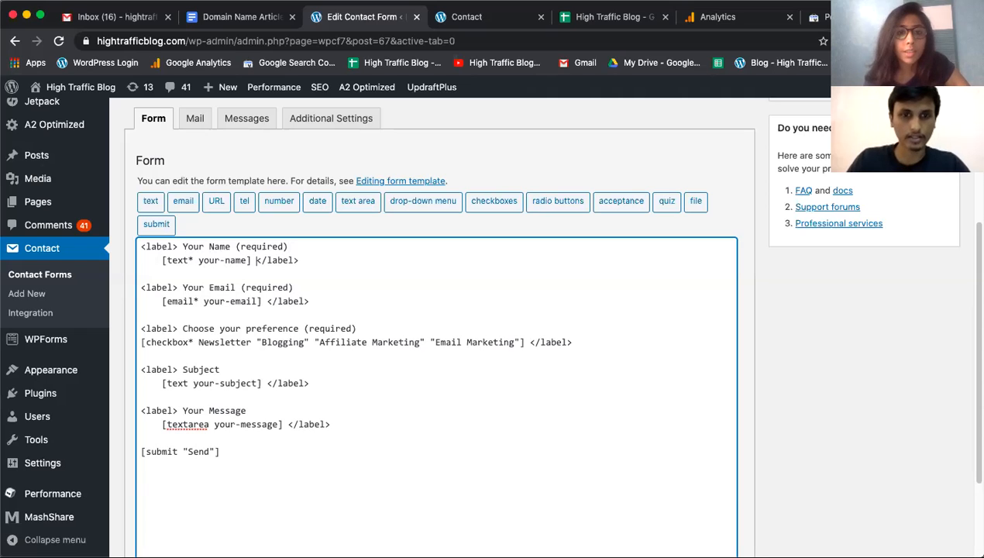
pyautogui.click(257, 260)
pyautogui.write('placeholder "Your Name (required)"')
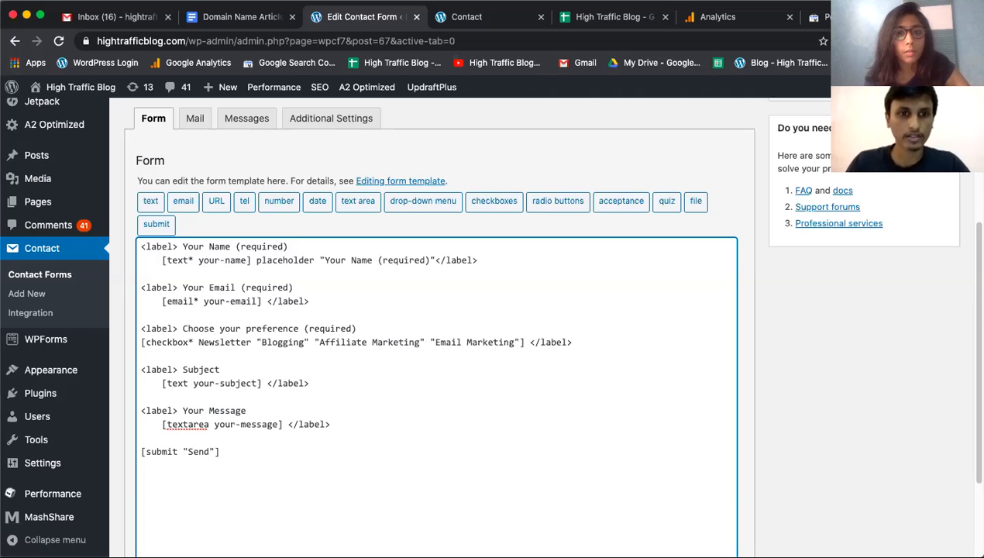
pyautogui.hotkey('ctrl', 'z')
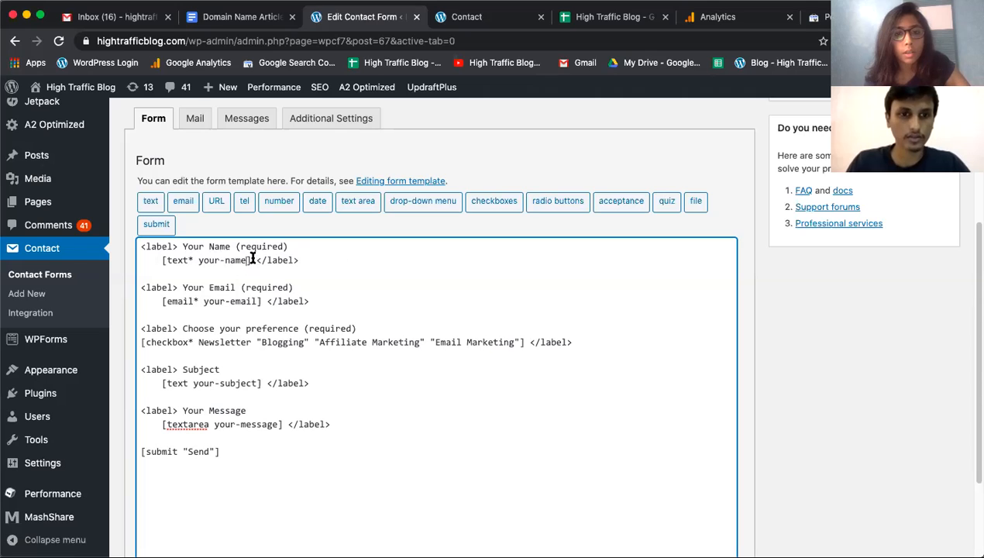
pyautogui.write('placeholder "Your Name (required)"')
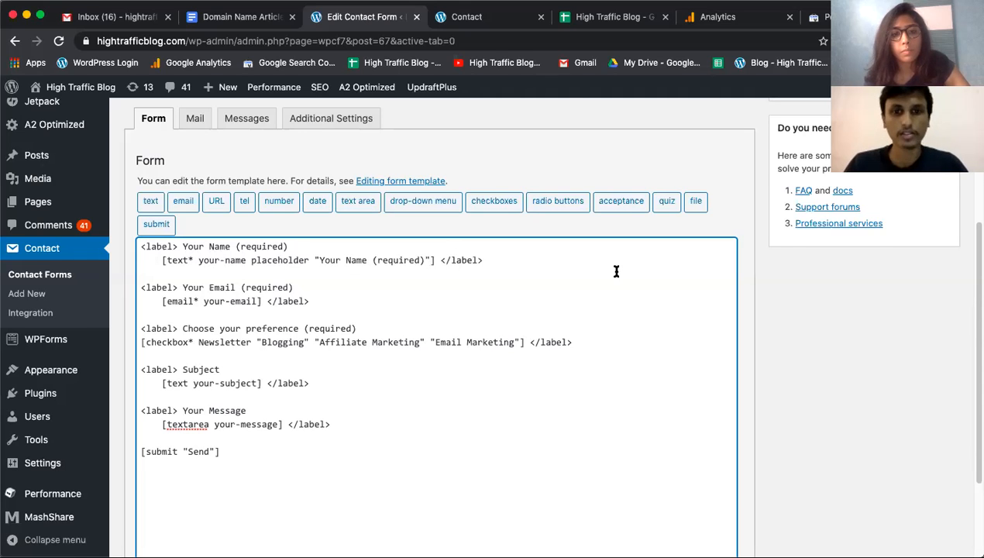
pyautogui.scroll(2, 861, 266)
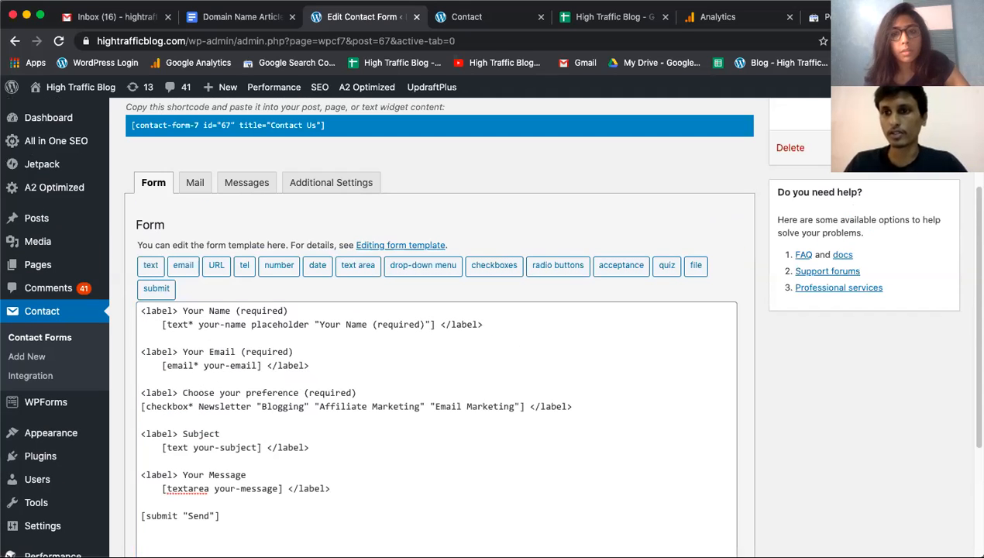
pyautogui.click(935, 147)
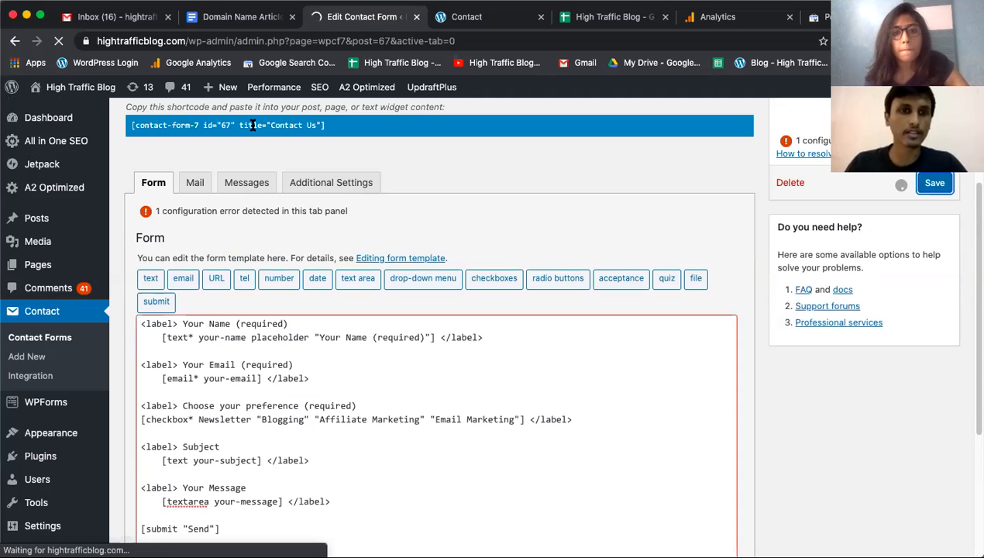
# Examine the form template for the configuration error, check the Contact Form 7 help page on resolving such errors, and return to the form.
pyautogui.scroll(-3, 402, 281)
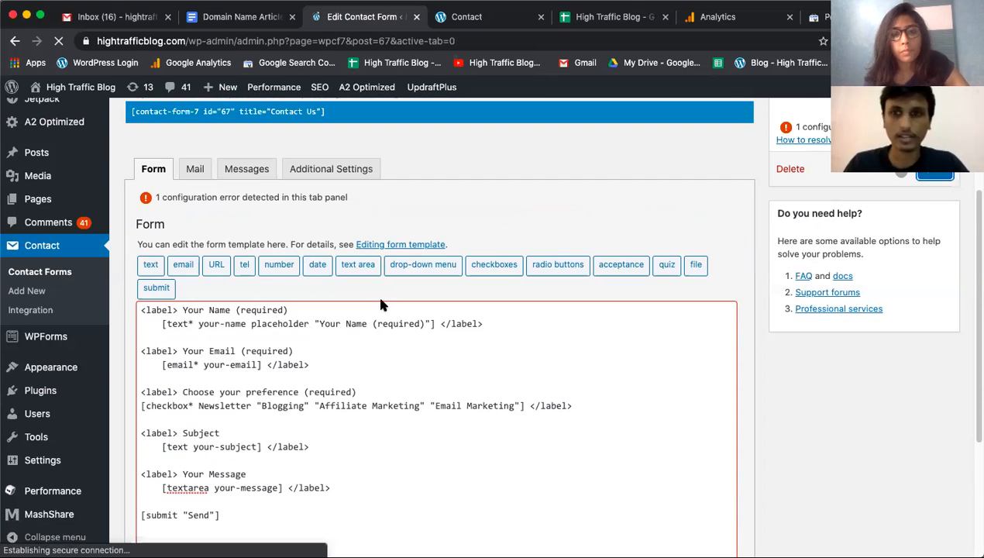
pyautogui.scroll(-2, 876, 286)
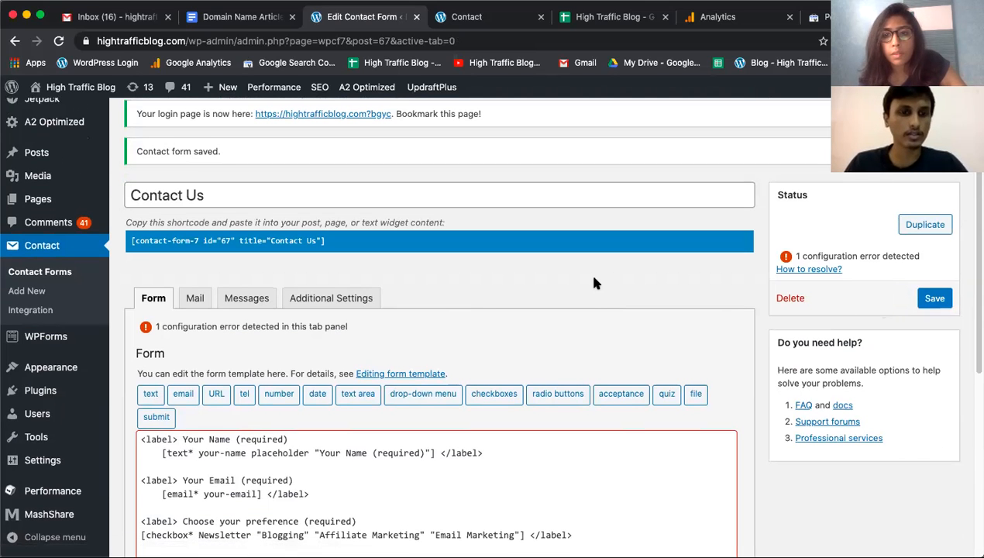
pyautogui.scroll(-5, 496, 283)
pyautogui.click(326, 276)
pyautogui.click(314, 262)
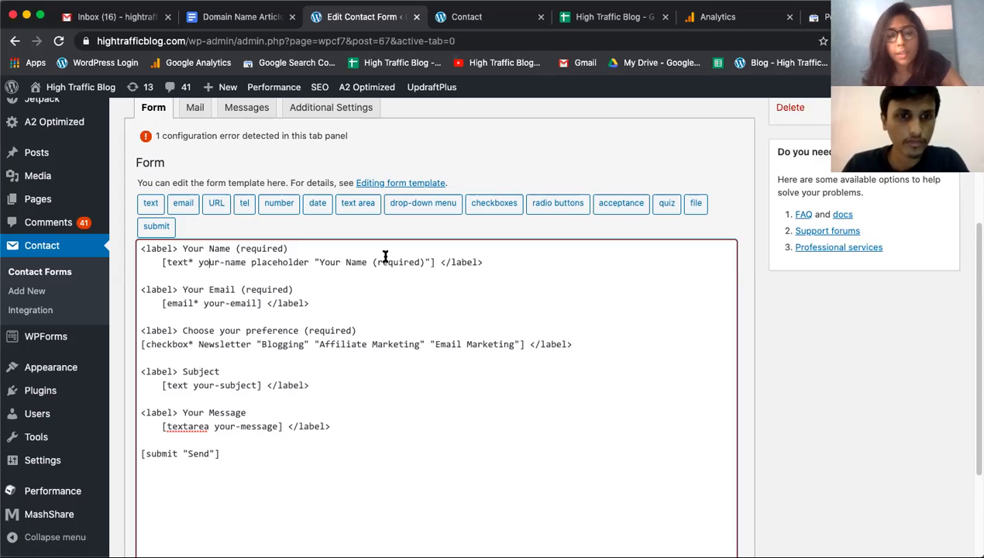
pyautogui.scroll(2, 773, 266)
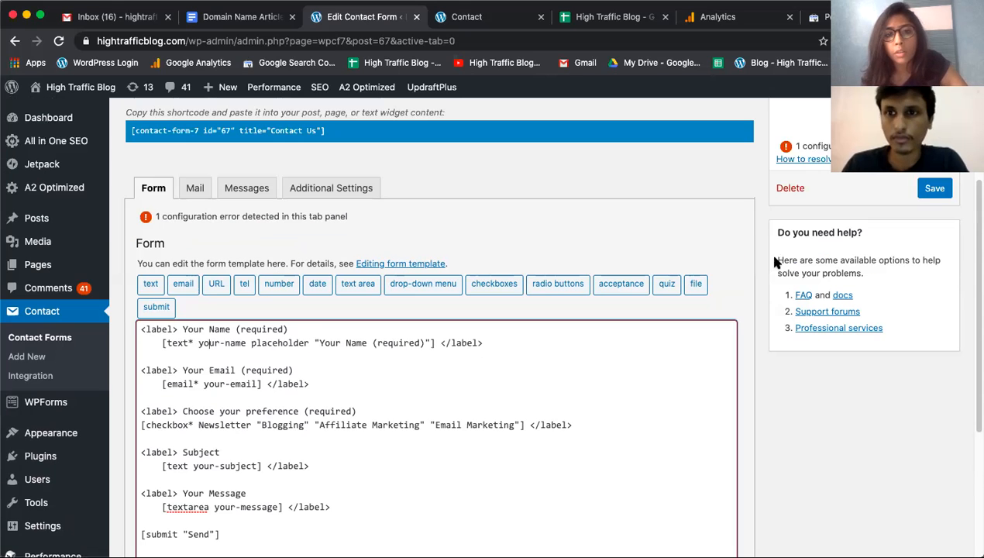
pyautogui.click(821, 160)
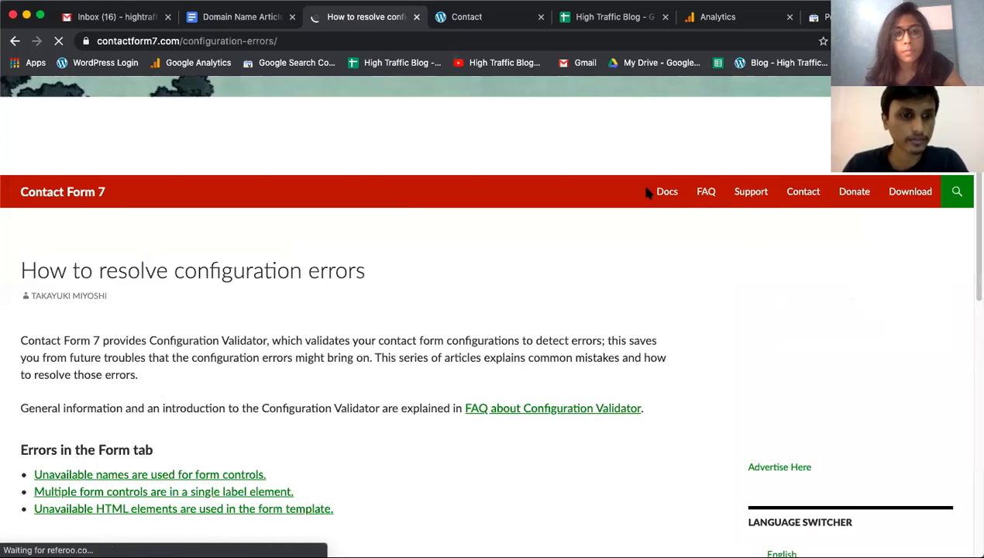
pyautogui.scroll(-3, 286, 221)
pyautogui.scroll(-1, 286, 221)
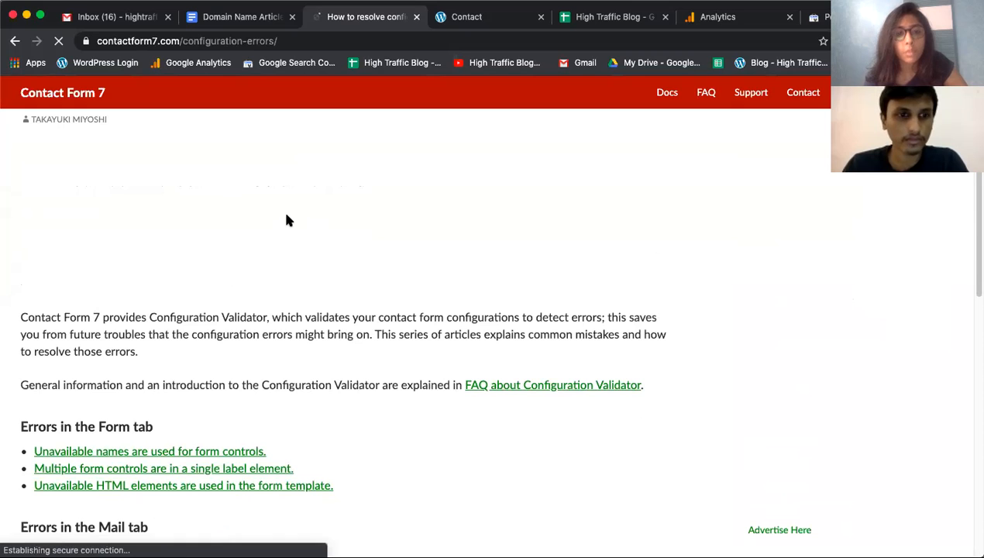
pyautogui.scroll(-3, 286, 221)
pyautogui.scroll(-3, 286, 221)
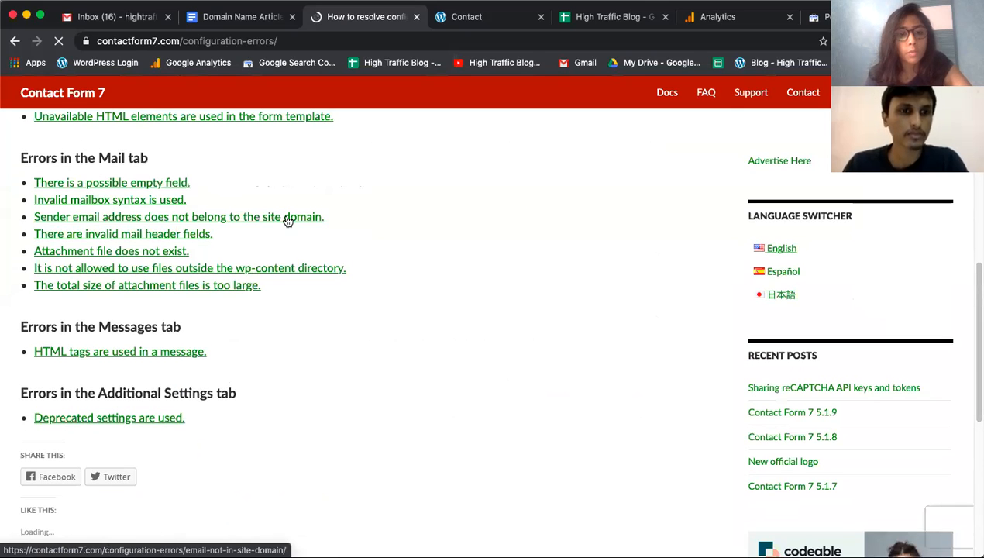
pyautogui.scroll(7, 289, 219)
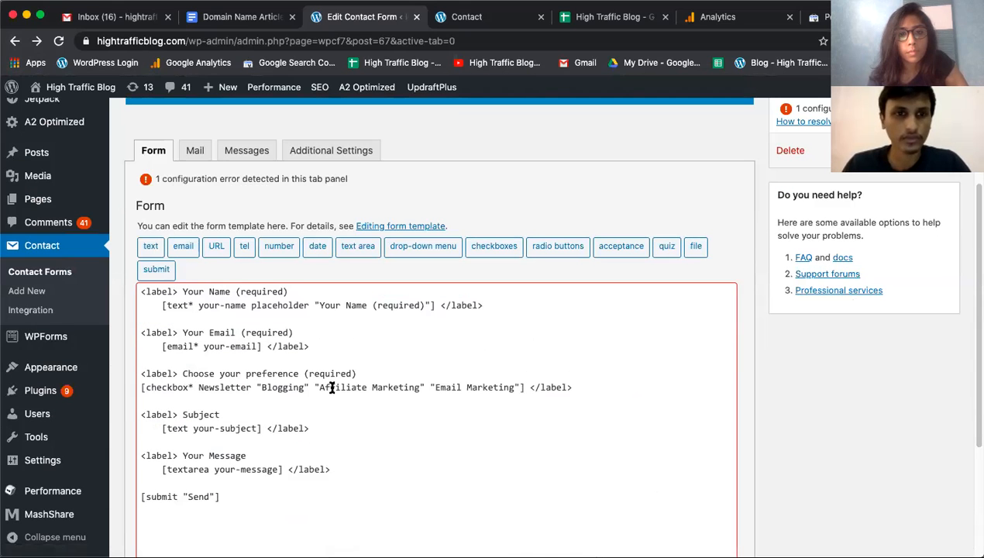
# Remove the placeholder text from the your-name tag so it reads [text* your-name], and save the contact form.
pyautogui.click(342, 333)
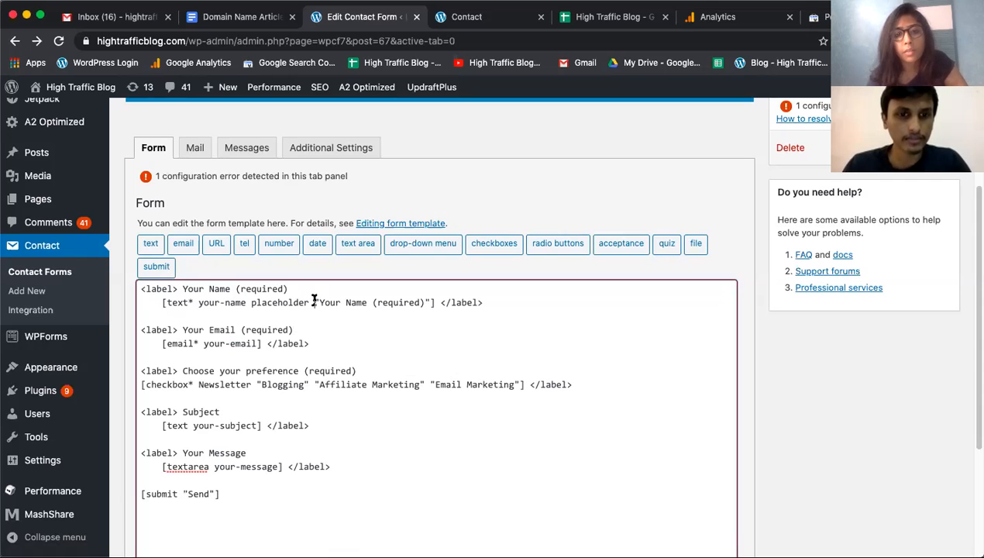
pyautogui.moveTo(308, 302); pyautogui.dragTo(293, 302)
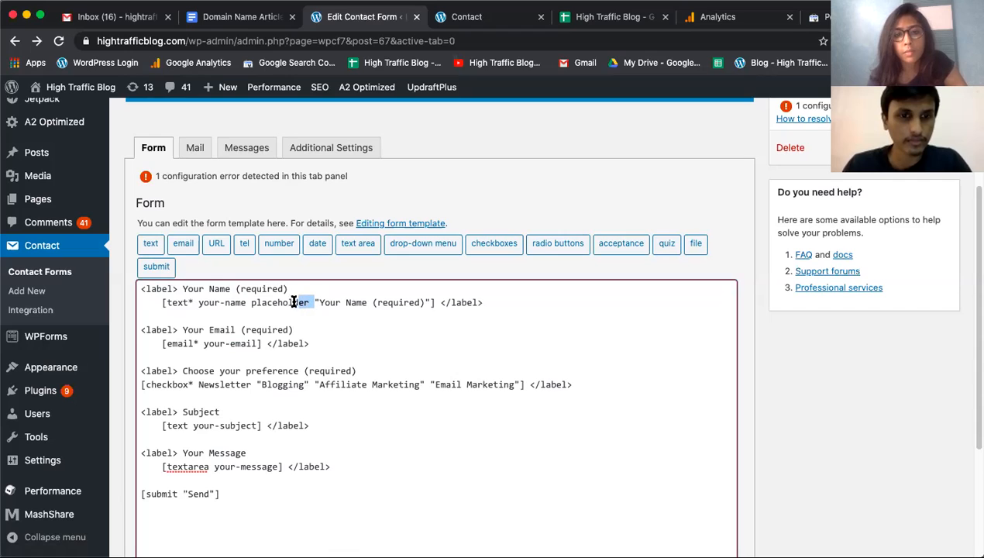
pyautogui.click(380, 303)
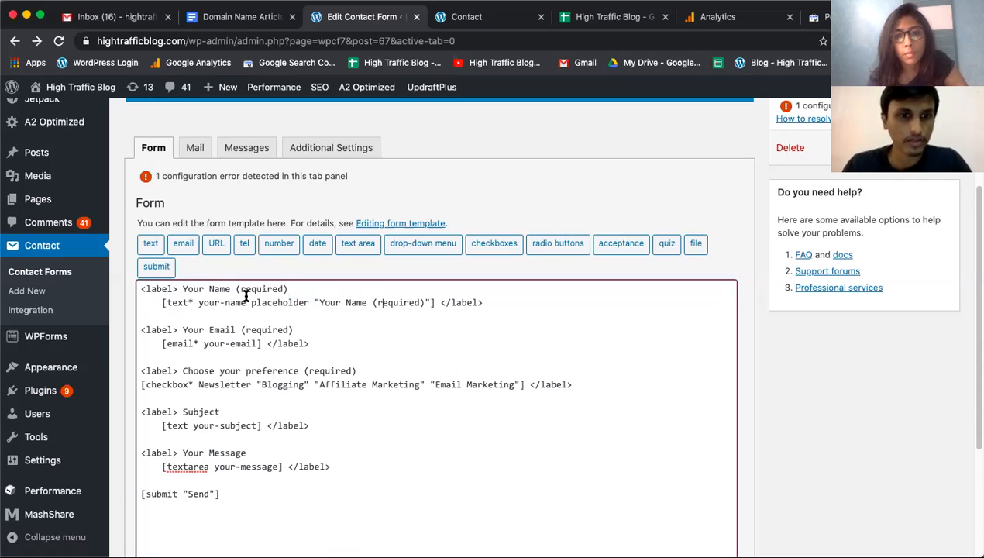
pyautogui.moveTo(249, 302); pyautogui.dragTo(423, 303)
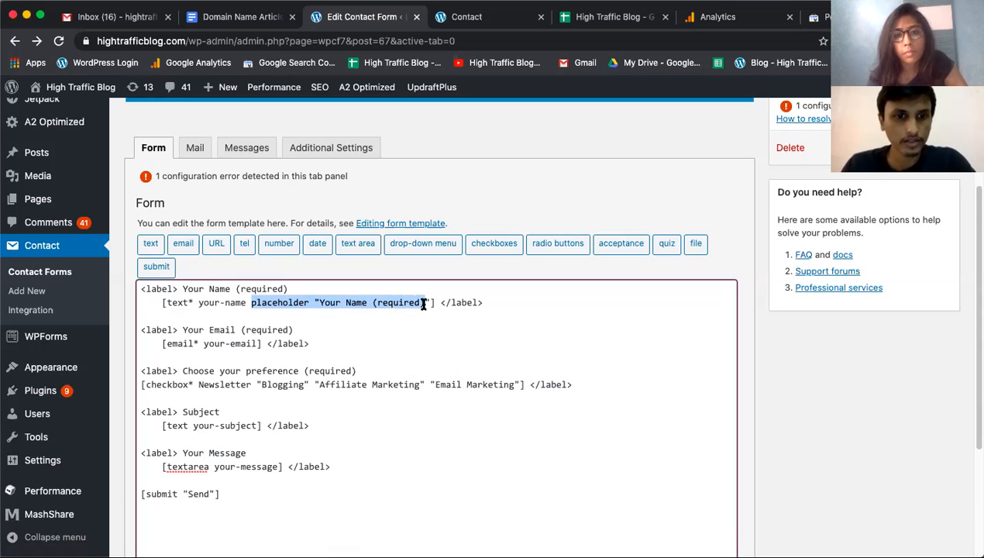
pyautogui.moveTo(423, 303); pyautogui.dragTo(428, 301)
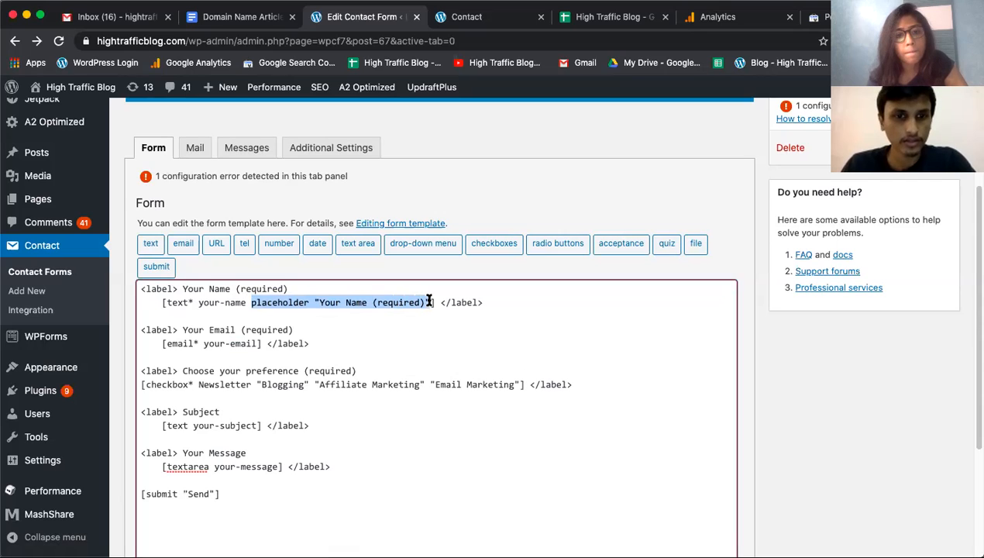
pyautogui.press('BackSpace')
pyautogui.press('BackSpace')
pyautogui.click(360, 347)
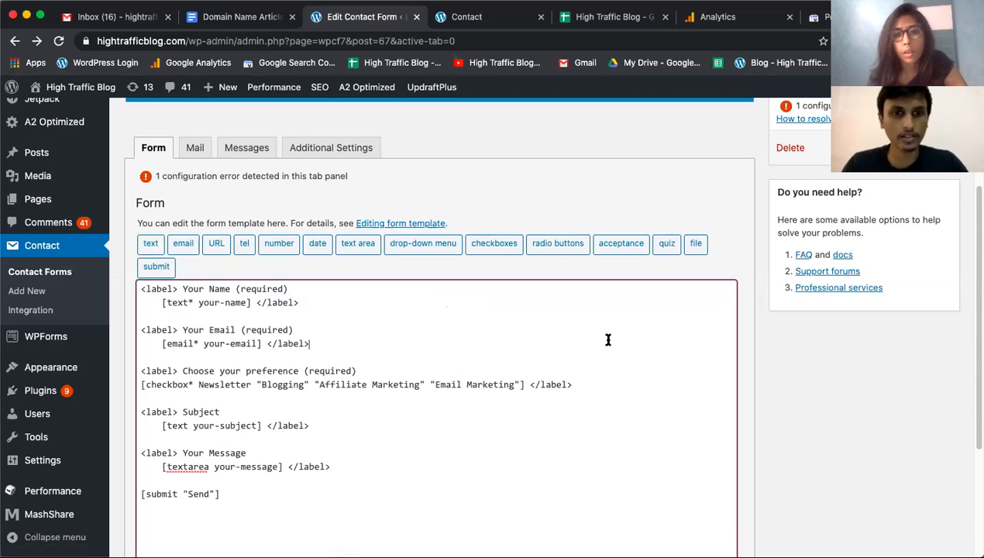
pyautogui.click(935, 148)
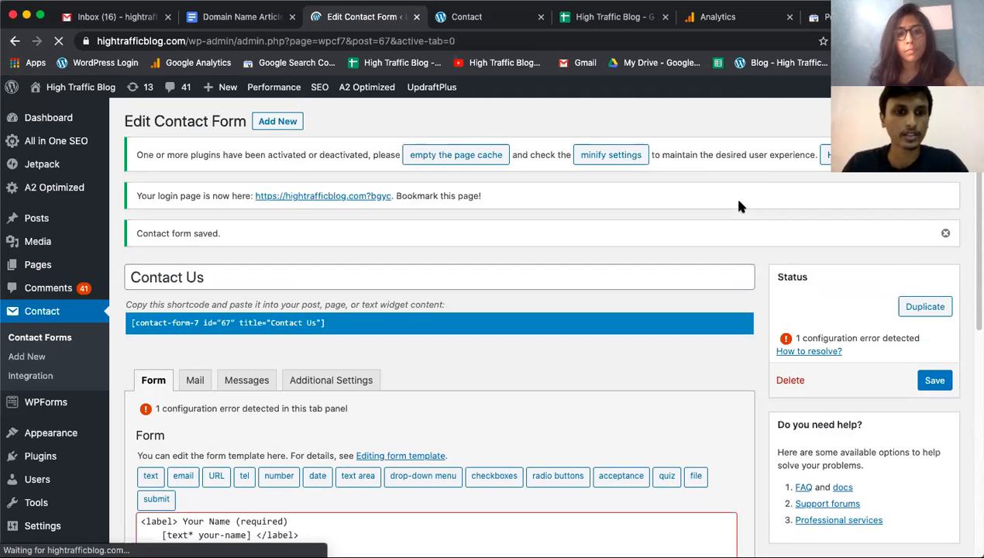
# Delete the "Choose your preference (required)" label and its Newsletter checkbox tag, leaving blank lines between the email and subject fields.
pyautogui.scroll(-3, 736, 208)
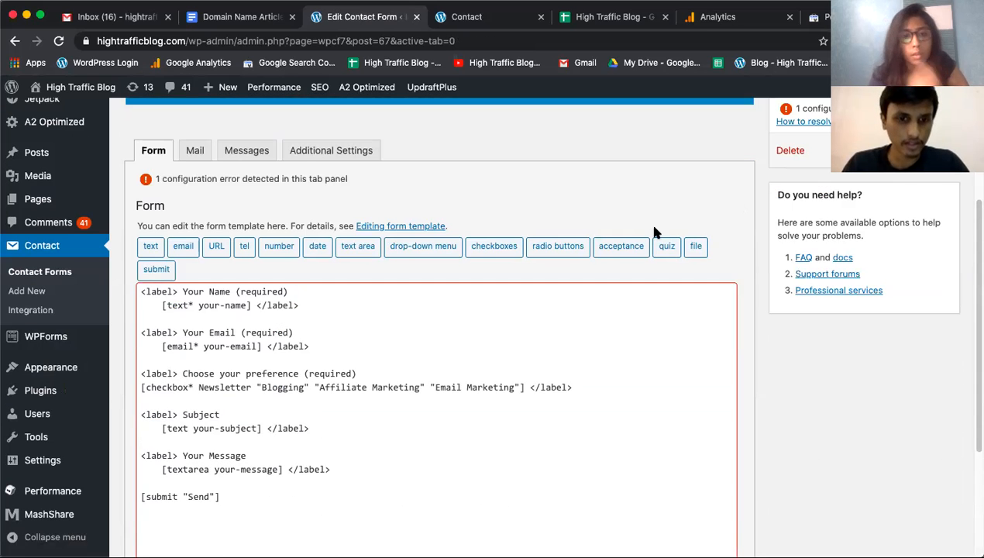
pyautogui.scroll(-1, 655, 232)
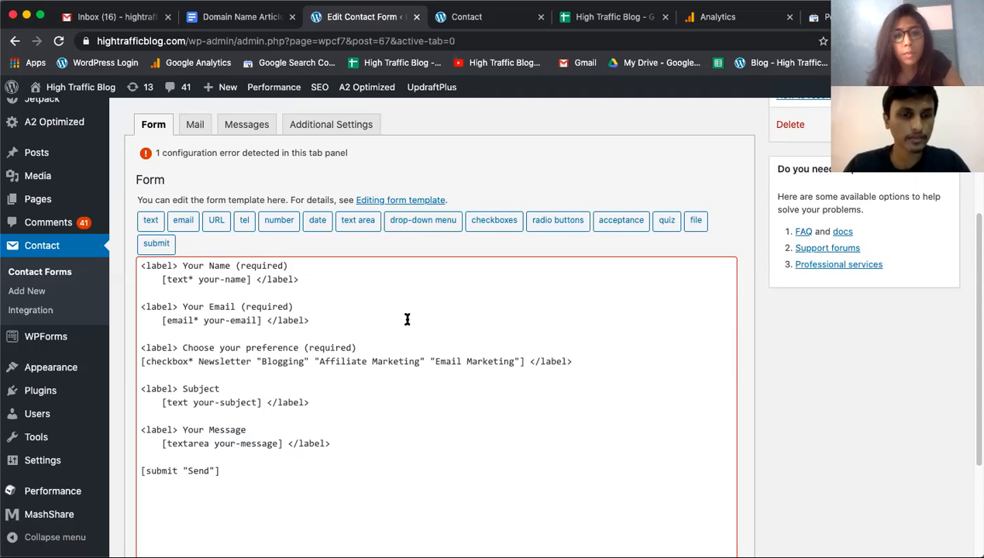
pyautogui.moveTo(605, 368); pyautogui.dragTo(136, 347)
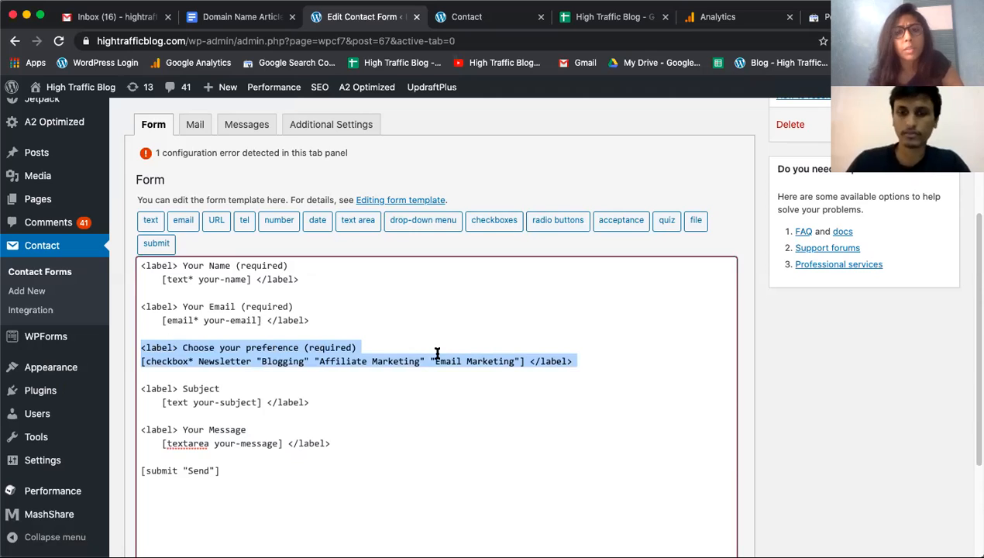
pyautogui.press('BackSpace')
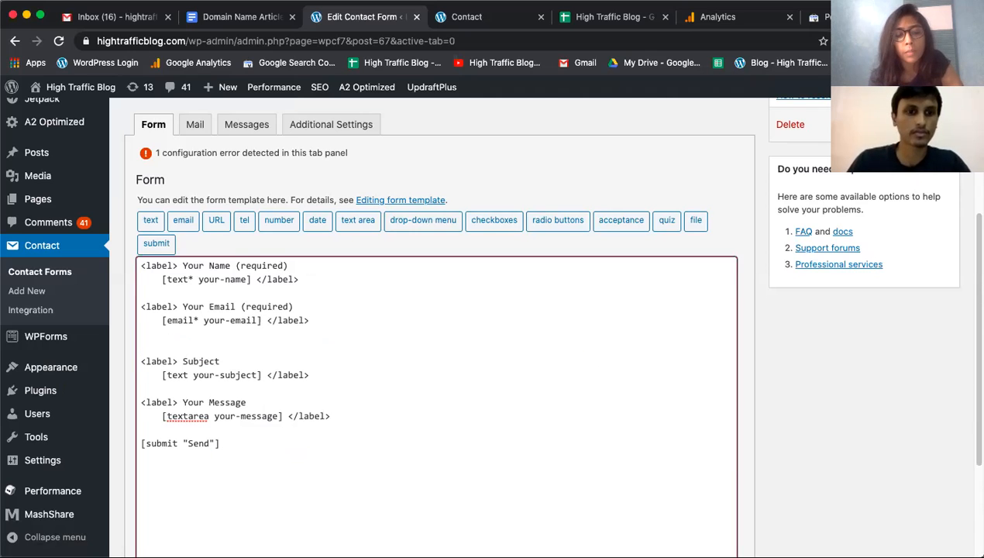
pyautogui.press('Return')
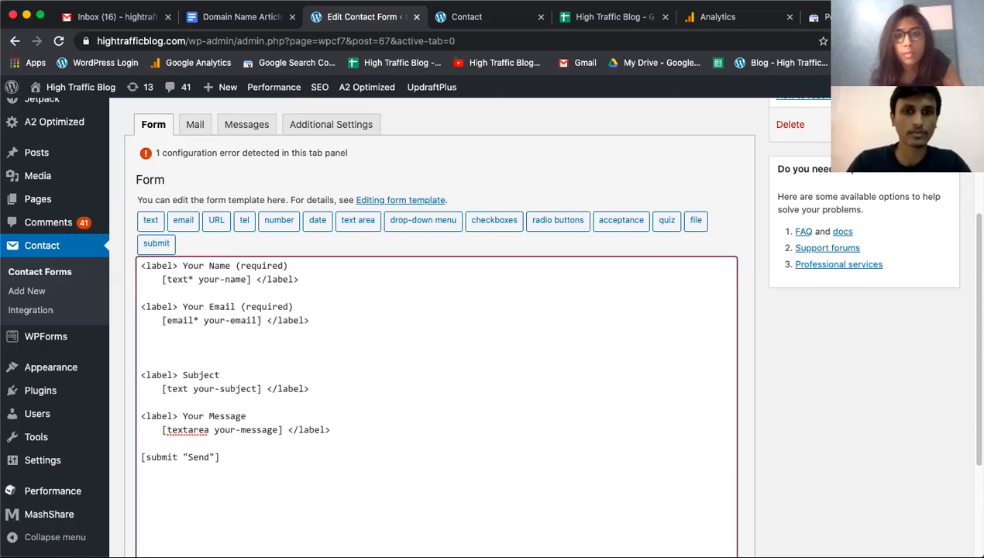
# Start a checkboxes form-tag and name it Newsletter.
pyautogui.click(504, 226)
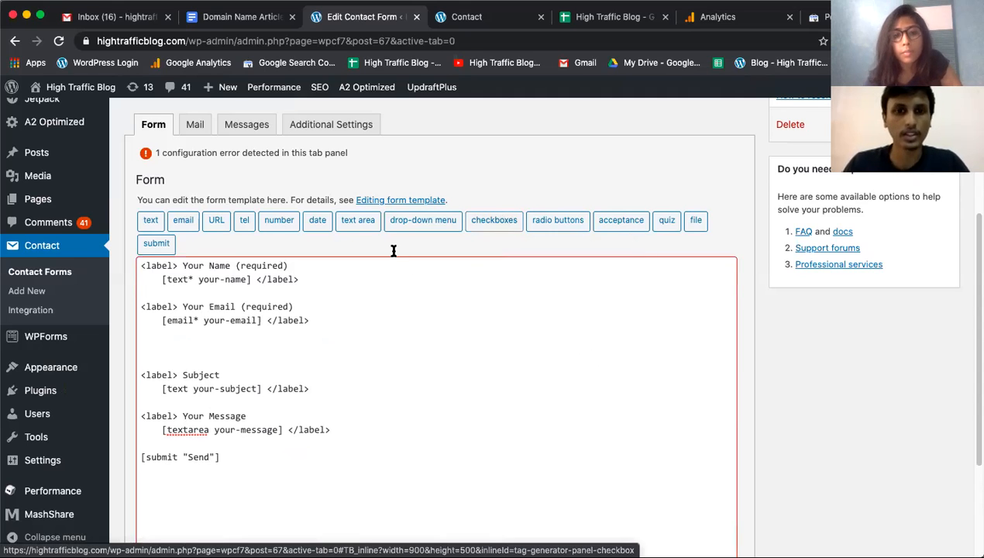
pyautogui.tripleClick(461, 225)
pyautogui.press('BackSpace')
pyautogui.write('Newsletter')
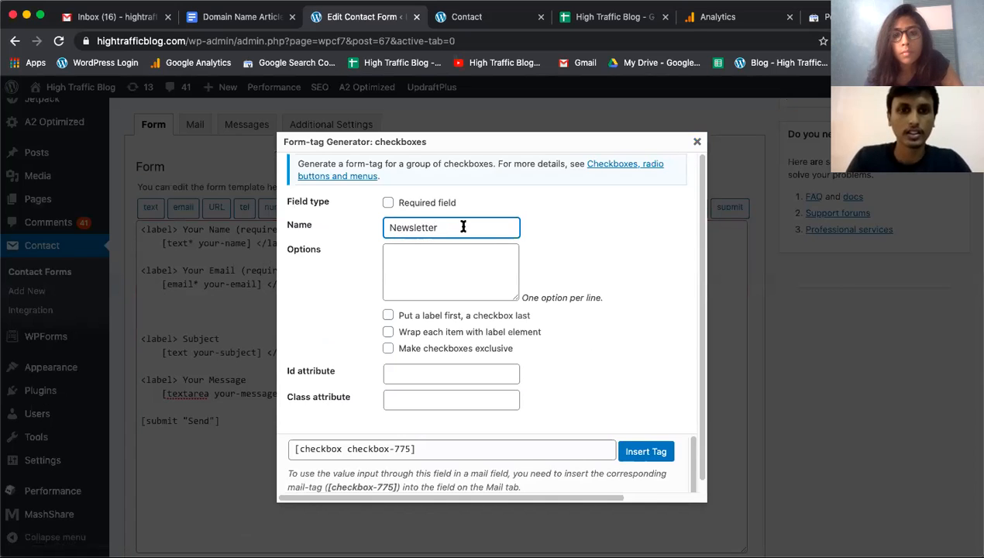
# Enter Blogging, Affiliate Marketing and Email Marketing as the Newsletter checkbox options, one per line.
pyautogui.click(470, 267)
pyautogui.write('Bloggin')
pyautogui.write('g ffiliate')
pyautogui.press('super+a')
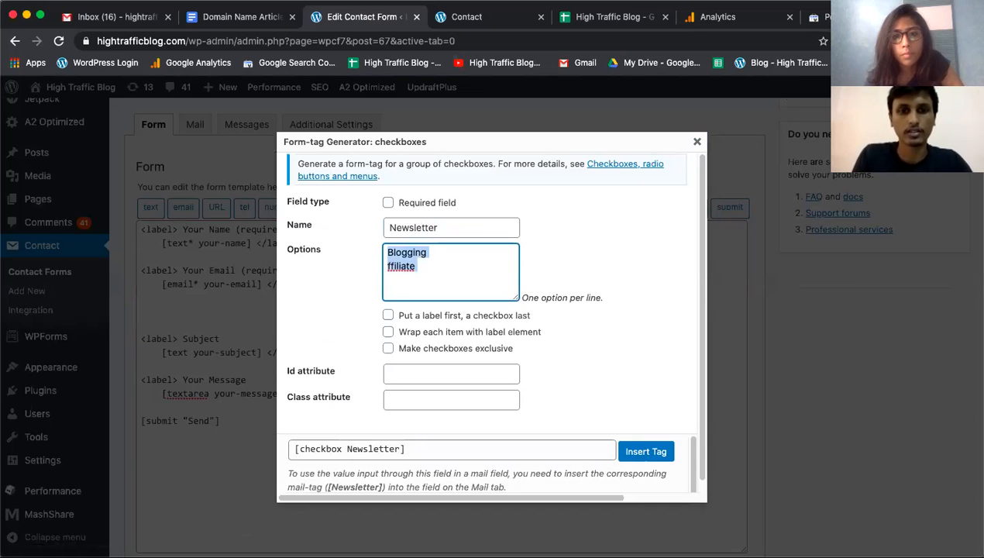
pyautogui.click(416, 266)
pyautogui.write('A')
pyautogui.write('MArketing')
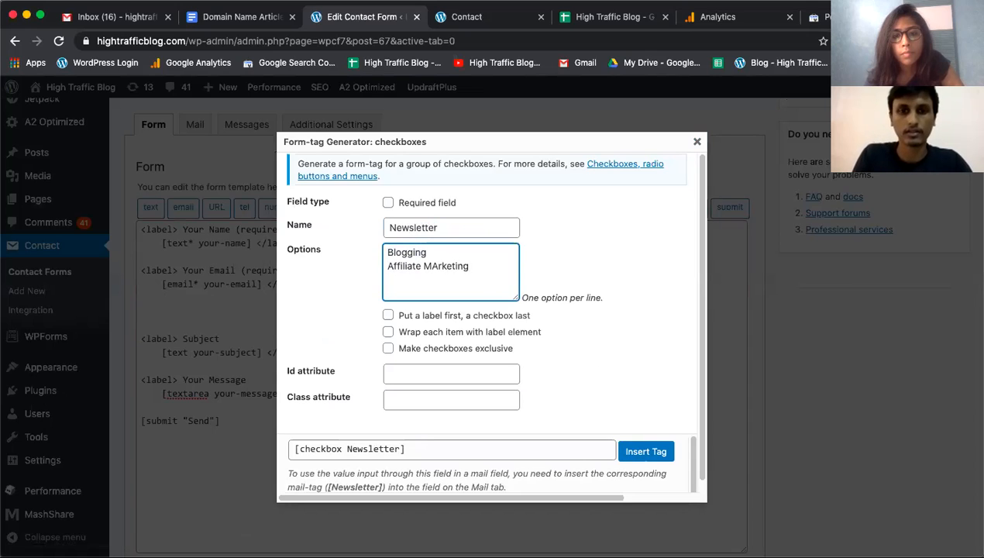
pyautogui.press('BackSpace')
pyautogui.write('a')
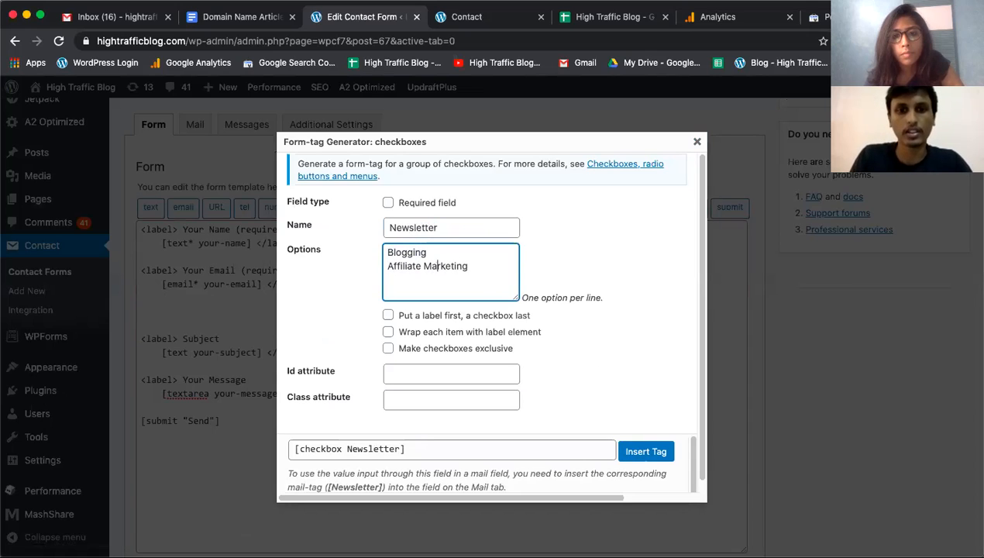
pyautogui.press('Return')
pyautogui.write('Email MA')
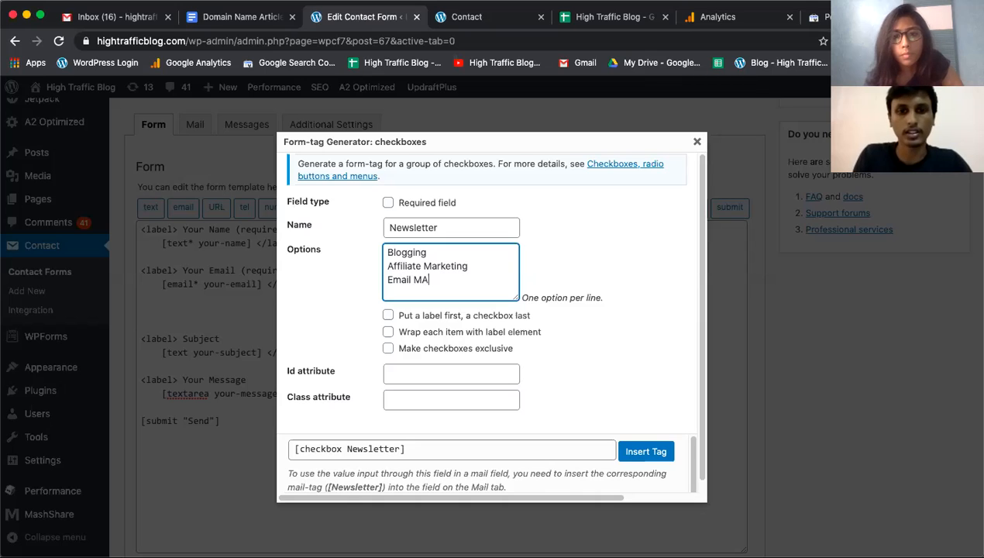
pyautogui.press('BackSpace')
pyautogui.write('arketi')
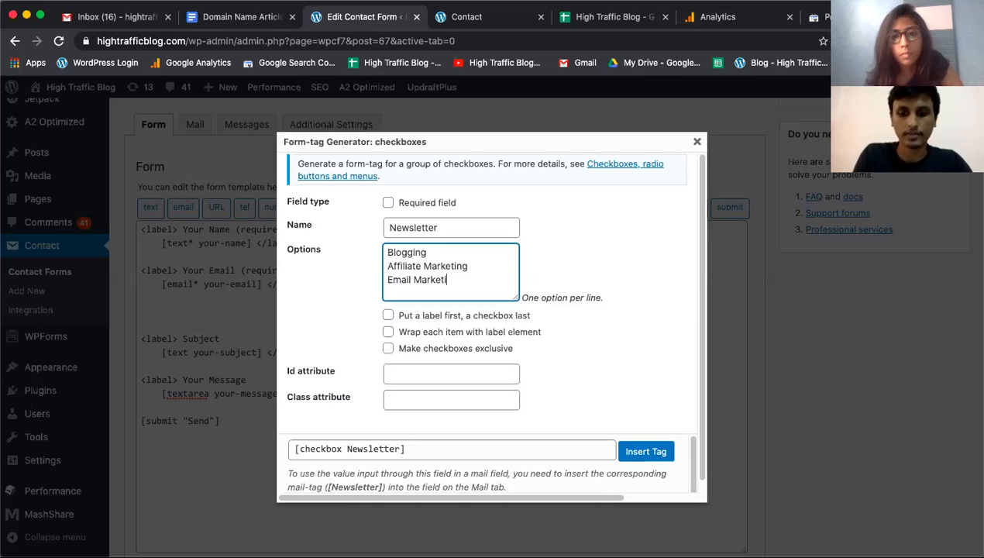
pyautogui.write('ng')
# Insert the Newsletter checkbox tag as a required field between the email and subject fields, and save the contact form.
pyautogui.click(388, 203)
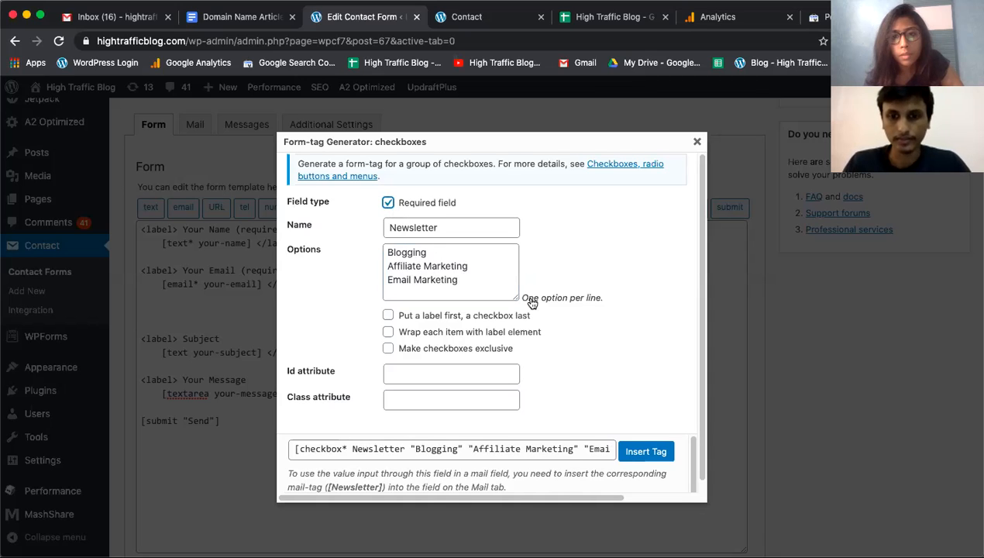
pyautogui.scroll(-1, 531, 304)
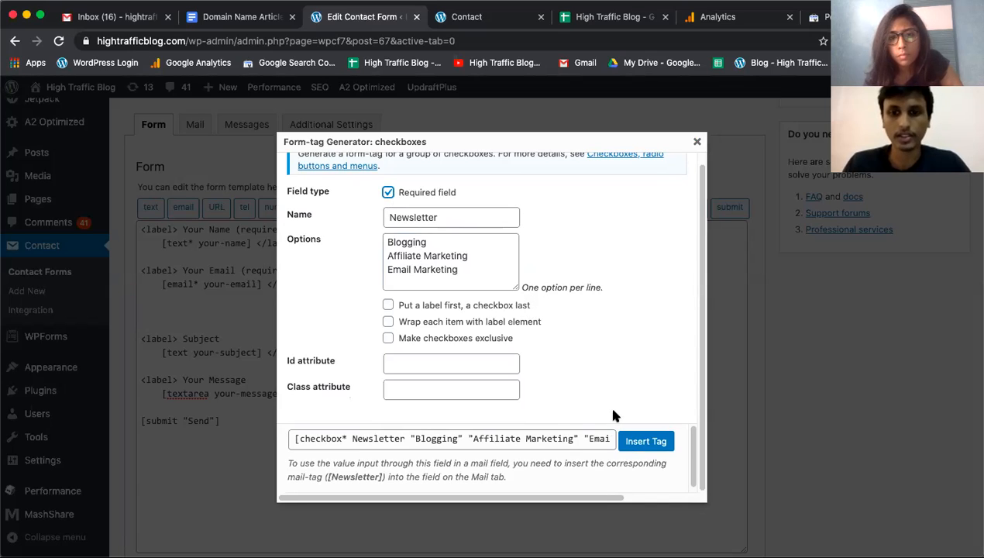
pyautogui.moveTo(595, 497); pyautogui.dragTo(534, 485)
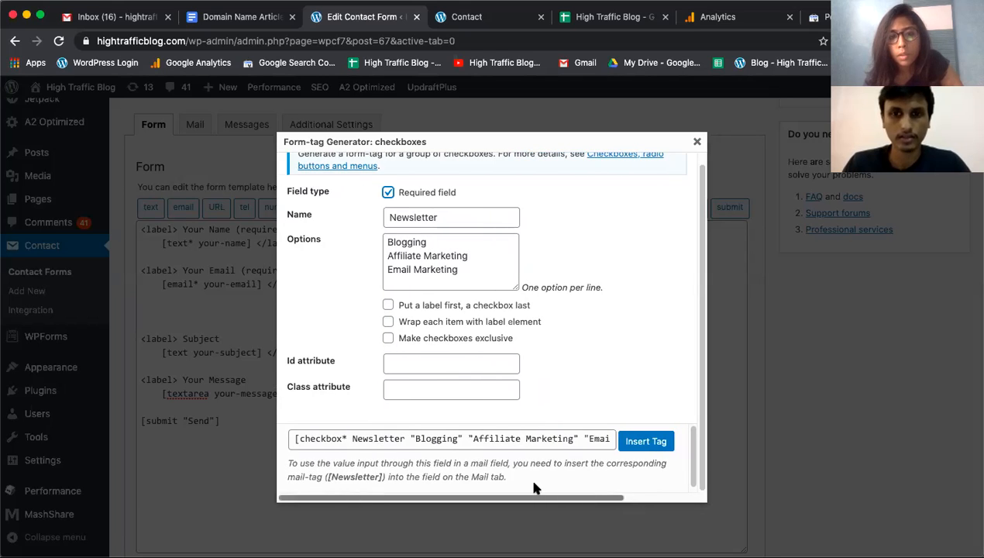
pyautogui.click(644, 440)
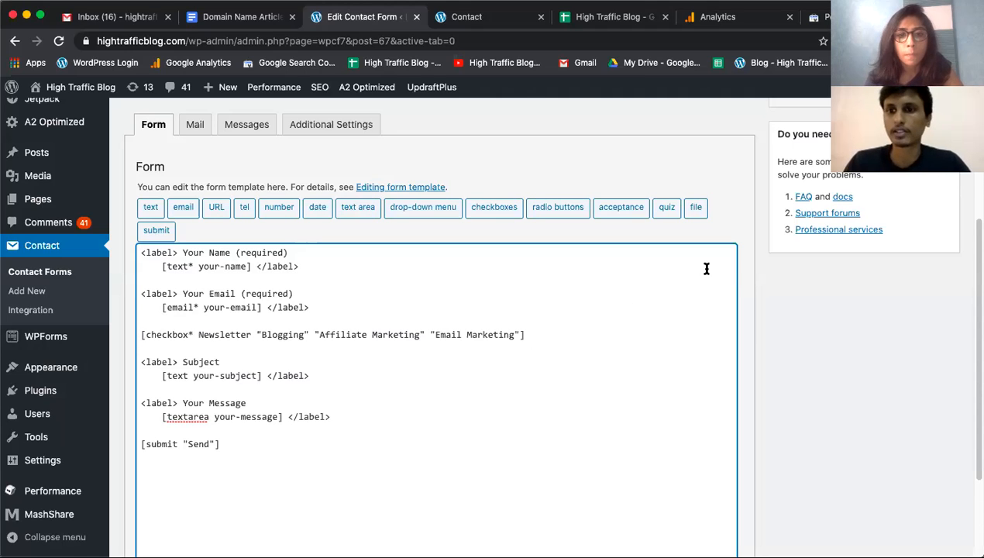
pyautogui.scroll(1, 705, 268)
pyautogui.click(933, 105)
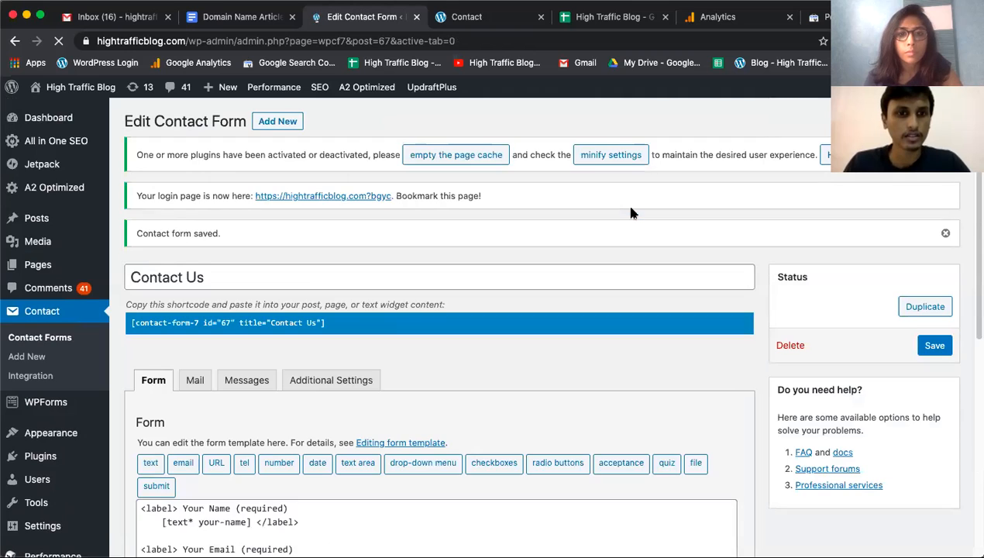
# Reload the live Contact page and try ticking and clearing the Blogging and Affiliate Marketing checkboxes.
pyautogui.scroll(-5, 429, 222)
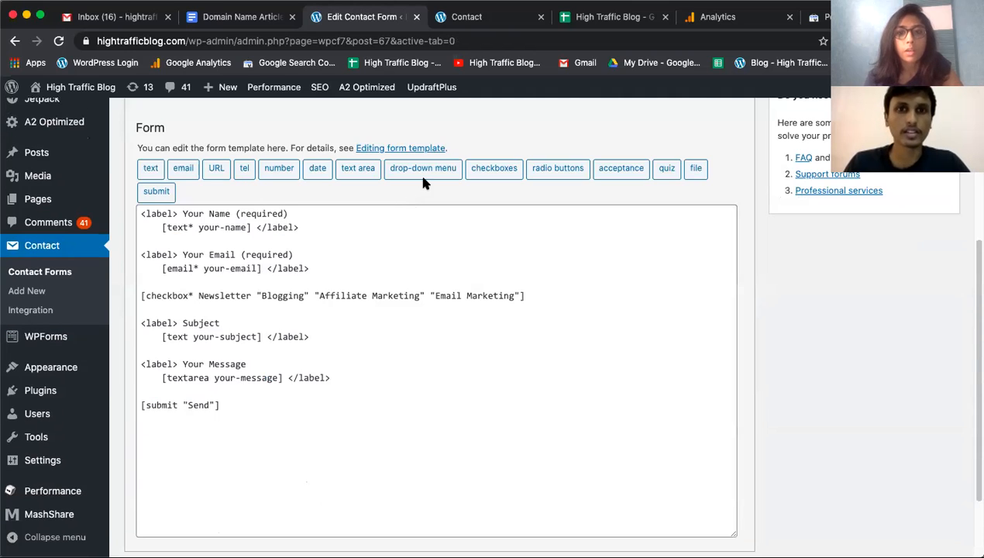
pyautogui.click(466, 16)
pyautogui.click(59, 42)
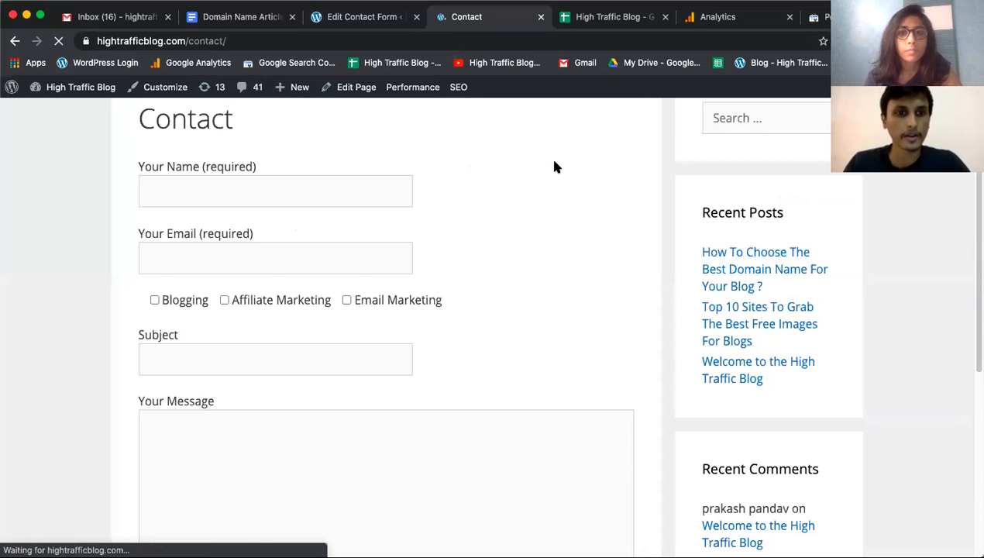
pyautogui.scroll(-2, 465, 168)
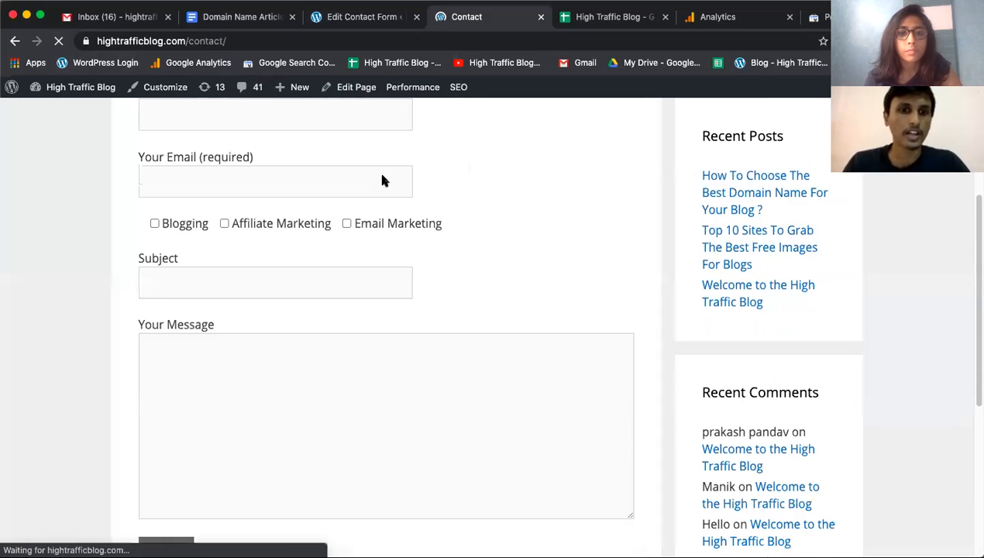
pyautogui.click(154, 223)
pyautogui.scroll(1, 172, 257)
pyautogui.click(154, 242)
pyautogui.click(154, 242)
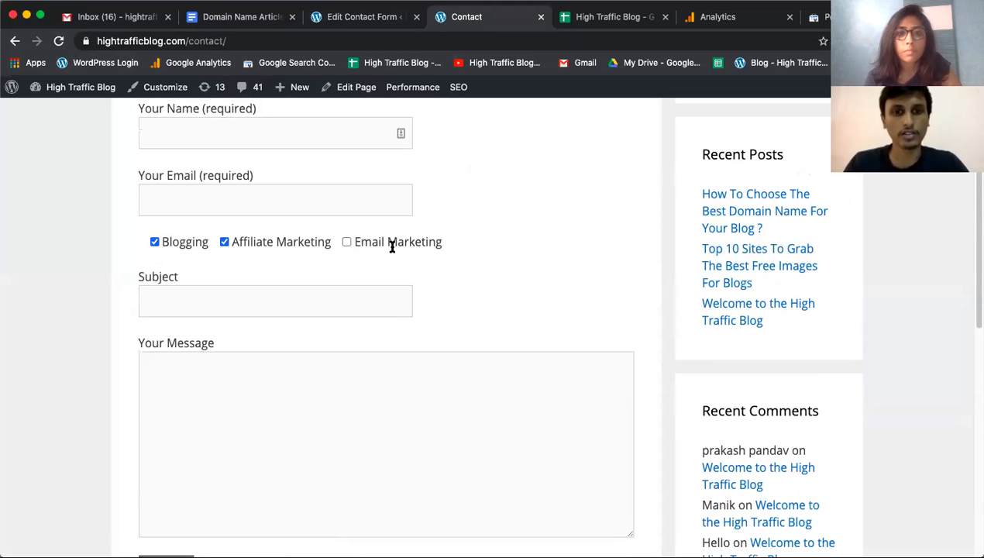
pyautogui.click(224, 243)
pyautogui.click(154, 242)
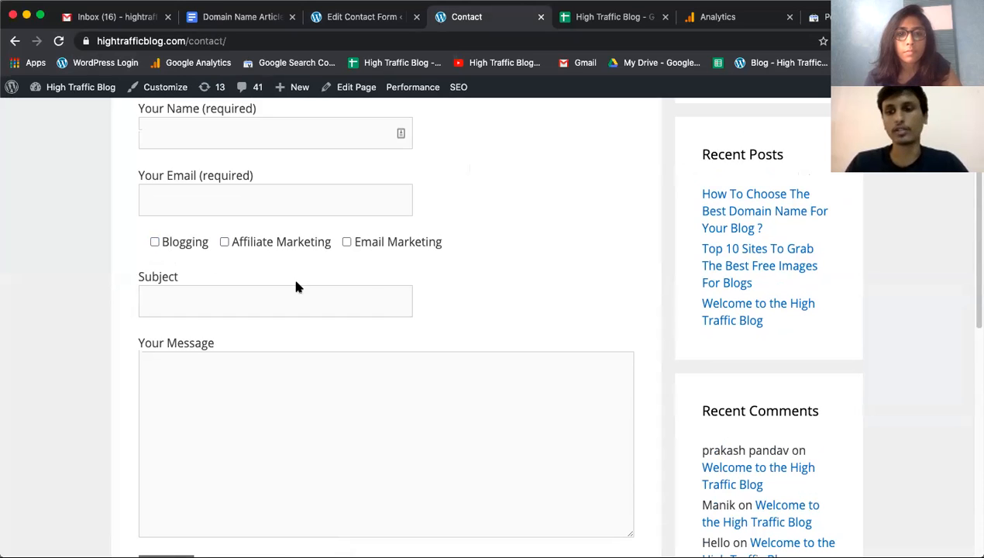
# In the form template, add a copy of the "<label> Your Email (required)" line directly above the Newsletter checkbox tag.
pyautogui.click(353, 16)
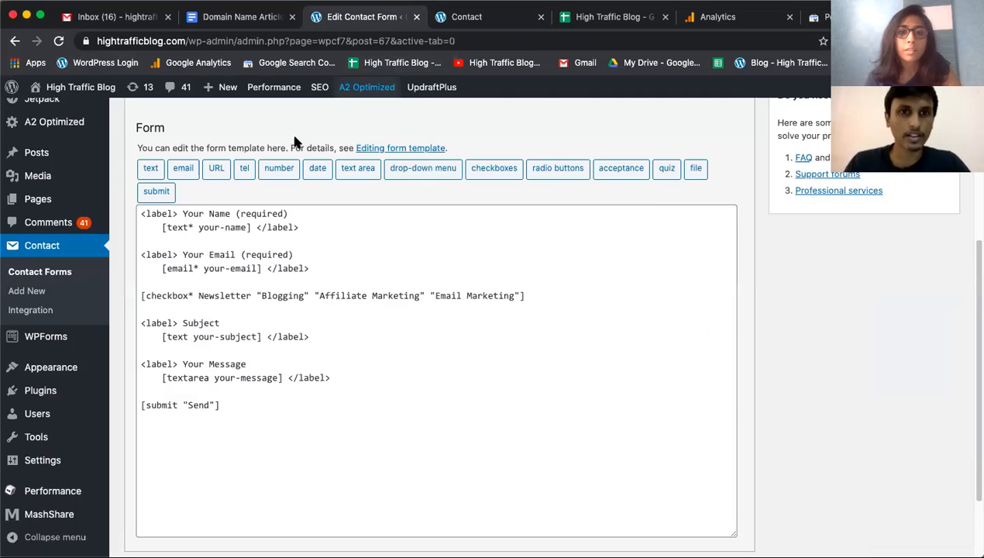
pyautogui.click(143, 295)
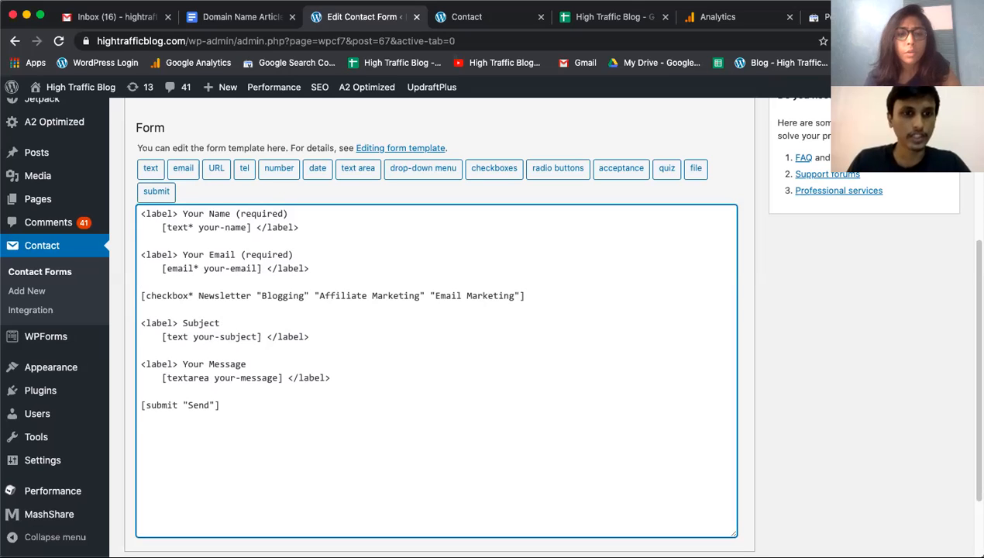
pyautogui.press('Return')
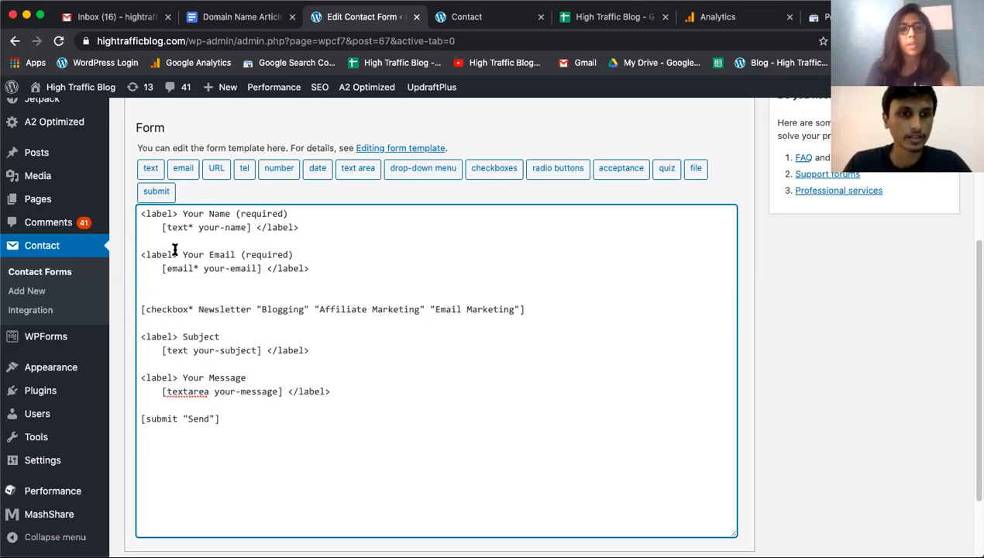
pyautogui.moveTo(294, 254); pyautogui.dragTo(138, 254)
pyautogui.hotkey('ctrl', 'c')
pyautogui.click(144, 294)
pyautogui.hotkey('ctrl', 'v')
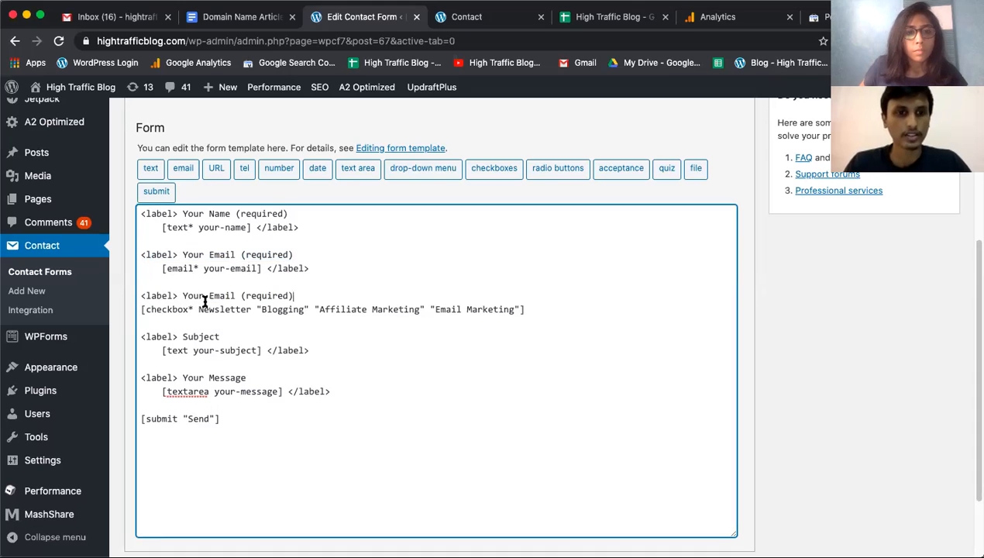
# Change the wording of the copied label above the checkbox tag to "Choose your preference (required)".
pyautogui.moveTo(235, 295); pyautogui.dragTo(183, 295)
pyautogui.write('N')
pyautogui.press('BackSpace')
pyautogui.write('Choose your')
pyautogui.press('BackSpace')
pyautogui.press('BackSpace')
pyautogui.press('BackSpace')
pyautogui.write('our preferences')
pyautogui.press('BackSpace')
pyautogui.press('BackSpace')
pyautogui.write('e')
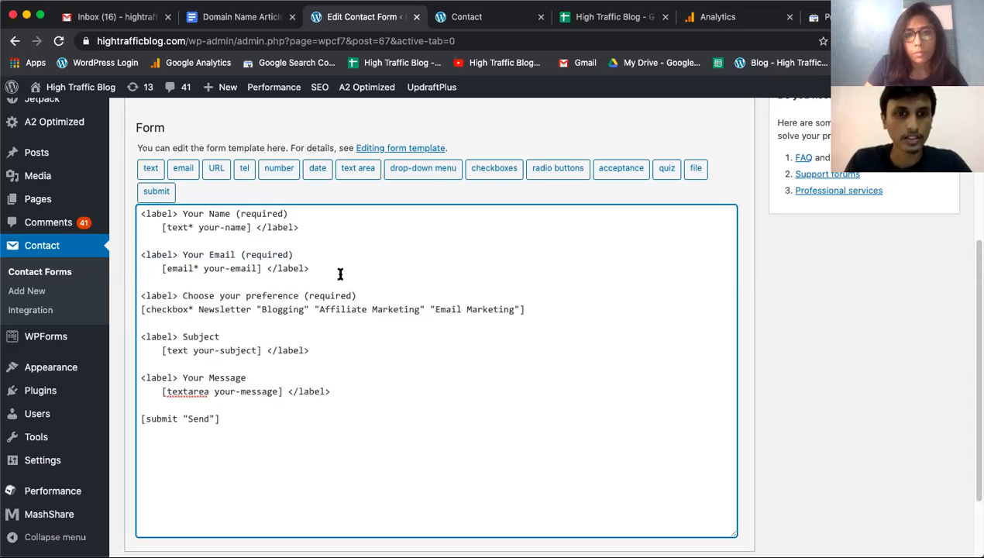
# Copy the closing </label> tag to the end of the Newsletter checkbox line and save the contact form.
pyautogui.moveTo(268, 269); pyautogui.dragTo(313, 268)
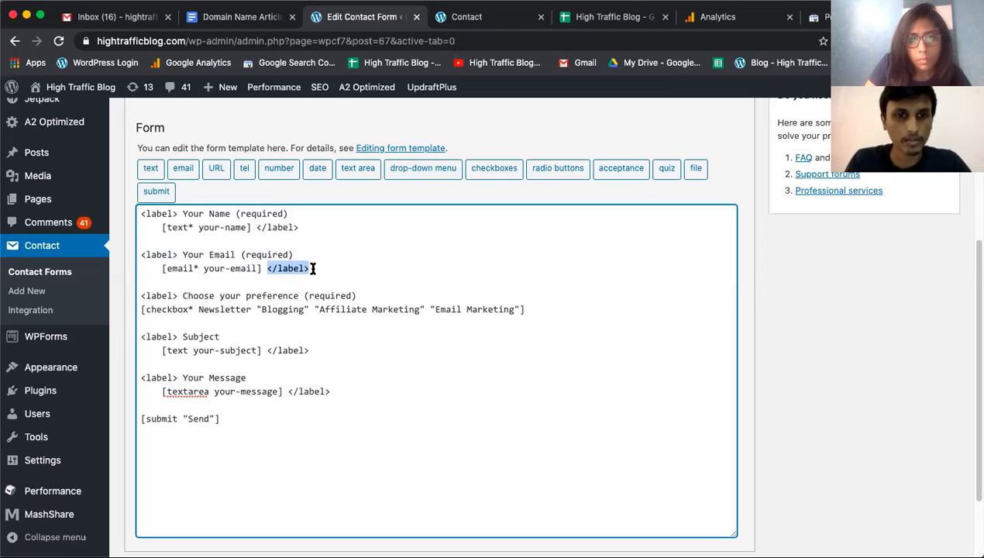
pyautogui.click(586, 315)
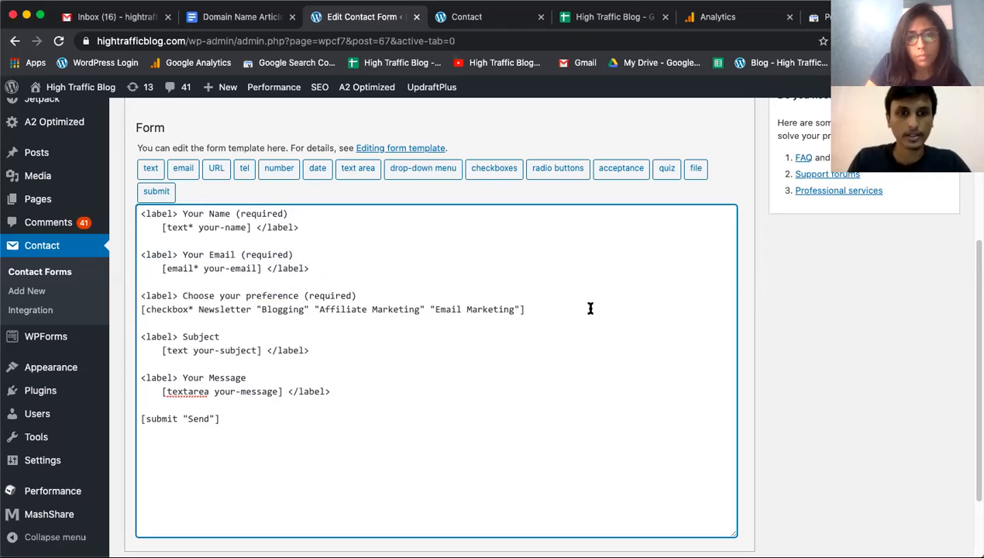
pyautogui.hotkey('ctrl', 'v')
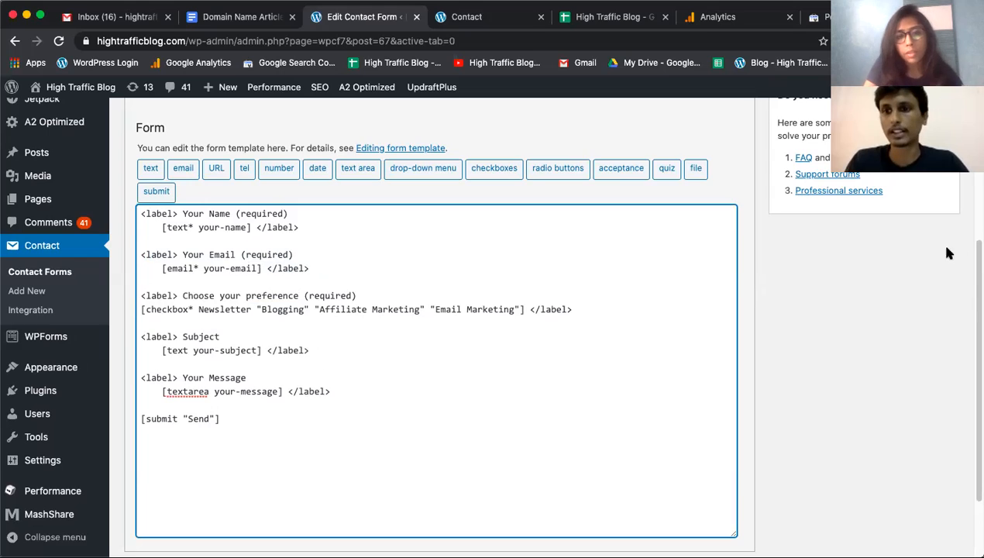
pyautogui.scroll(4, 947, 253)
pyautogui.scroll(-3, 941, 268)
pyautogui.scroll(1, 932, 268)
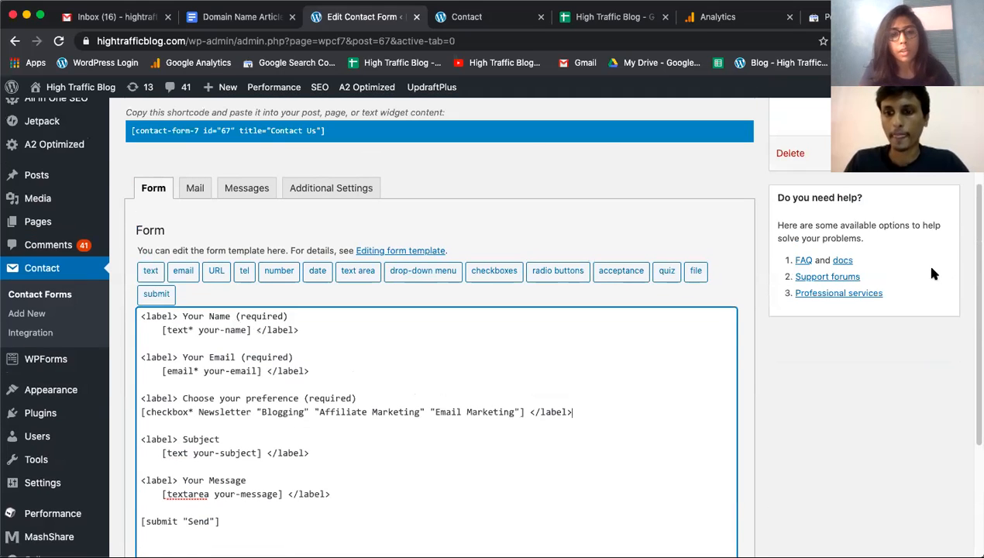
pyautogui.click(935, 153)
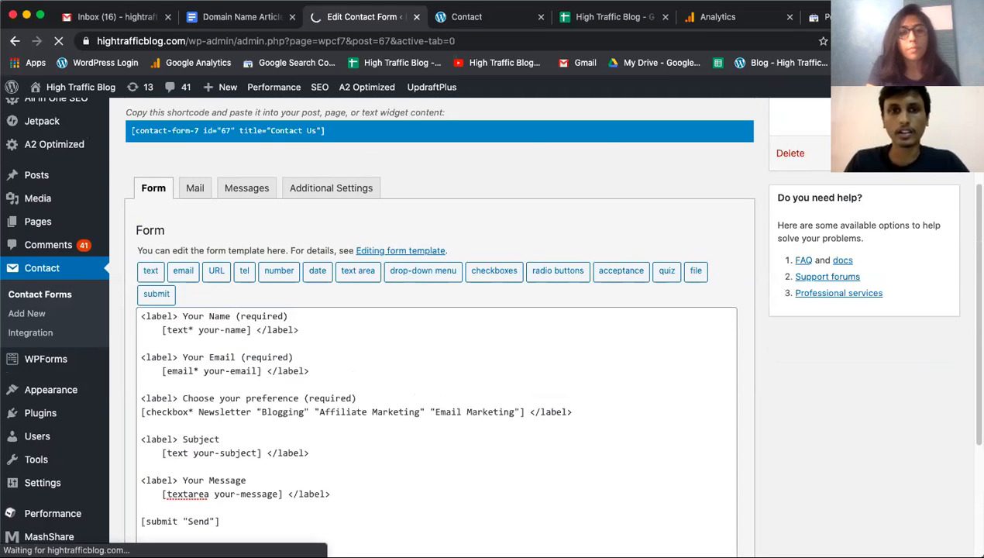
# Indent the Newsletter checkbox tag under its label to match the other fields, and check the configuration error below the template.
pyautogui.scroll(-3, 468, 288)
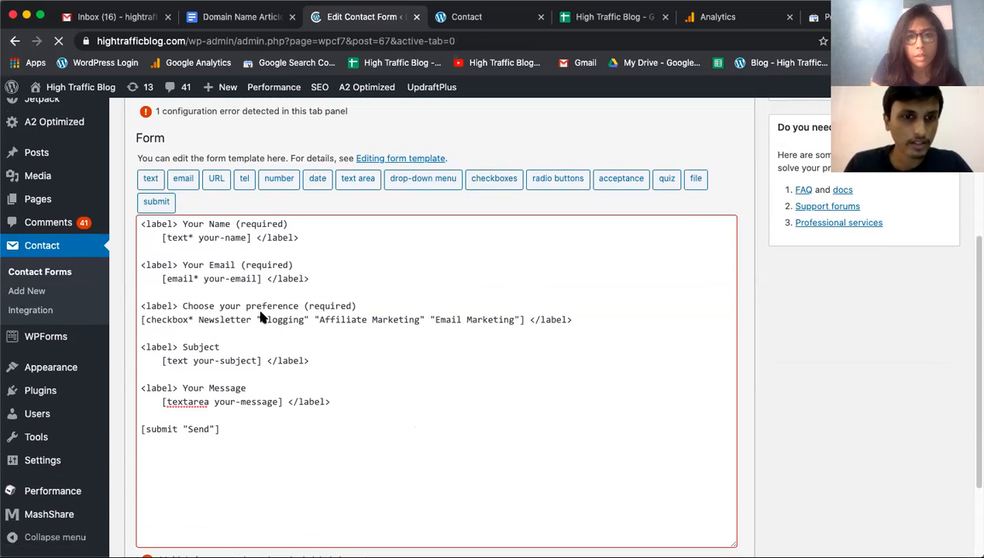
pyautogui.scroll(5, 258, 314)
pyautogui.scroll(-3, 275, 318)
pyautogui.scroll(-2, 276, 317)
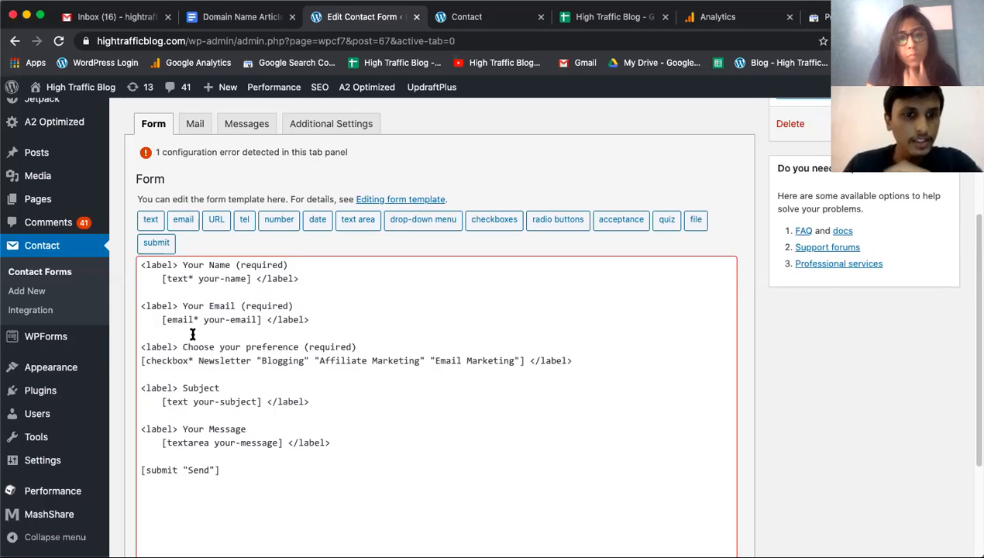
pyautogui.click(142, 360)
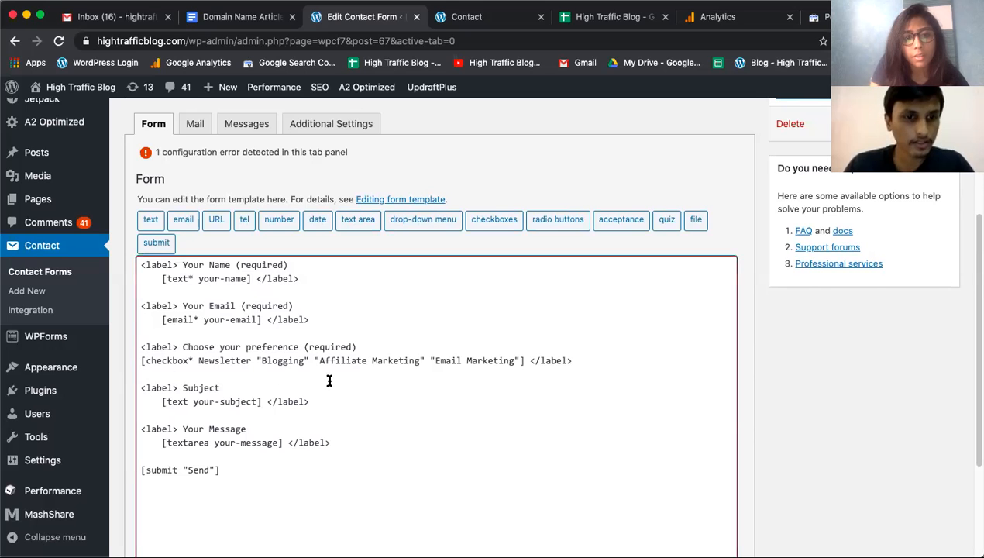
pyautogui.press('Tab')
pyautogui.scroll(2, 209, 303)
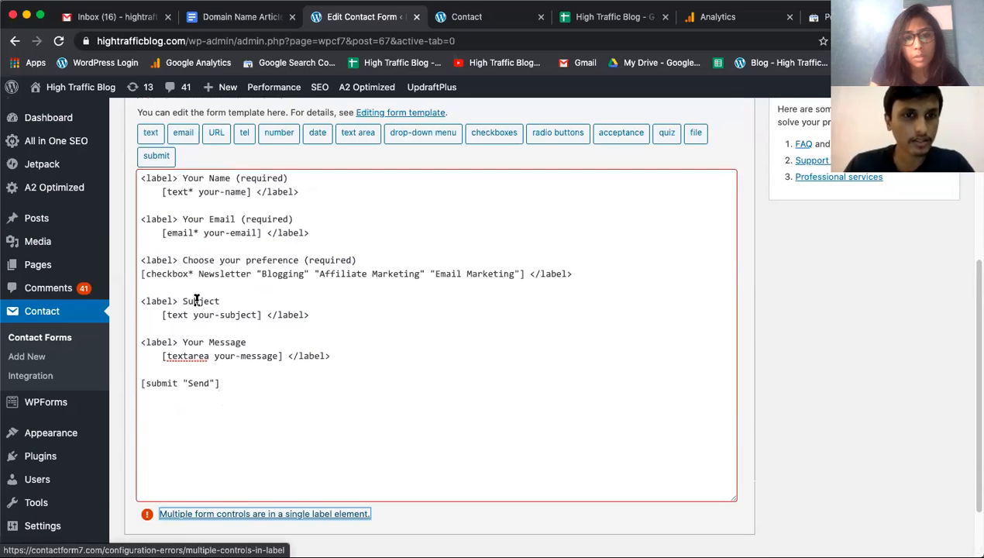
pyautogui.click(138, 272)
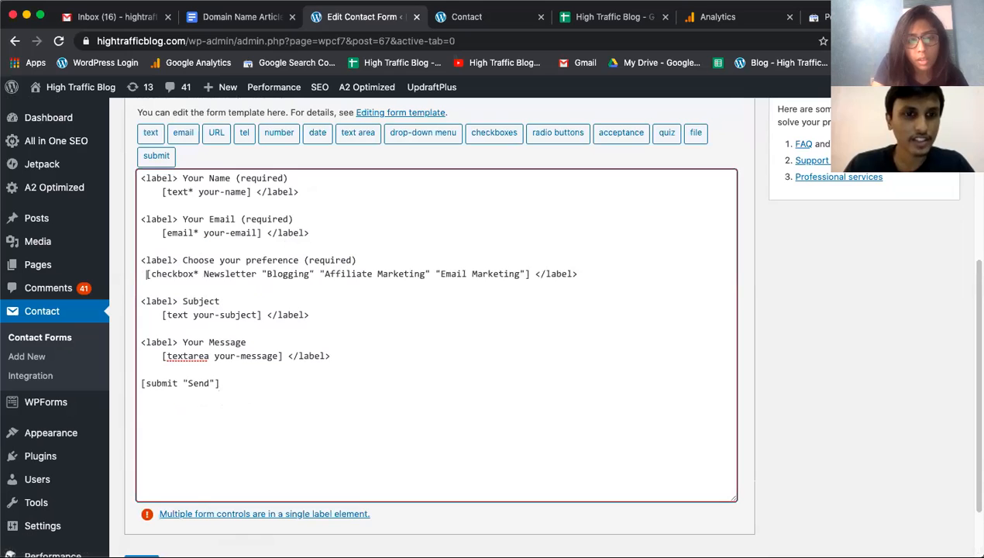
pyautogui.press('BackSpace')
pyautogui.press('BackSpace')
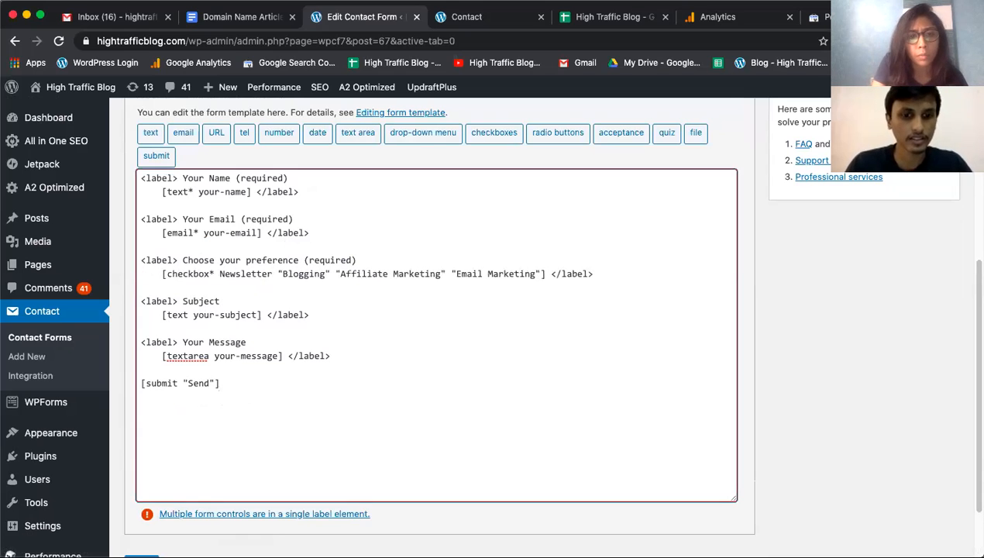
pyautogui.scroll(-1, 225, 300)
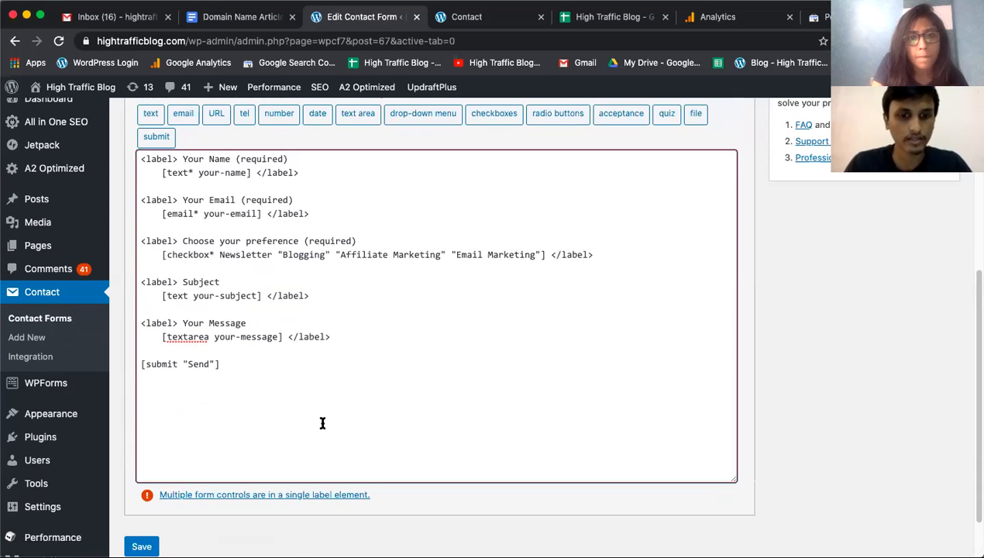
pyautogui.scroll(-1, 323, 430)
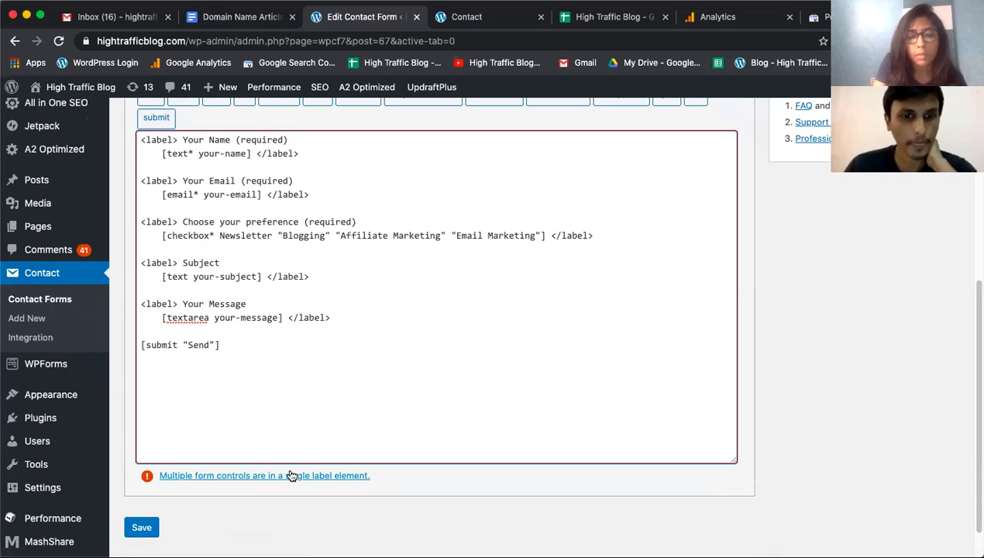
# Save the contact form and open the help page for the "Multiple form controls are in a single label element" error in a new tab.
pyautogui.click(349, 475)
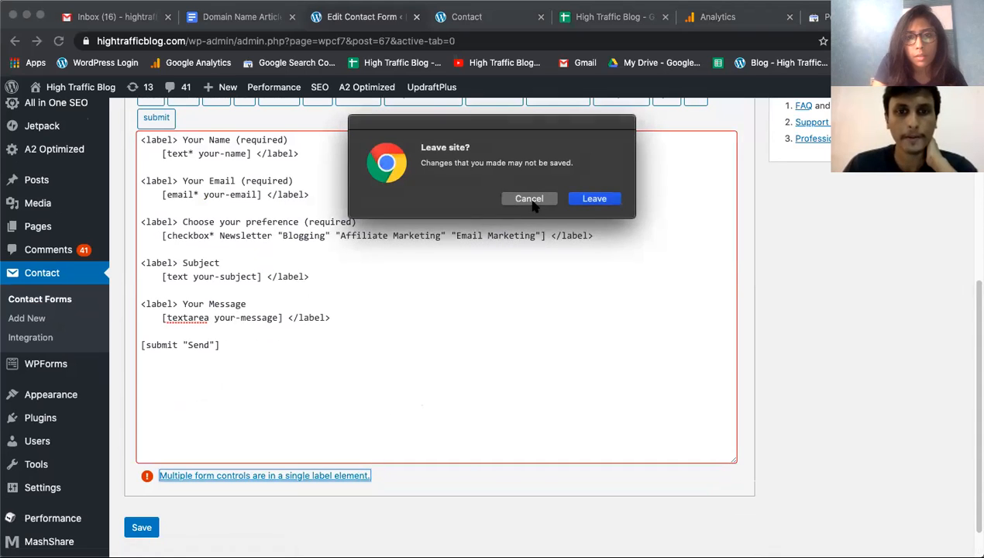
pyautogui.click(531, 202)
pyautogui.click(141, 527)
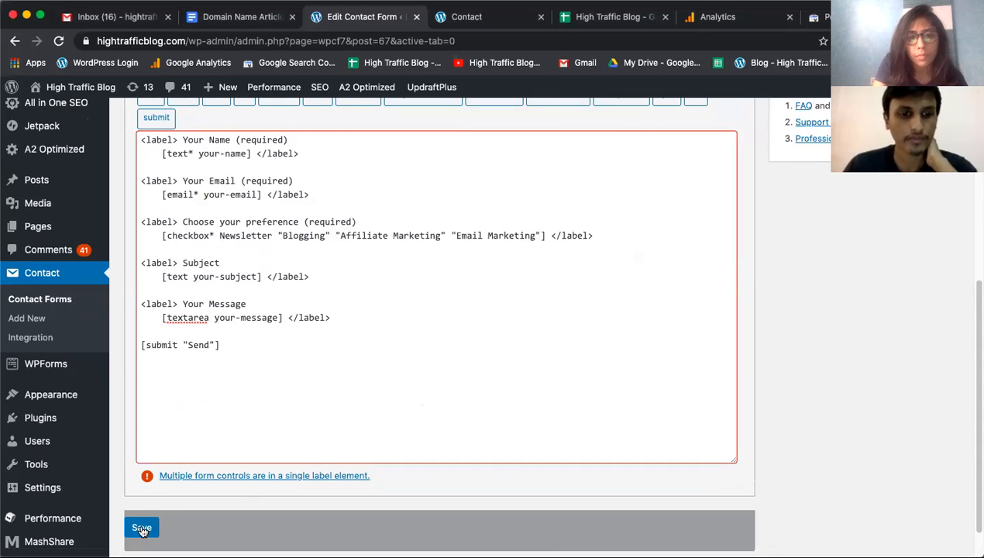
pyautogui.rightClick(225, 475)
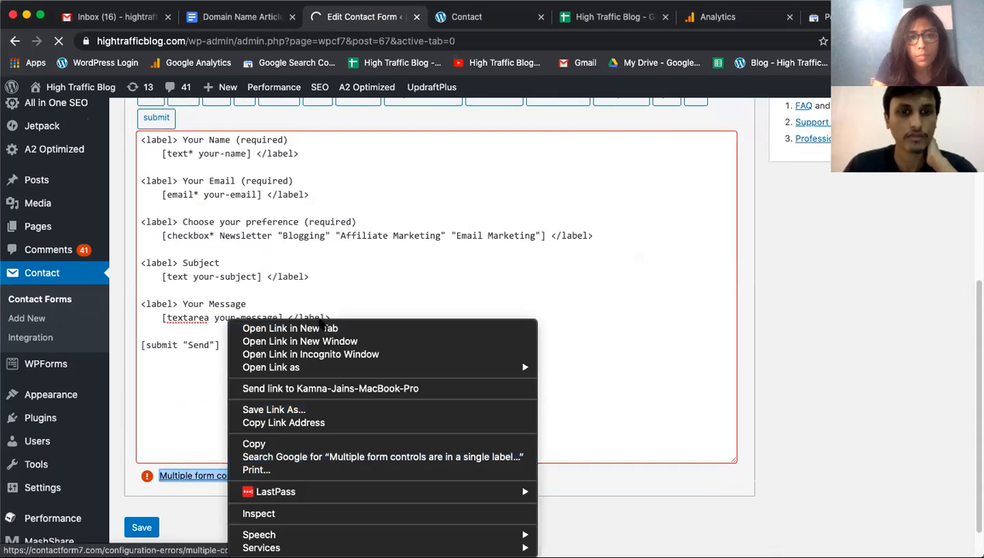
pyautogui.click(341, 329)
pyautogui.moveTo(499, 18); pyautogui.dragTo(423, 19)
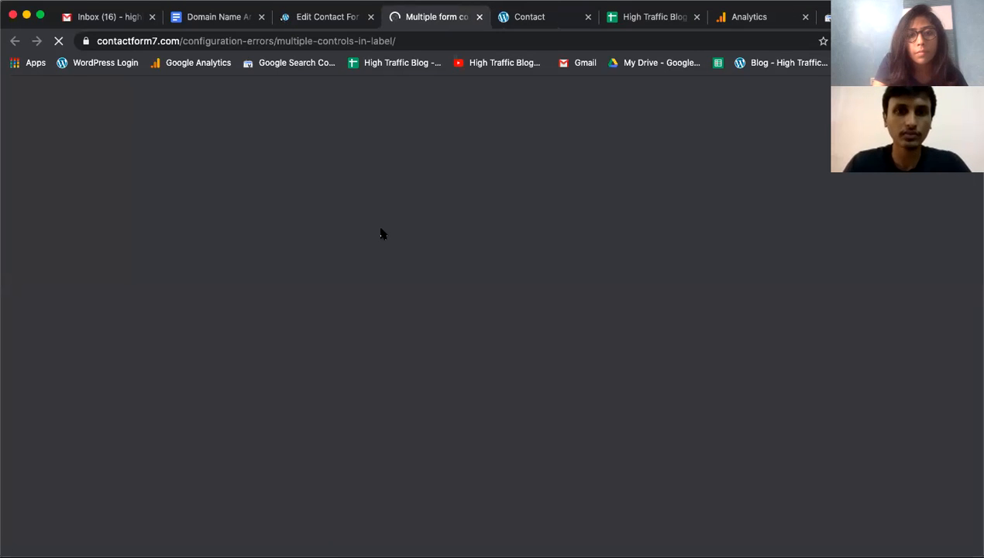
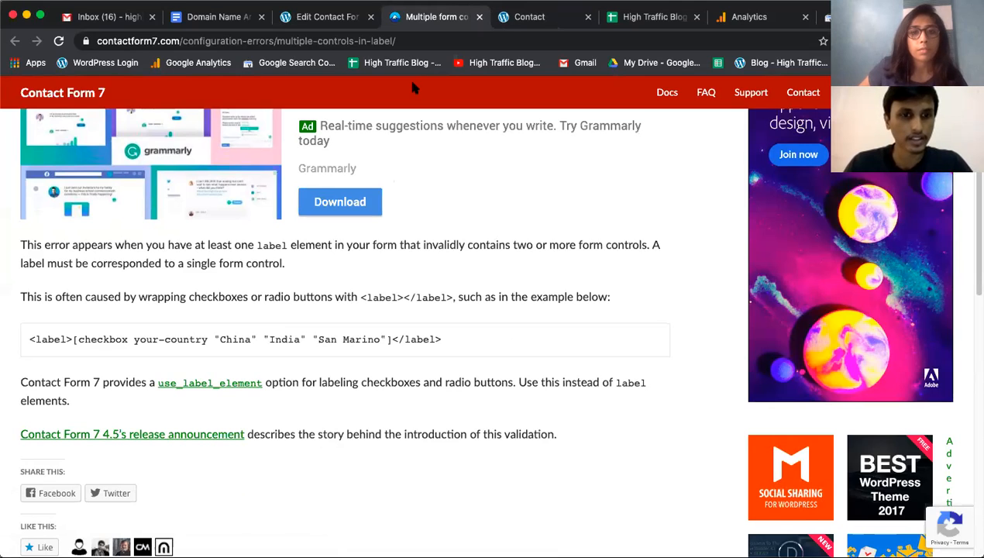
# Remove the "Choose your preference (required)" text, join the Newsletter checkbox tag onto its <label> line, and save the form.
pyautogui.click(325, 16)
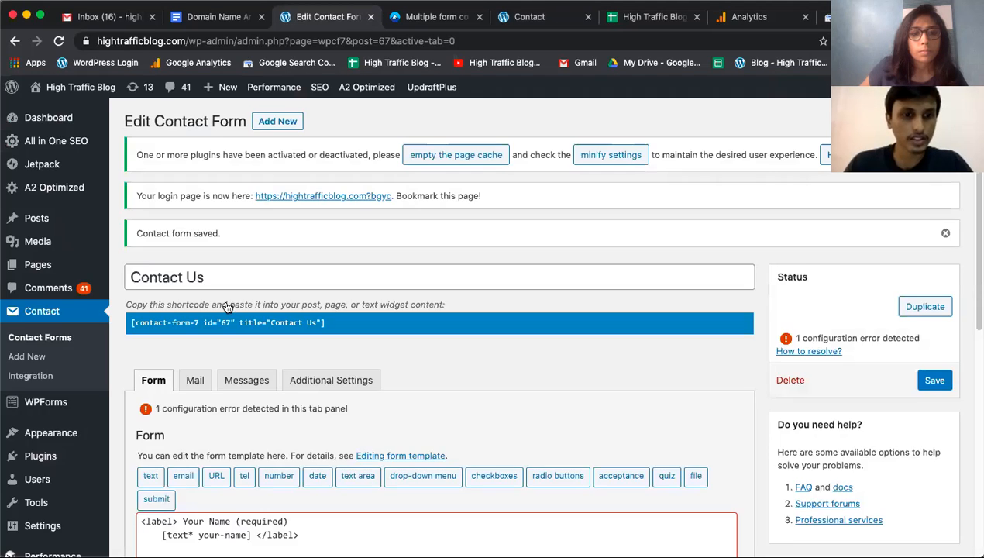
pyautogui.scroll(-4, 265, 360)
pyautogui.moveTo(366, 317); pyautogui.dragTo(182, 319)
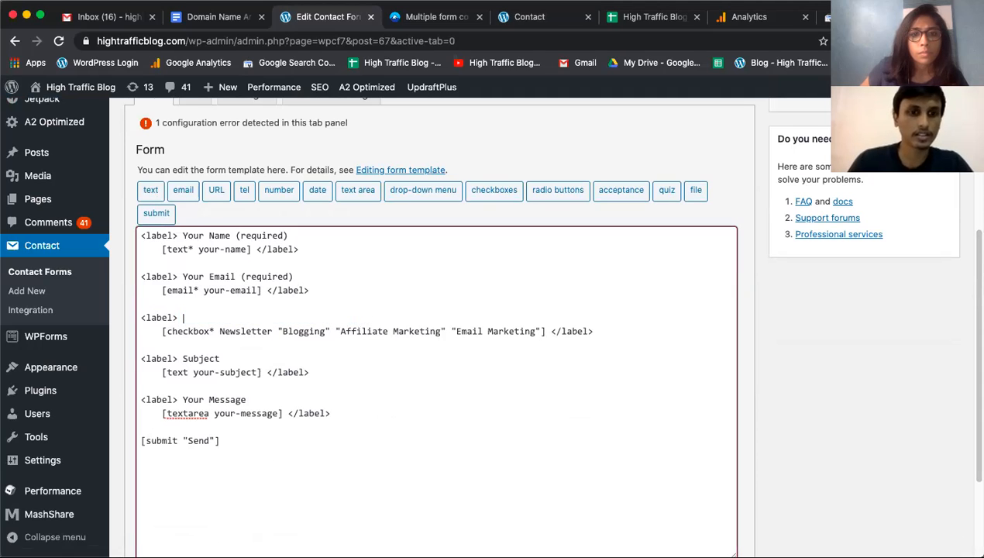
pyautogui.press('BackSpace')
pyautogui.press('BackSpace')
pyautogui.press('BackSpace')
pyautogui.press('BackSpace')
pyautogui.press('BackSpace')
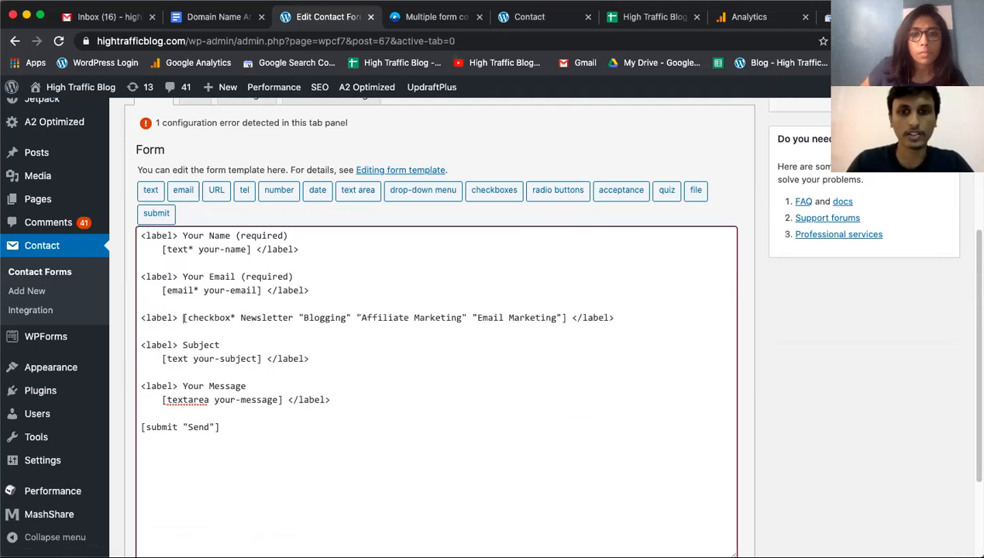
pyautogui.scroll(1, 558, 318)
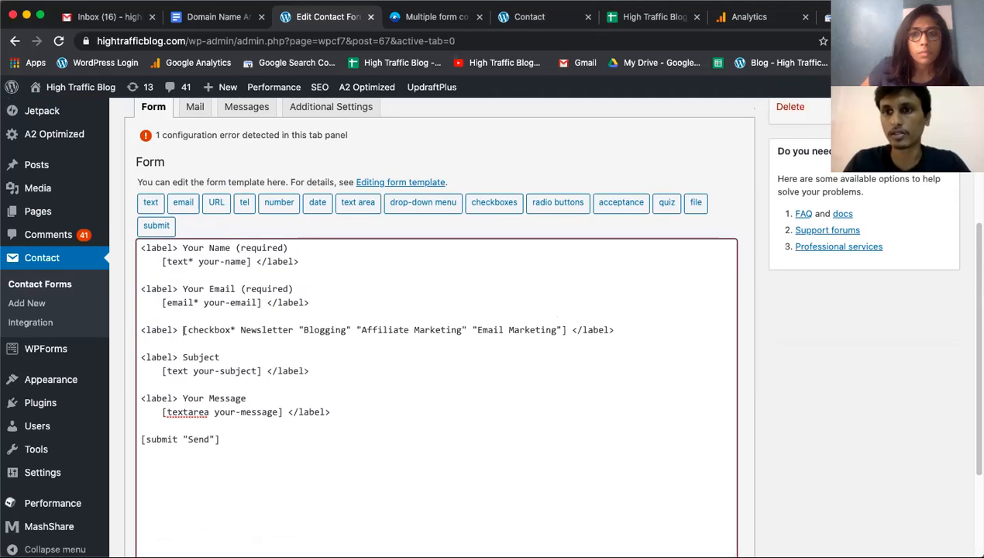
pyautogui.click(934, 107)
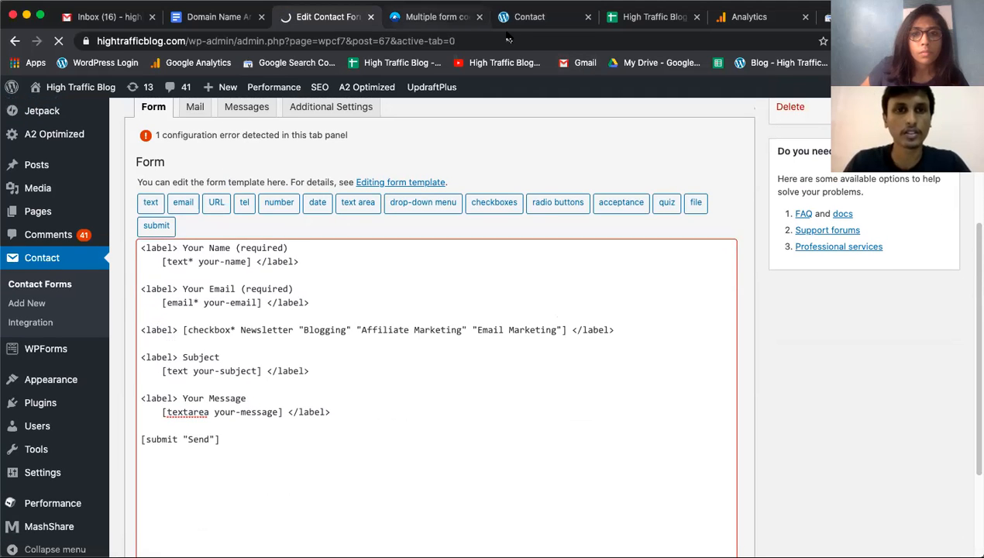
# Remove the spaces between the label tags and the Newsletter checkbox tag to match the help page's example, and save the form.
pyautogui.hotkey('ctrl', 'Tab')
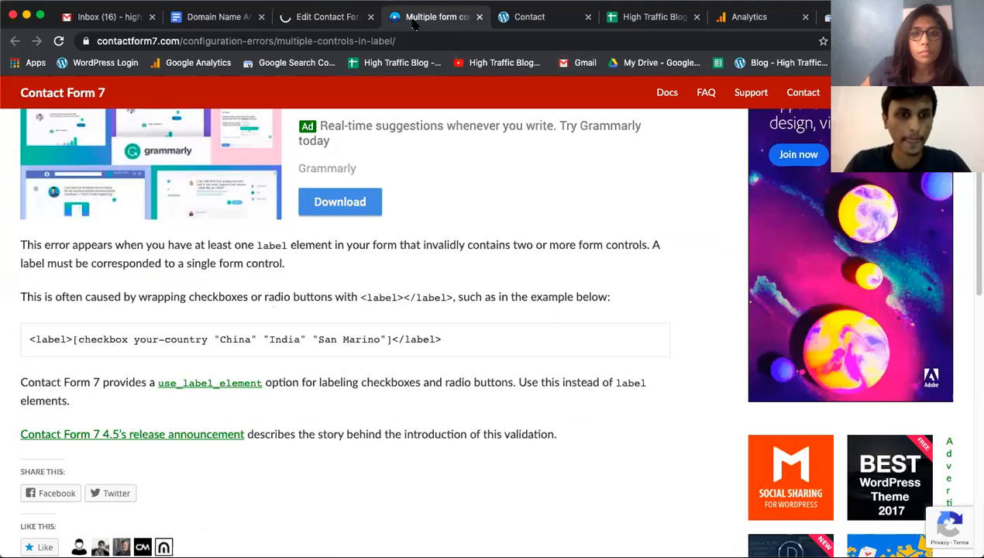
pyautogui.click(345, 25)
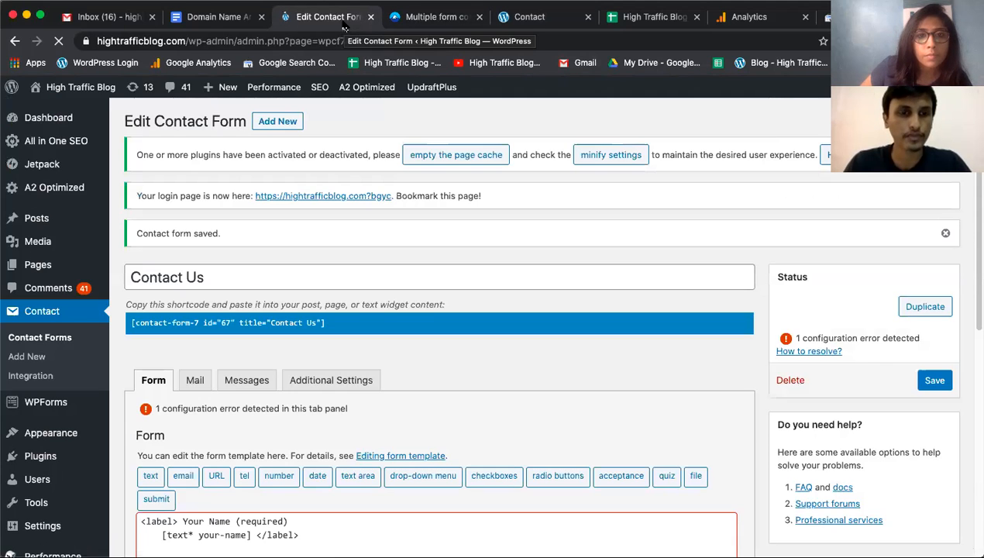
pyautogui.scroll(-5, 334, 163)
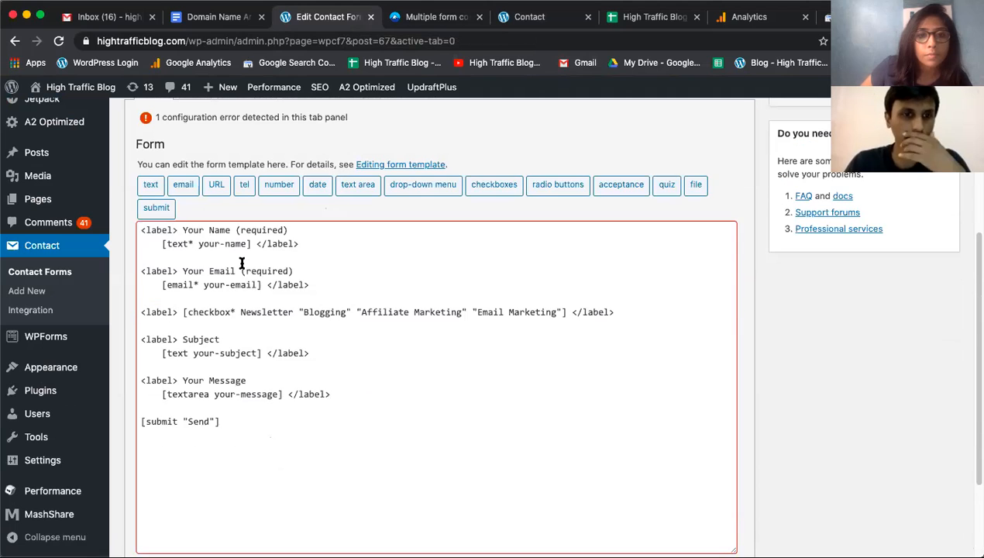
pyautogui.click(181, 313)
pyautogui.press('BackSpace')
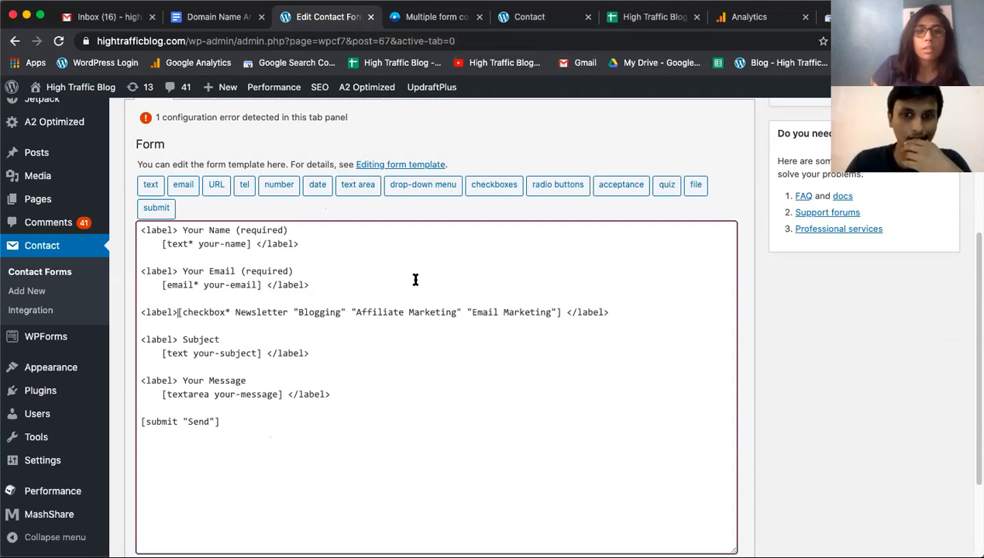
pyautogui.click(567, 310)
pyautogui.press('BackSpace')
pyautogui.click(426, 17)
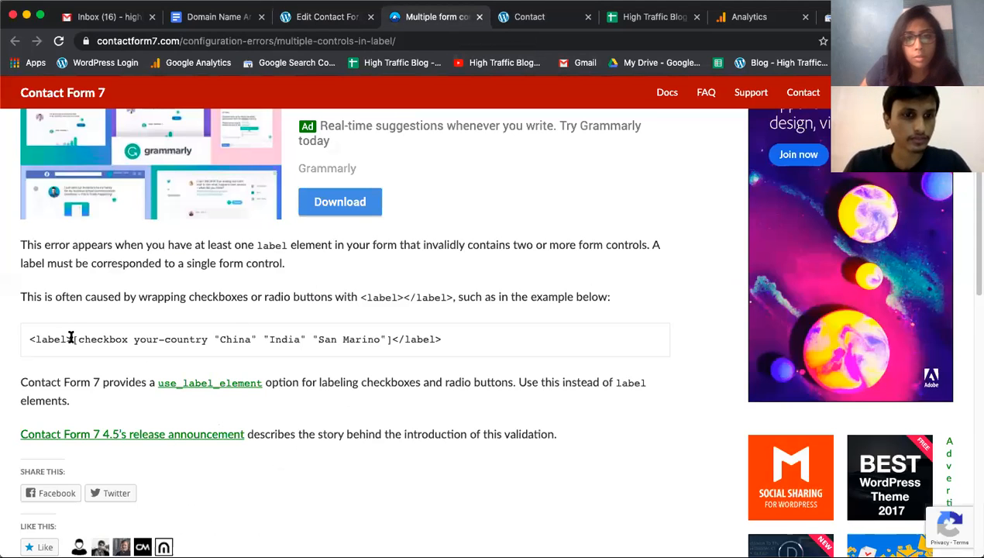
pyautogui.click(329, 19)
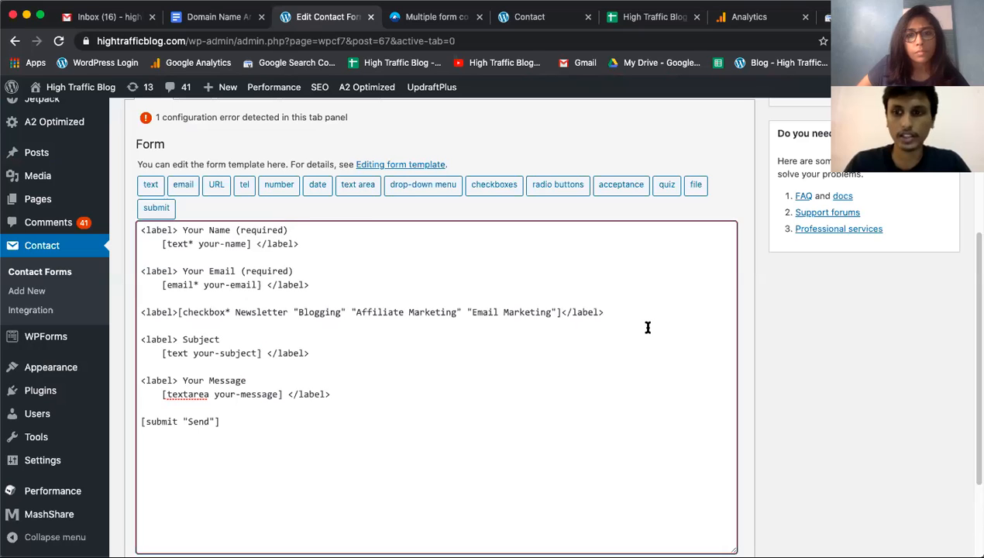
pyautogui.click(433, 17)
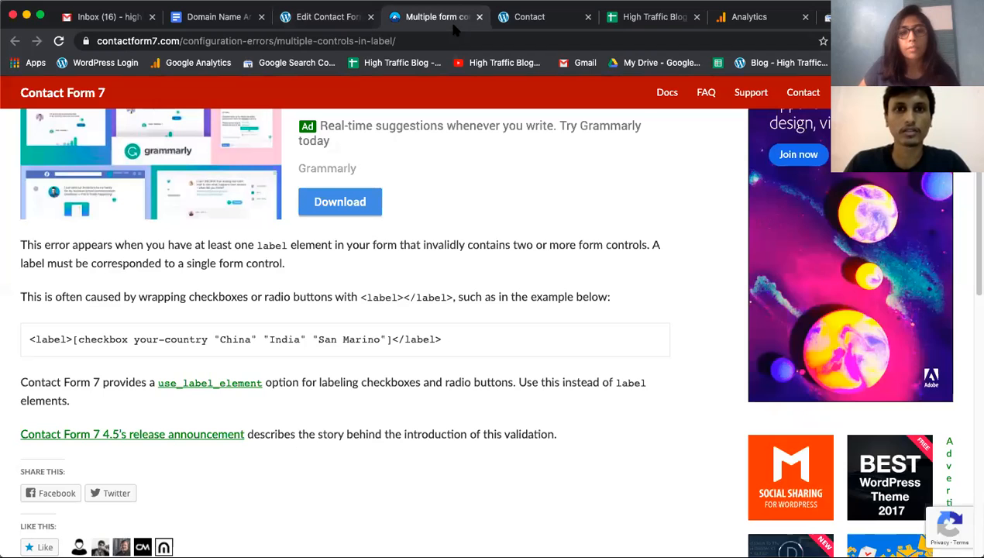
pyautogui.click(342, 22)
pyautogui.scroll(-3, 299, 258)
pyautogui.click(138, 530)
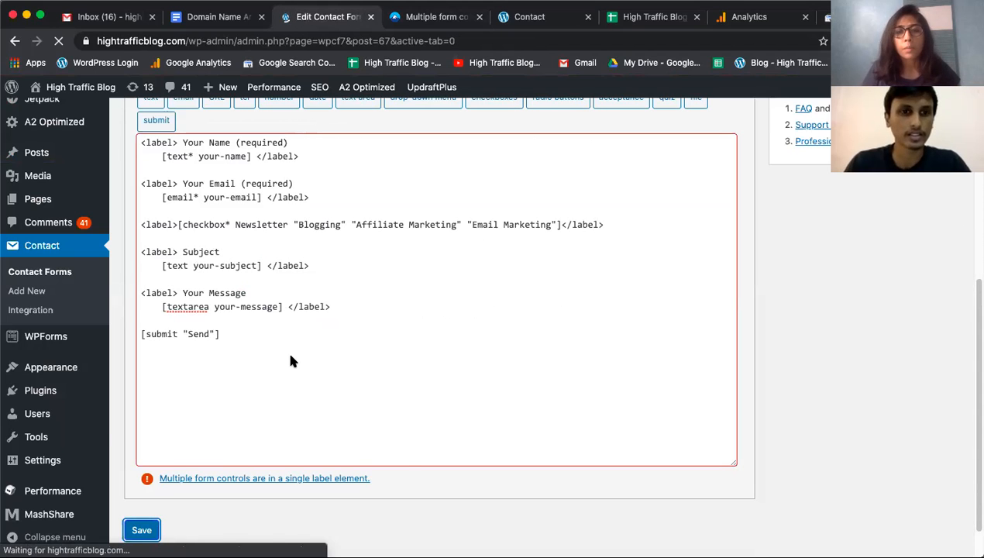
# Delete the entire Newsletter checkbox line from the form template and save the contact form.
pyautogui.scroll(-4, 289, 344)
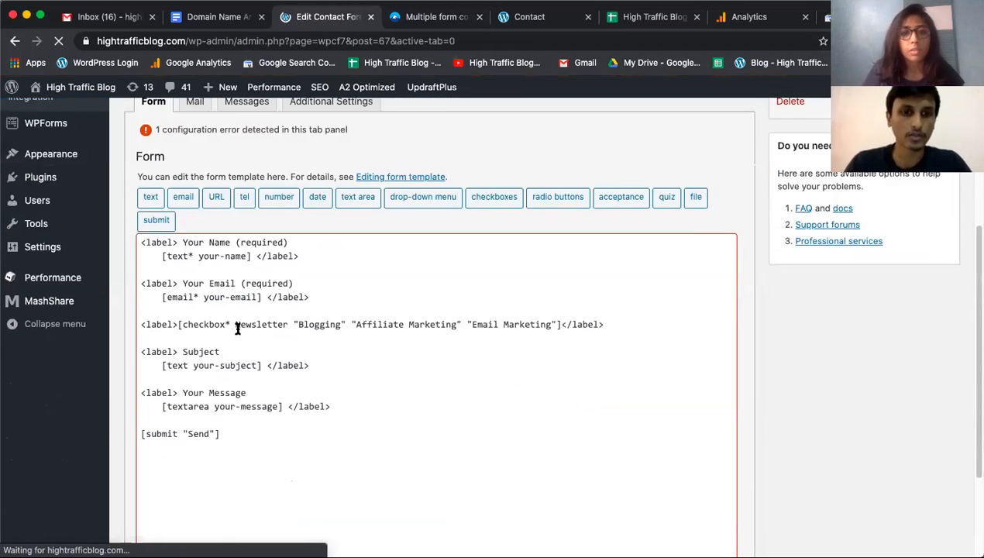
pyautogui.moveTo(621, 324); pyautogui.dragTo(132, 321)
pyautogui.press('BackSpace')
pyautogui.press('BackSpace')
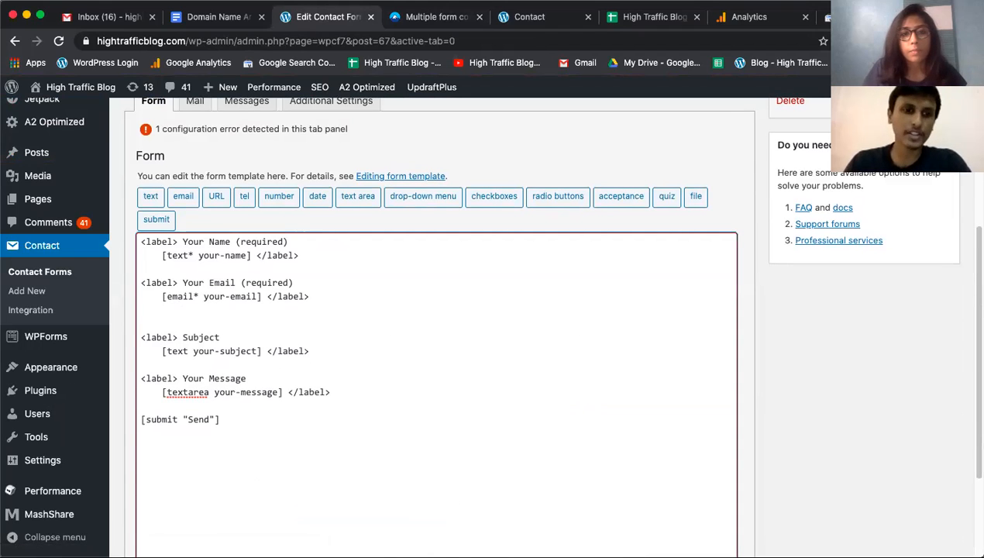
pyautogui.scroll(3, 916, 287)
pyautogui.scroll(-2, 937, 220)
pyautogui.click(934, 191)
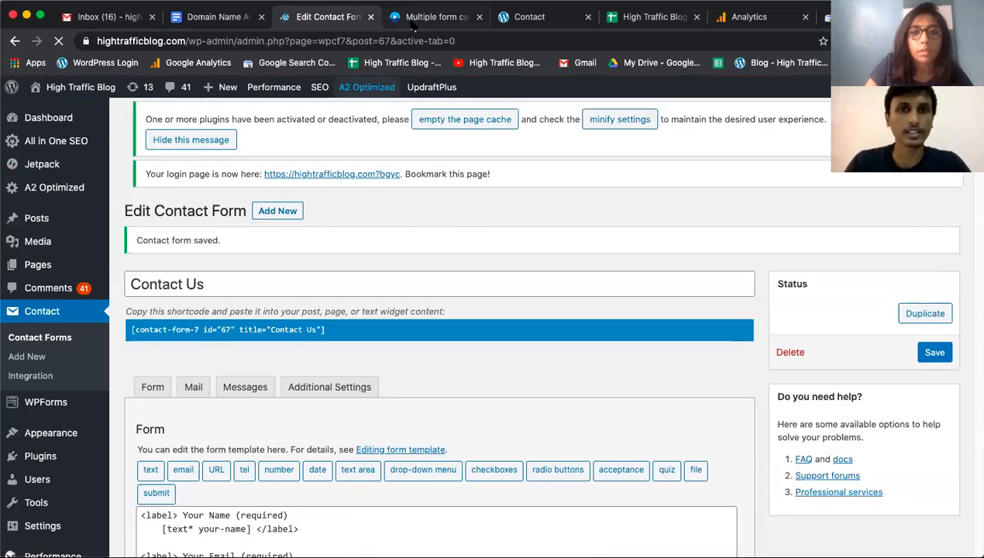
# Close the configuration error help page and return to the contact form's template.
pyautogui.click(476, 11)
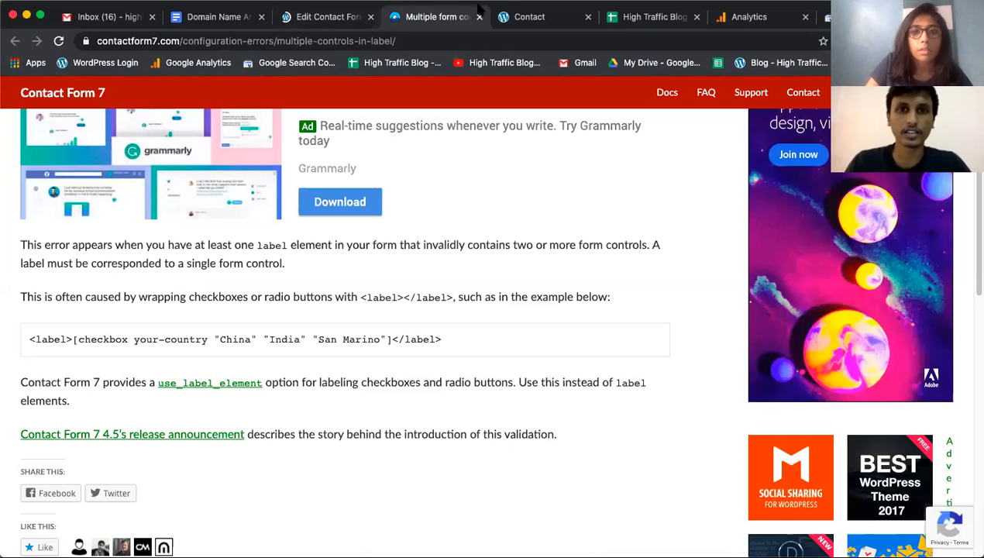
pyautogui.press('super+w')
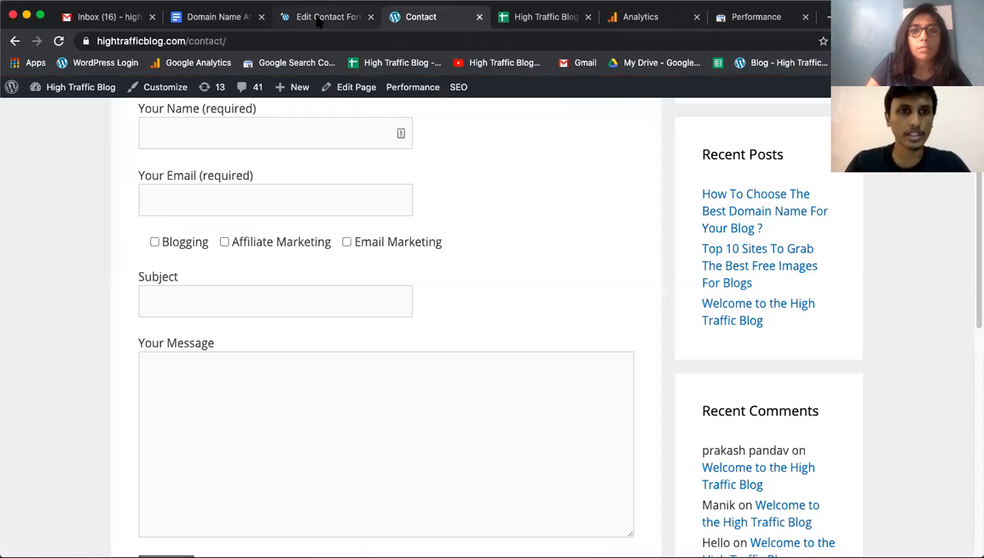
pyautogui.click(317, 21)
pyautogui.scroll(-2, 240, 281)
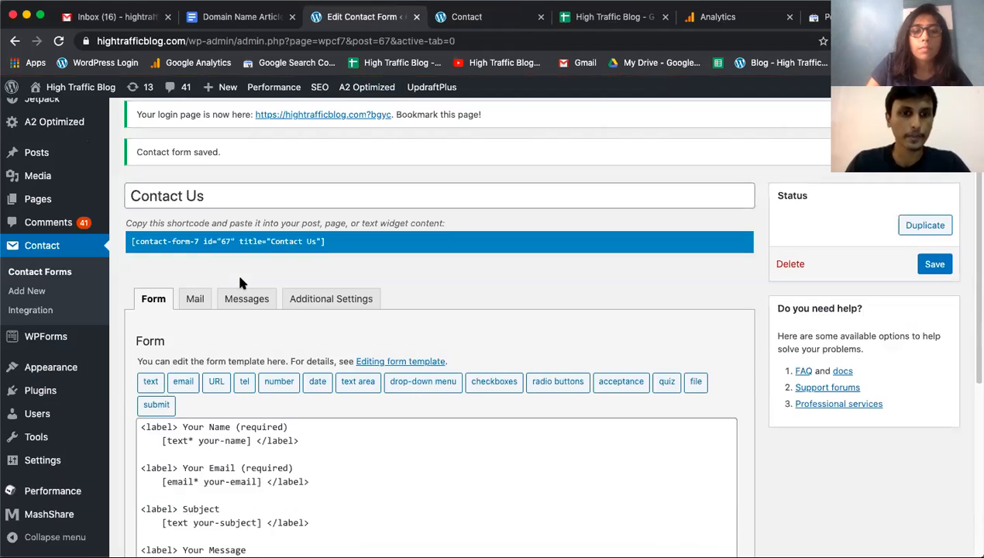
pyautogui.scroll(-3, 239, 280)
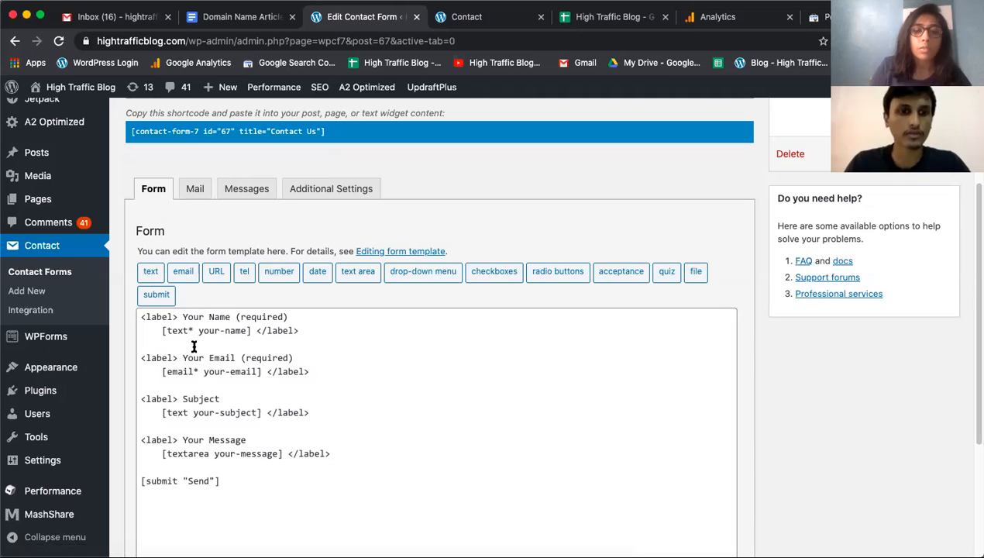
# Add placeholder "Your Name (required)" to the your-name text tag in the form template and save the form.
pyautogui.click(241, 358)
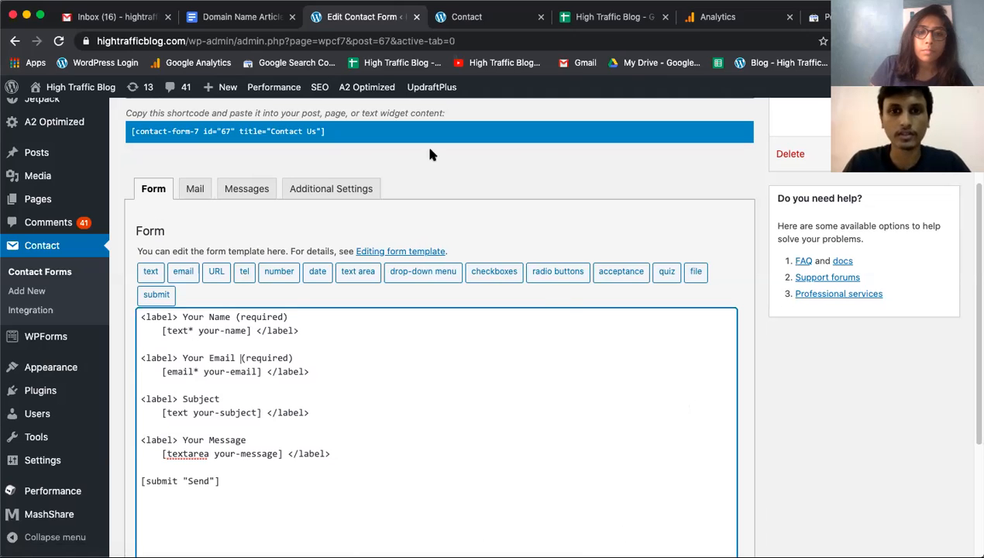
pyautogui.click(299, 331)
pyautogui.click(245, 330)
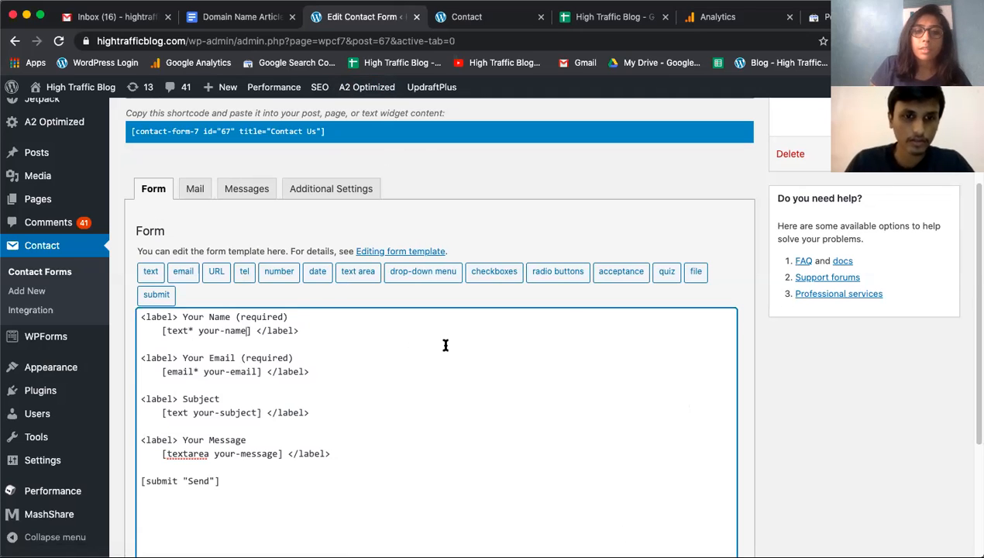
pyautogui.write('placeholder "Your Name (required)"')
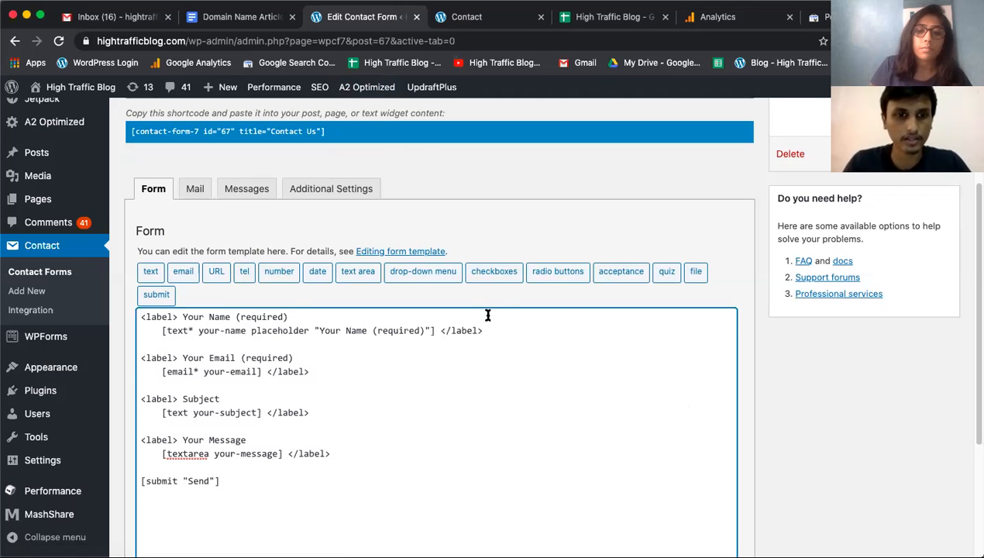
pyautogui.click(933, 154)
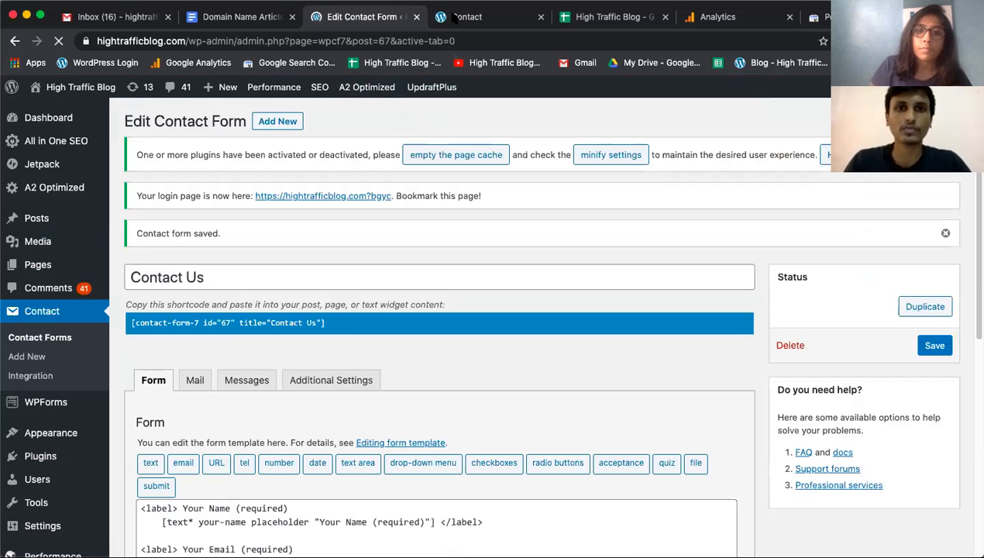
# Reload the live Contact page and compare the name field's placeholder with its label.
pyautogui.click(457, 17)
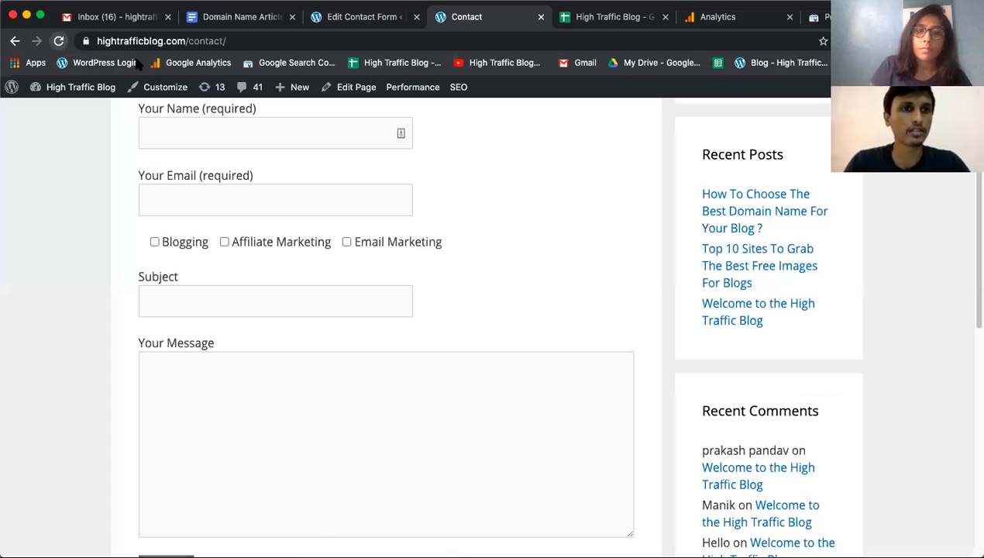
pyautogui.press('super+r')
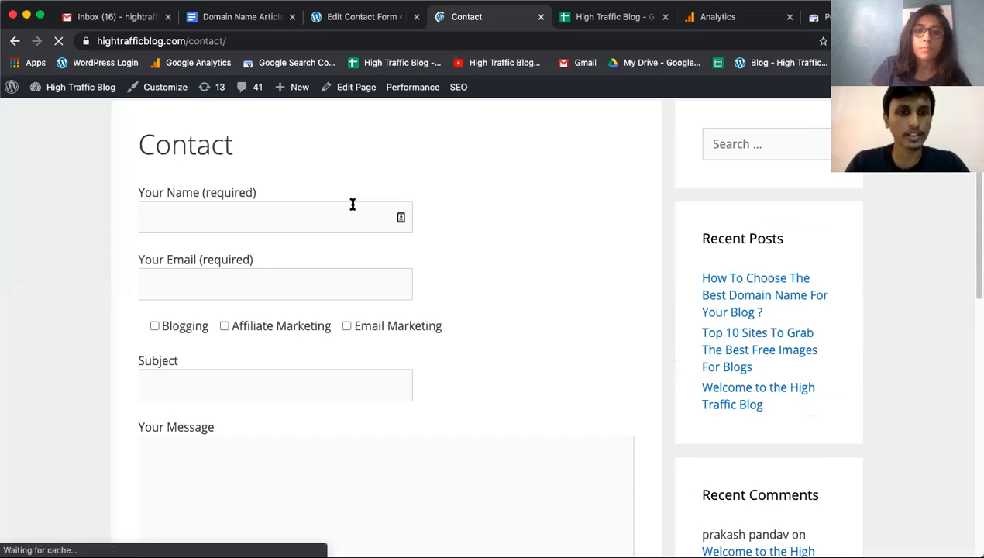
pyautogui.click(149, 213)
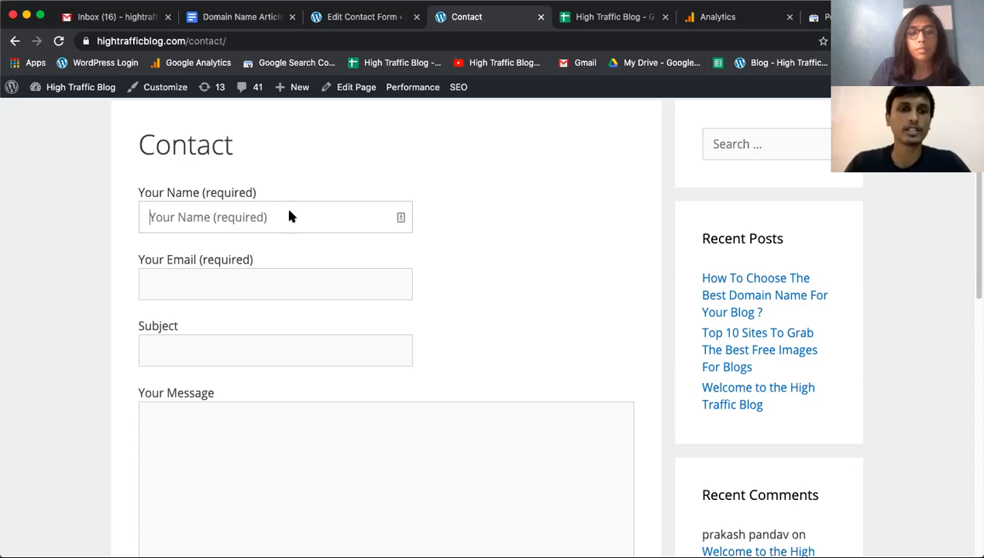
pyautogui.tripleClick(99, 200)
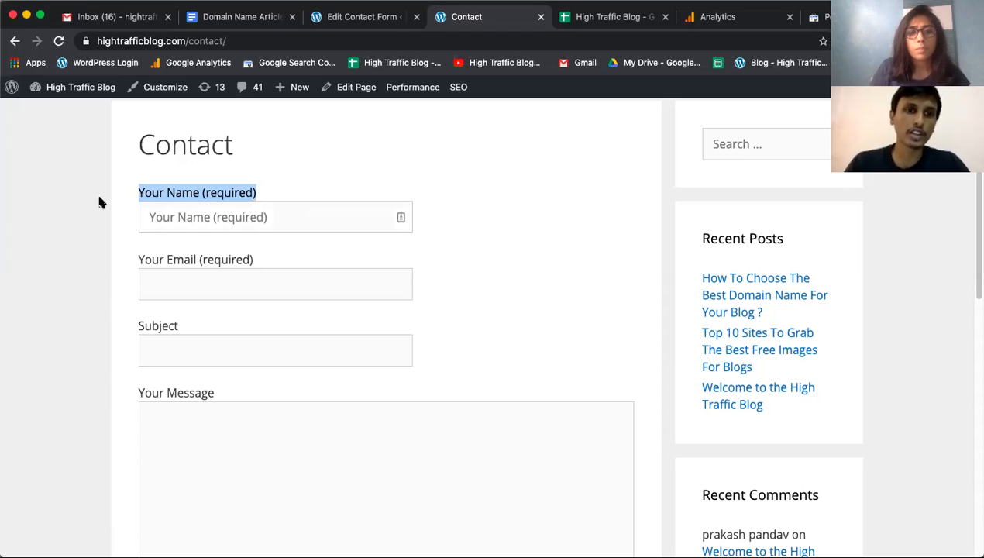
pyautogui.click(244, 216)
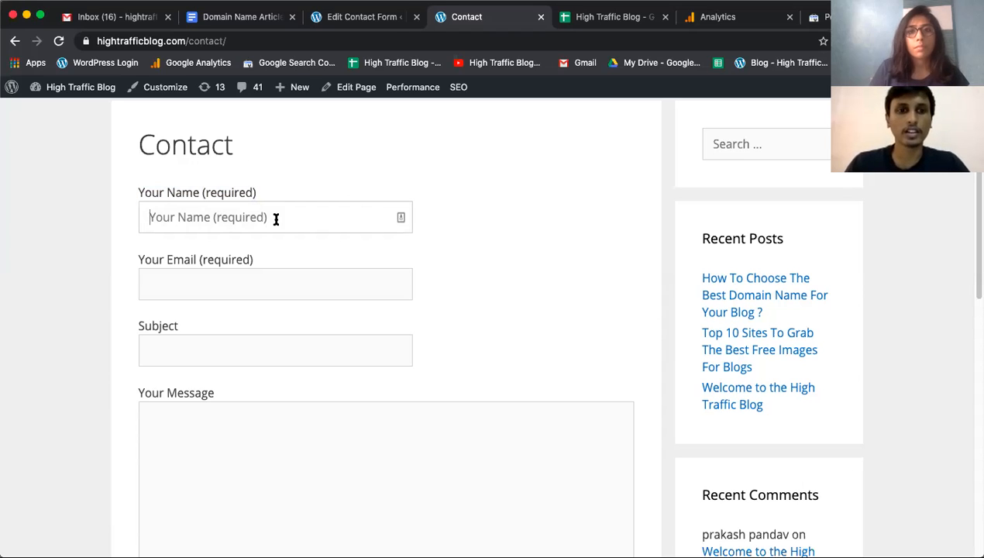
# Return to the contact form editor, open its mail template and check the recipient address.
pyautogui.click(361, 18)
pyautogui.scroll(-2, 321, 252)
pyautogui.scroll(-3, 195, 258)
pyautogui.scroll(3, 196, 258)
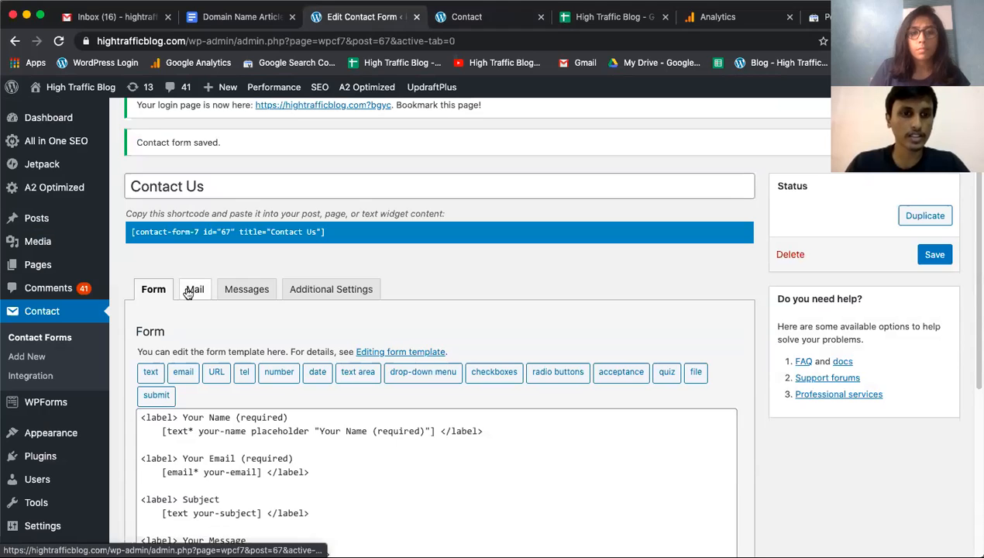
pyautogui.click(192, 289)
pyautogui.scroll(-2, 294, 267)
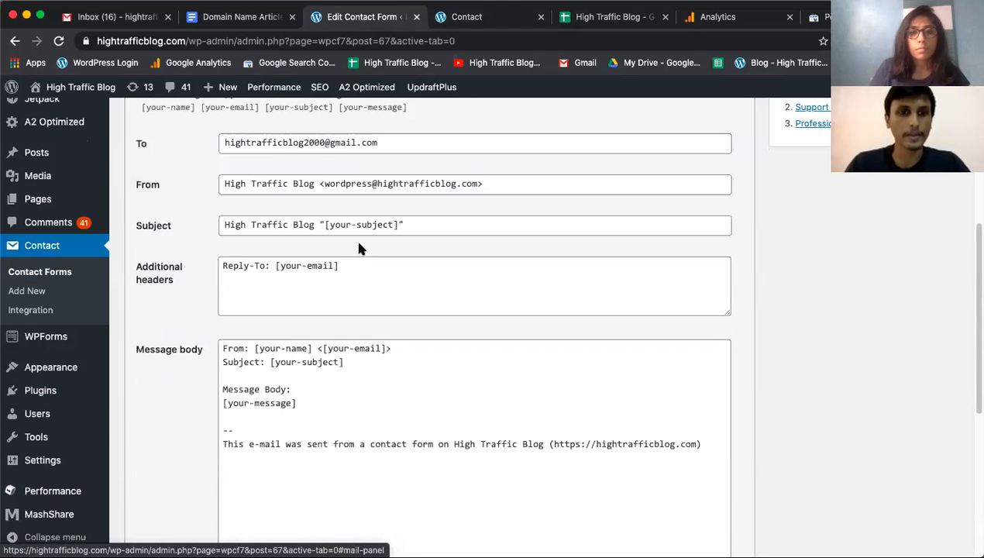
pyautogui.scroll(-5, 356, 244)
pyautogui.scroll(2, 268, 201)
pyautogui.click(230, 224)
pyautogui.moveTo(220, 220); pyautogui.dragTo(485, 215)
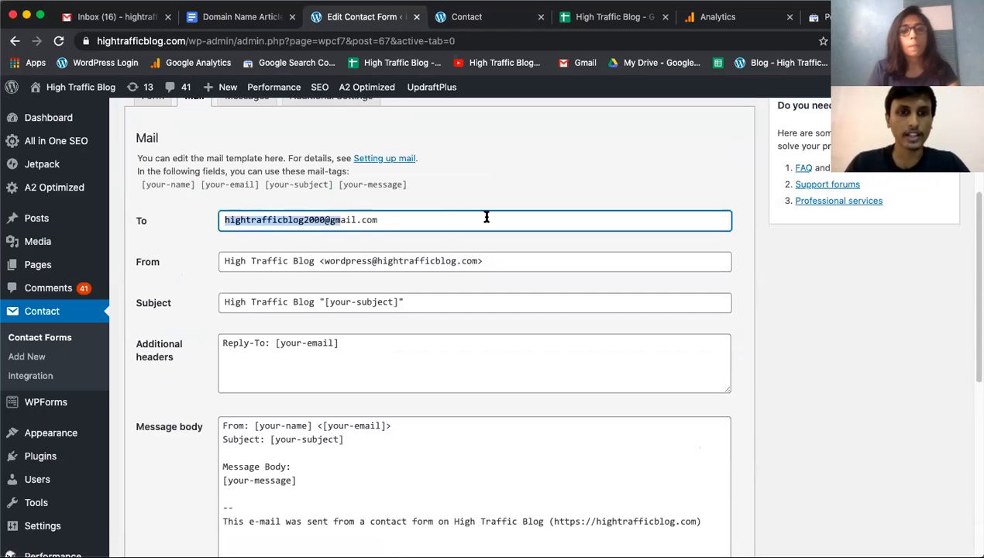
pyautogui.click(485, 217)
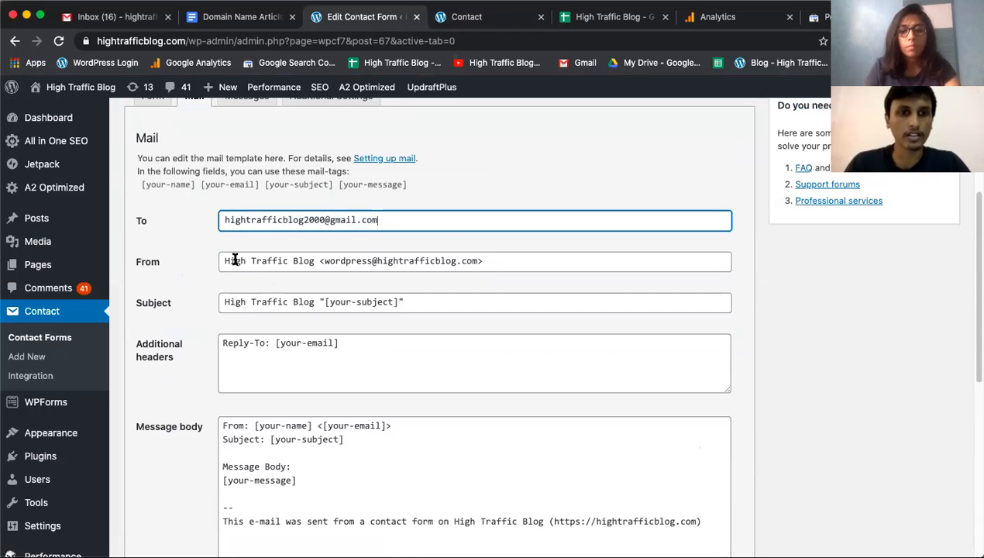
# Examine the mail template's sender address, subject line with the [your-subject] tag, additional headers and message body.
pyautogui.click(326, 261)
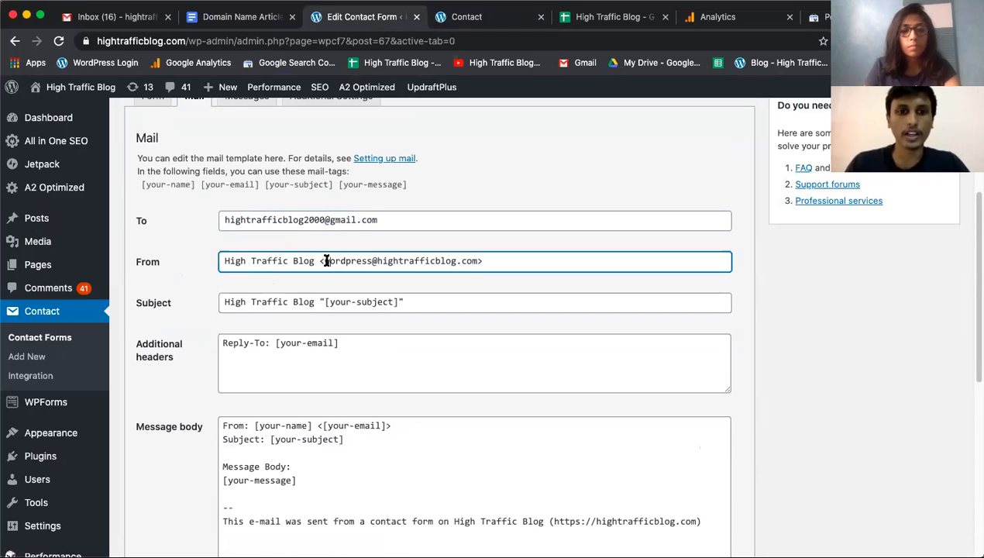
pyautogui.moveTo(324, 261); pyautogui.dragTo(489, 261)
pyautogui.click(499, 262)
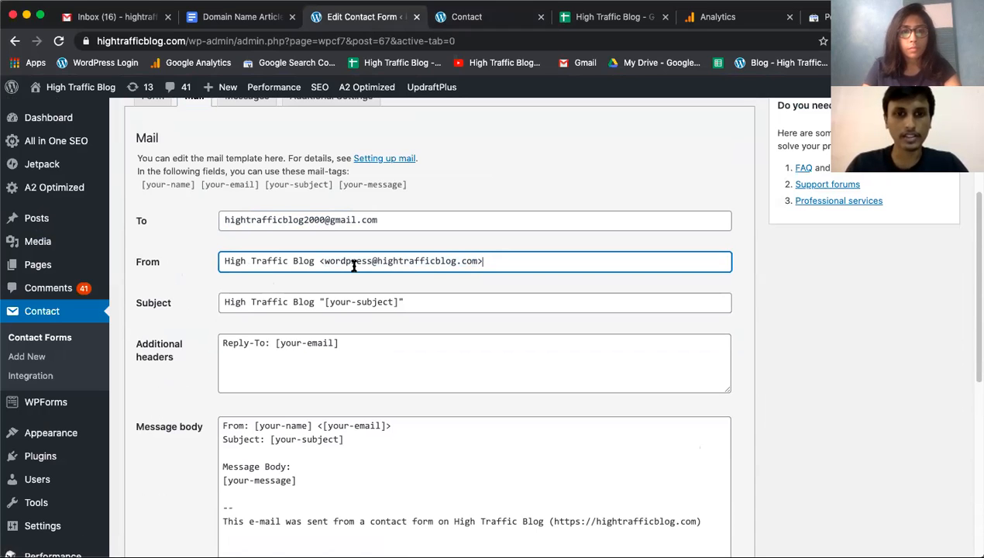
pyautogui.scroll(-1, 371, 264)
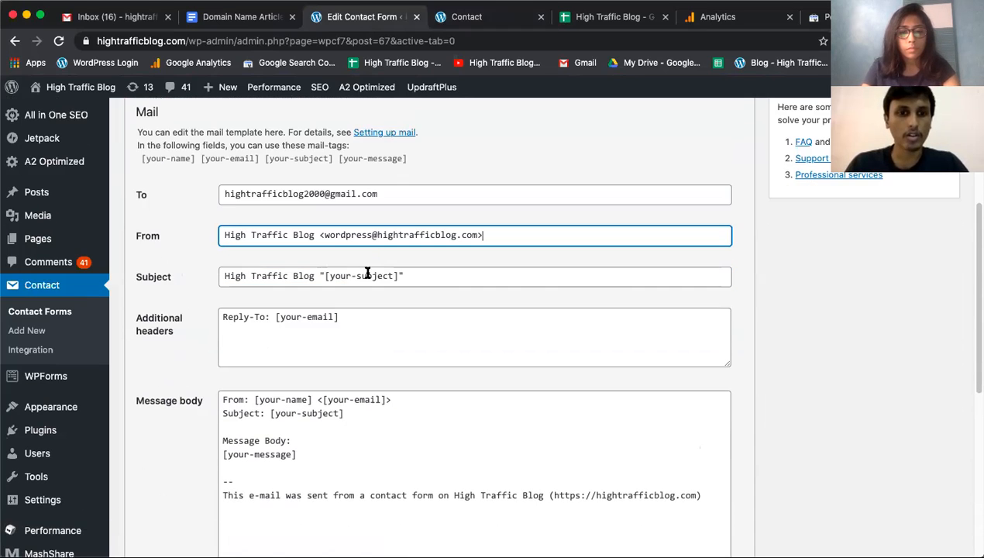
pyautogui.scroll(-3, 351, 278)
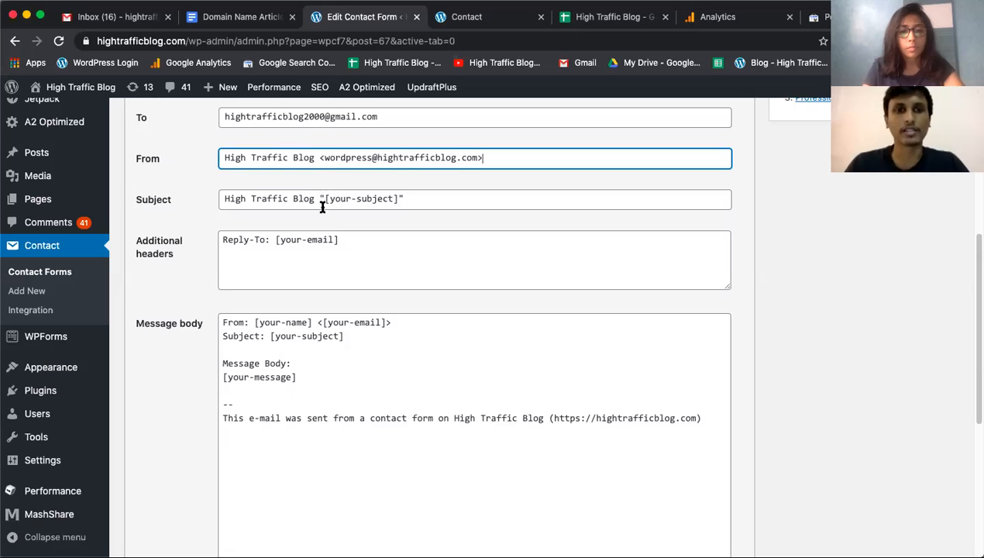
pyautogui.moveTo(317, 198); pyautogui.dragTo(410, 198)
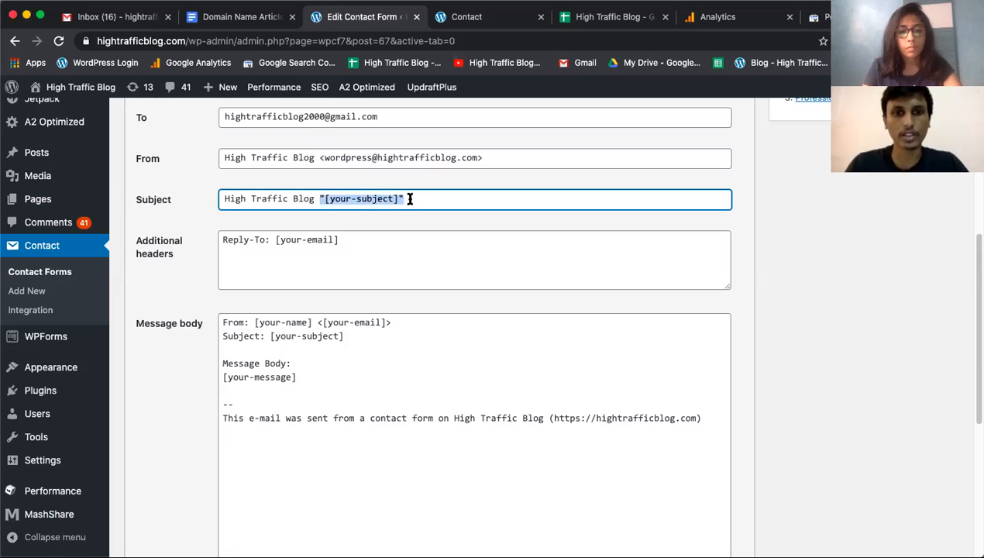
pyautogui.click(411, 199)
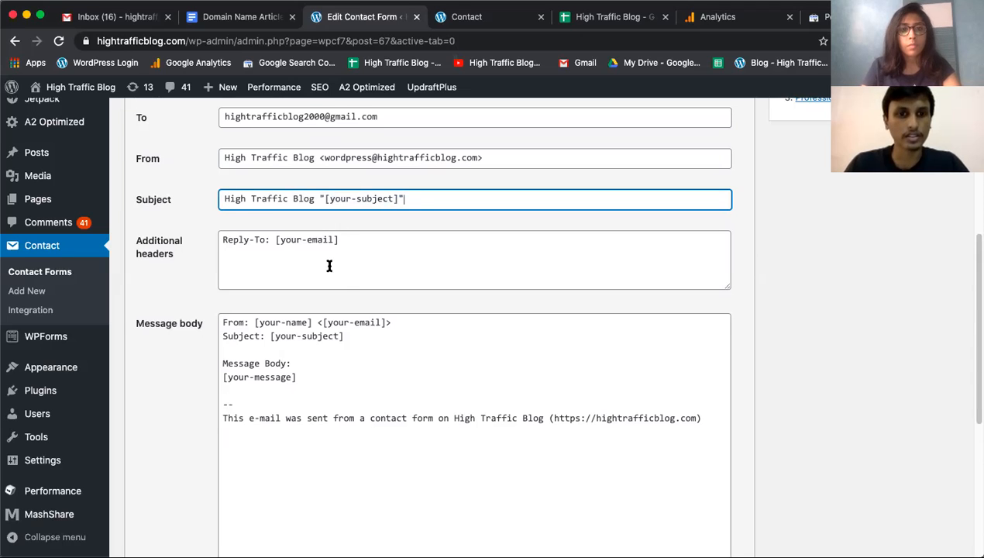
pyautogui.scroll(-1, 333, 252)
pyautogui.scroll(-5, 316, 345)
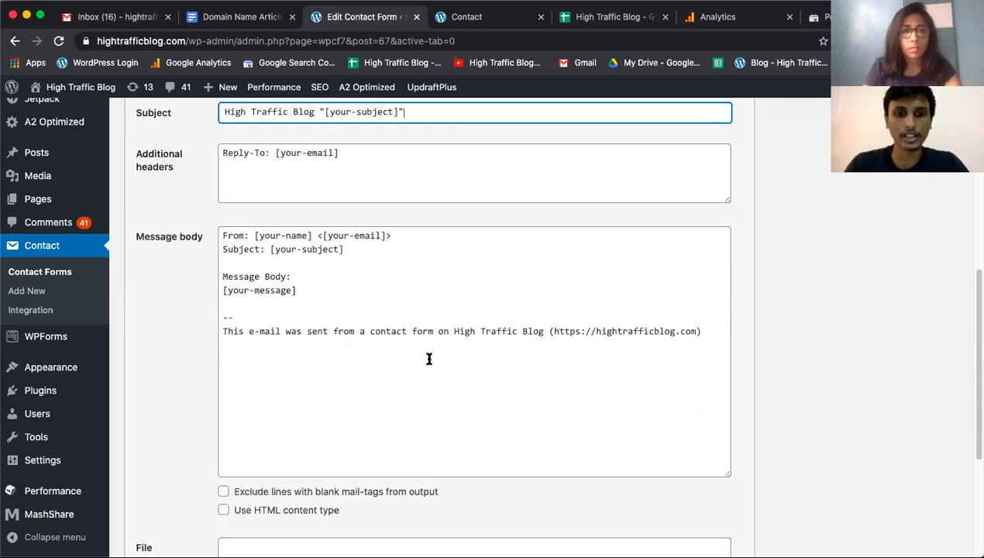
pyautogui.scroll(7, 662, 347)
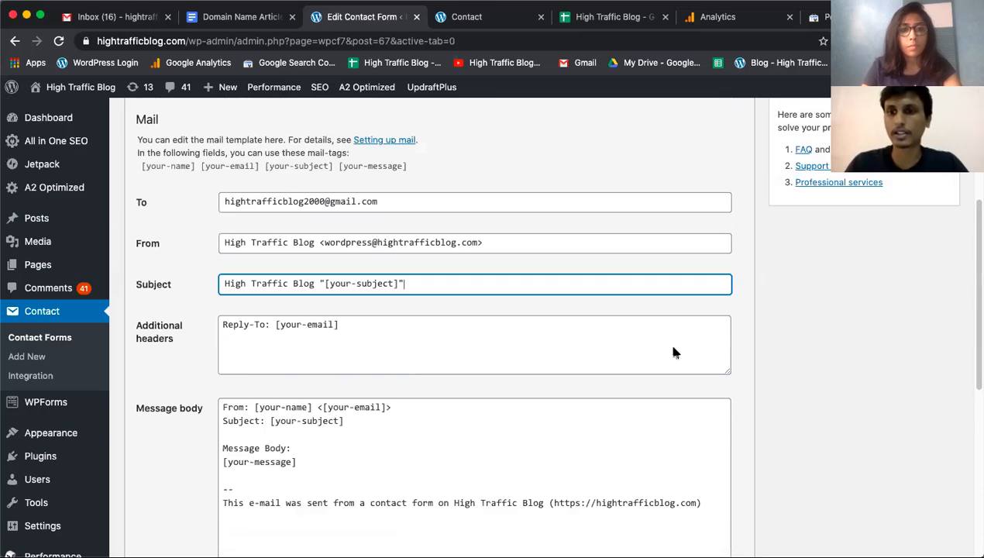
# Save the contact form from its mail settings and view the live Contact page.
pyautogui.click(922, 258)
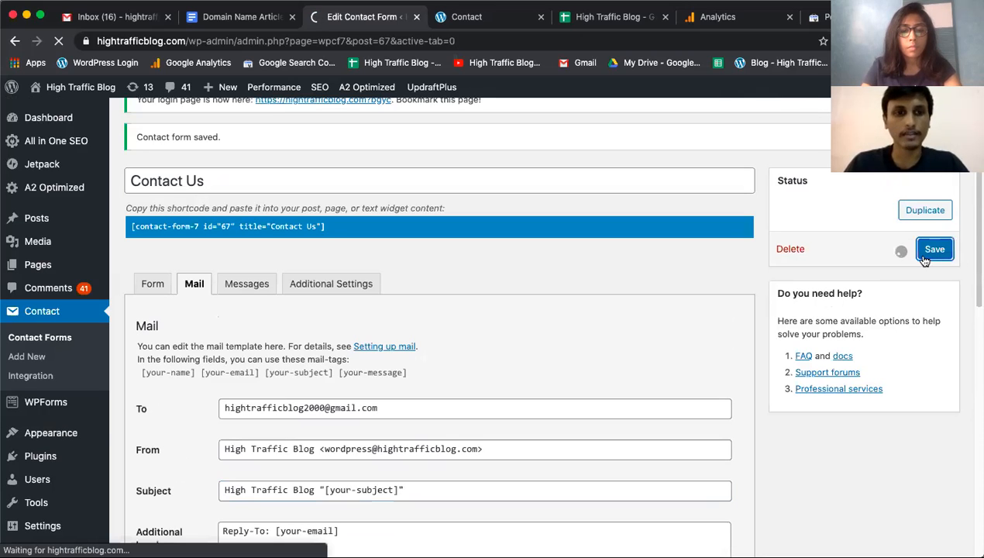
pyautogui.click(457, 17)
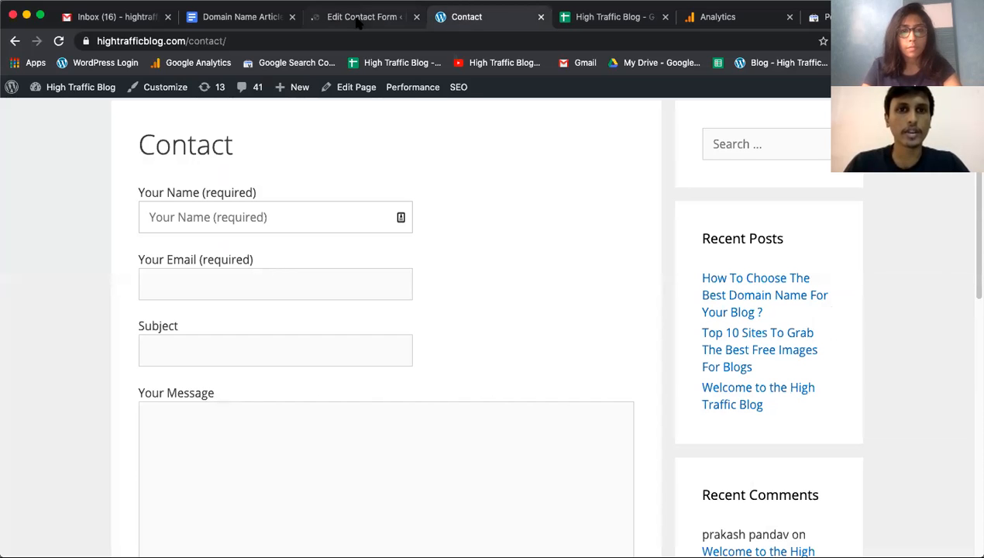
pyautogui.hotkey('ctrl', 'shift', 'Tab')
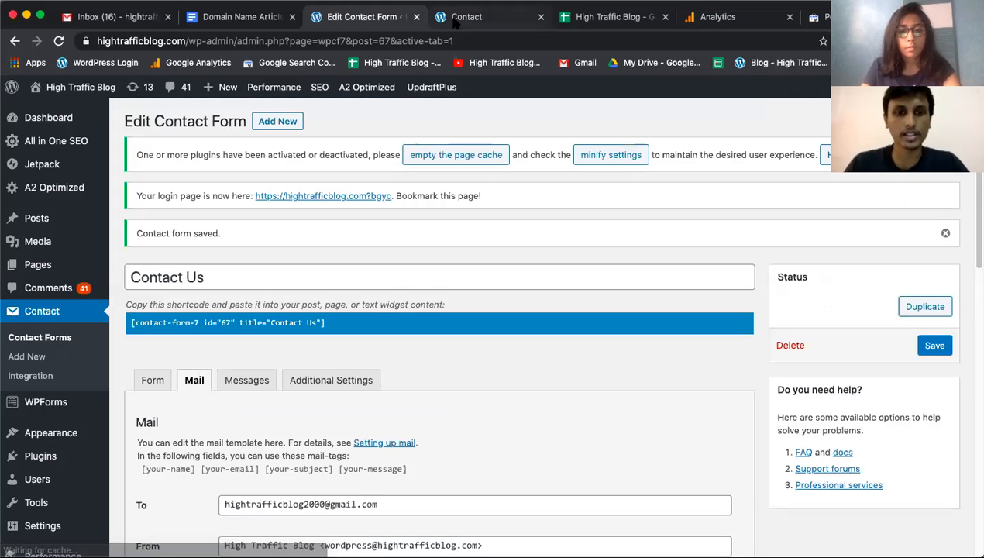
pyautogui.click(455, 17)
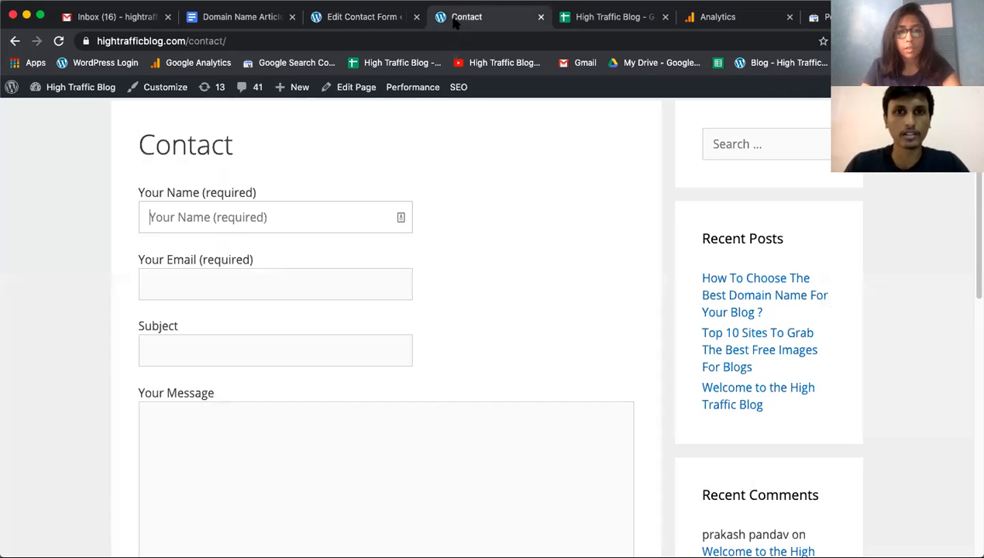
# Go back to the contact form editor, open its messages and examine the text for a successfully sent message.
pyautogui.click(370, 22)
pyautogui.scroll(-2, 344, 177)
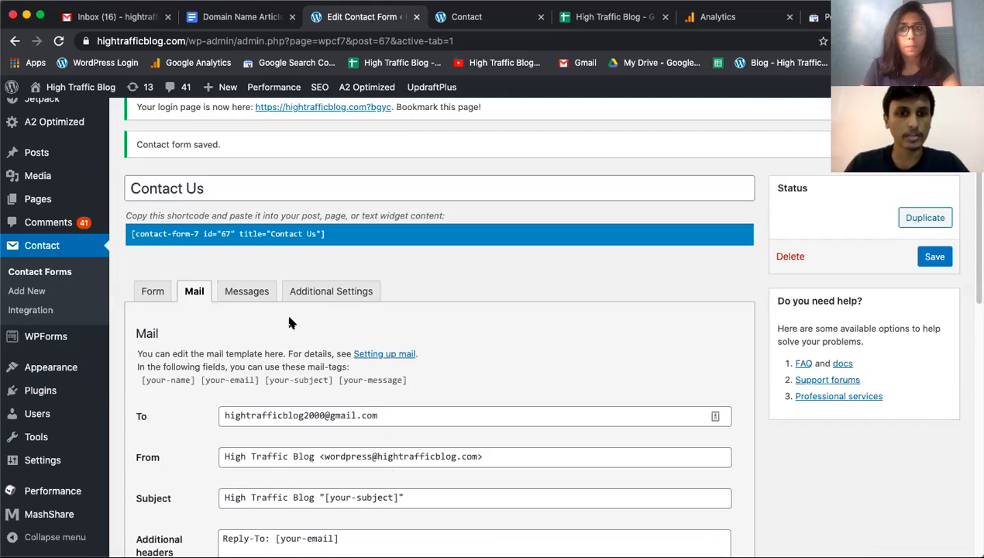
pyautogui.scroll(-5, 326, 274)
pyautogui.scroll(5, 268, 299)
pyautogui.click(248, 307)
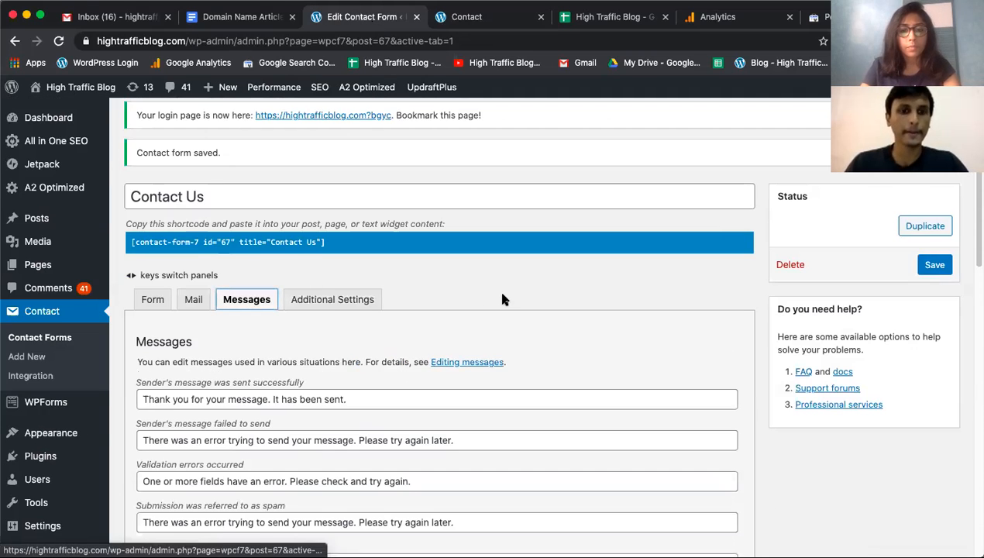
pyautogui.scroll(-2, 500, 298)
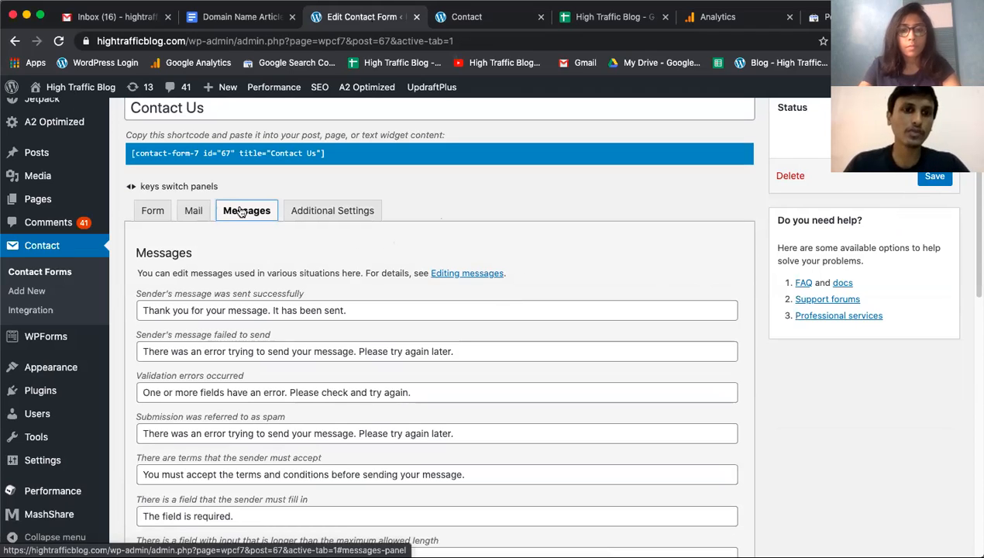
pyautogui.scroll(-2, 263, 224)
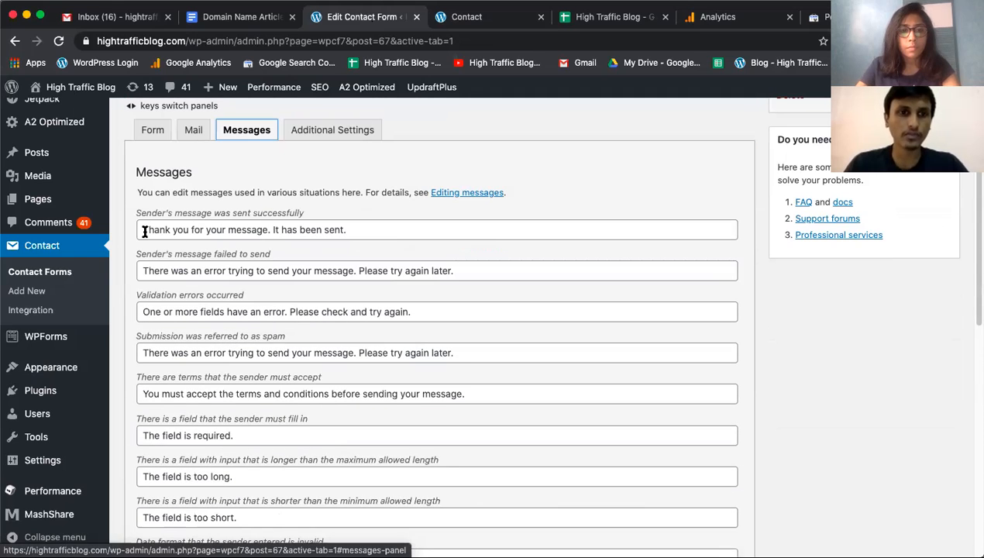
pyautogui.moveTo(144, 231); pyautogui.dragTo(270, 231)
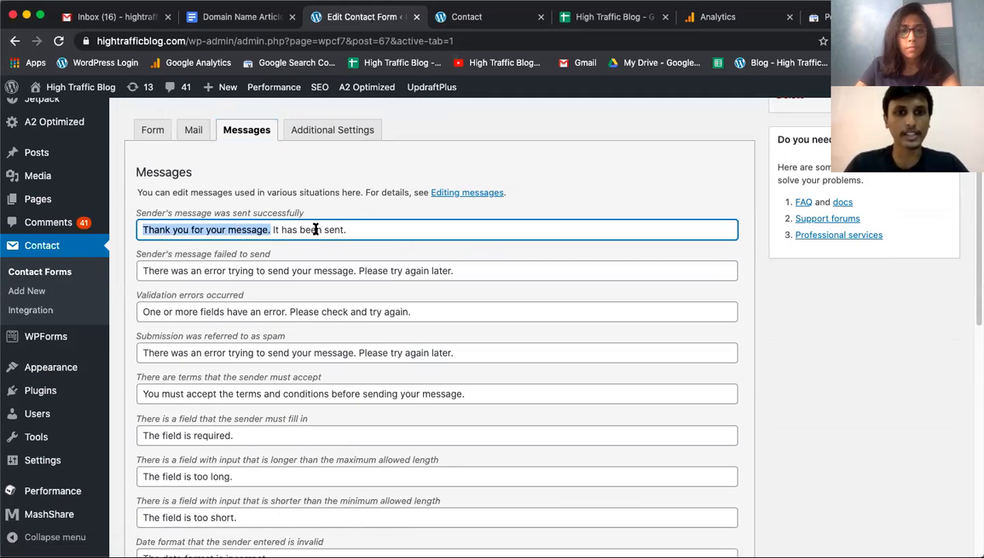
pyautogui.click(349, 230)
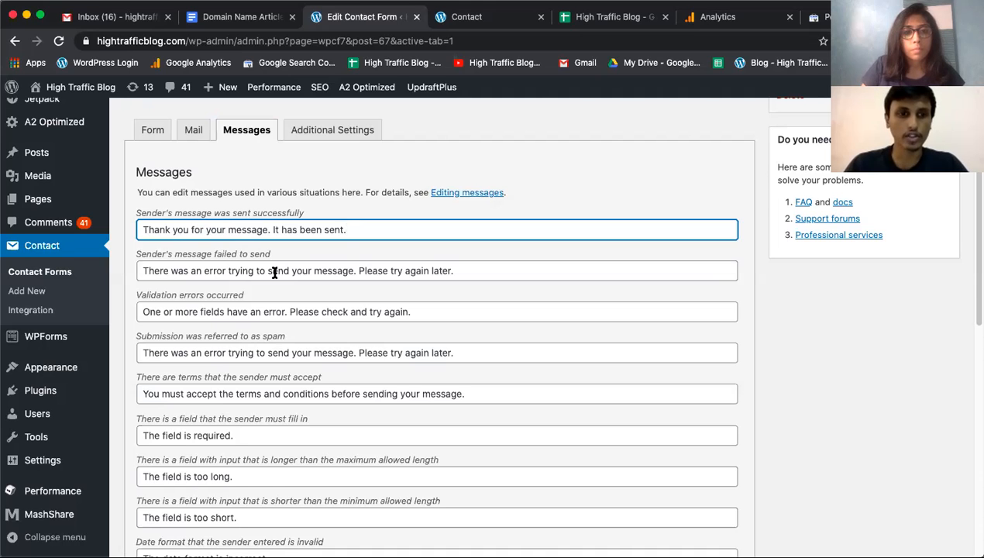
# Review the remaining response messages, including the one for a field the sender must fill in.
pyautogui.scroll(-5, 271, 273)
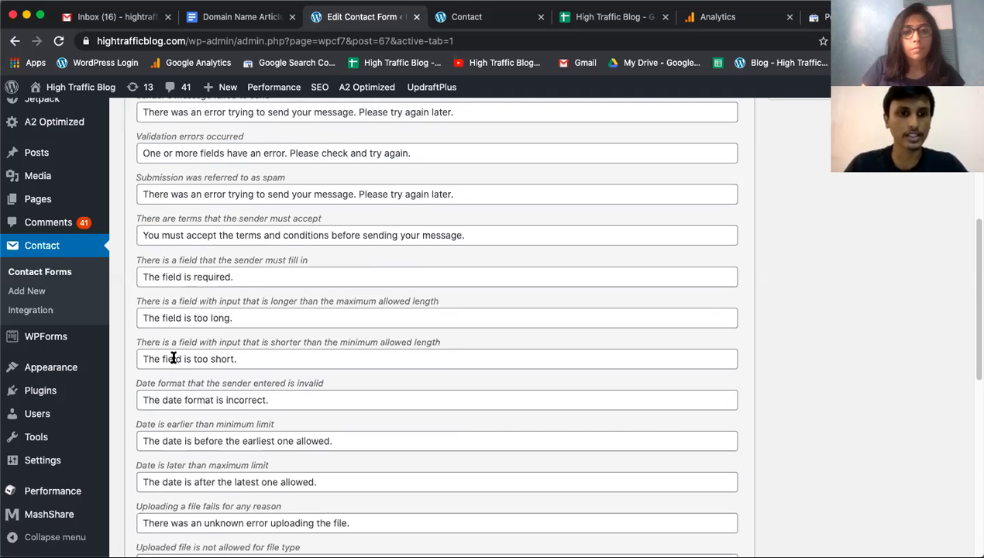
pyautogui.click(185, 277)
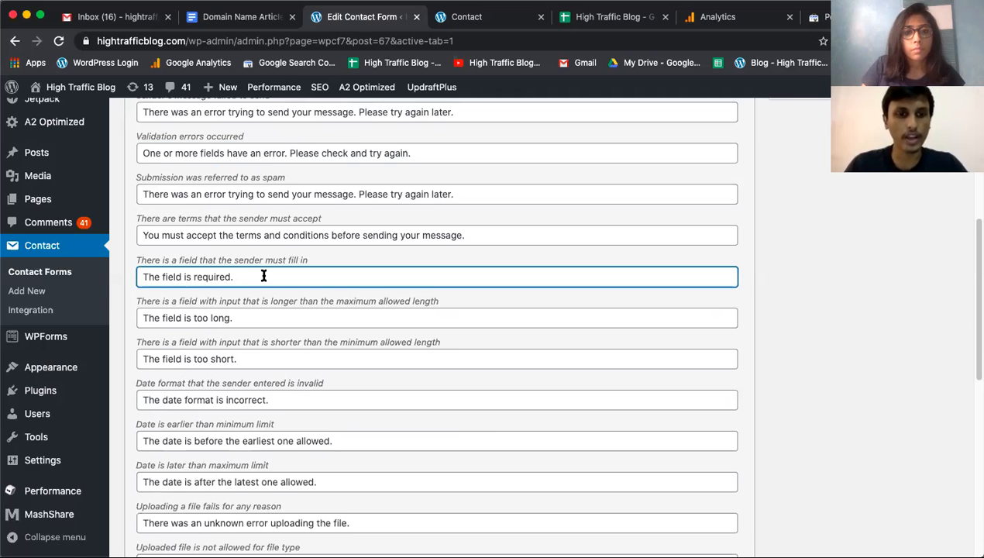
pyautogui.scroll(-15, 263, 276)
pyautogui.scroll(20, 265, 274)
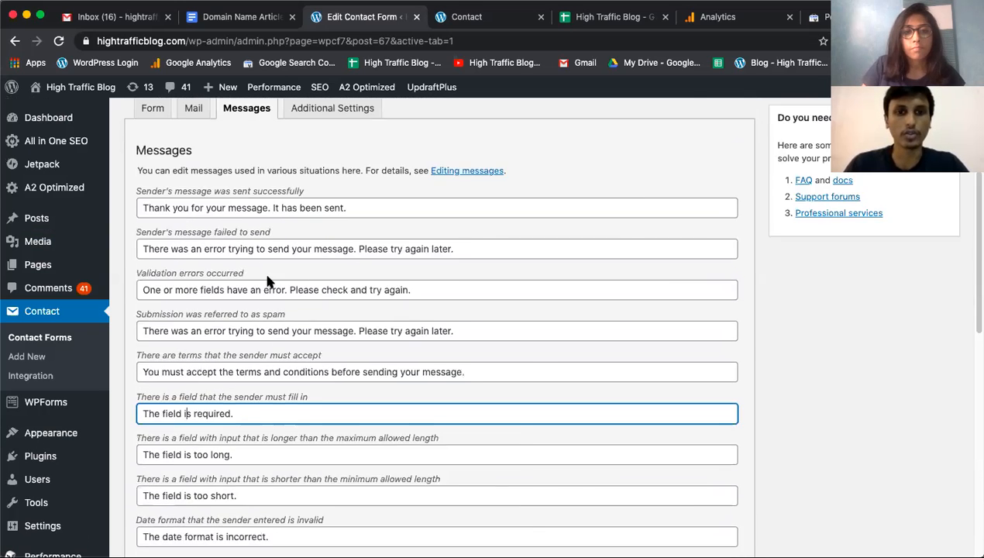
pyautogui.scroll(5, 267, 281)
# Look at the contact form's additional settings and return to the form template.
pyautogui.click(333, 306)
pyautogui.scroll(-2, 372, 279)
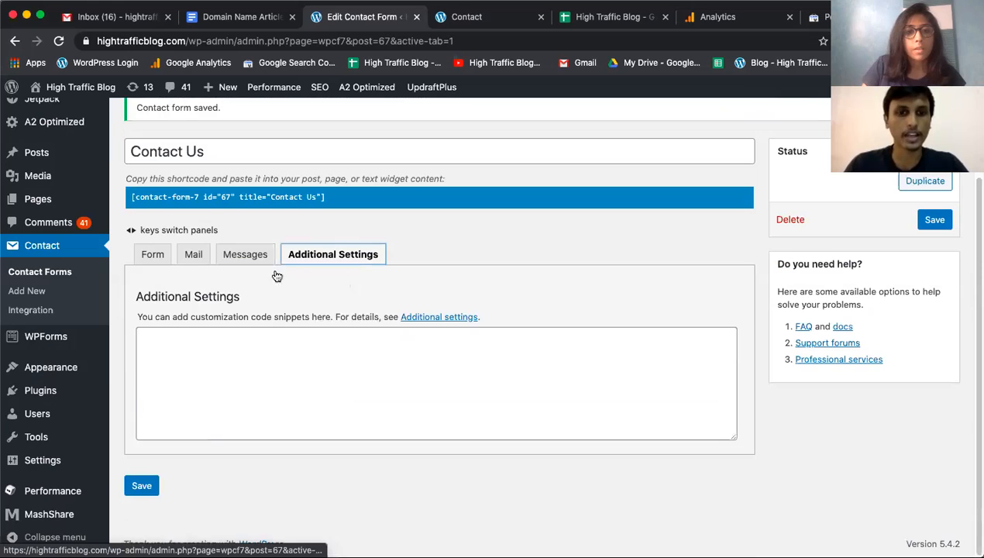
pyautogui.click(155, 256)
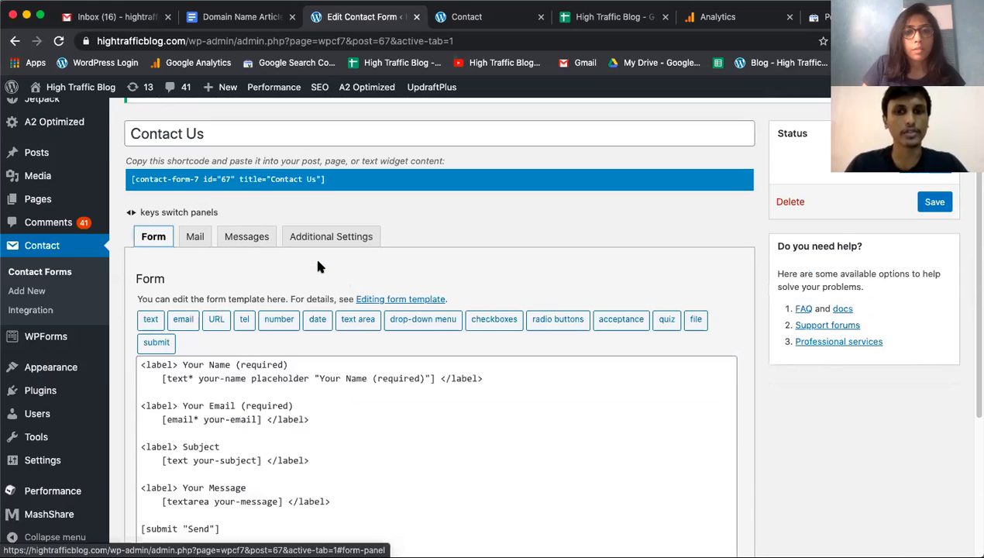
# Glance at the live Contact page, switch to the Gmail inbox and refresh it.
pyautogui.click(495, 18)
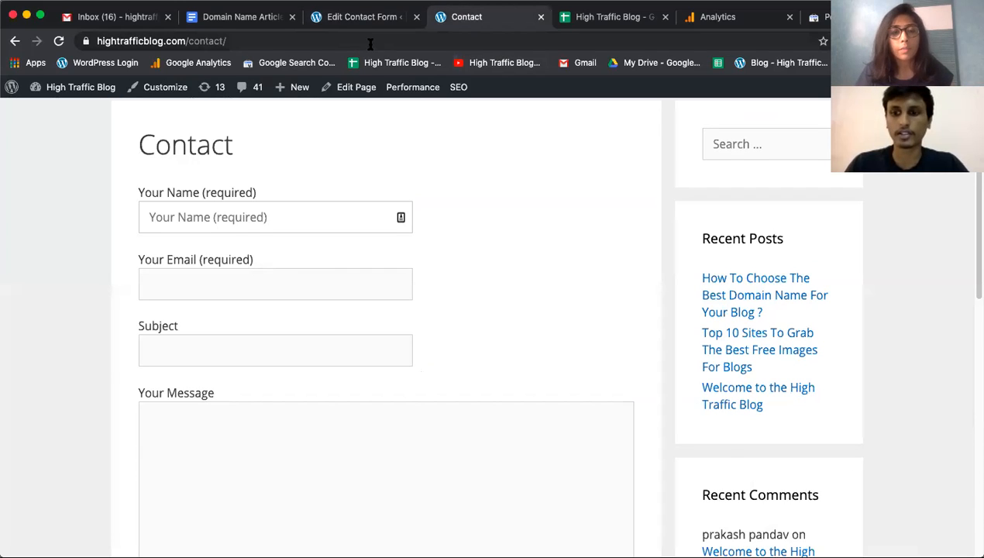
pyautogui.click(129, 24)
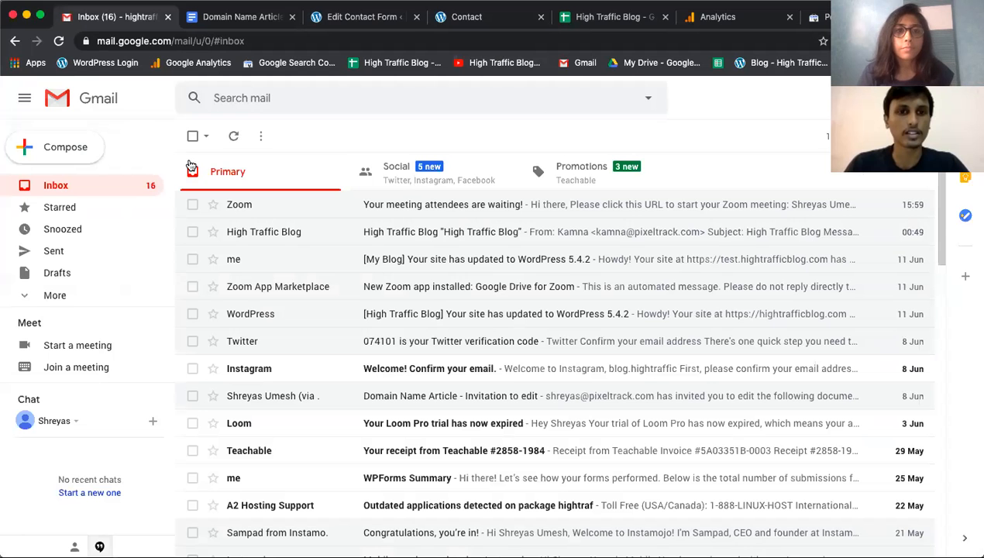
pyautogui.click(237, 136)
pyautogui.click(238, 137)
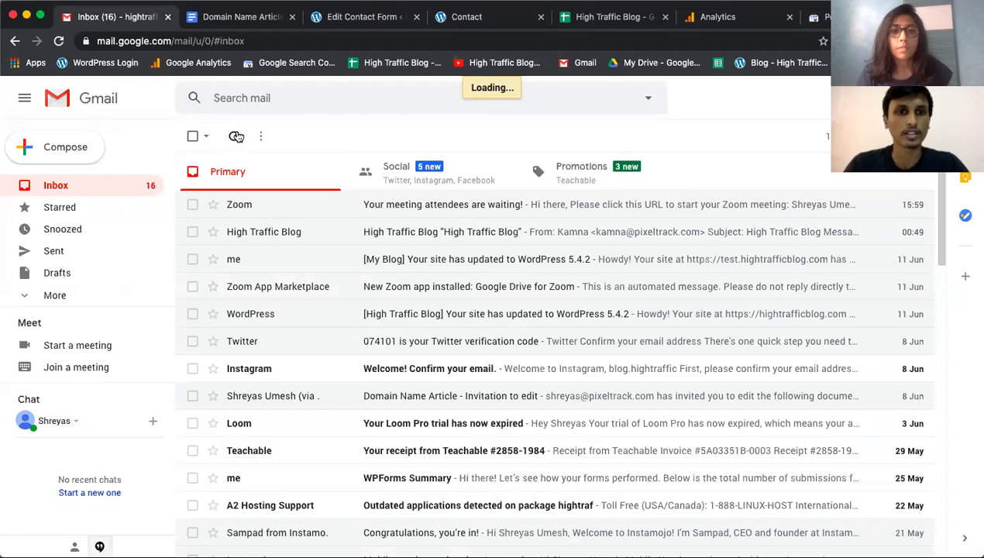
# Expand the mail folder list, check the Spam folder for contact form mail and return to the inbox.
pyautogui.click(85, 293)
pyautogui.scroll(-1, 109, 290)
pyautogui.scroll(-2, 108, 292)
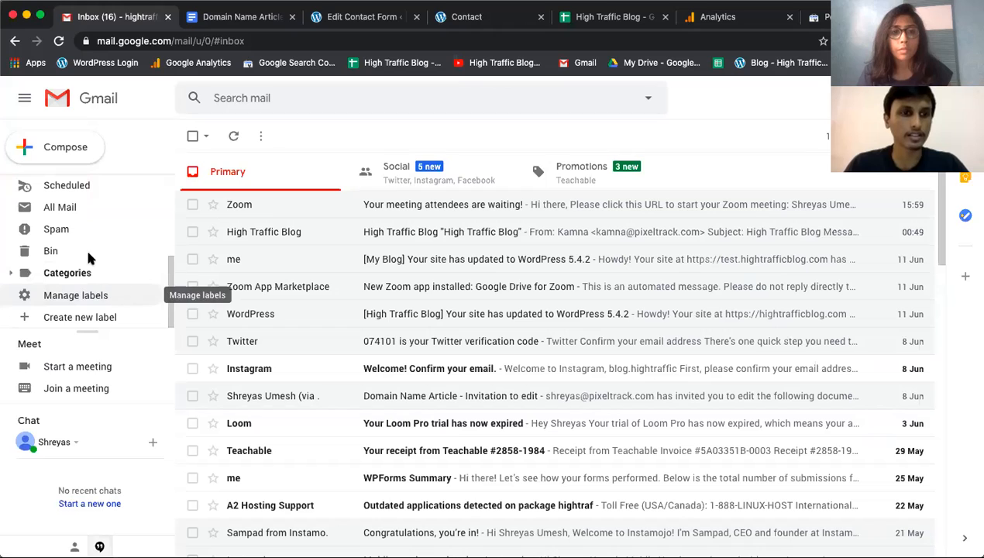
pyautogui.click(109, 230)
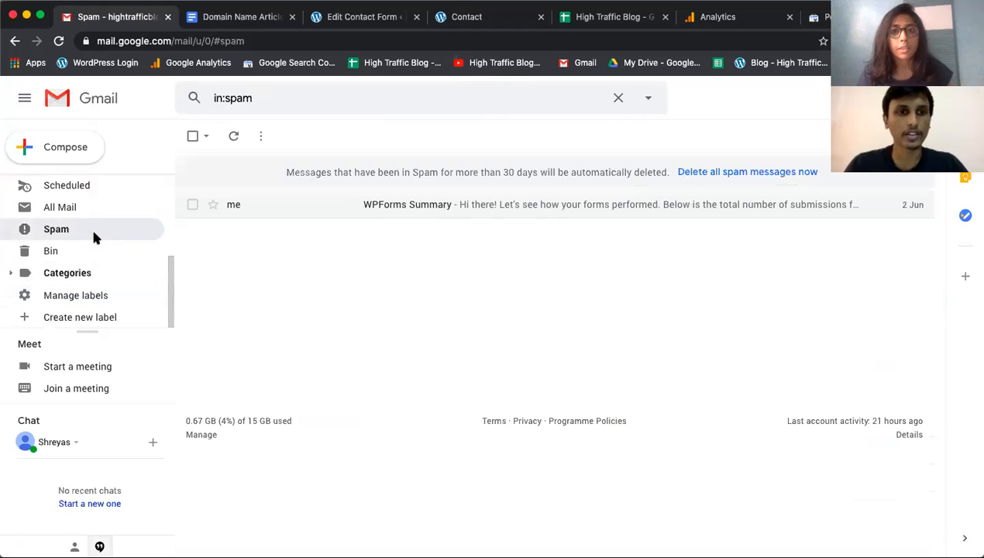
pyautogui.scroll(3, 97, 221)
pyautogui.click(122, 192)
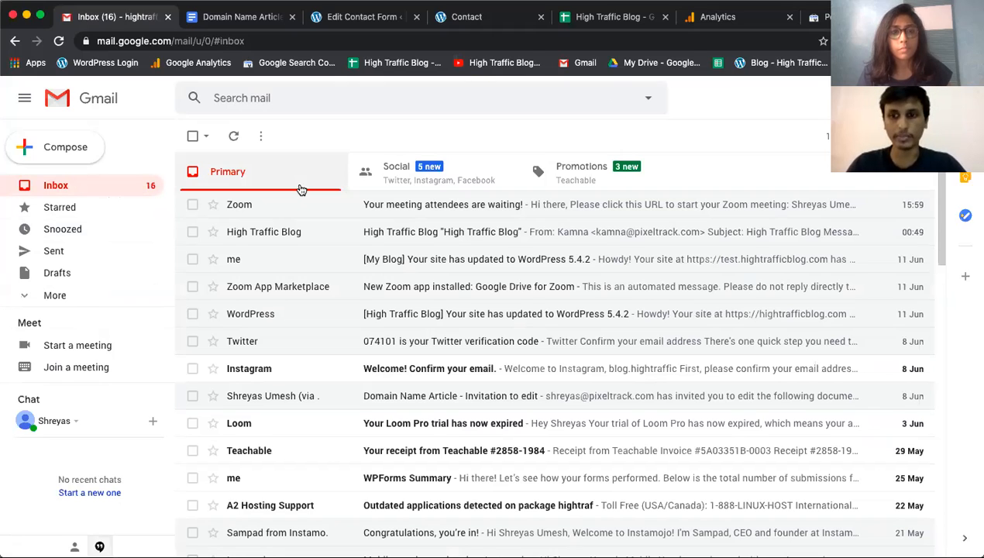
# Check the inbox's Promotions category, return to the Primary category and refresh it.
pyautogui.click(466, 181)
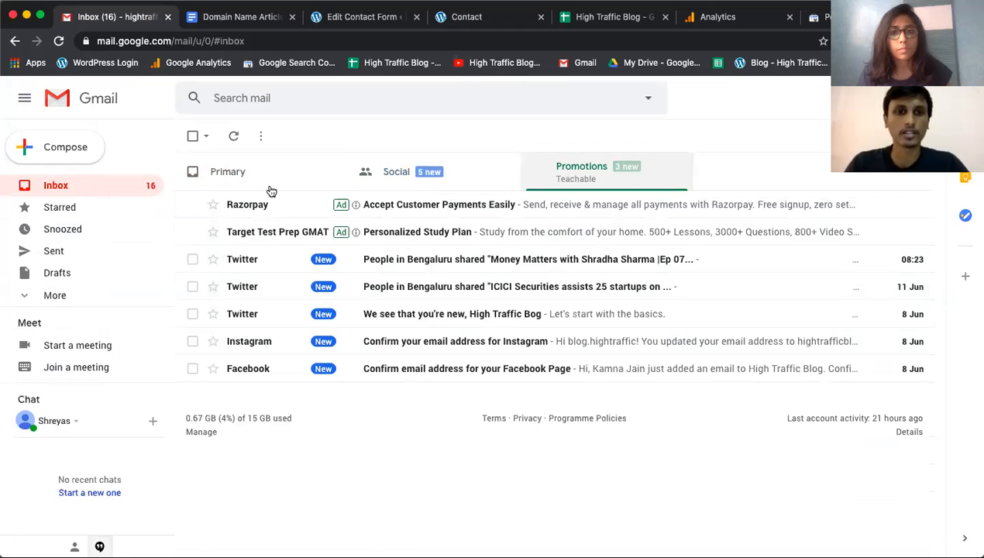
pyautogui.click(242, 175)
pyautogui.click(234, 138)
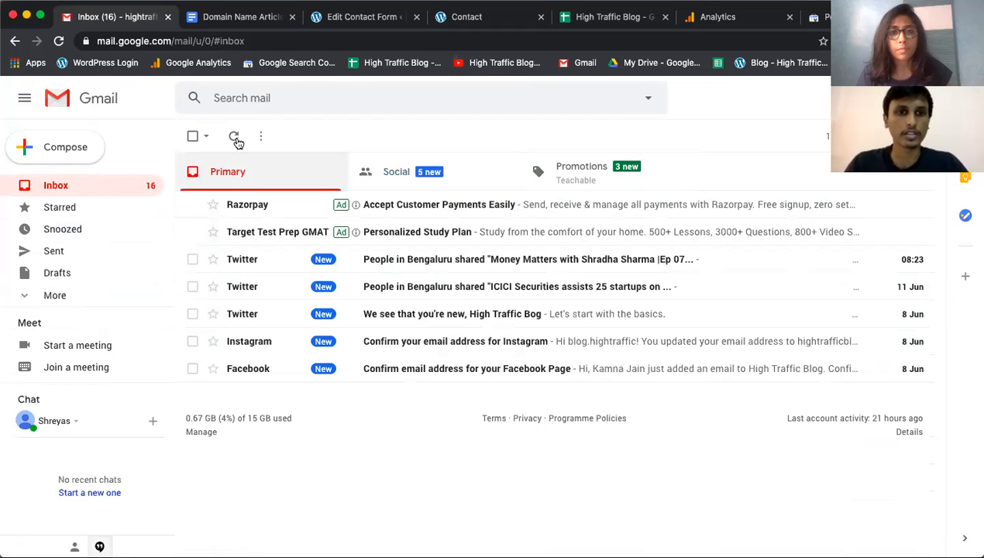
# Refresh the inbox, read the High Traffic Blog contact form email and return to the inbox.
pyautogui.click(234, 138)
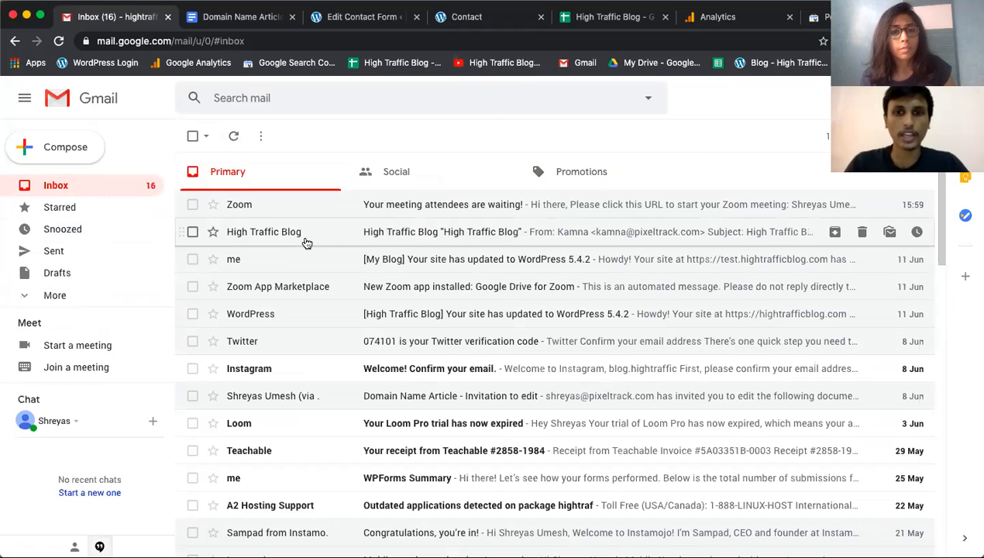
pyautogui.click(306, 241)
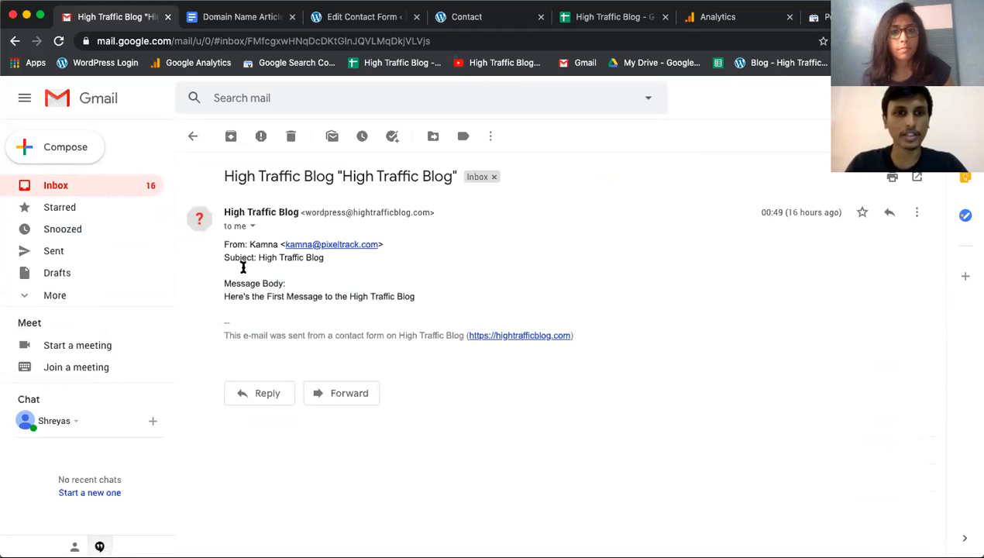
pyautogui.moveTo(225, 172); pyautogui.dragTo(438, 170)
pyautogui.click(438, 192)
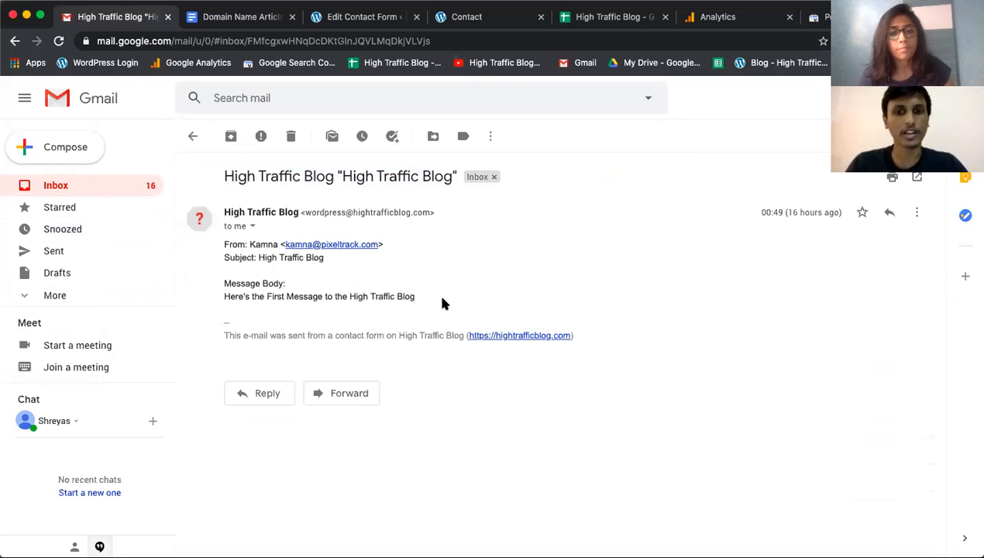
pyautogui.click(193, 137)
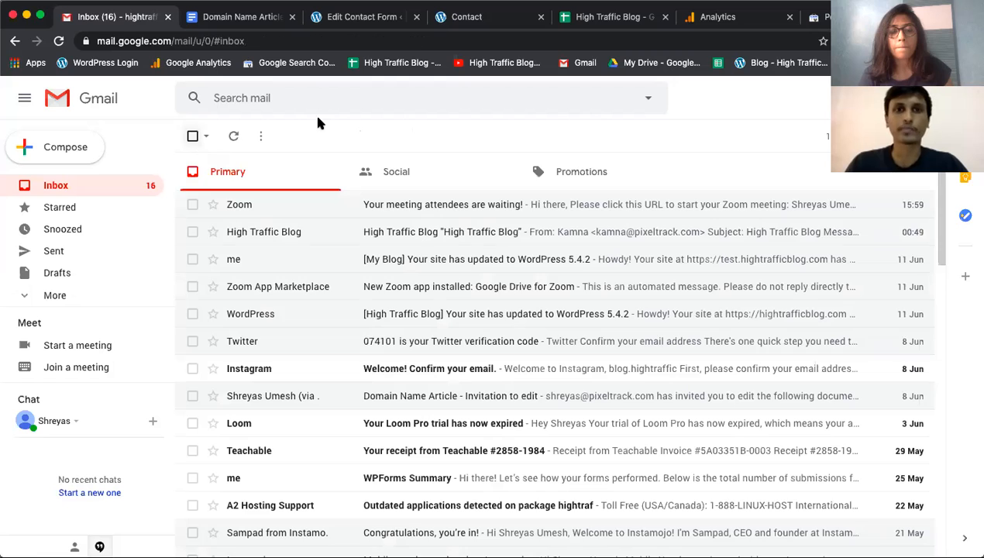
# Switch from Gmail back to the contact form editor, glance over it and open the live High Traffic Blog homepage.
pyautogui.click(387, 25)
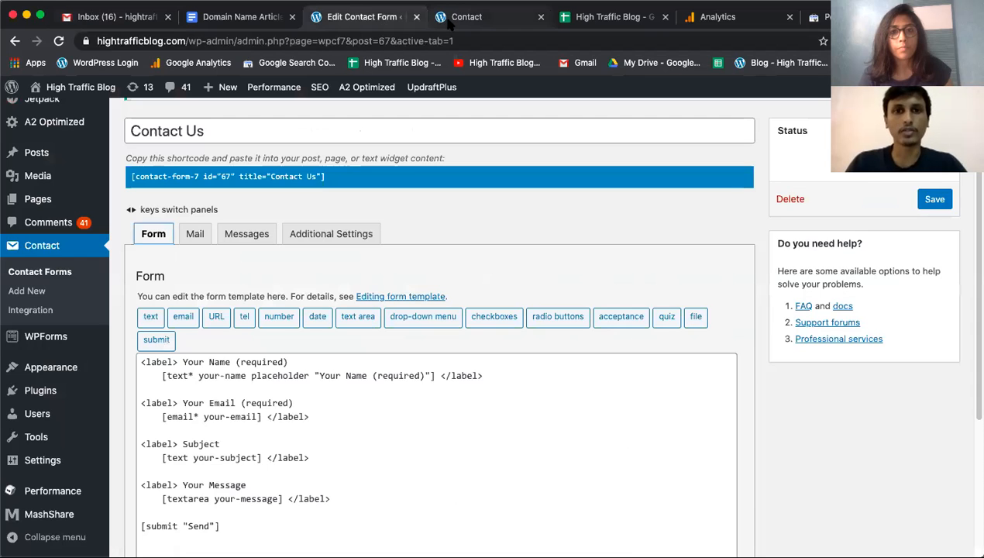
pyautogui.click(452, 24)
pyautogui.click(364, 17)
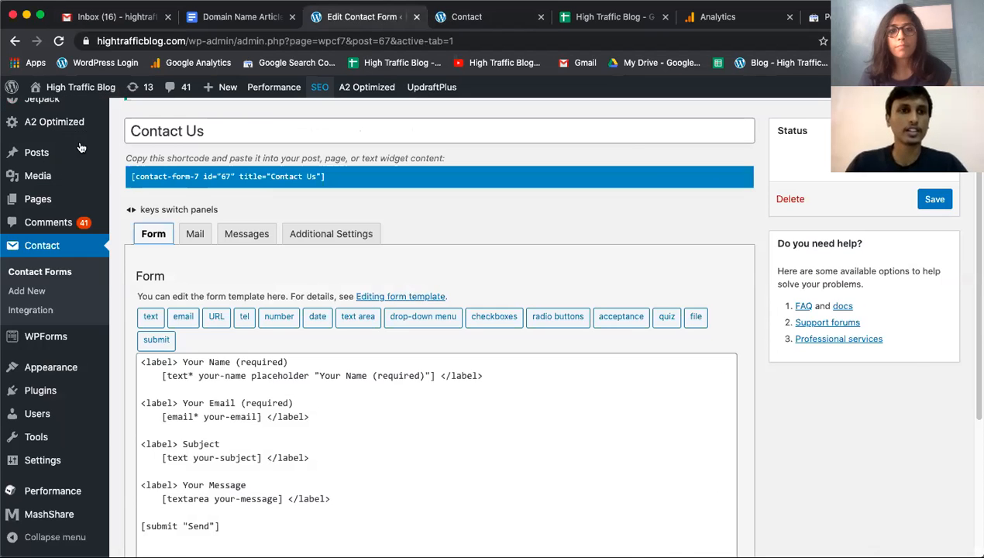
pyautogui.scroll(3, 77, 124)
pyautogui.scroll(-2, 31, 309)
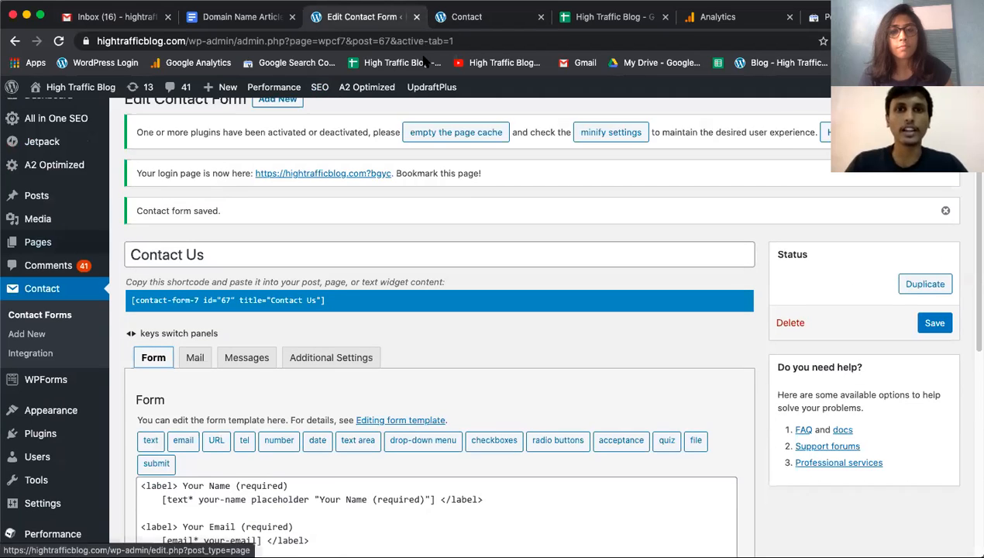
pyautogui.click(482, 17)
pyautogui.scroll(3, 232, 201)
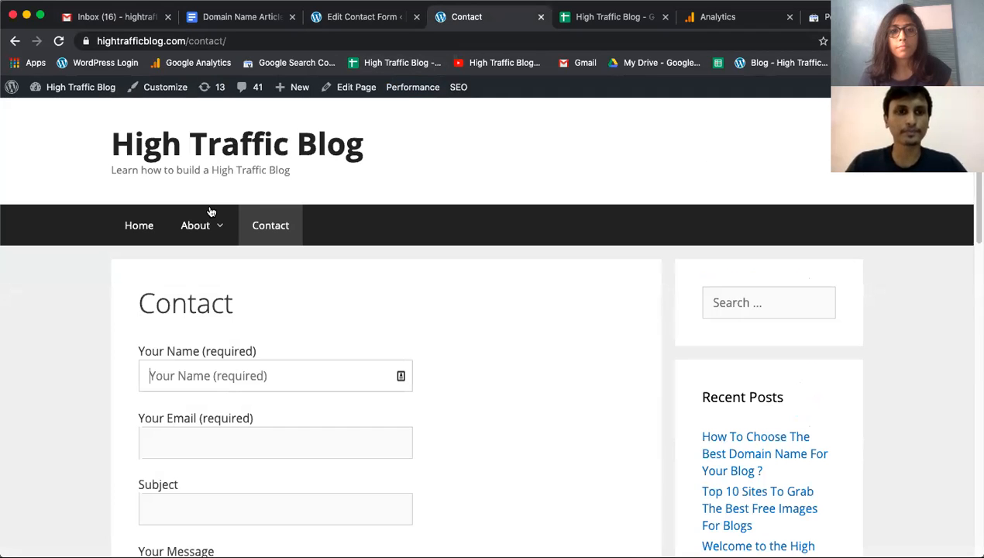
pyautogui.press('super+r')
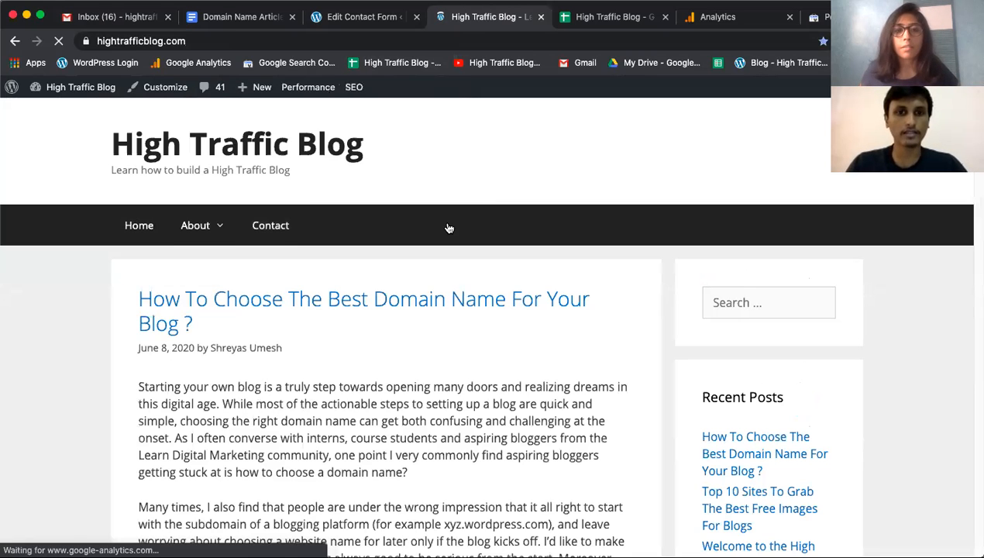
# Examine how the blog posts are displayed on the live homepage and return to its beginning.
pyautogui.scroll(-10, 448, 228)
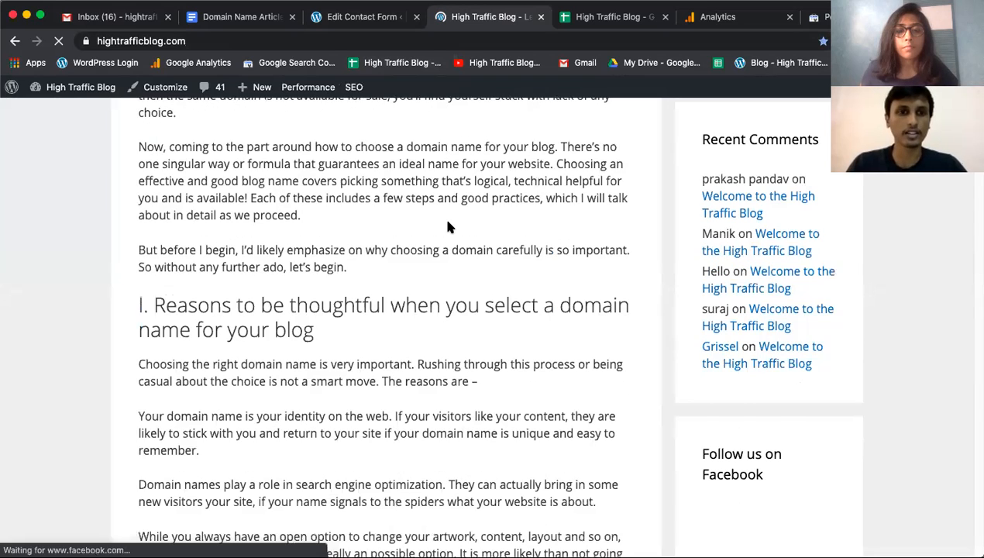
pyautogui.scroll(5, 447, 227)
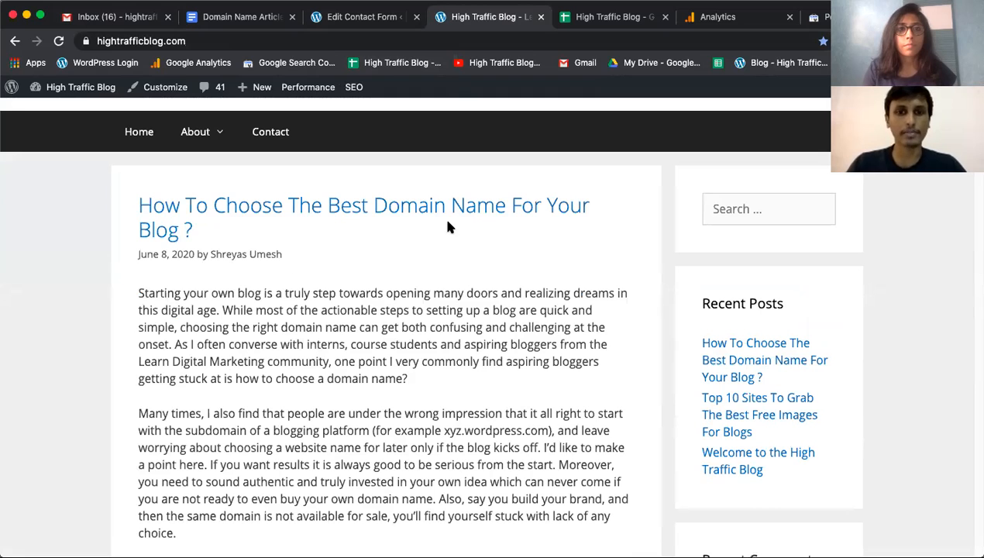
pyautogui.scroll(-10, 446, 228)
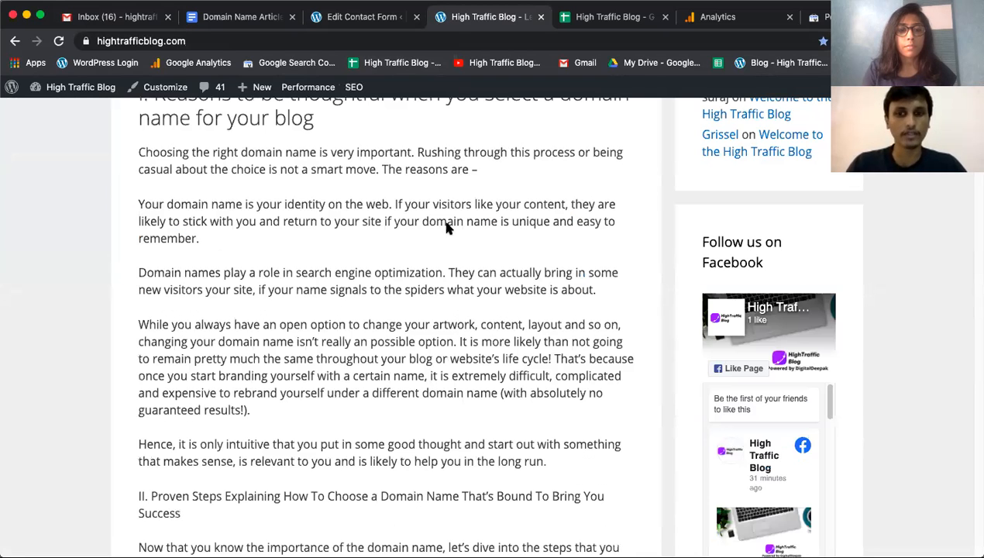
pyautogui.scroll(-6, 446, 228)
pyautogui.scroll(-15, 446, 228)
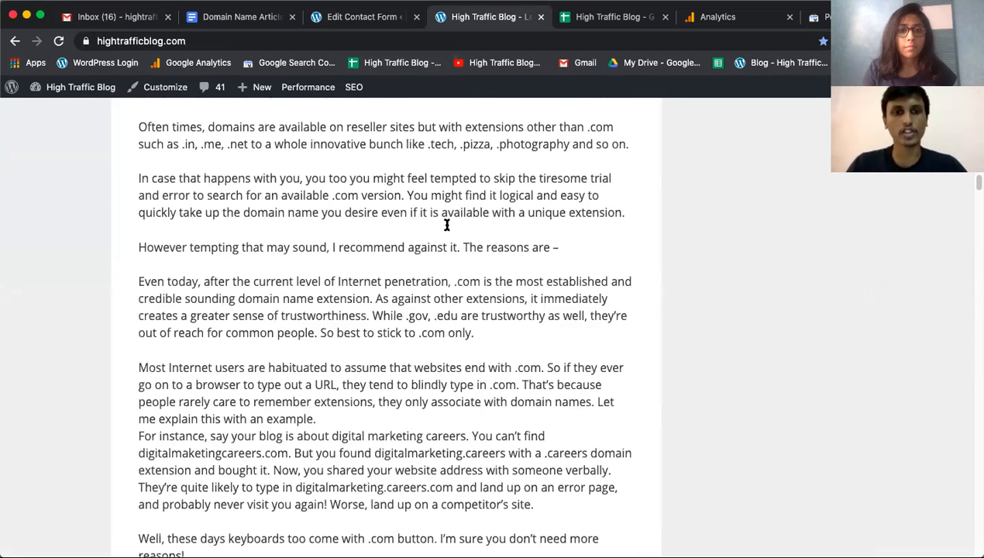
pyautogui.scroll(-8, 446, 224)
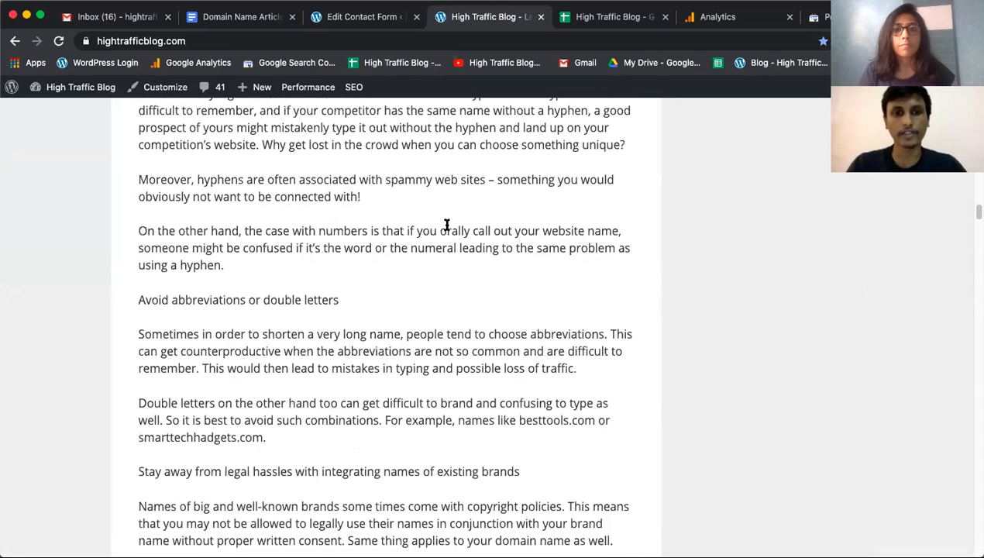
pyautogui.scroll(-5, 447, 224)
pyautogui.scroll(-10, 447, 228)
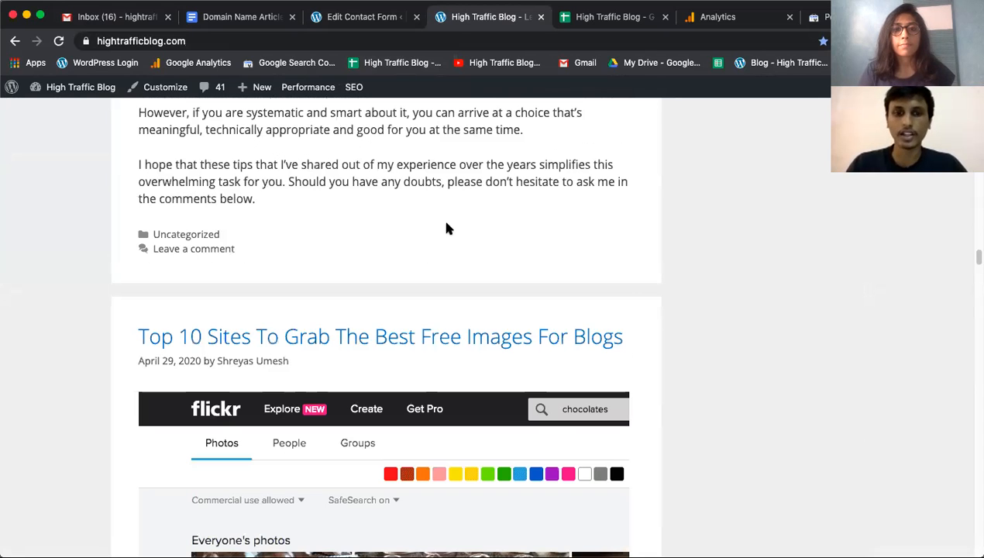
pyautogui.scroll(-9, 446, 228)
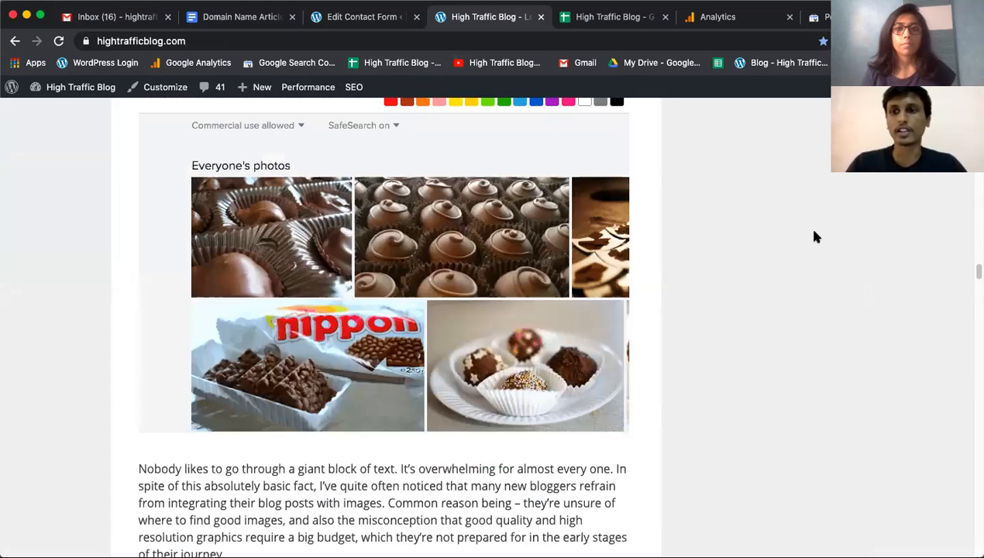
pyautogui.scroll(-10, 813, 234)
pyautogui.scroll(10, 976, 290)
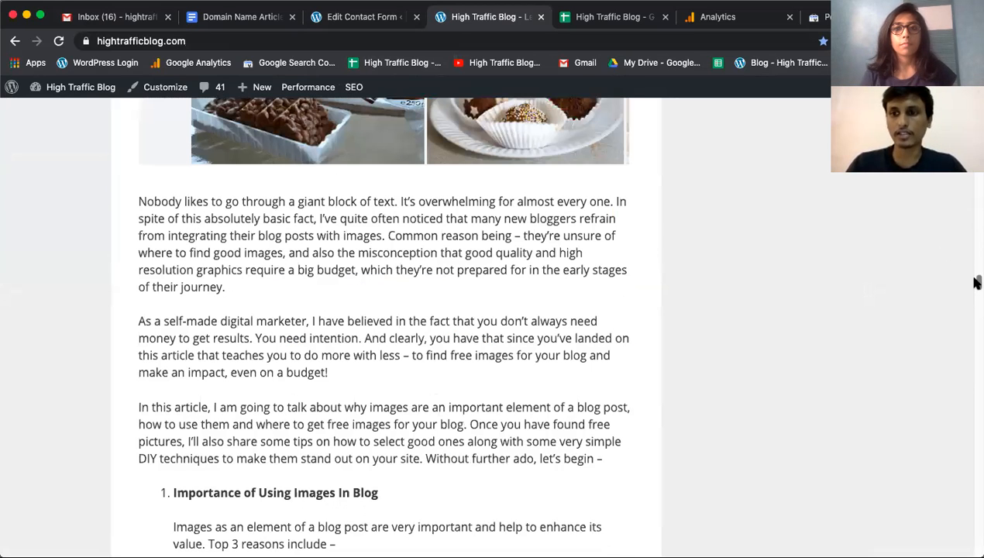
pyautogui.moveTo(978, 282); pyautogui.dragTo(978, 105)
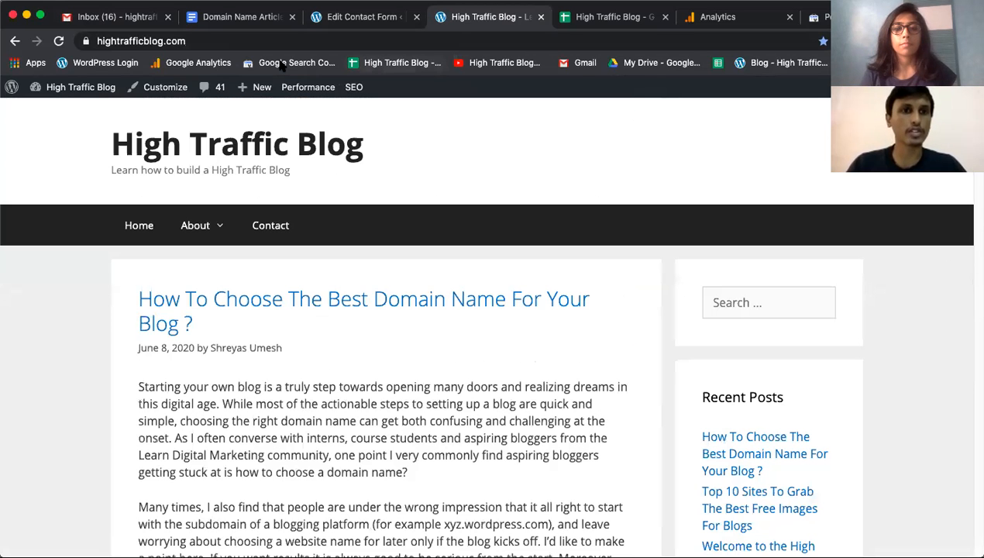
# Open the site customizer and bring up the Blog options of the theme layout.
pyautogui.click(145, 94)
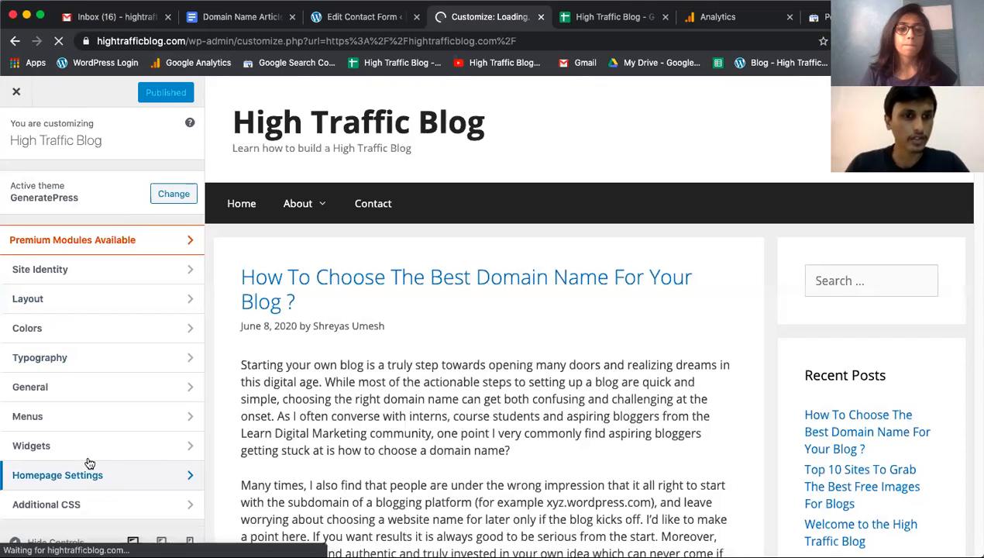
pyautogui.click(88, 463)
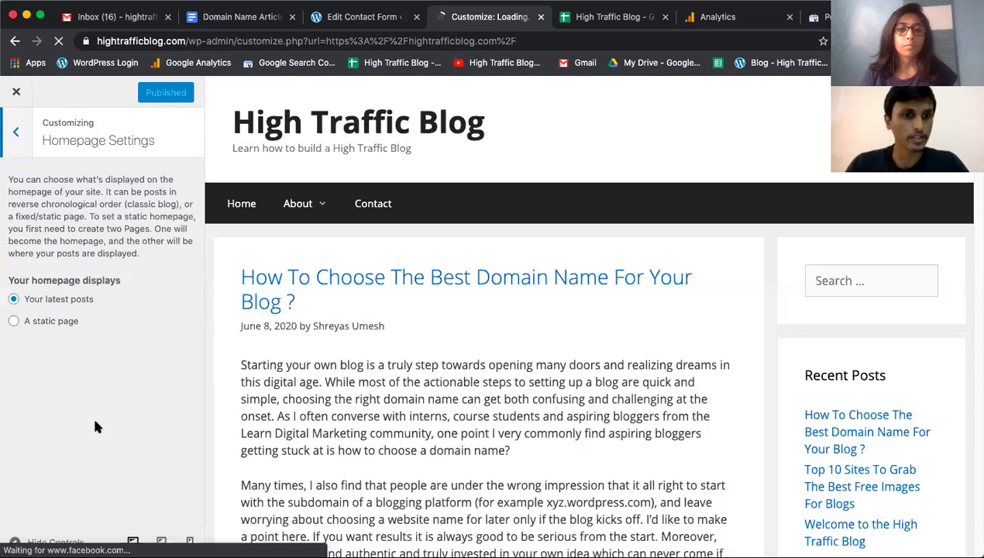
pyautogui.click(16, 132)
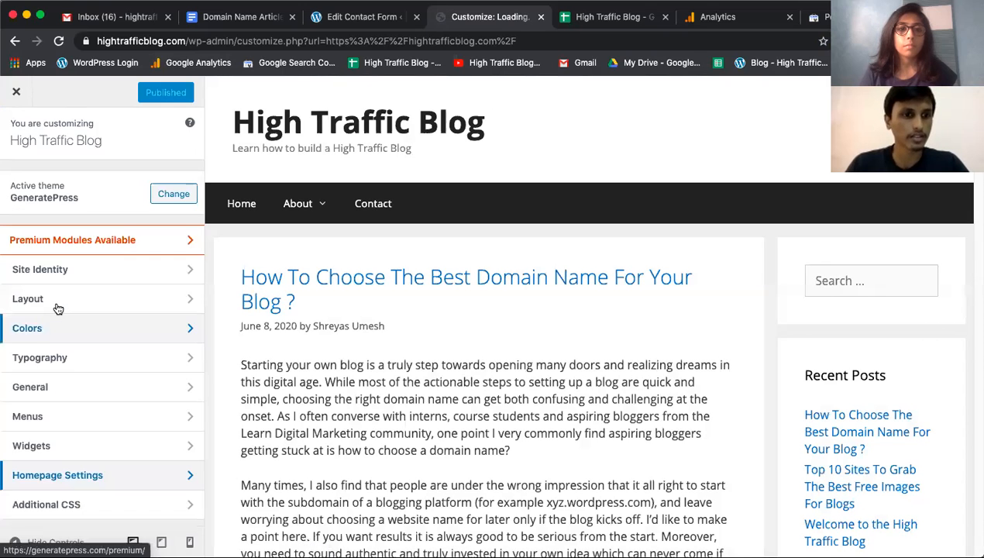
pyautogui.click(58, 307)
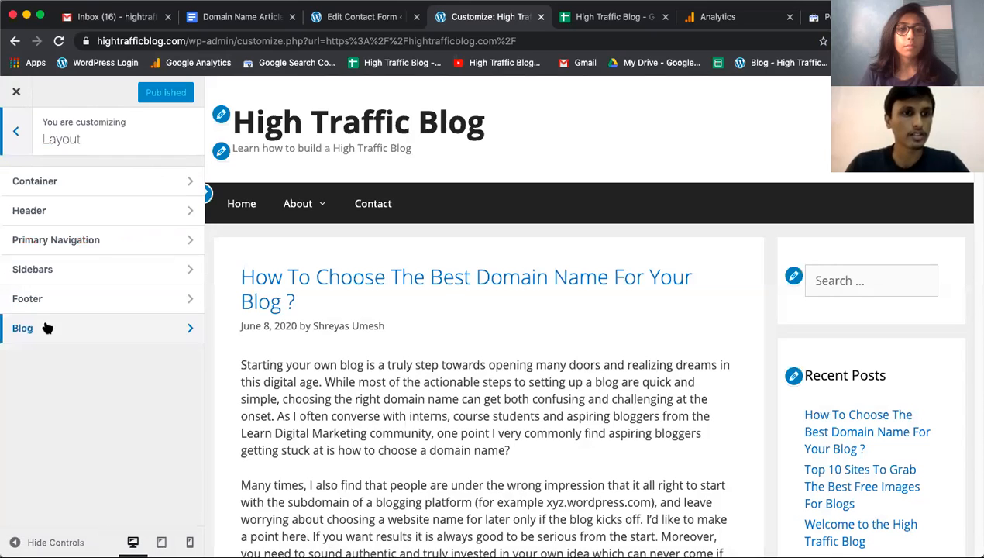
pyautogui.click(48, 329)
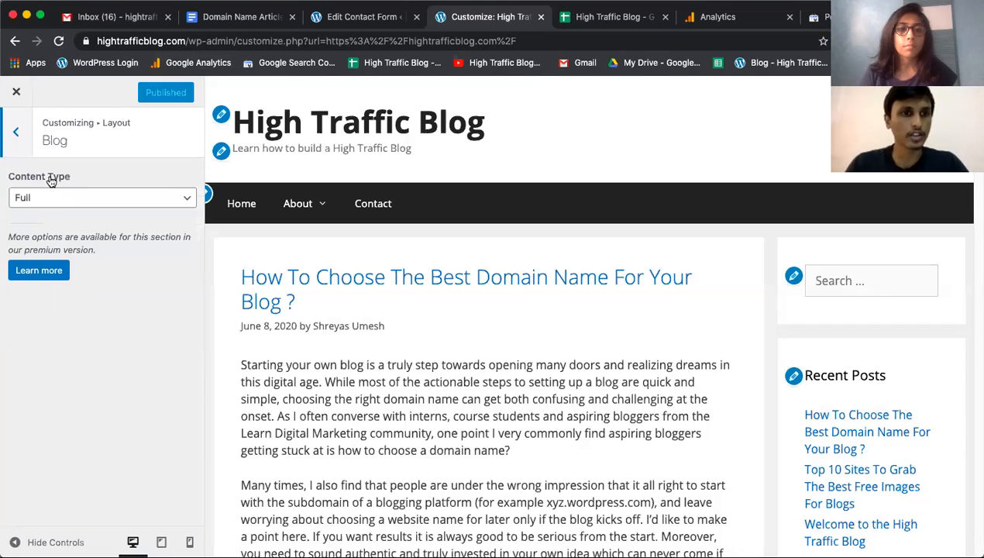
# Set the blog's Content Type to Excerpt, publish the change and return to the live homepage.
pyautogui.click(42, 197)
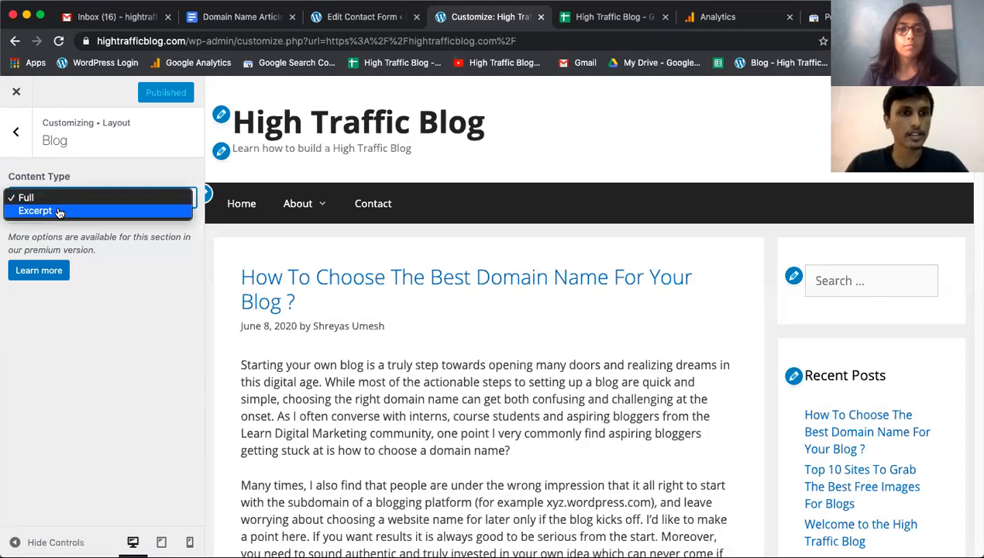
pyautogui.click(59, 210)
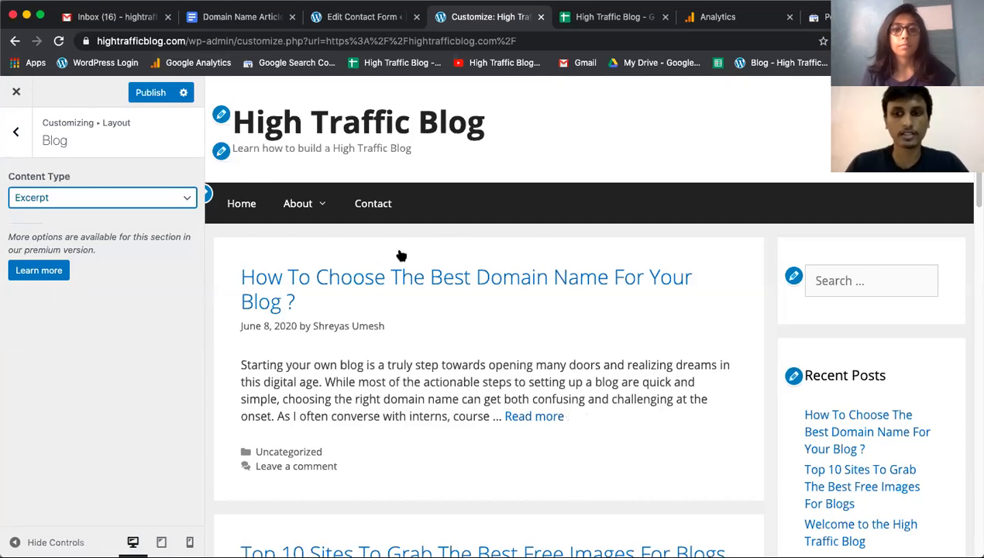
pyautogui.scroll(-3, 400, 255)
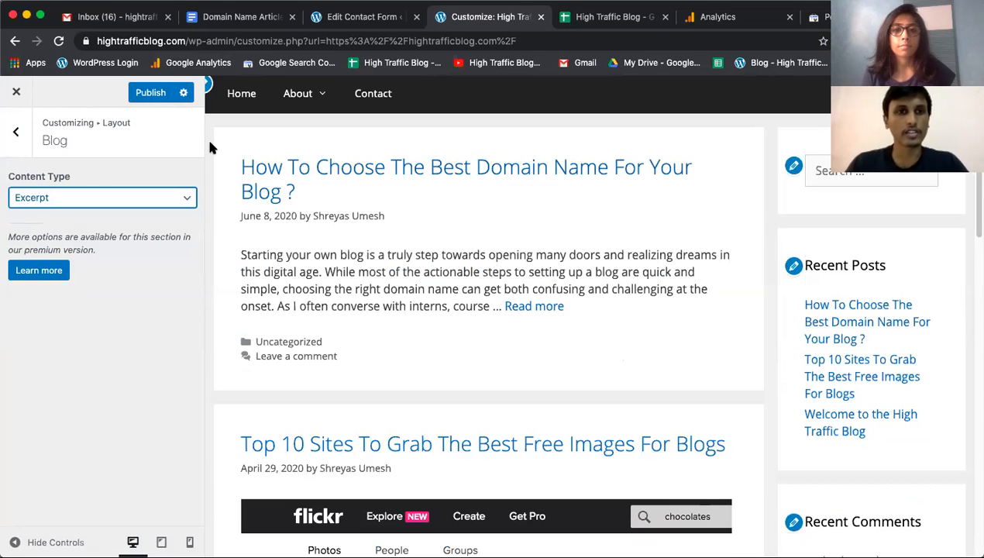
pyautogui.click(144, 95)
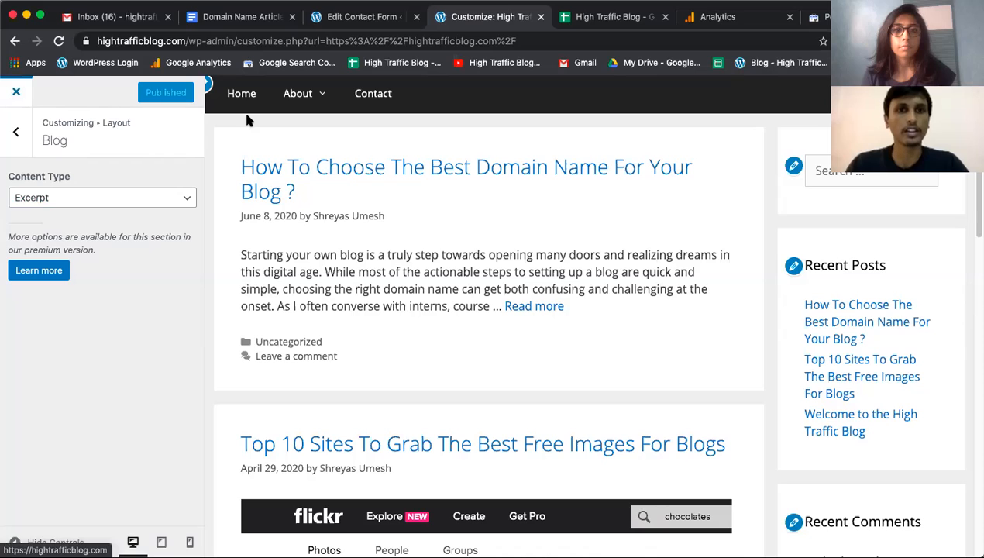
pyautogui.click(392, 96)
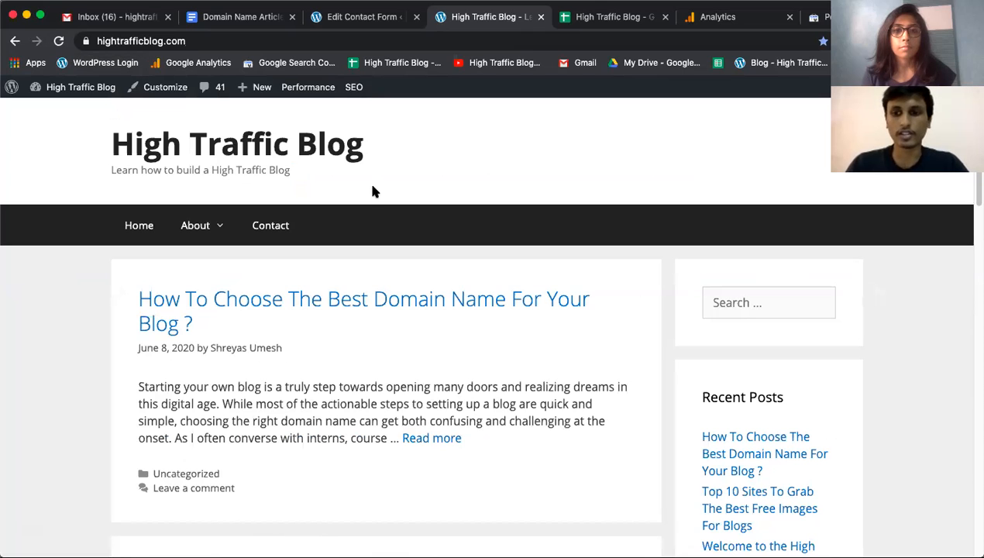
# Review the excerpt of each post on the live homepage down to the footer and back.
pyautogui.scroll(-2, 256, 225)
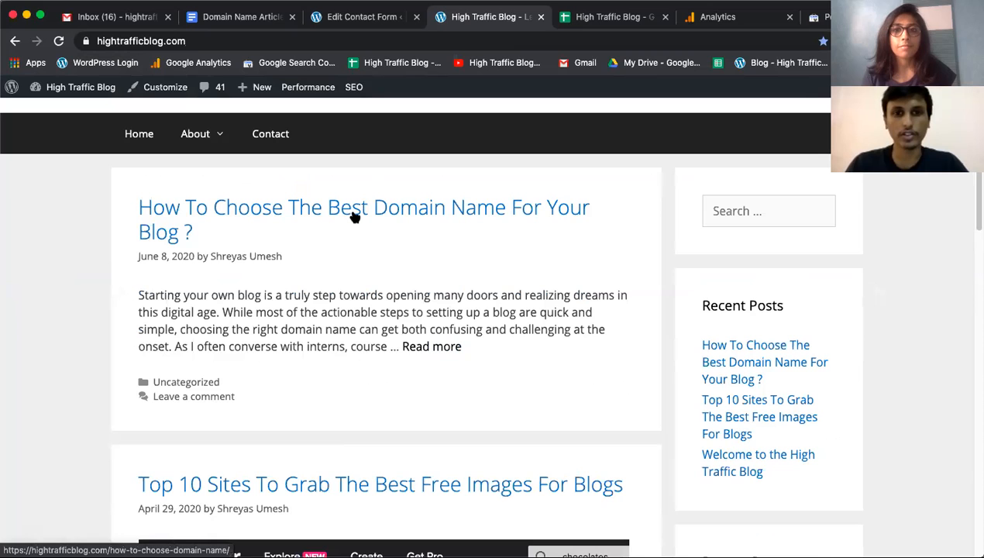
pyautogui.scroll(-5, 364, 287)
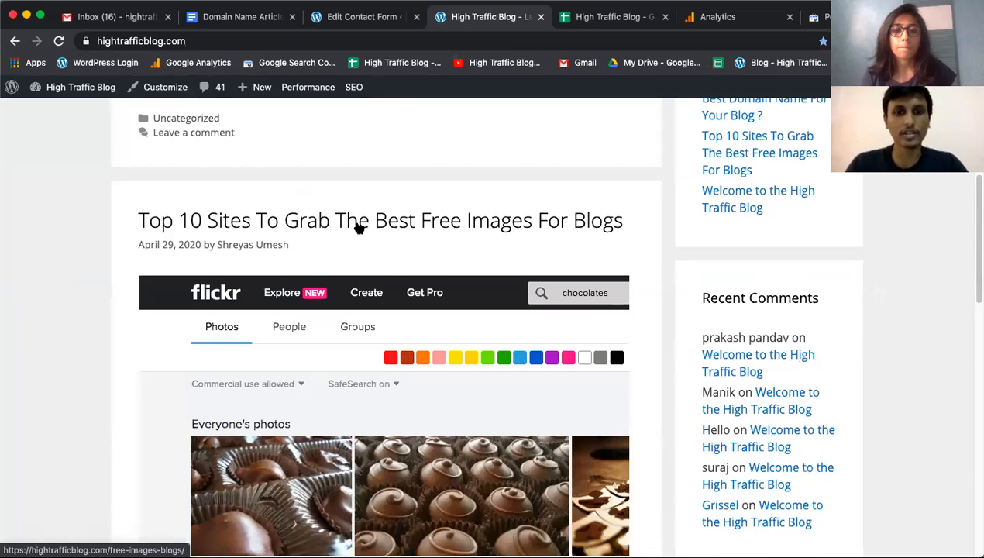
pyautogui.scroll(-4, 358, 226)
pyautogui.scroll(-4, 337, 305)
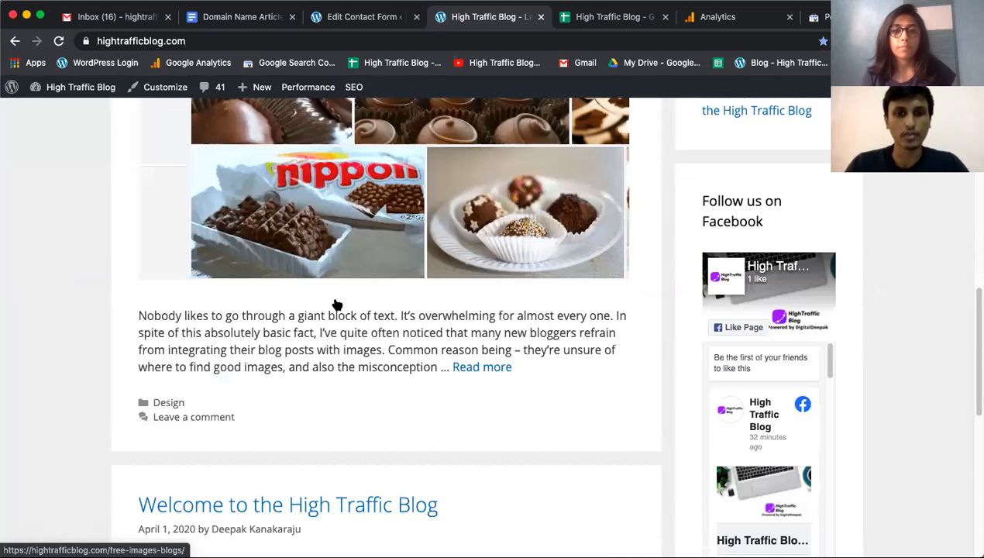
pyautogui.scroll(-10, 341, 298)
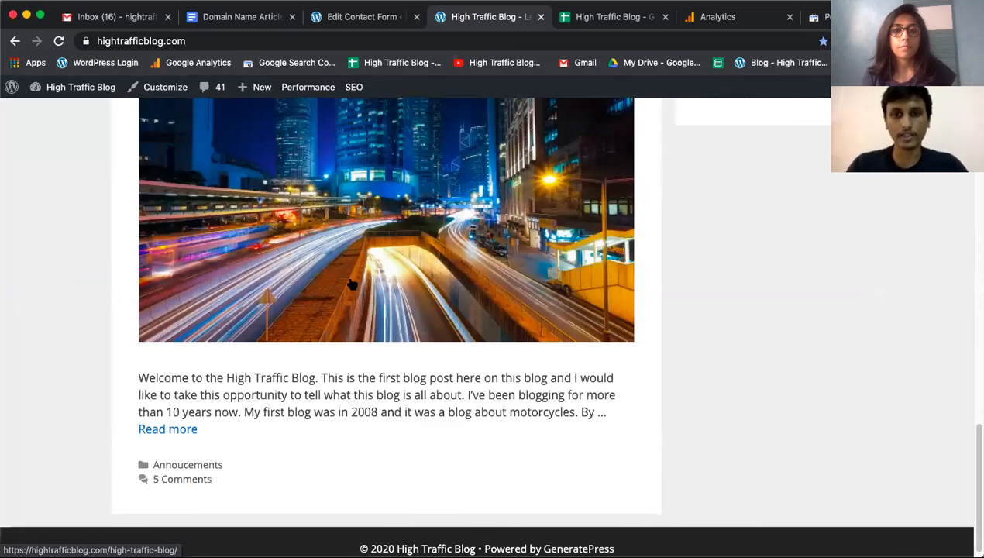
pyautogui.scroll(4, 350, 284)
pyautogui.scroll(8, 352, 284)
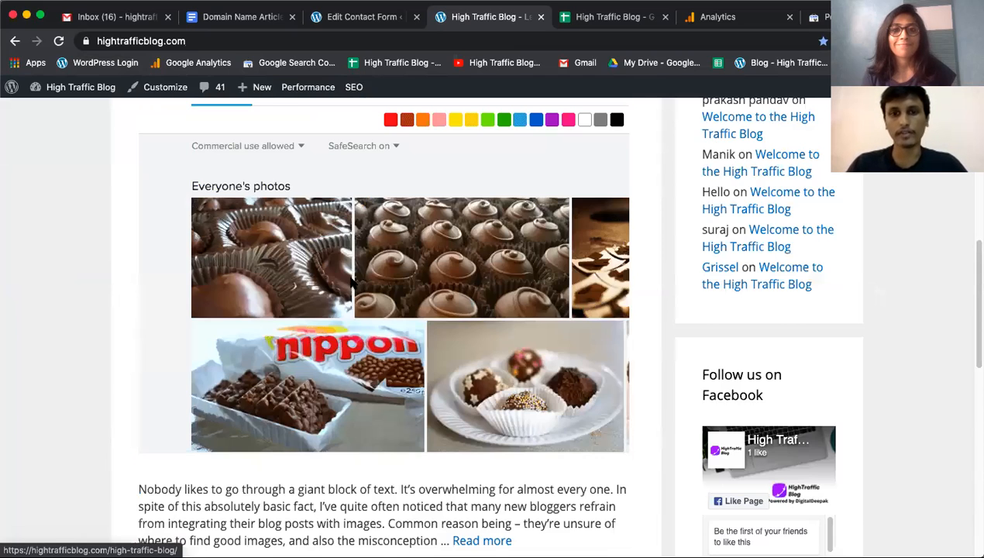
pyautogui.scroll(8, 518, 268)
pyautogui.scroll(4, 510, 272)
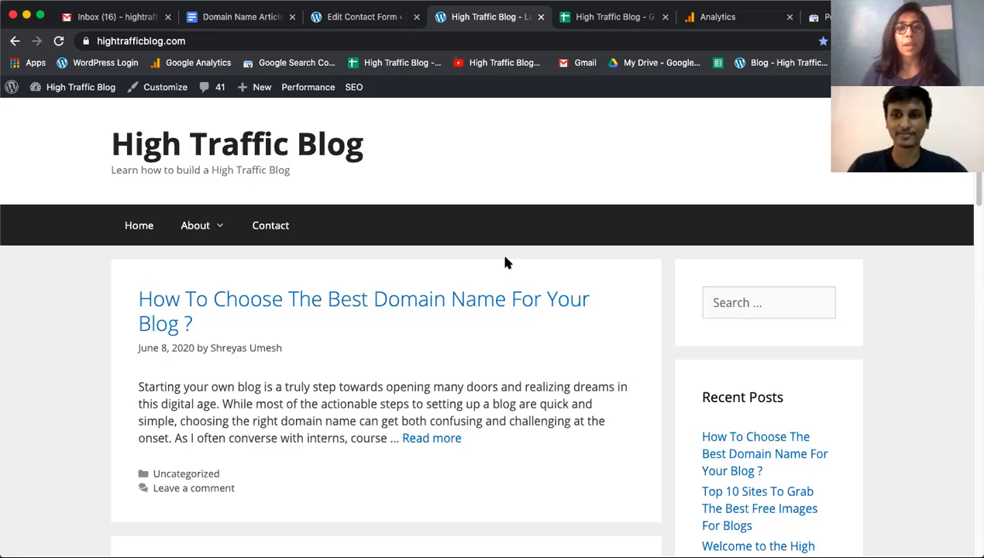
pyautogui.scroll(-1, 504, 261)
pyautogui.scroll(-1, 504, 261)
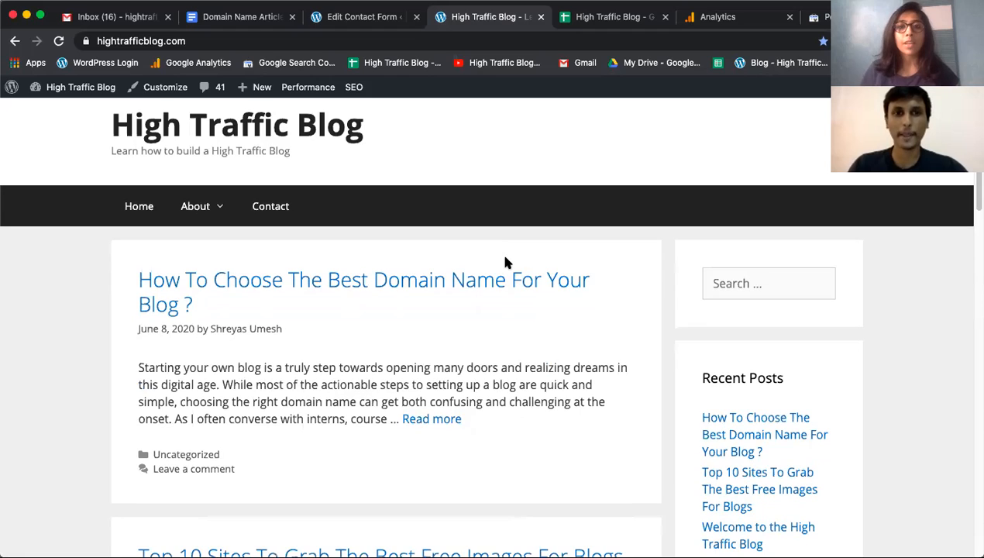